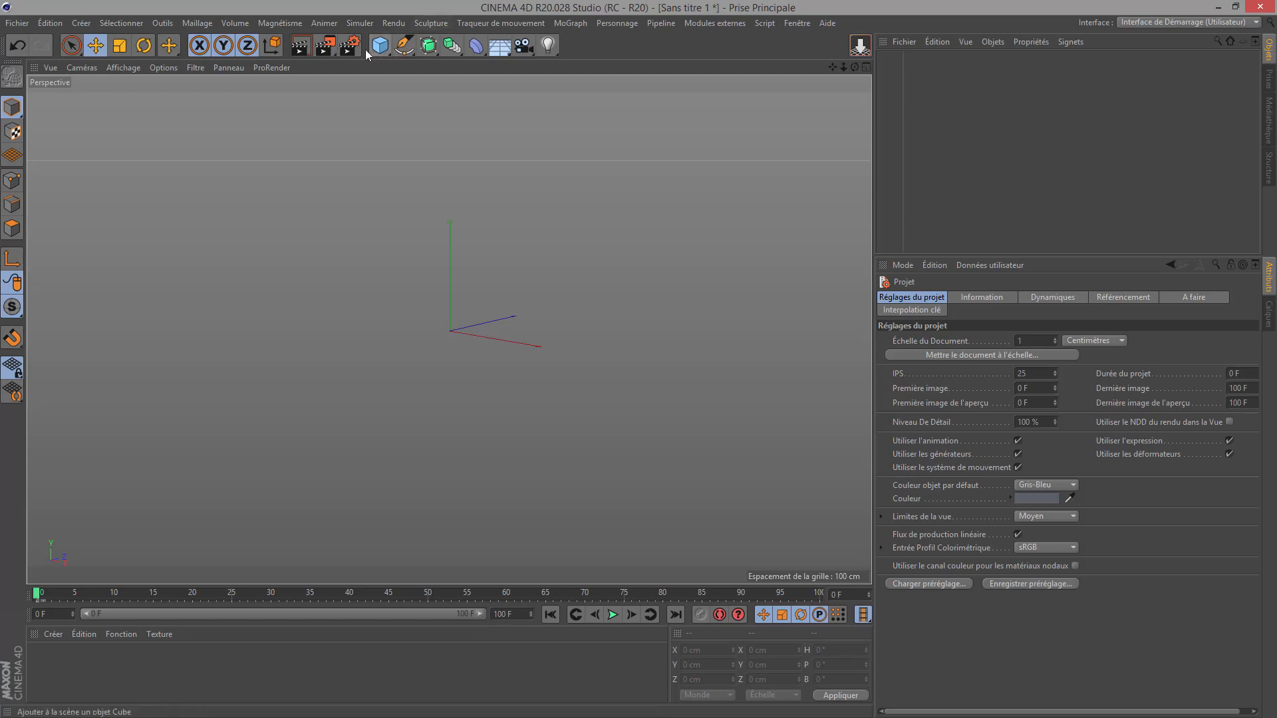
# - Check the render output size and frame rate against the project's frames per second, and close the render settings
pyautogui.click(350, 49)
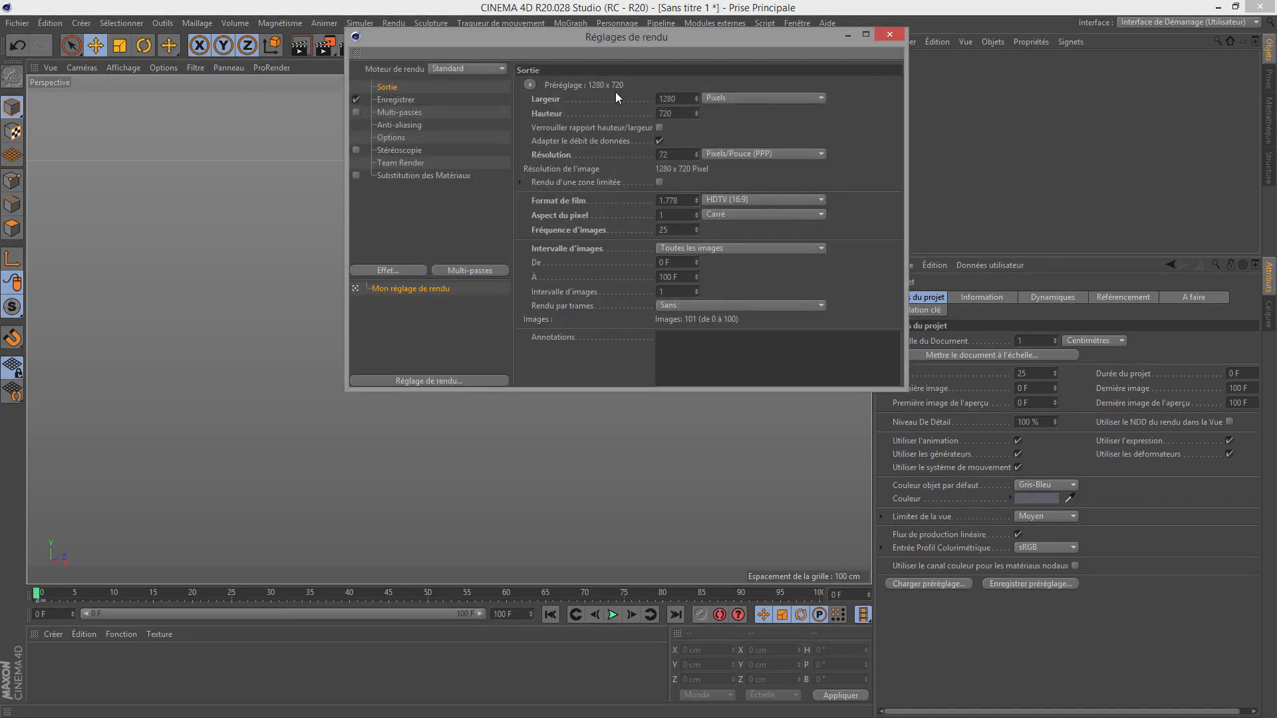
pyautogui.doubleClick(675, 99)
pyautogui.click(668, 114)
pyautogui.doubleClick(675, 231)
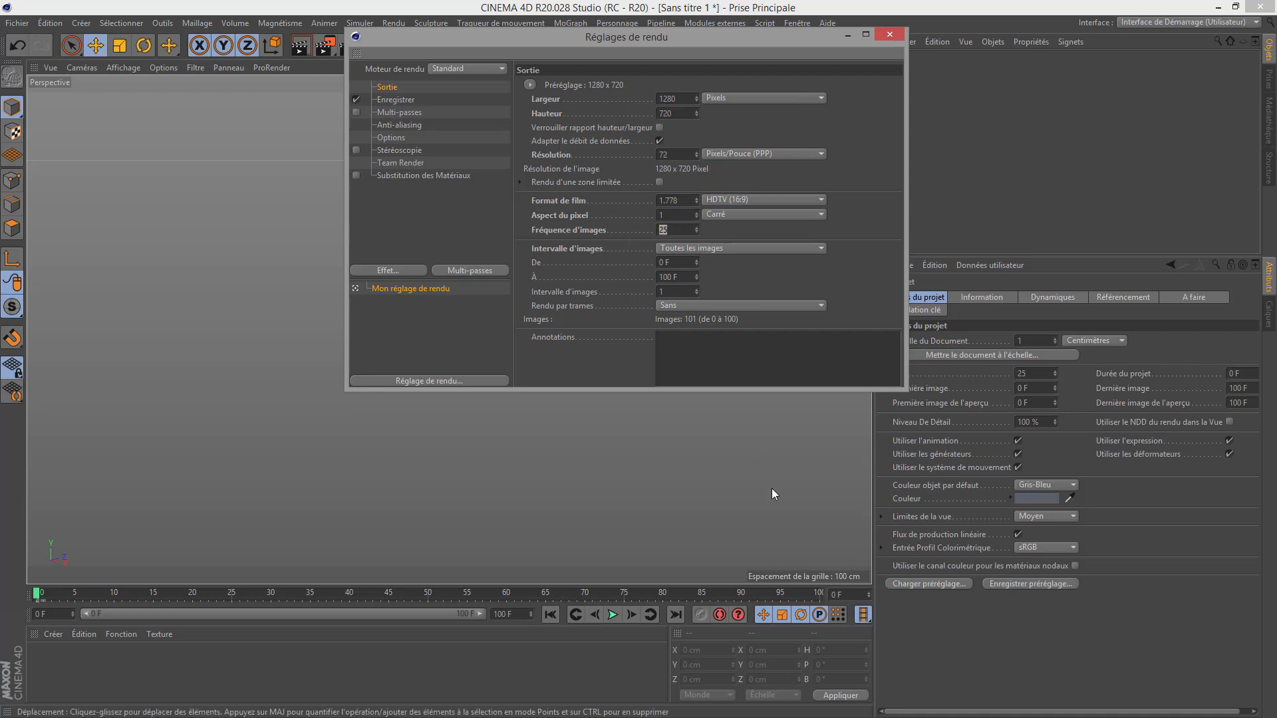
pyautogui.click(1031, 375)
pyautogui.doubleClick(1031, 375)
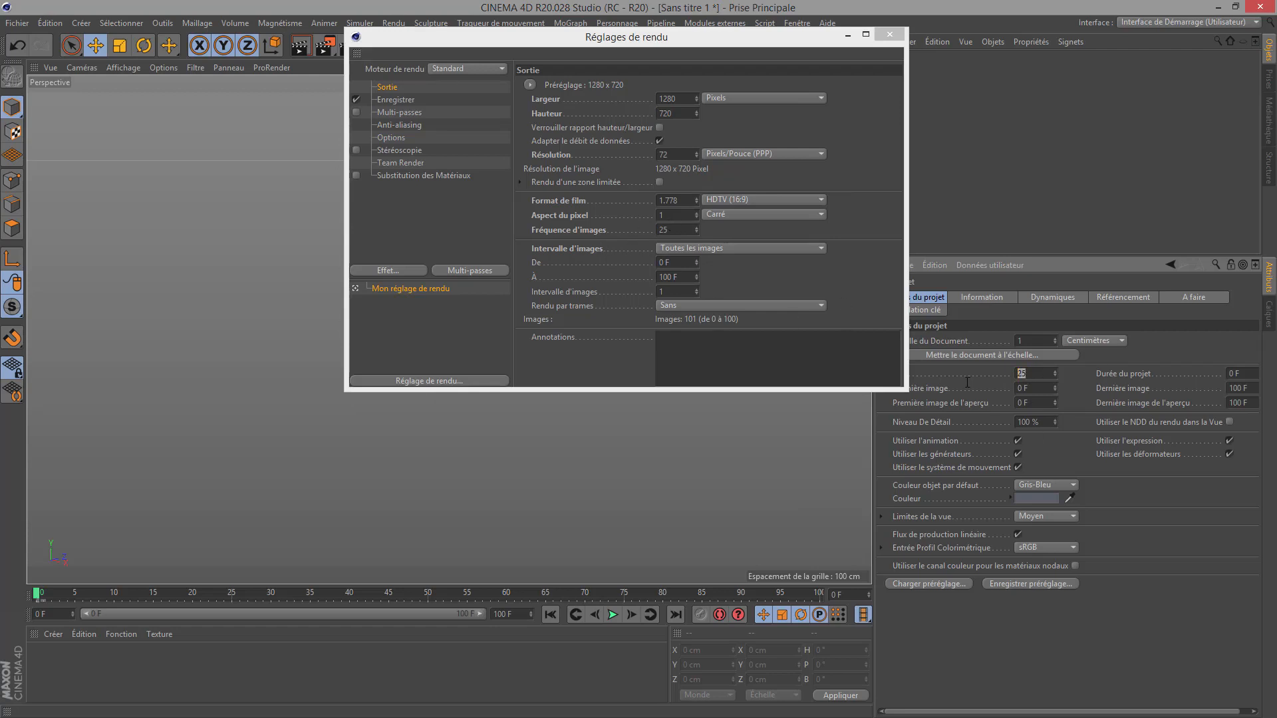
pyautogui.click(671, 232)
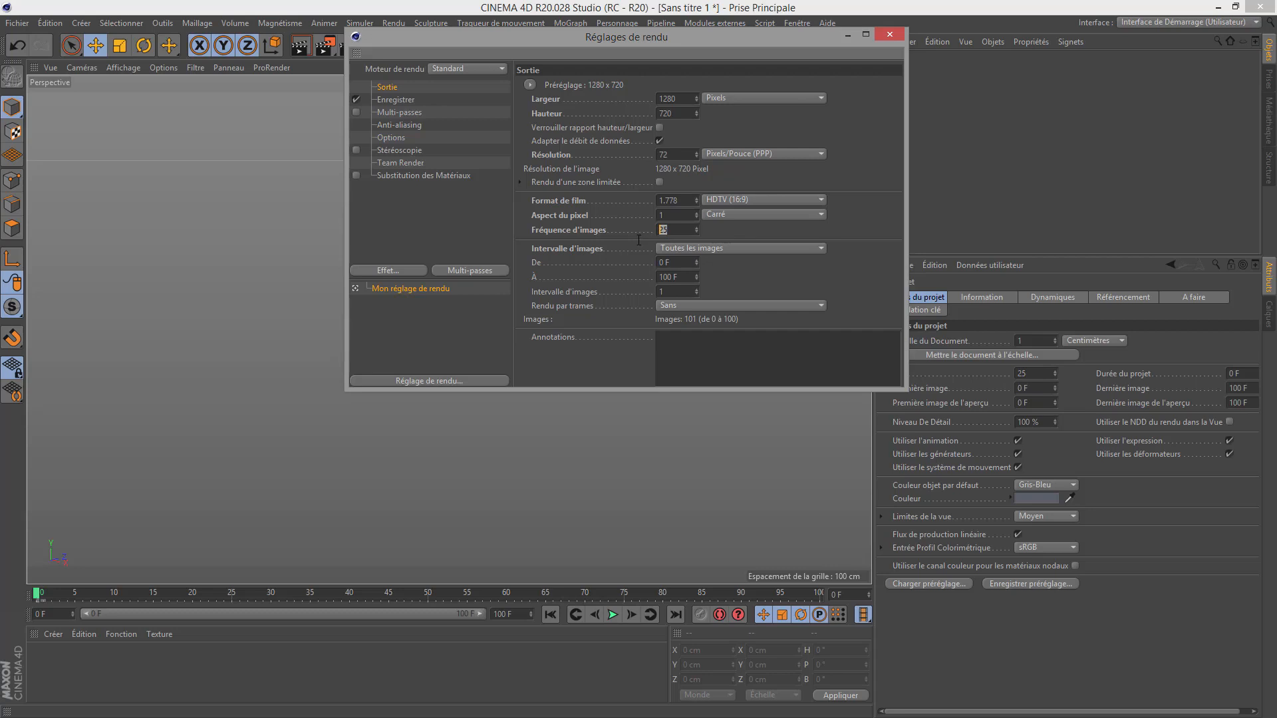
pyautogui.click(891, 36)
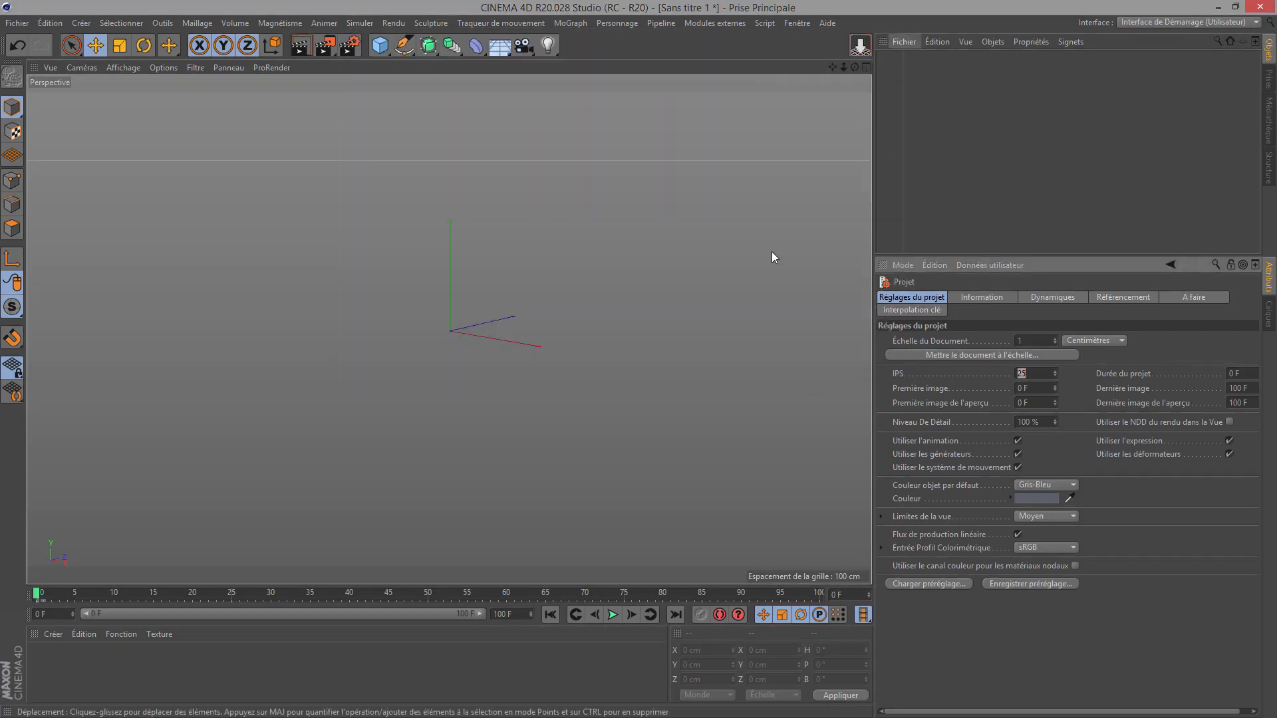
# - Create a MoText object with the text "particles in motion", one word per line
pyautogui.click(572, 24)
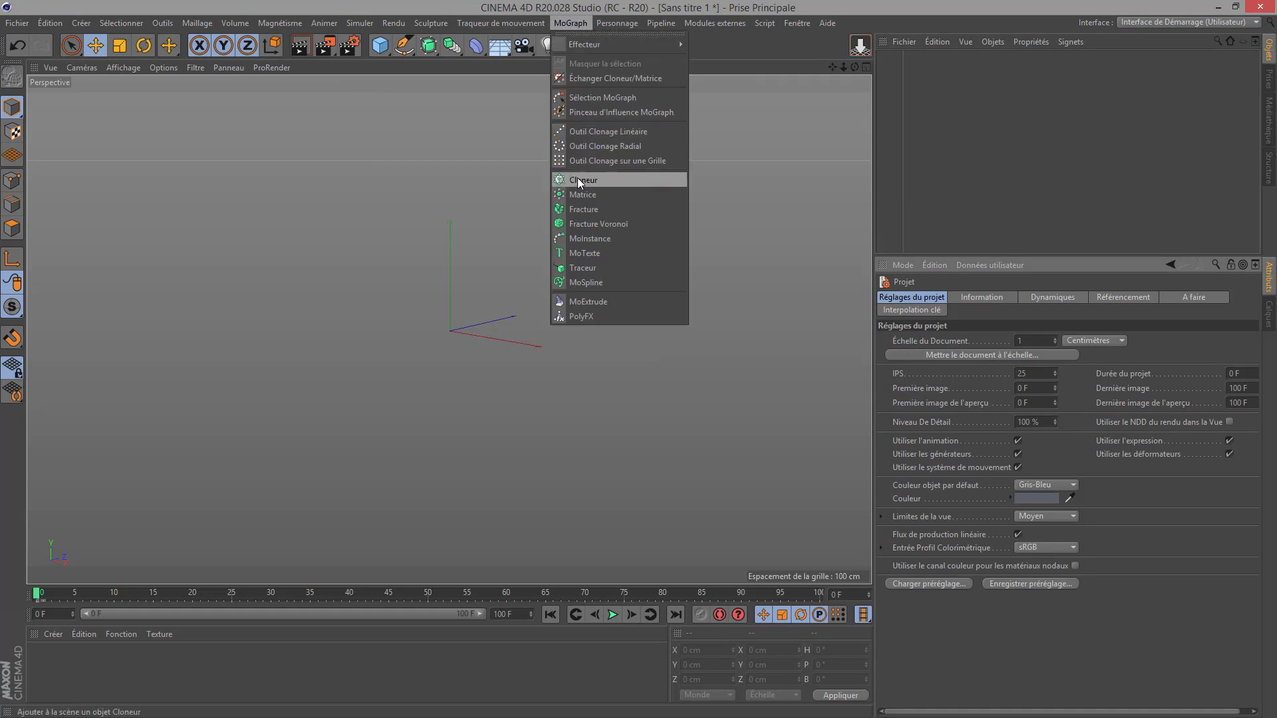
pyautogui.click(572, 256)
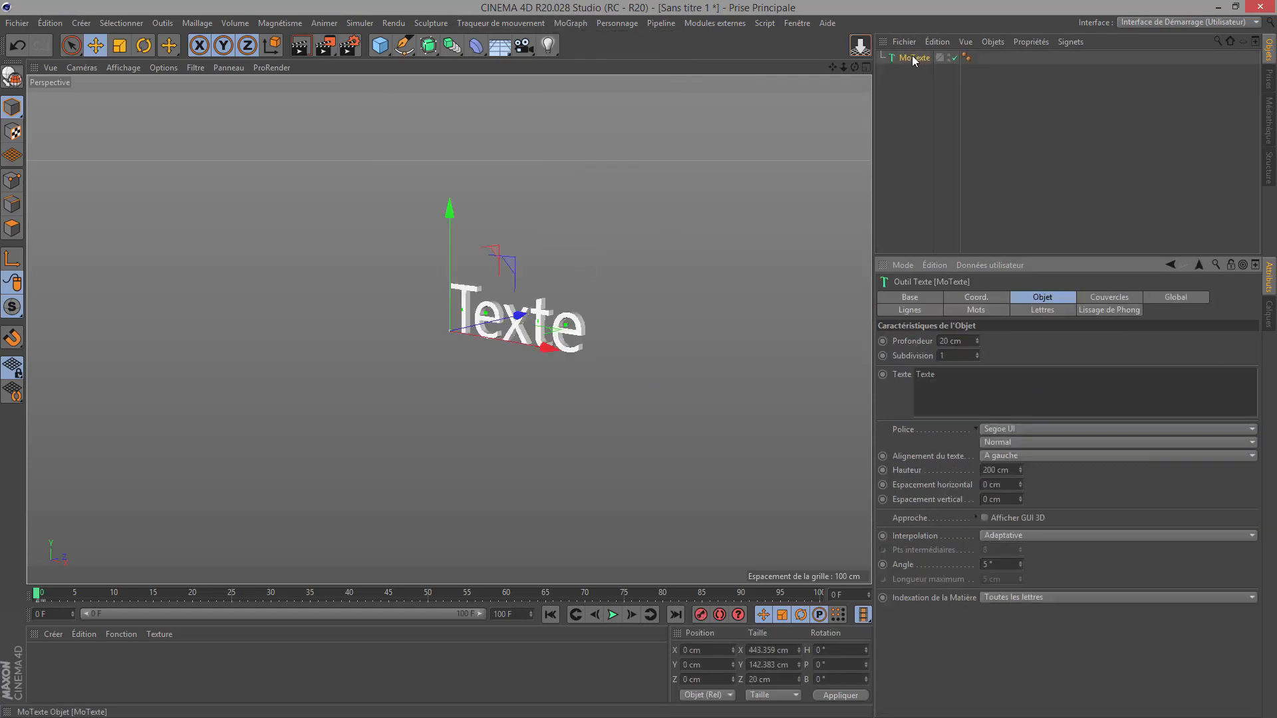
pyautogui.write('particles ')
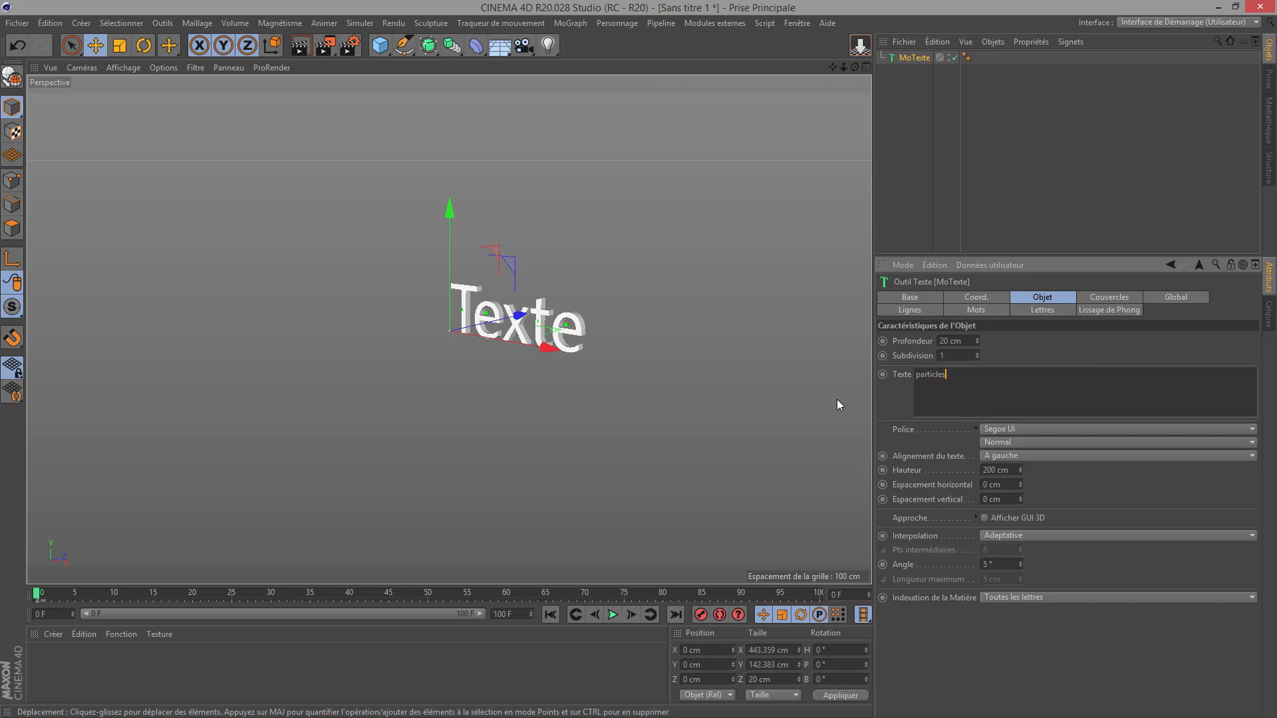
pyautogui.write('in ')
pyautogui.write('motion')
# - Set the MoText font to NFL RedZone and its text alignment to centred
pyautogui.click(1003, 429)
pyautogui.scroll(15, 1020, 245)
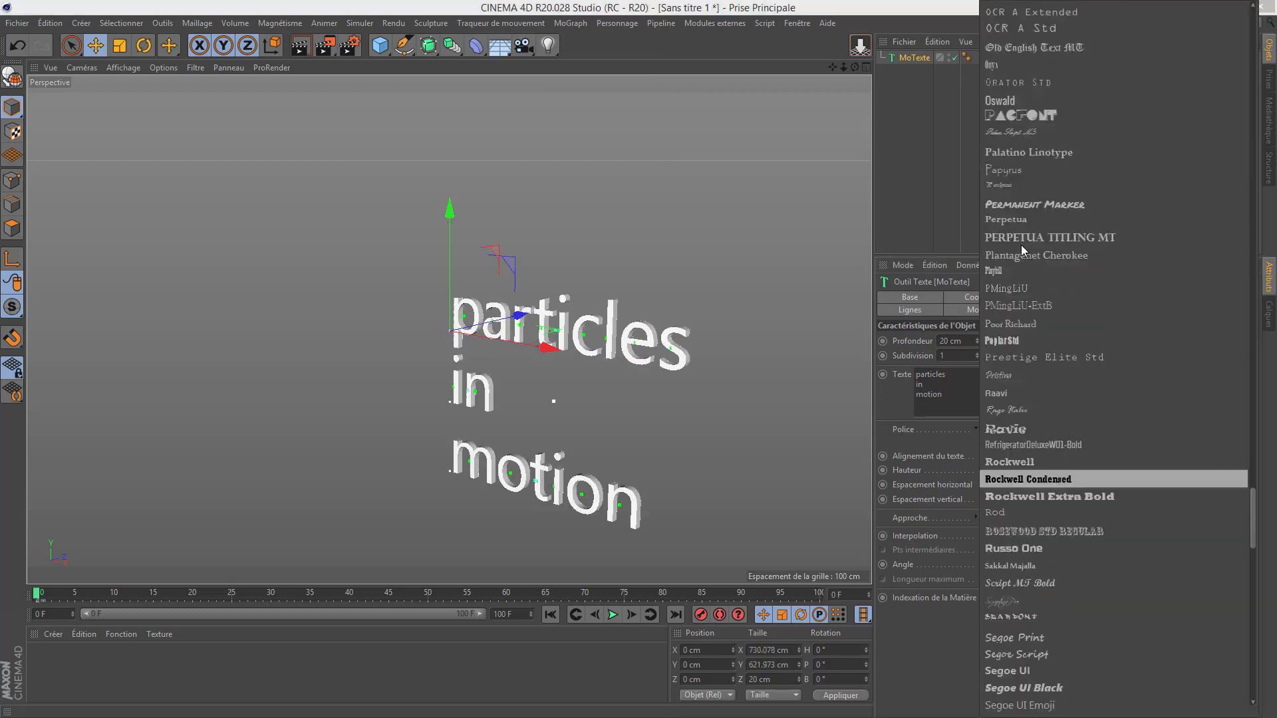
pyautogui.scroll(-8, 1038, 154)
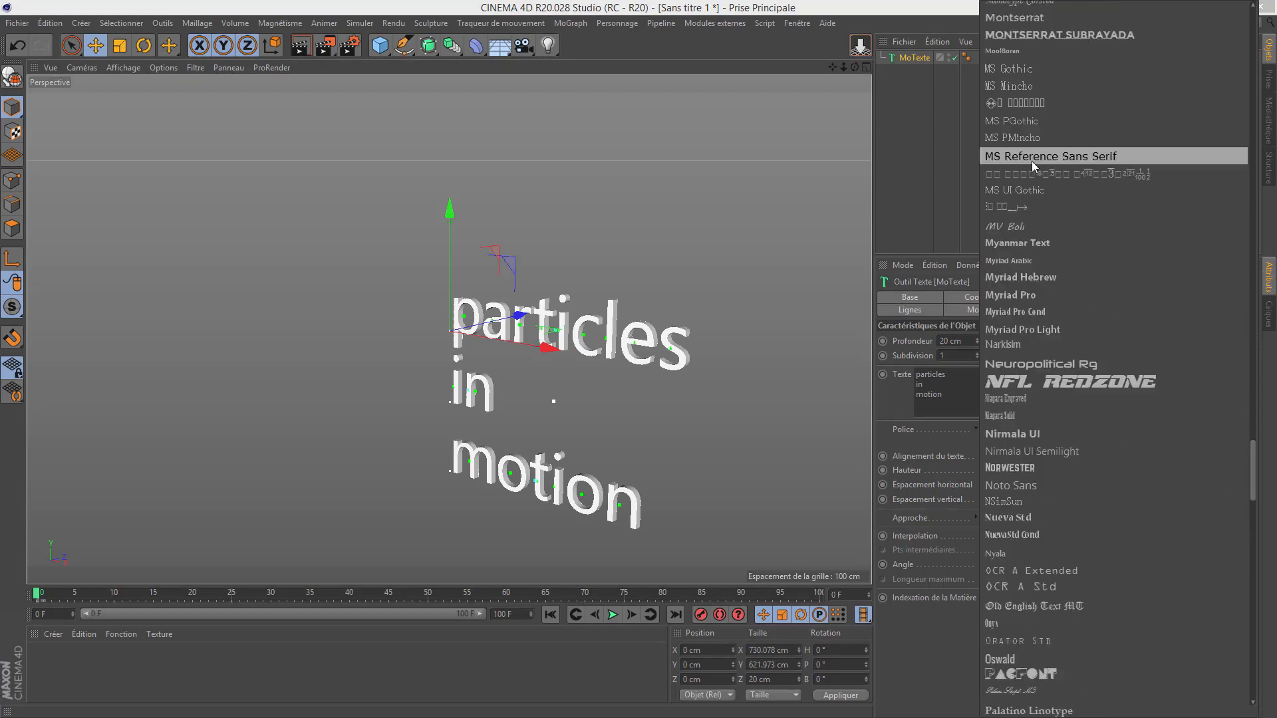
pyautogui.click(1030, 369)
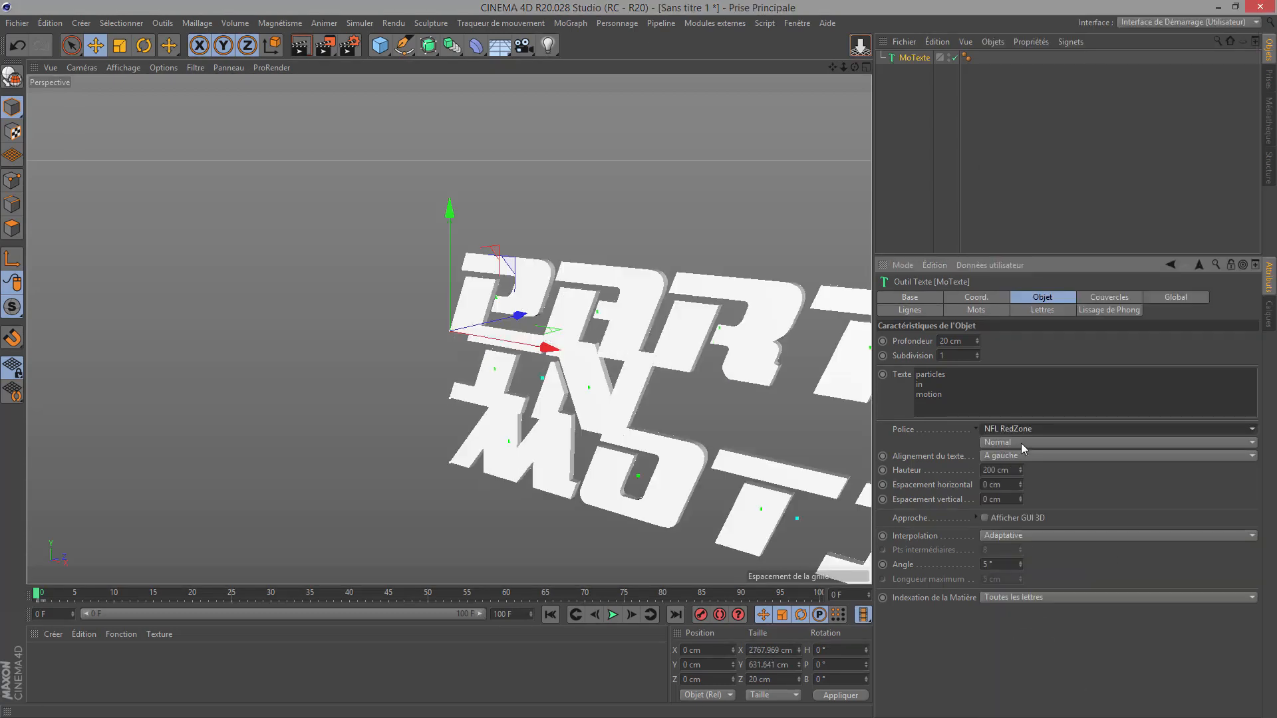
pyautogui.click(1008, 455)
pyautogui.click(1005, 489)
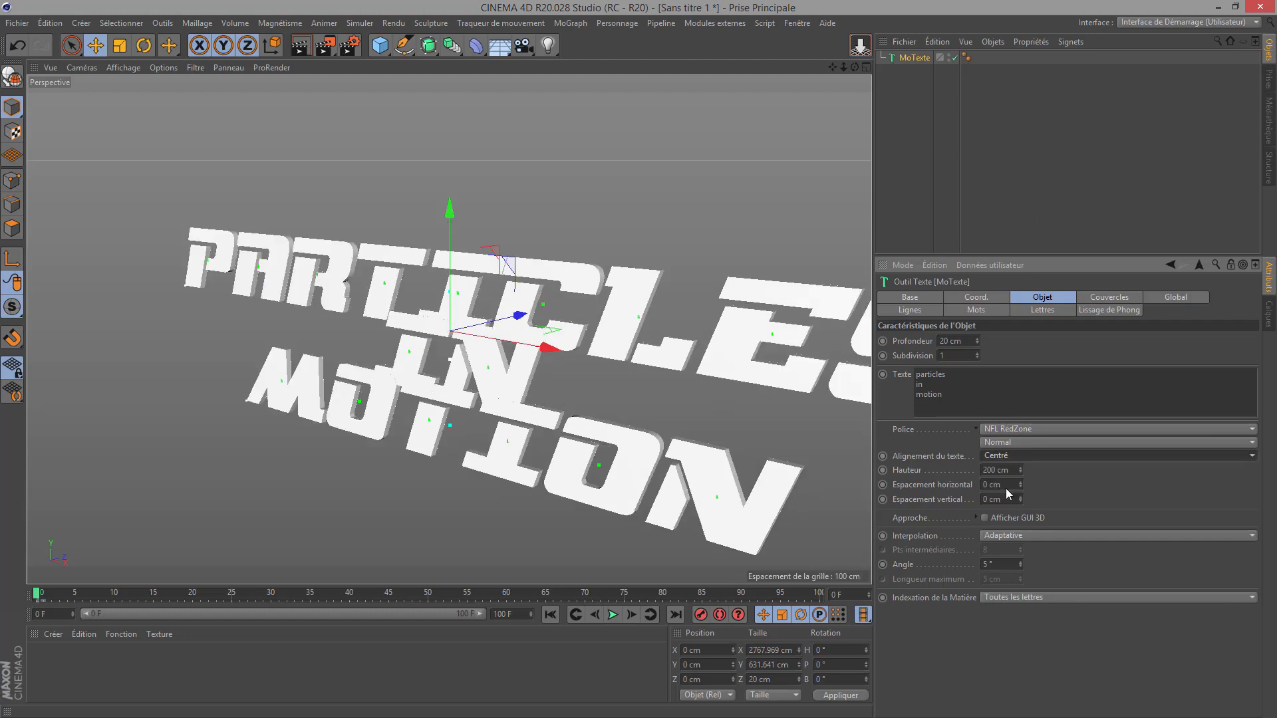
# - Set the vertical spacing between the text lines to 120 cm
pyautogui.scroll(-3, 459, 341)
pyautogui.scroll(2, 432, 337)
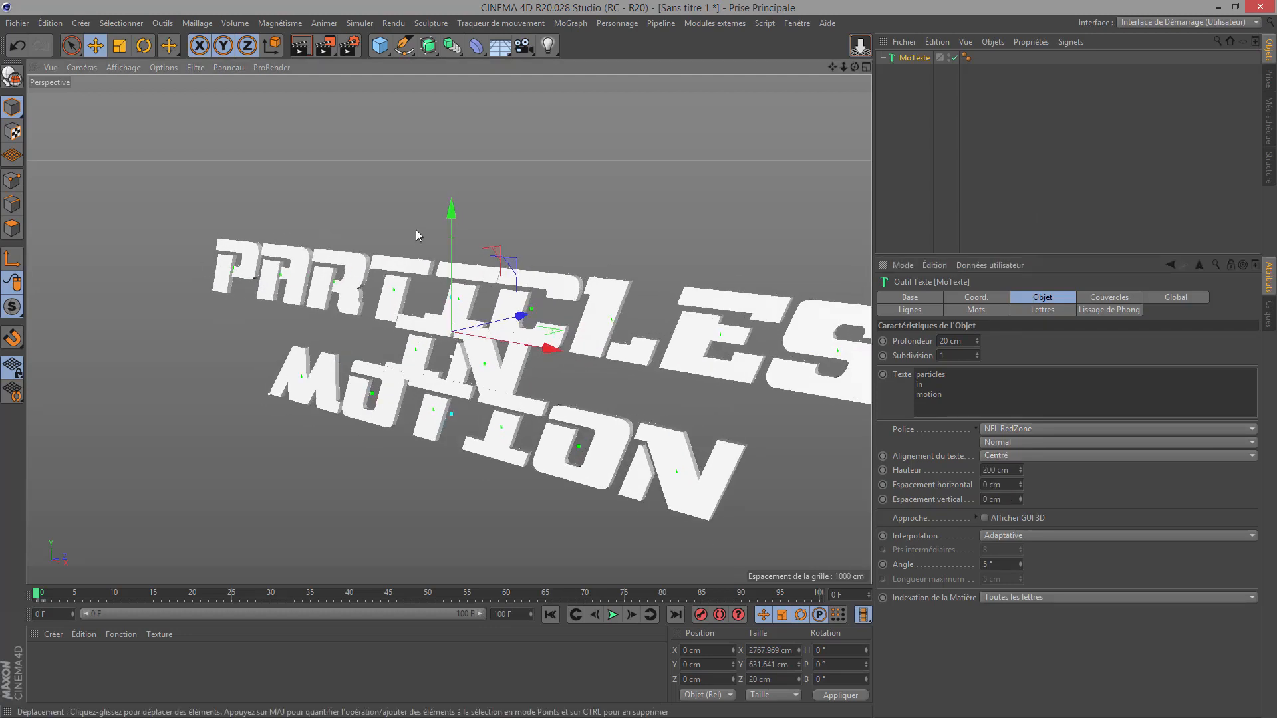
pyautogui.scroll(3, 424, 336)
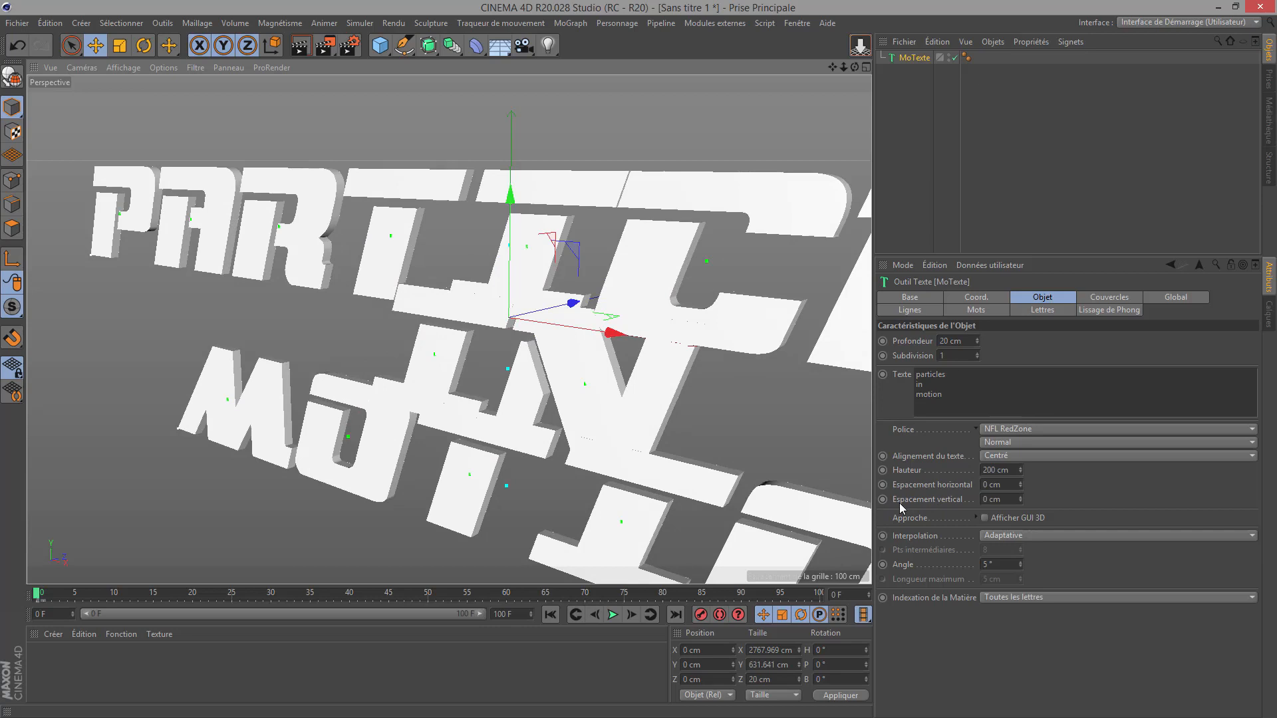
pyautogui.moveTo(1019, 503); pyautogui.dragTo(1072, 494)
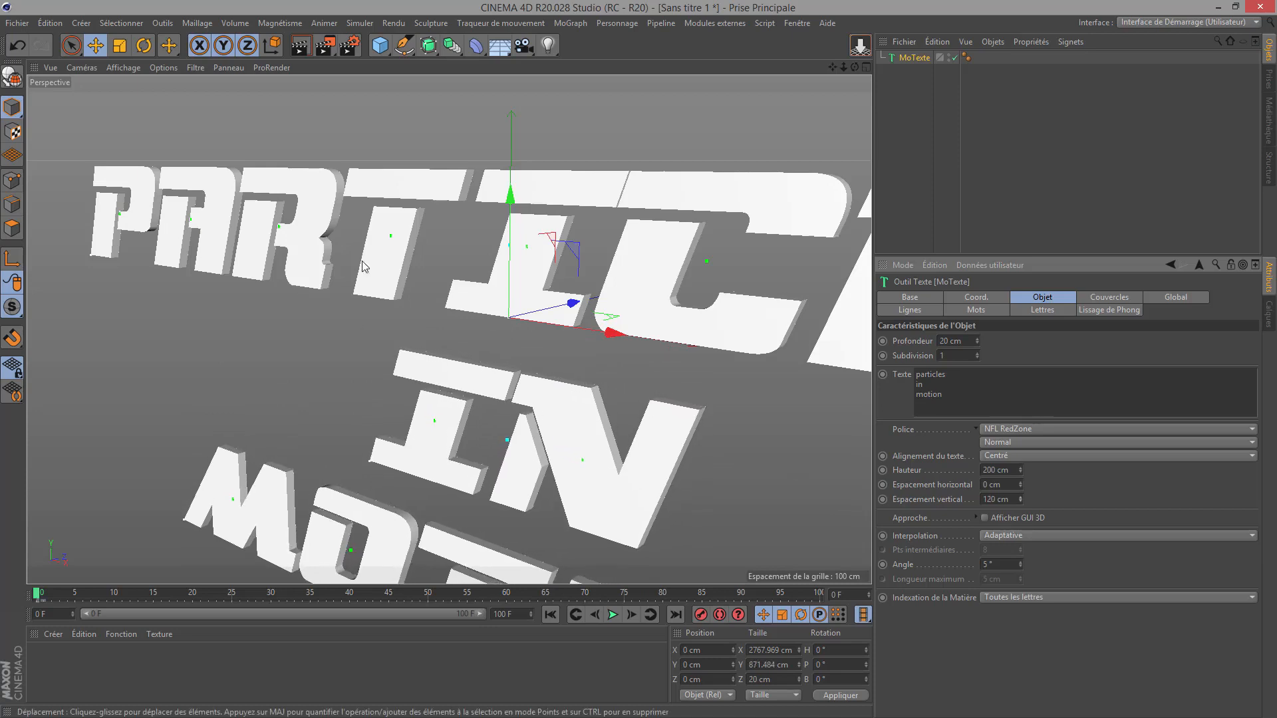
pyautogui.moveTo(1020, 484)
pyautogui.mouseDown()
pyautogui.moveTo(1040, 479)
pyautogui.moveTo(1012, 506)
pyautogui.mouseUp()
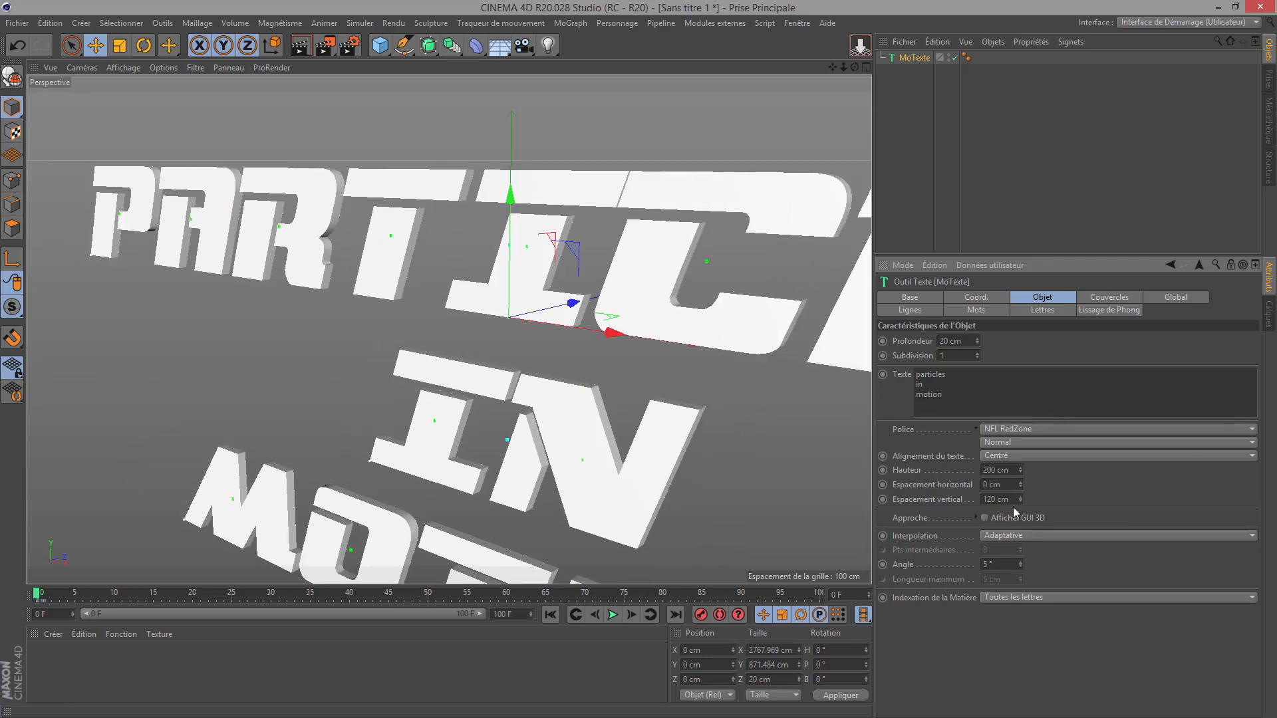
pyautogui.click(1005, 489)
# - Set the extrusion depth of the MoText to 60 cm
pyautogui.scroll(-5, 388, 414)
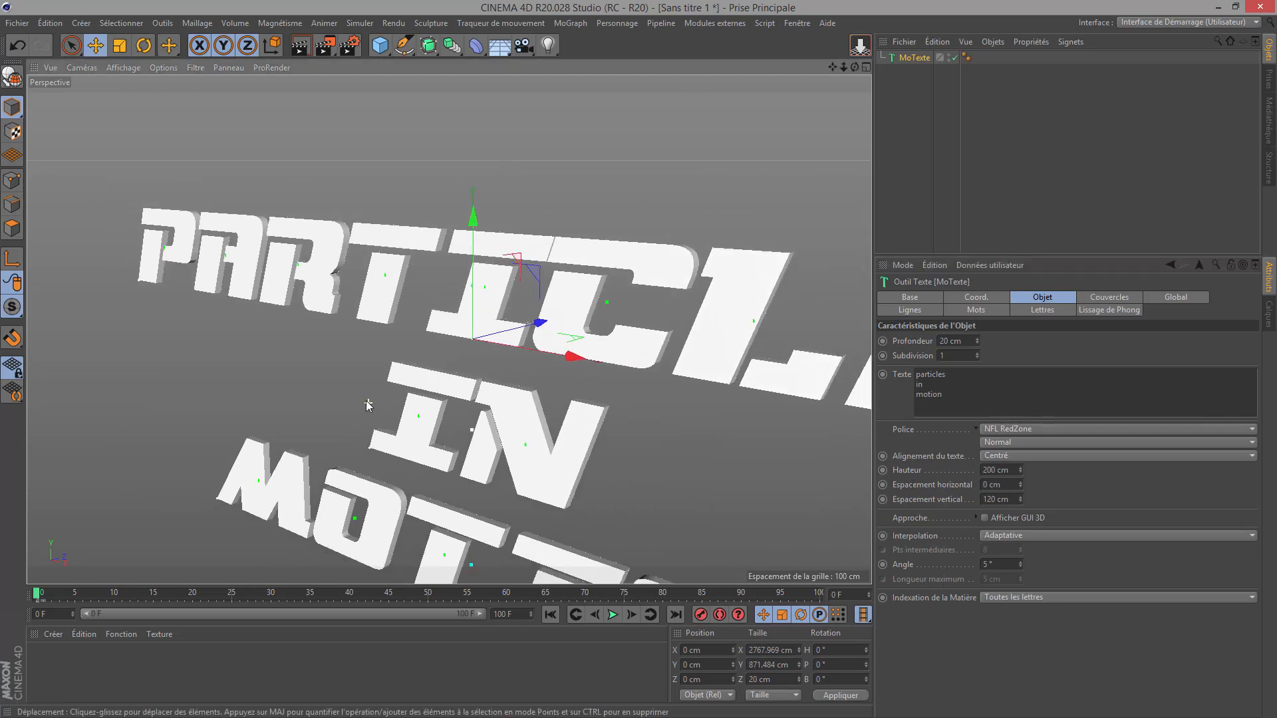
pyautogui.click(971, 341)
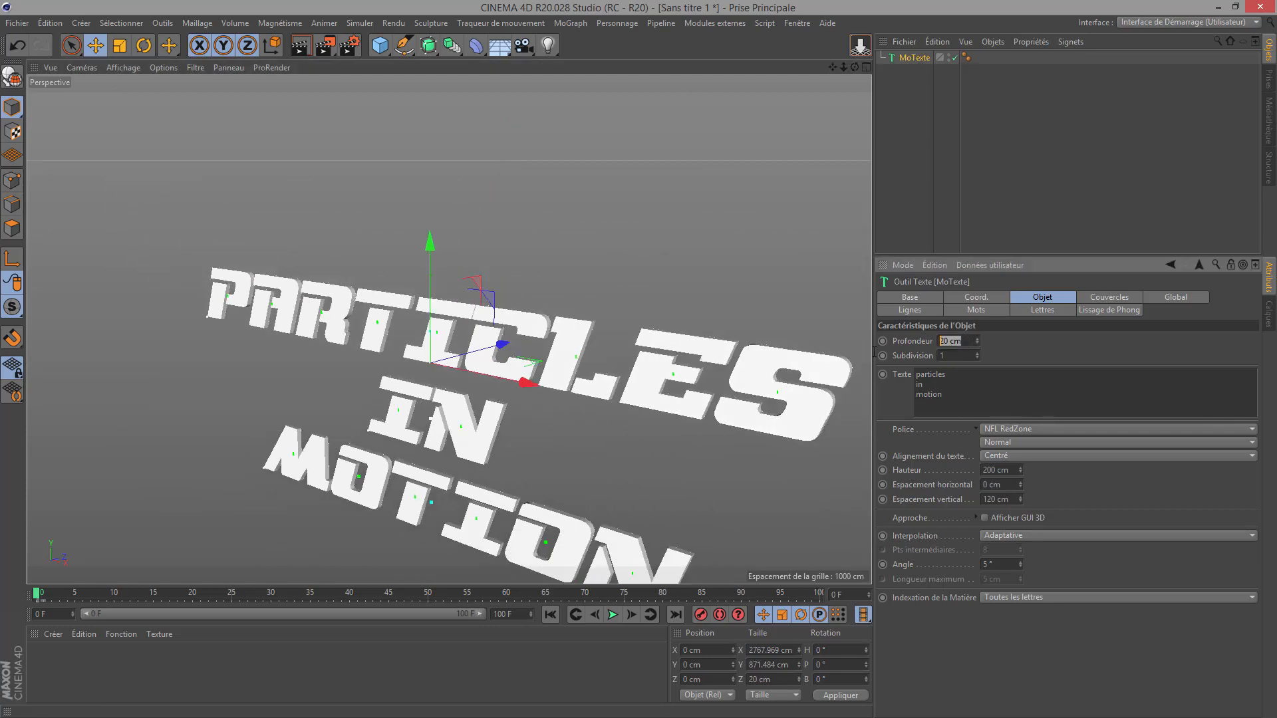
pyautogui.write('60')
pyautogui.press('Return')
pyautogui.moveTo(854, 67); pyautogui.dragTo(611, 264)
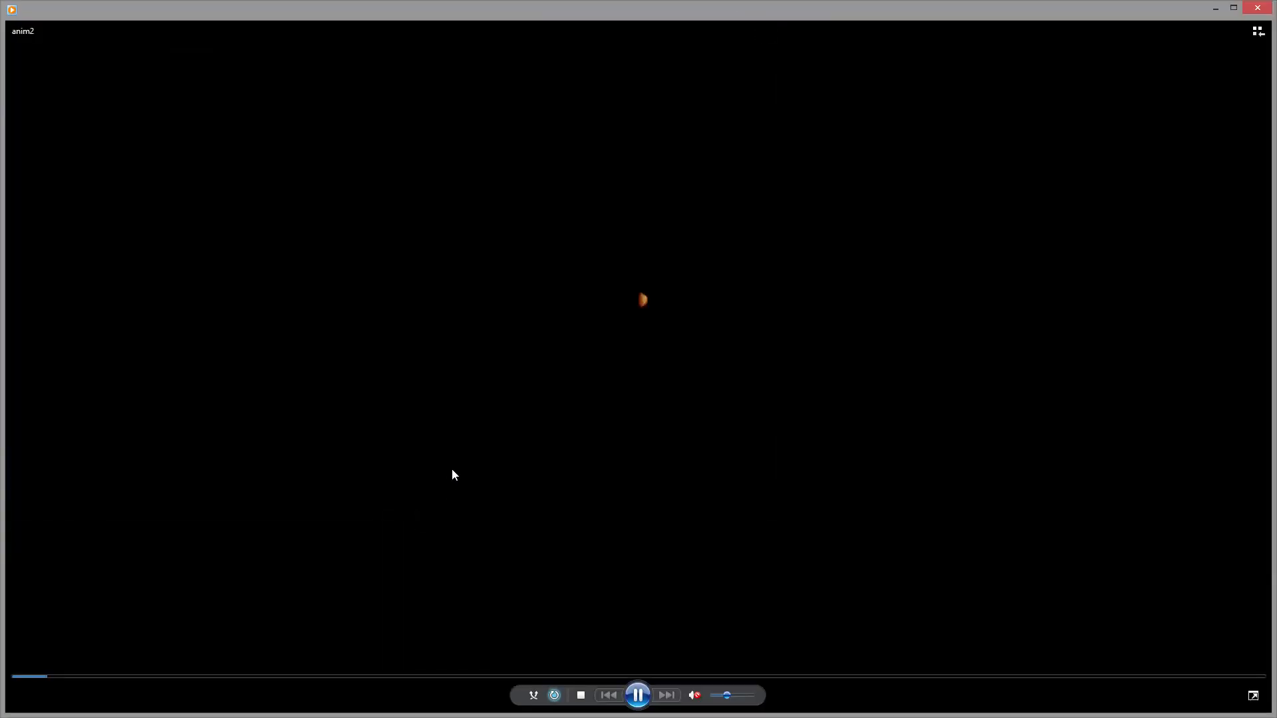
# - Pause the anim2 video on the particle-filled text as a reference, and minimize the player
pyautogui.click(642, 700)
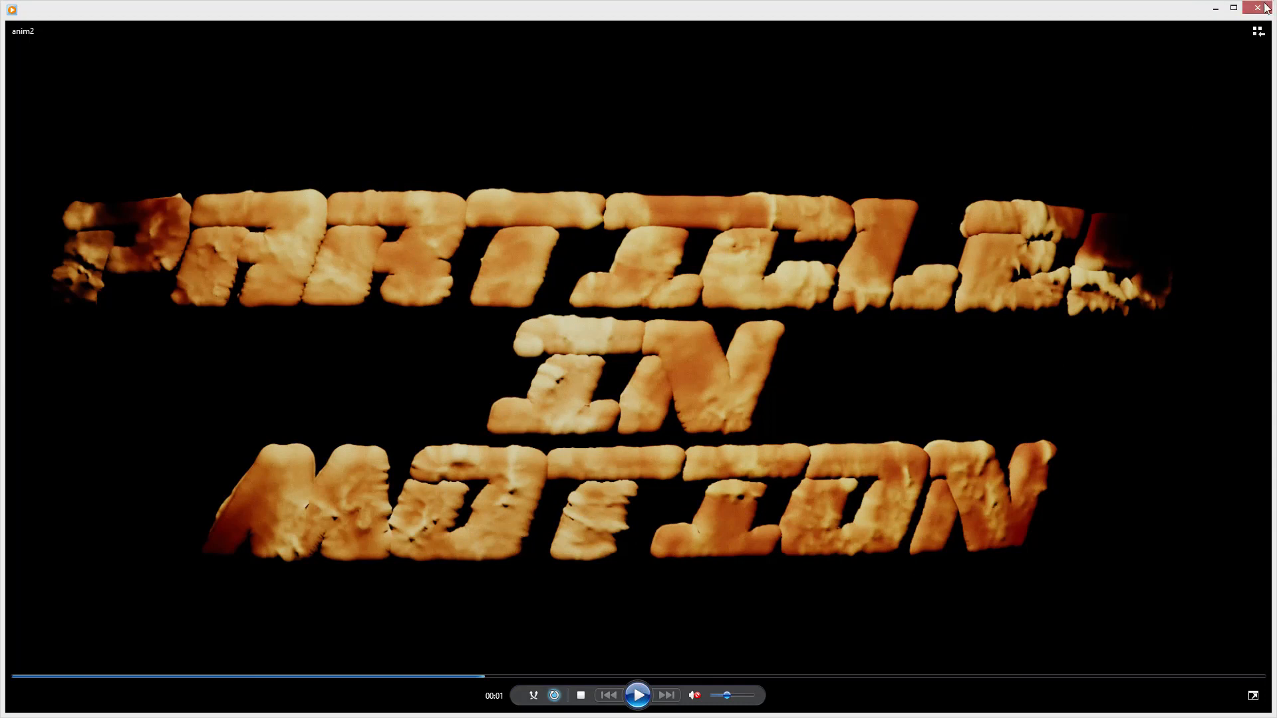
pyautogui.click(1214, 11)
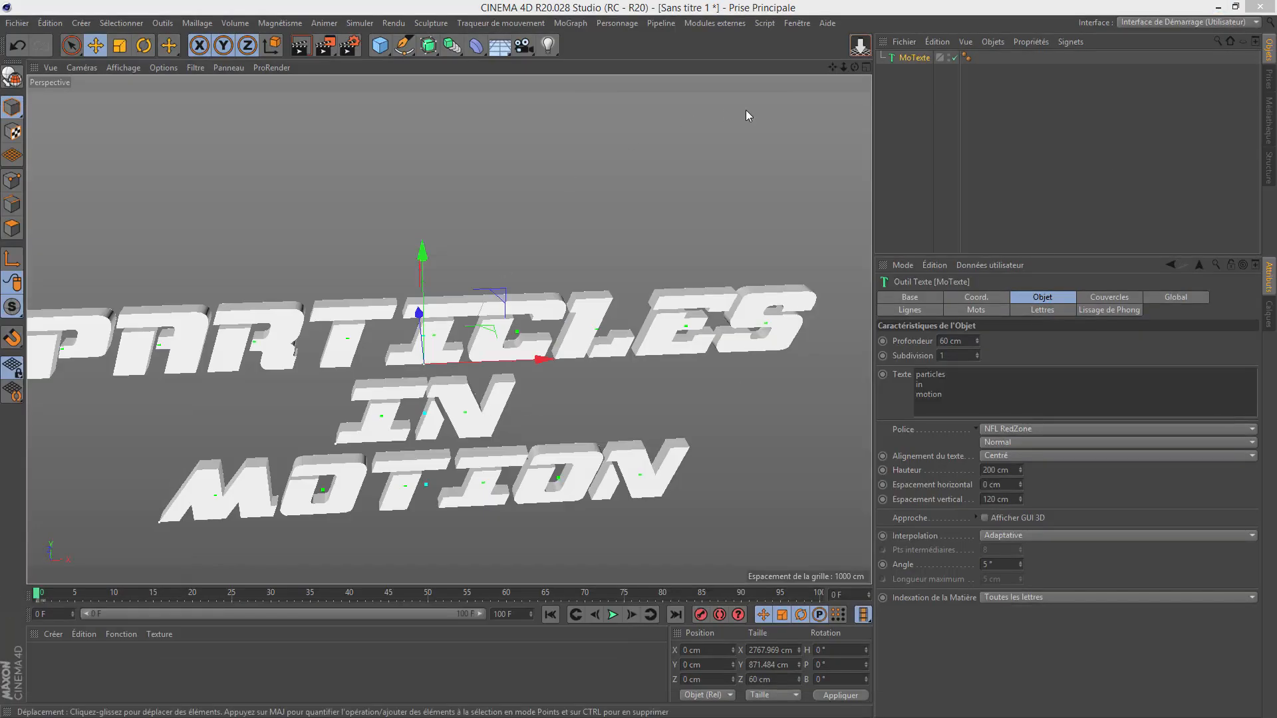
# - Switch the viewport display to shading with lines and examine the mesh of the letter P up close
pyautogui.moveTo(831, 67); pyautogui.dragTo(992, 5)
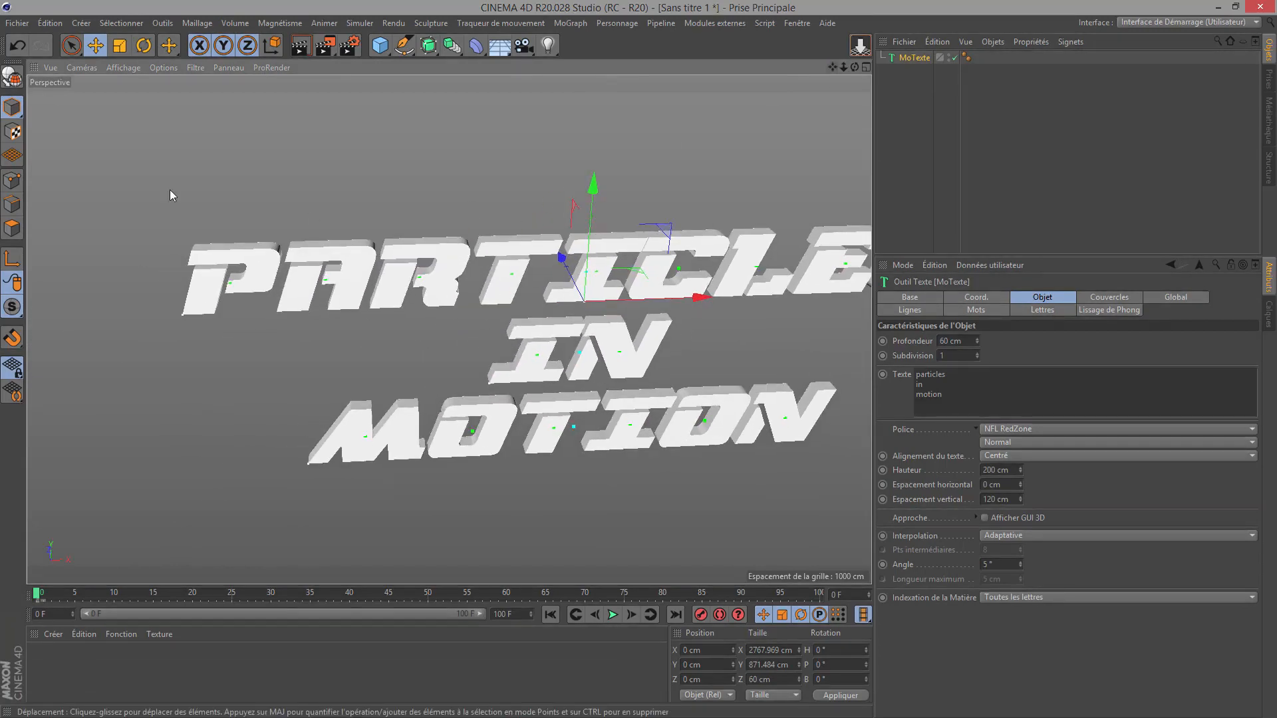
pyautogui.click(117, 67)
pyautogui.click(142, 98)
pyautogui.keyDown('alt'); pyautogui.moveTo(145, 264); pyautogui.dragTo(417, 256, button='right'); pyautogui.keyUp('alt')
pyautogui.scroll(-10, 416, 257)
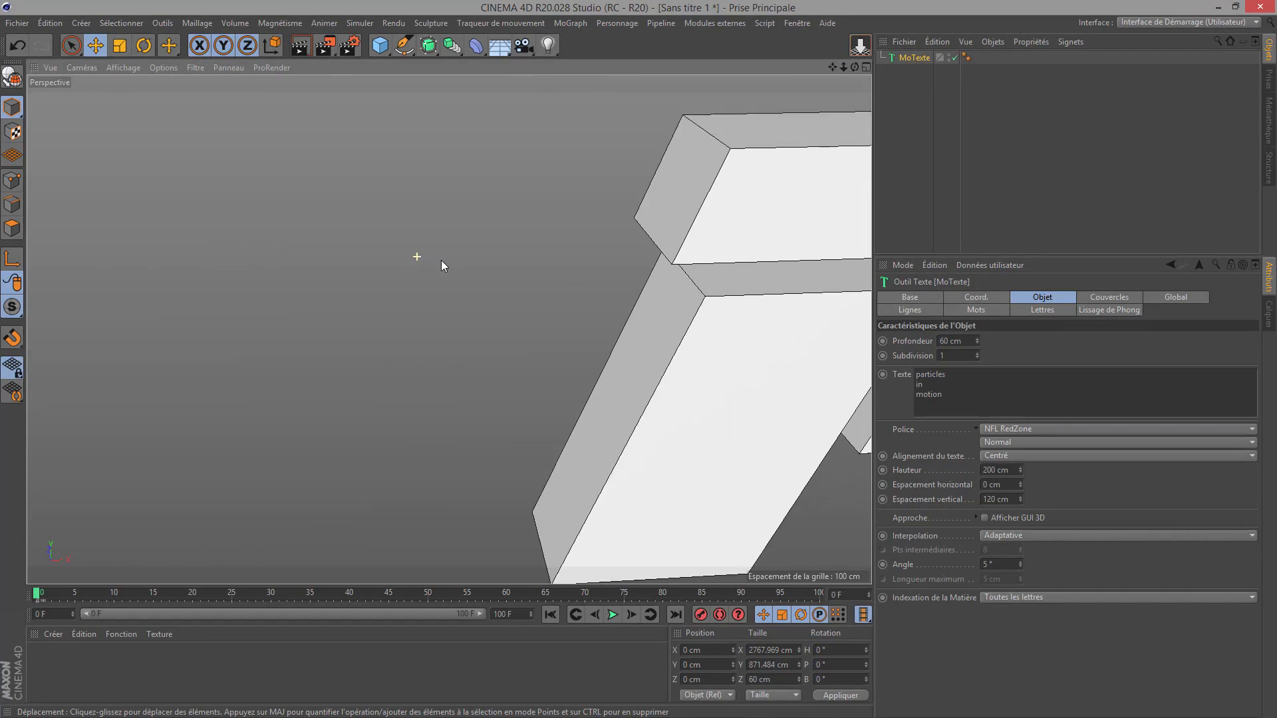
pyautogui.scroll(-4, 441, 260)
pyautogui.moveTo(831, 67); pyautogui.dragTo(509, 40)
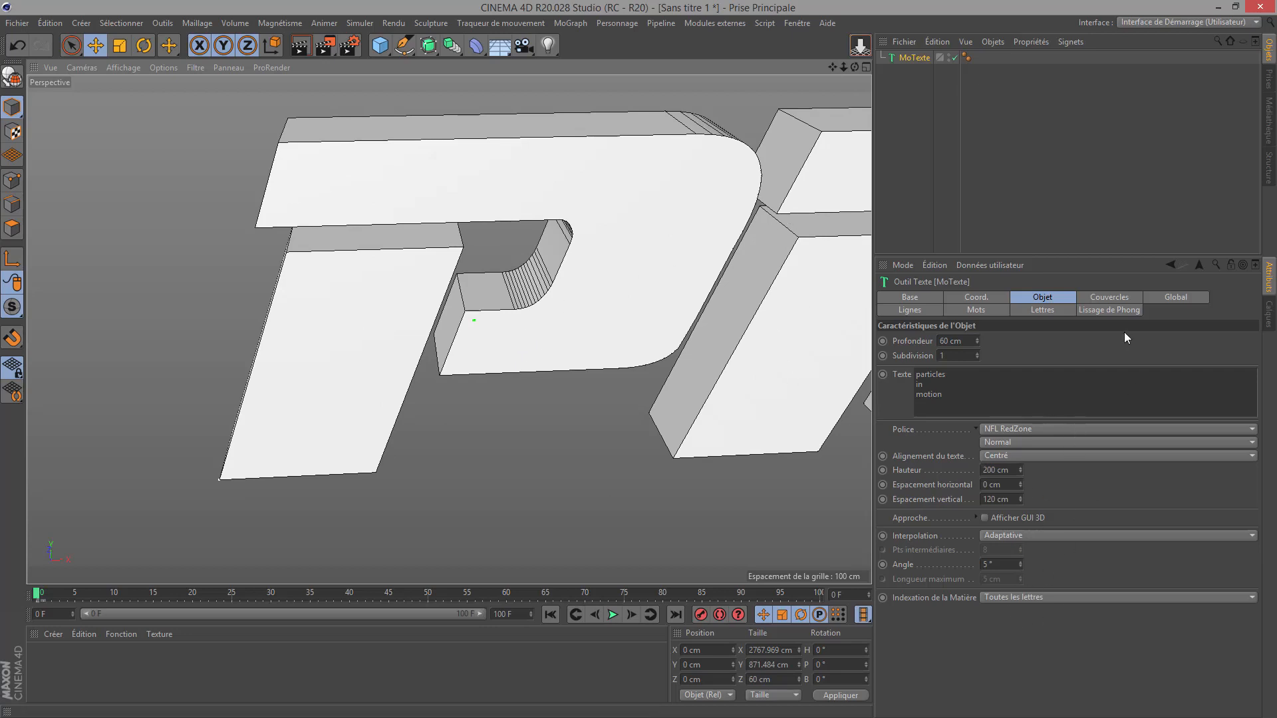
# - Try quadrangle caps with a regular grid on the text, restore the cap type to N-gons, and return to the object properties
pyautogui.click(1103, 297)
pyautogui.click(1014, 536)
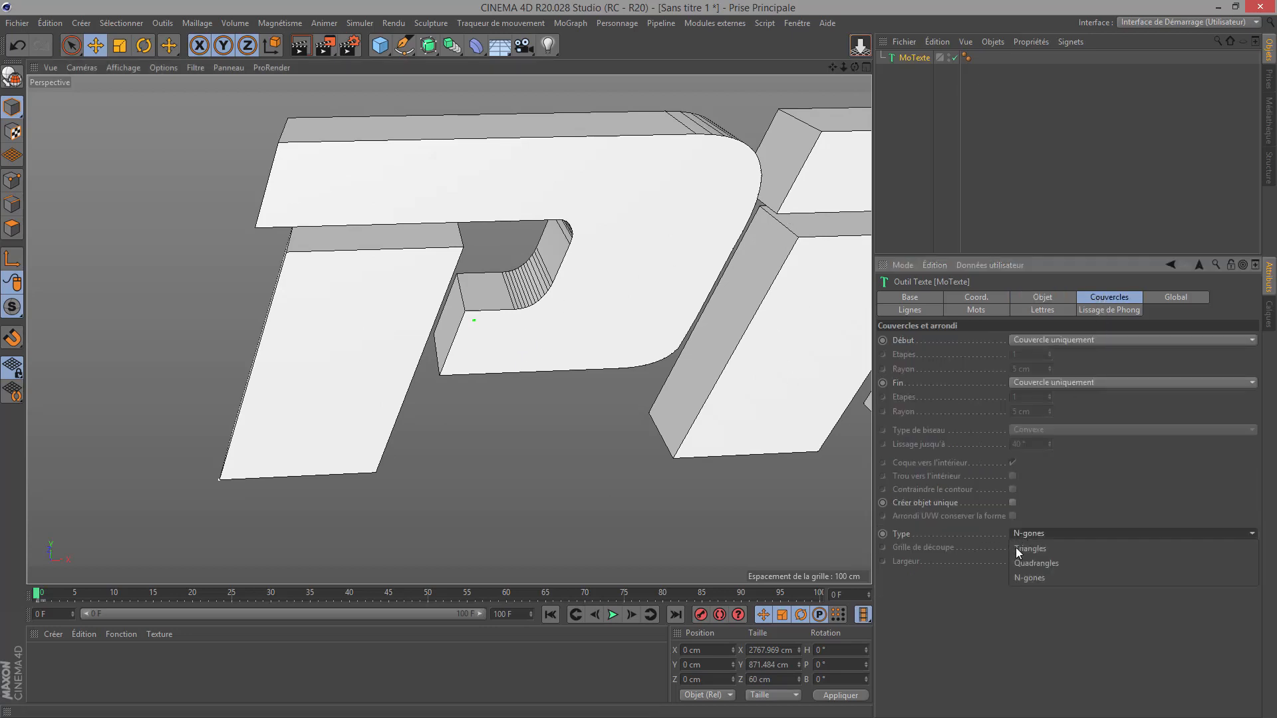
pyautogui.click(1030, 563)
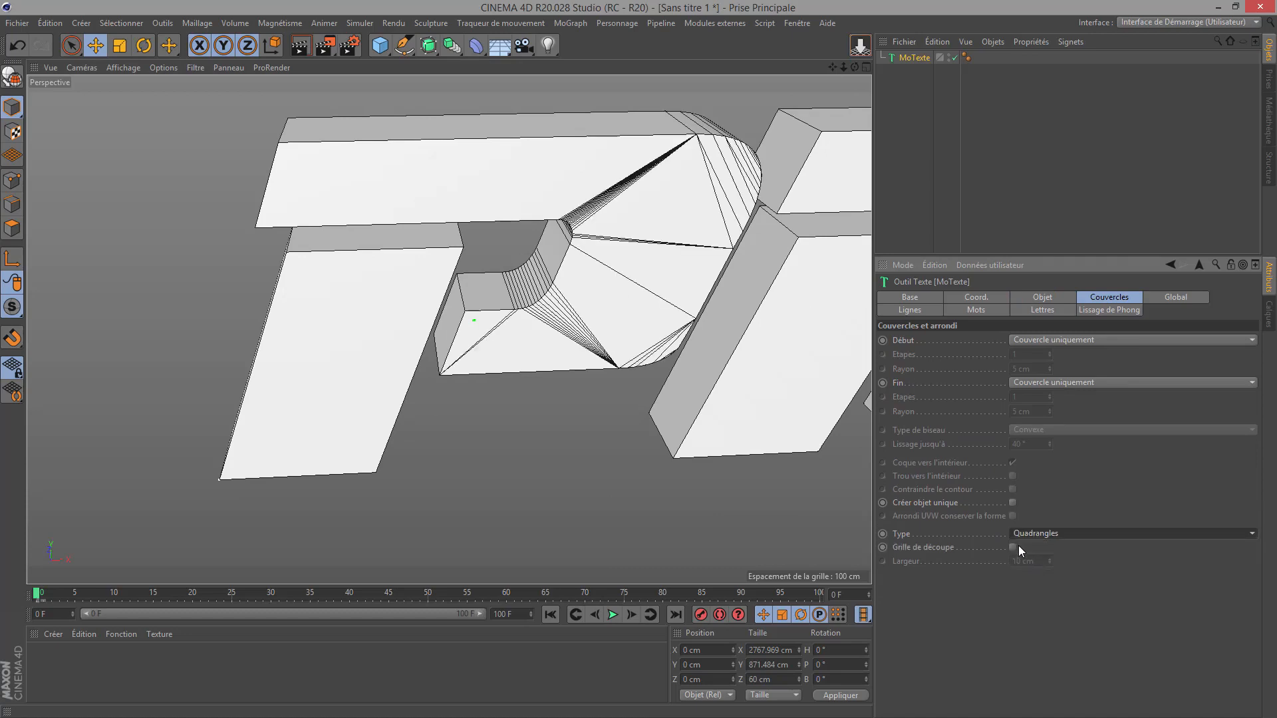
pyautogui.click(1013, 546)
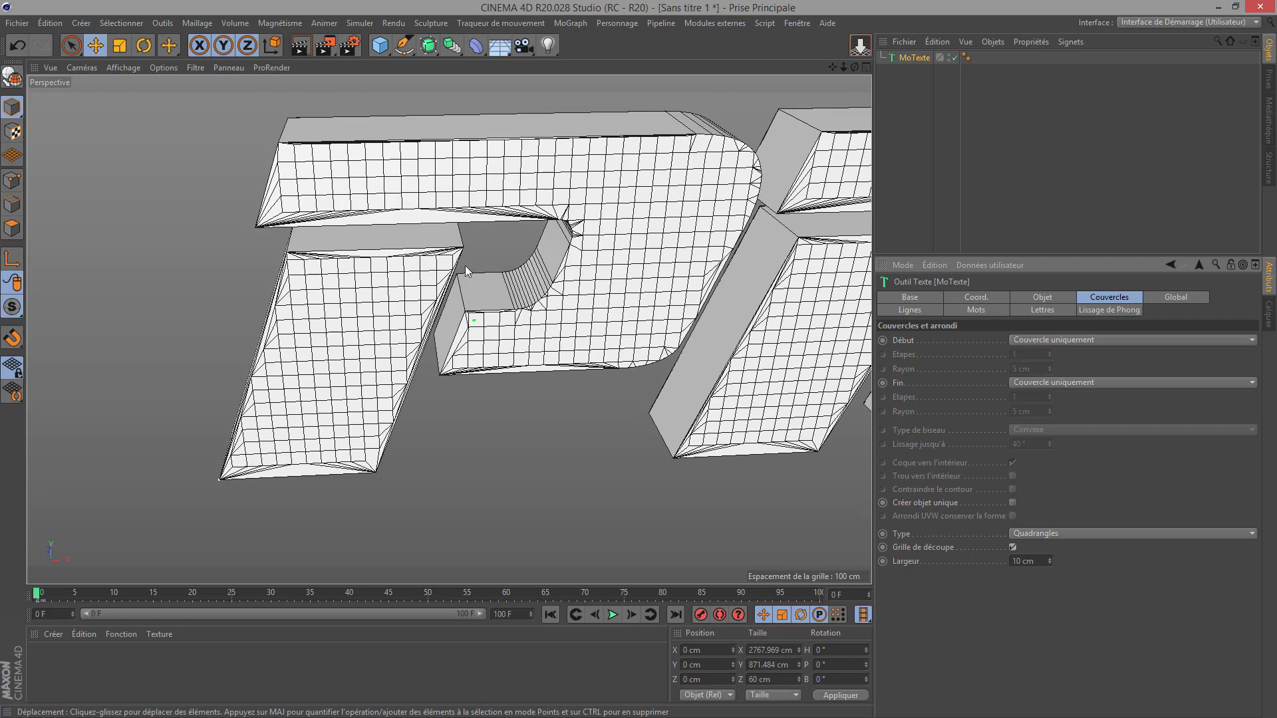
pyautogui.click(1031, 537)
pyautogui.click(1031, 579)
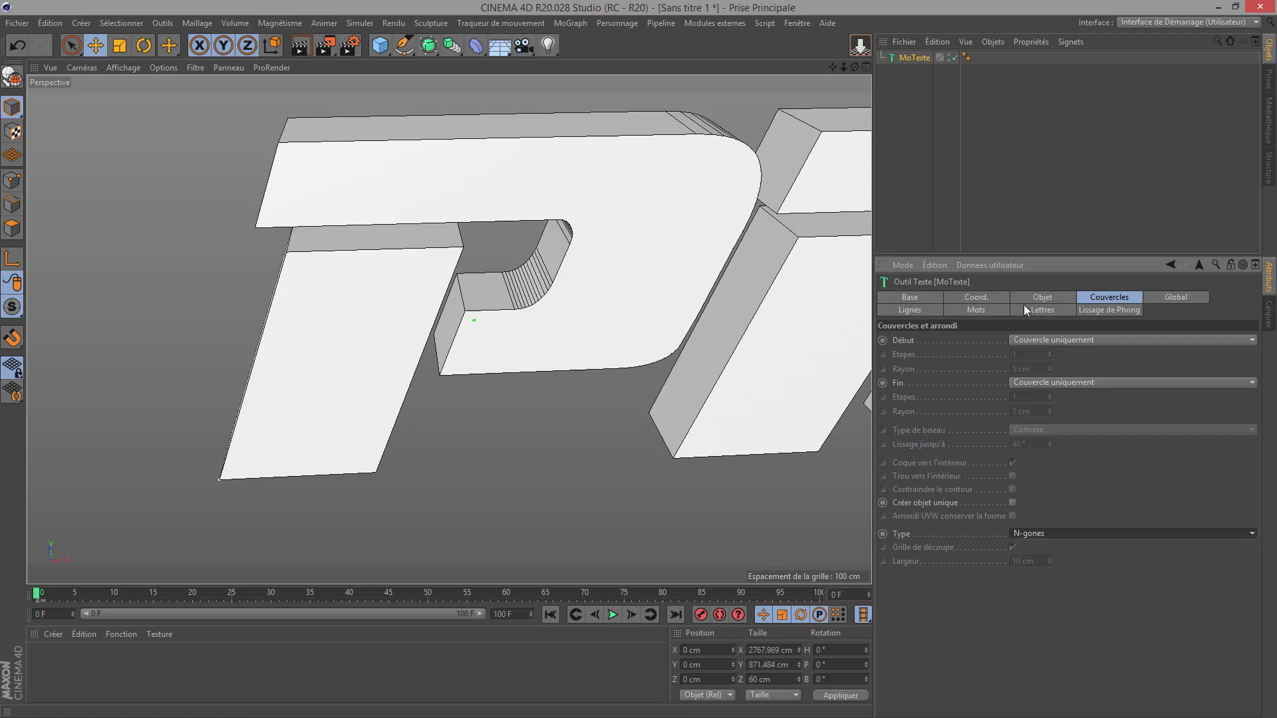
pyautogui.click(1050, 299)
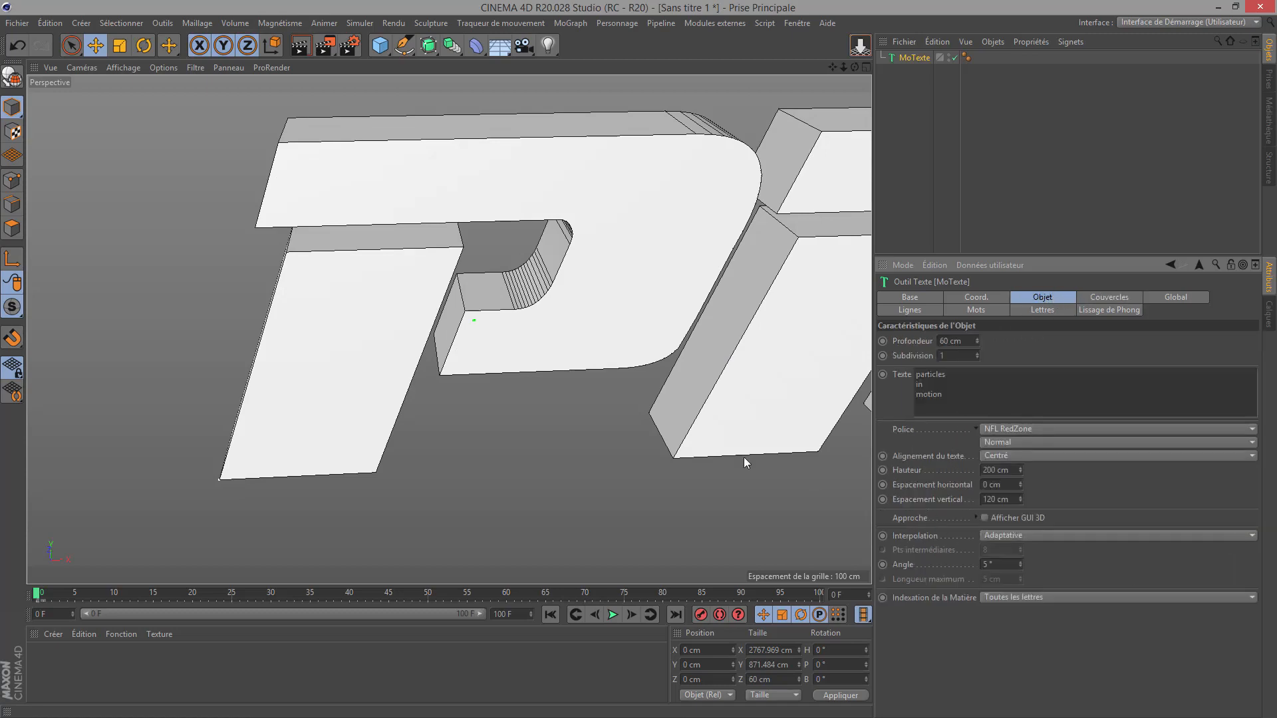
# - Bring the whole three-line text into view and hide the MoText object
pyautogui.scroll(-10, 432, 362)
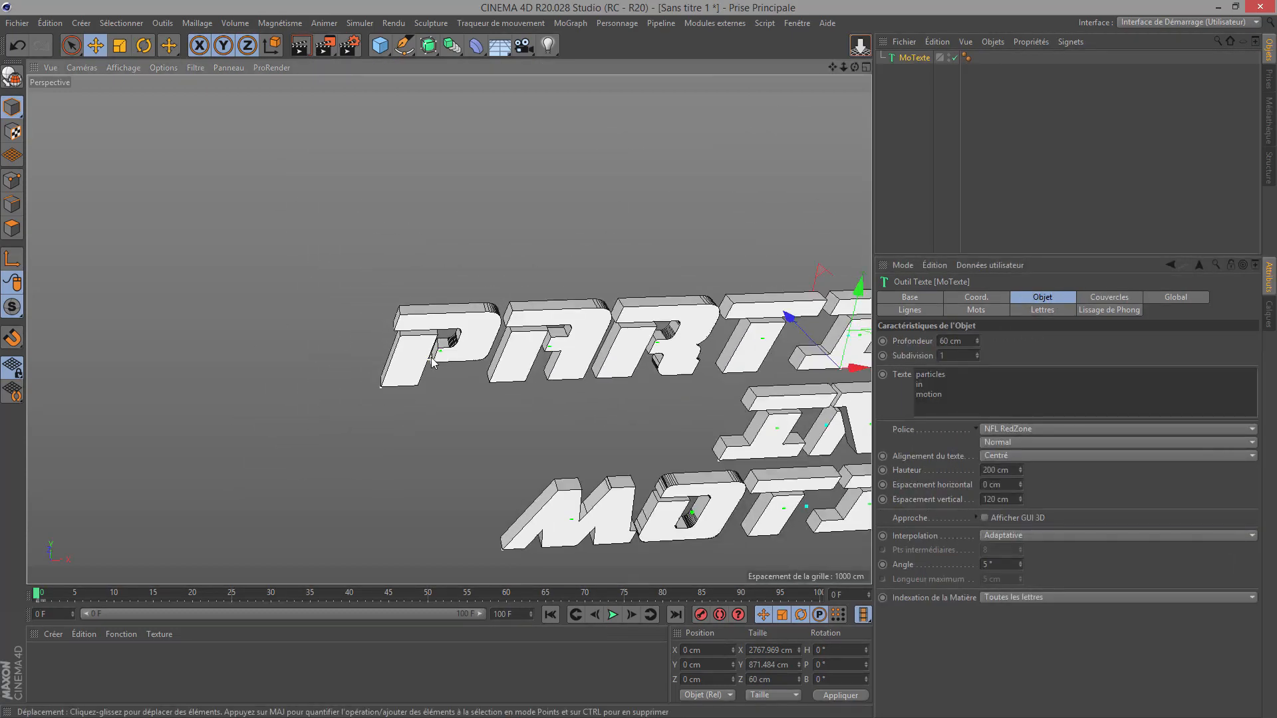
pyautogui.scroll(-2, 432, 363)
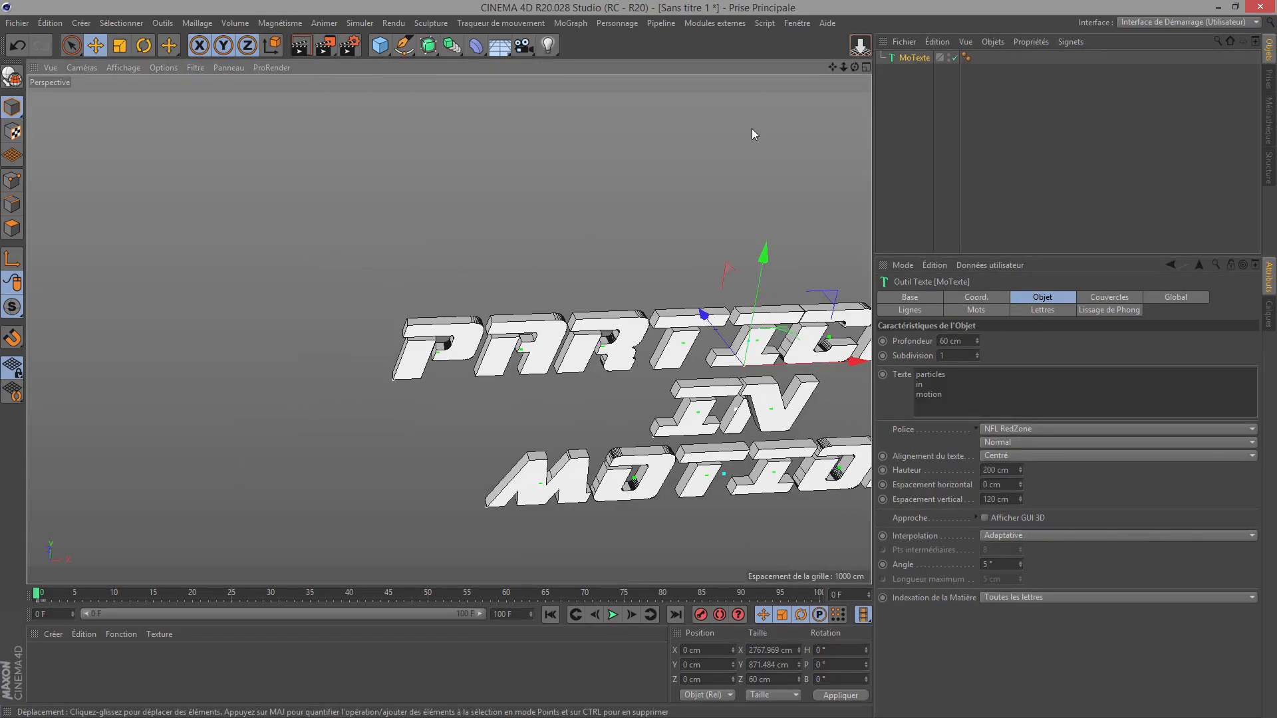
pyautogui.moveTo(832, 68)
pyautogui.mouseDown()
pyautogui.moveTo(701, 23)
pyautogui.moveTo(557, 0)
pyautogui.moveTo(819, 66)
pyautogui.mouseUp()
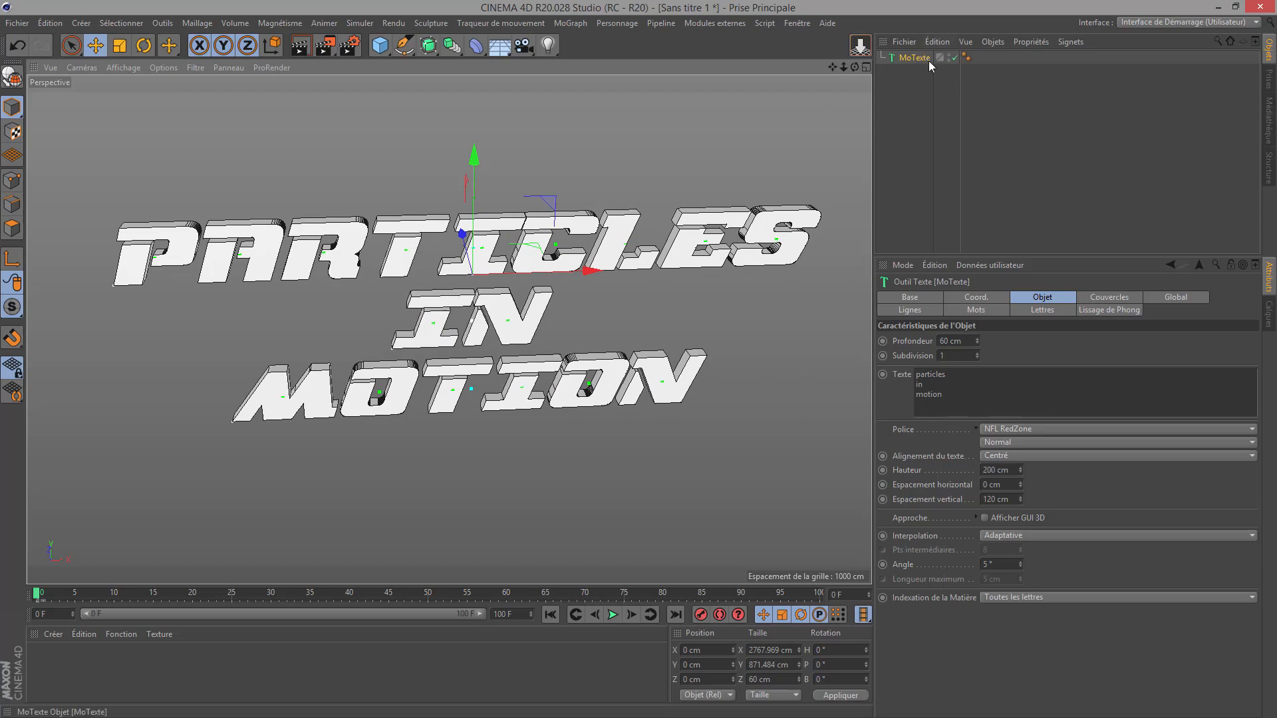
pyautogui.click(950, 56)
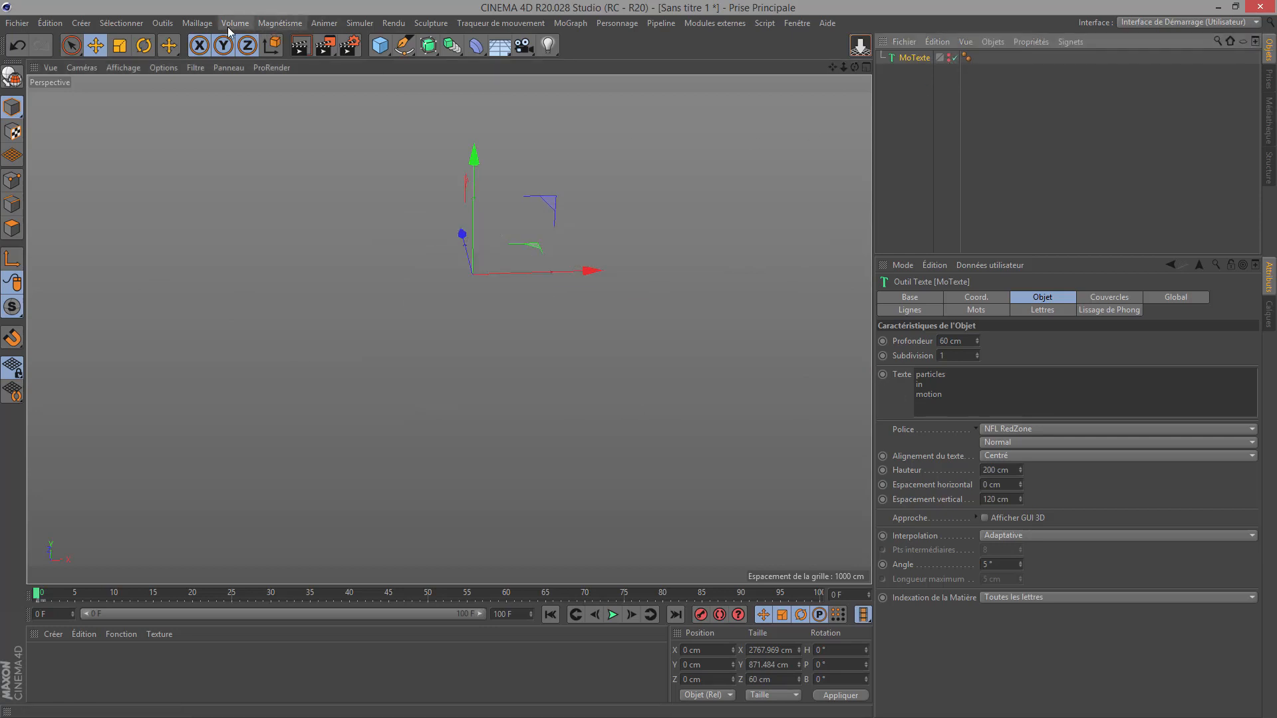
# - Add a Volume Builder object to the scene
pyautogui.click(197, 26)
pyautogui.moveTo(228, 25)
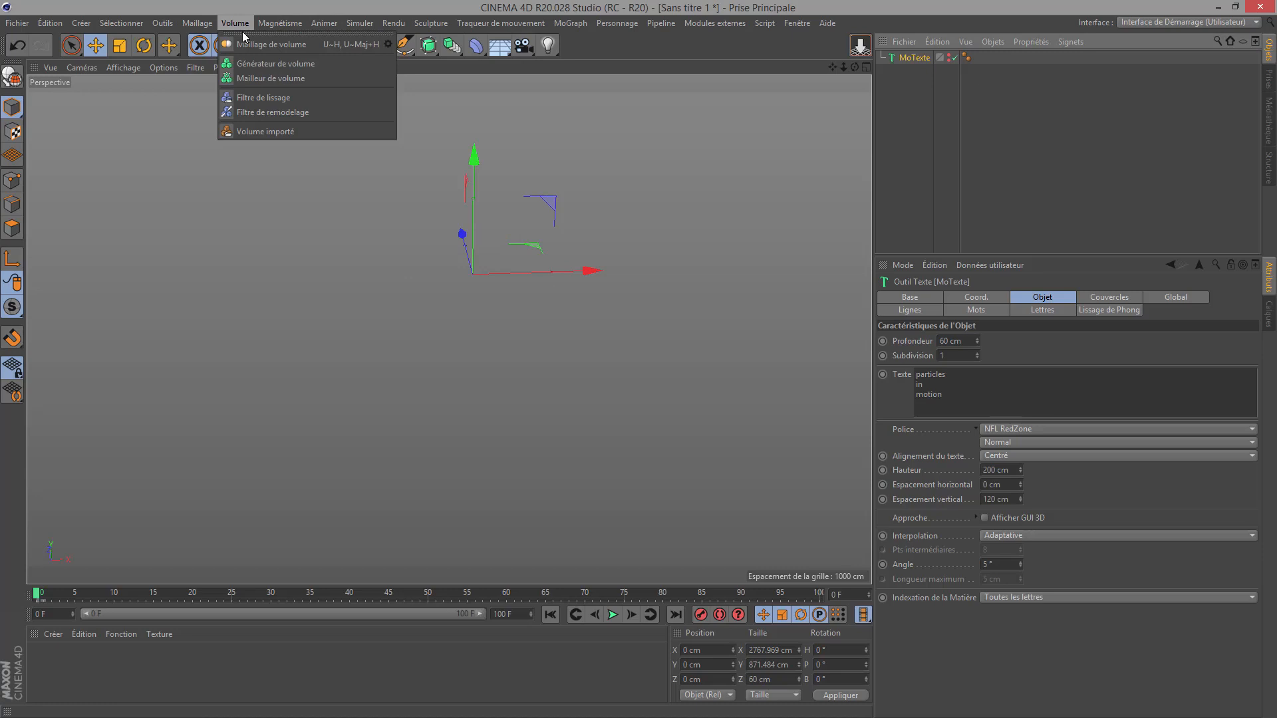
pyautogui.click(256, 65)
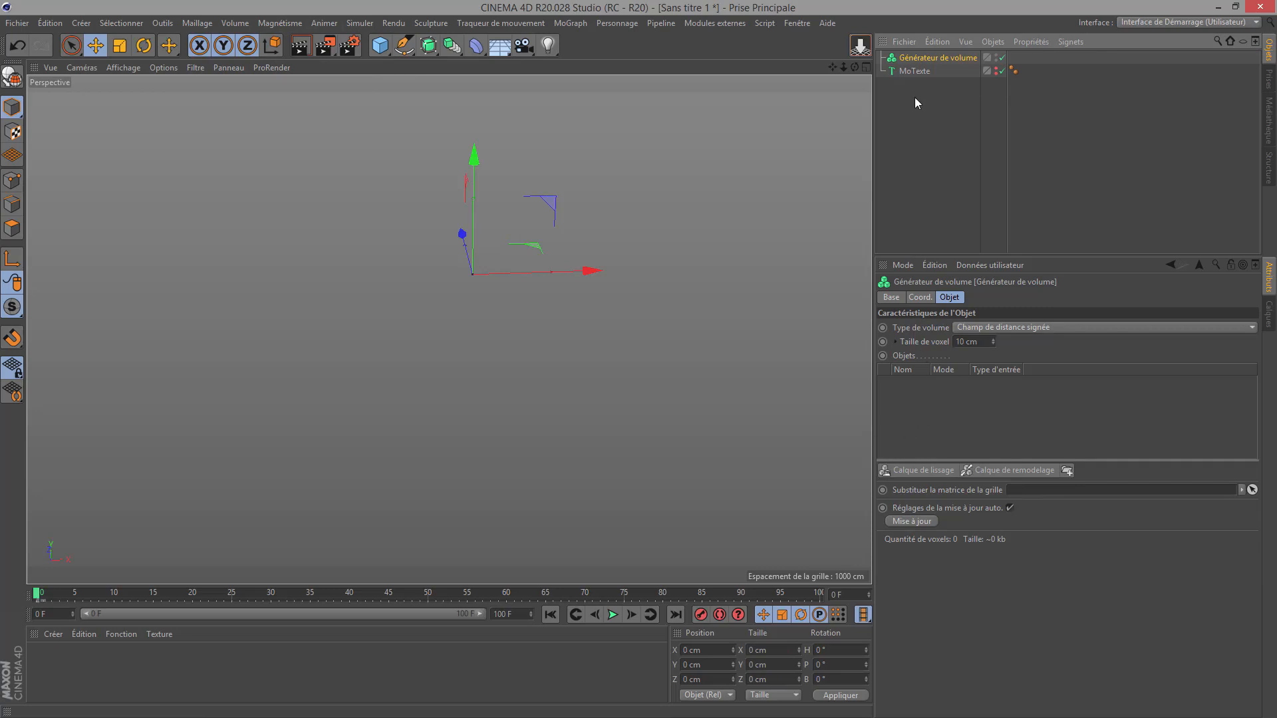
# - Link the MoText object into the Volume Builder's object list and check the voxelised text from several angles
pyautogui.moveTo(916, 78); pyautogui.dragTo(923, 409)
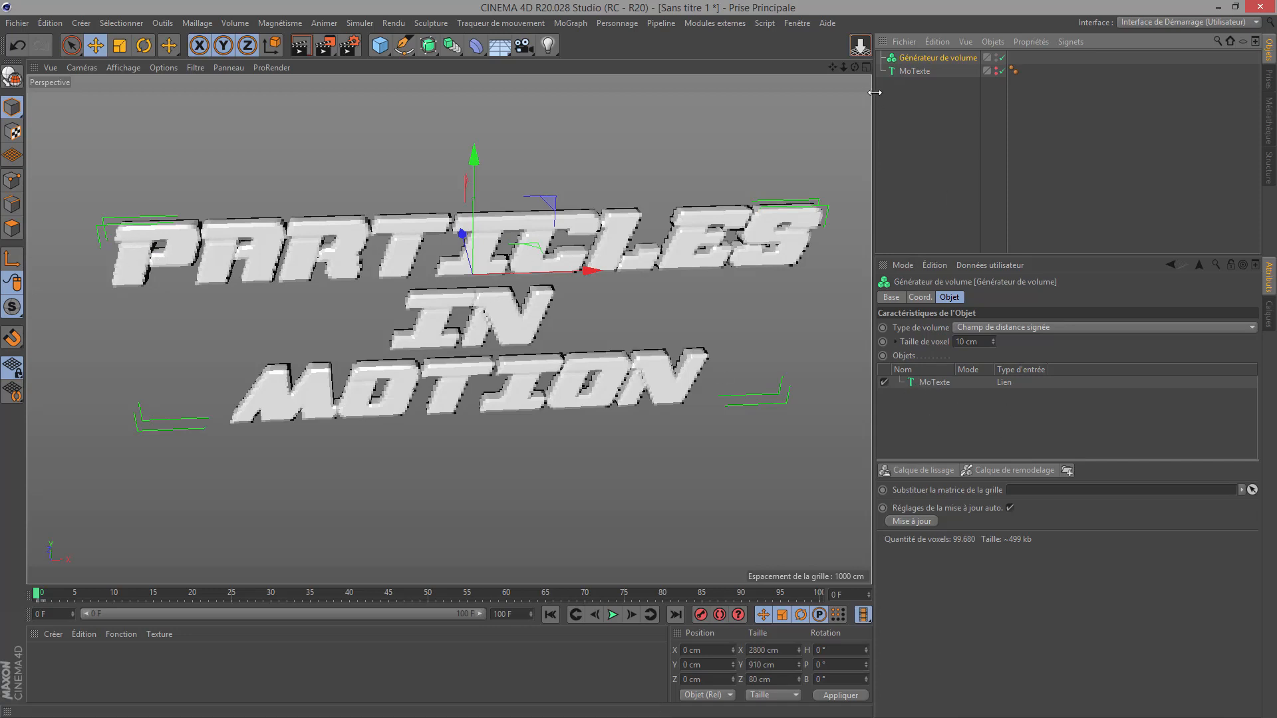
pyautogui.moveTo(855, 67); pyautogui.dragTo(881, 71)
pyautogui.keyDown('alt'); pyautogui.moveTo(671, 164); pyautogui.dragTo(739, 184); pyautogui.keyUp('alt')
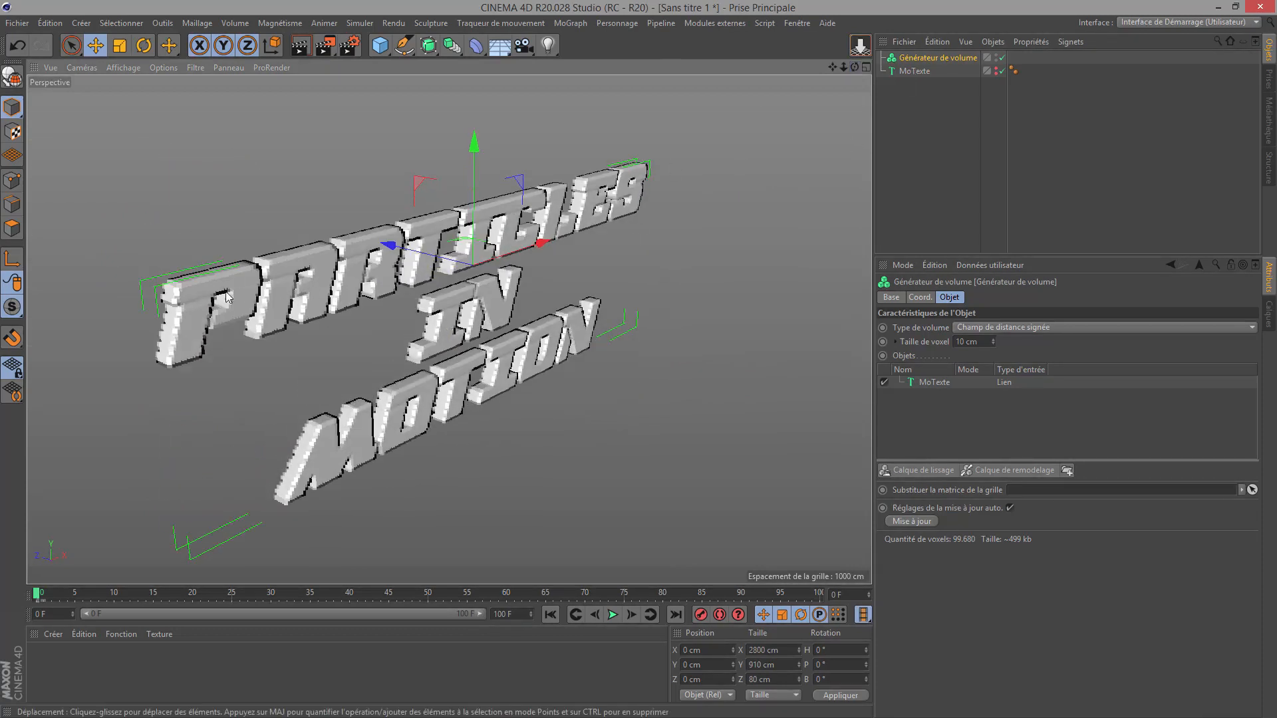
pyautogui.moveTo(855, 66)
pyautogui.mouseDown()
pyautogui.moveTo(811, 133)
pyautogui.moveTo(853, 69)
pyautogui.mouseUp()
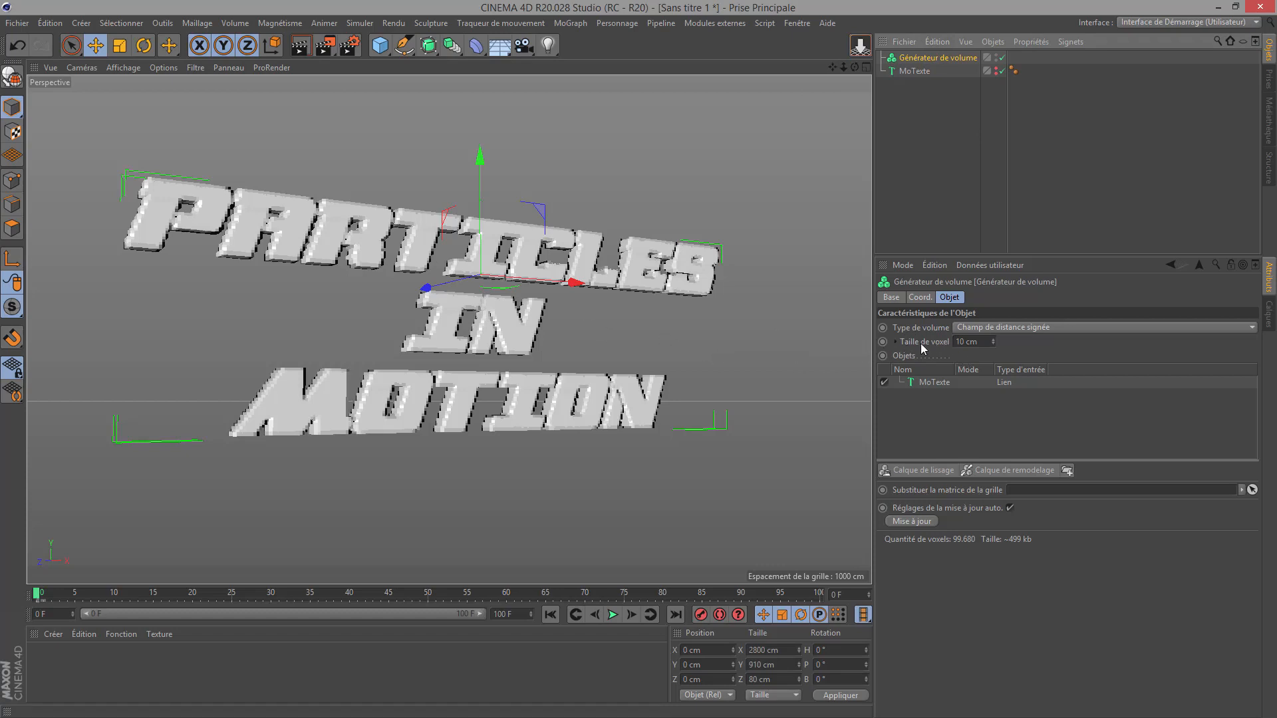
# - Try a voxel size of 50 cm on the Volume Builder and inspect the blocks at the letter P
pyautogui.click(973, 343)
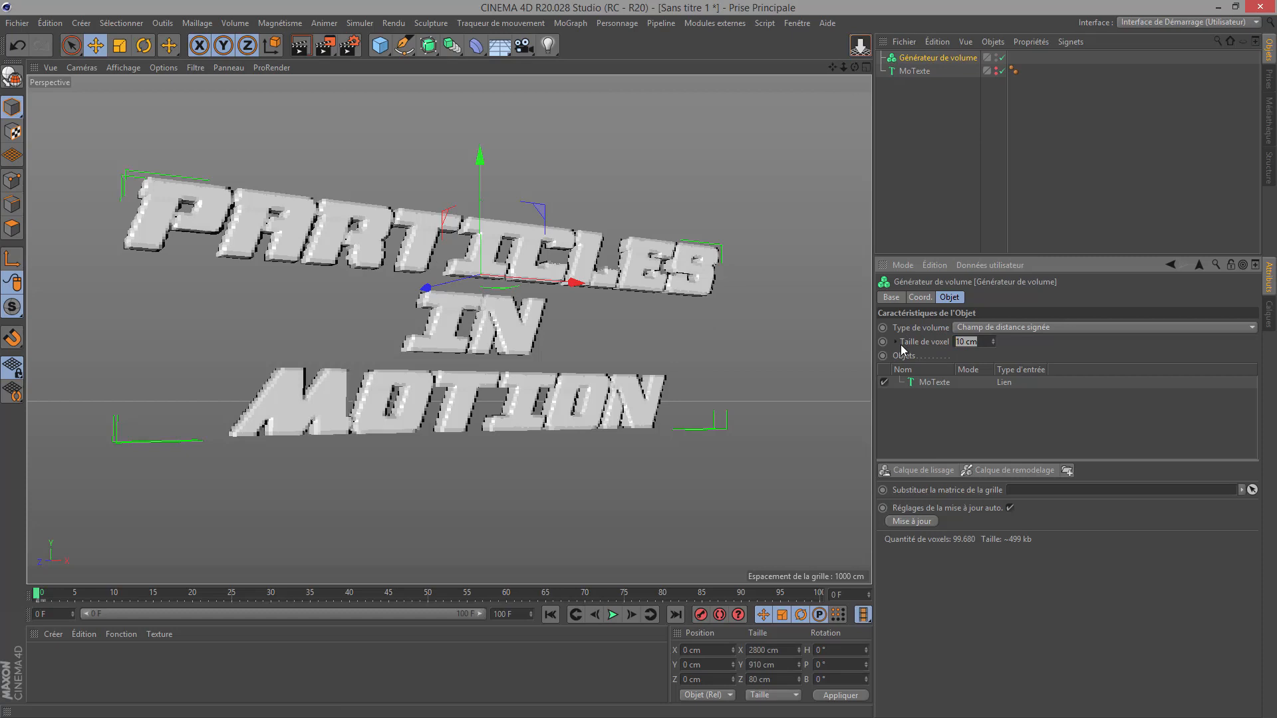
pyautogui.scroll(6, 52, 213)
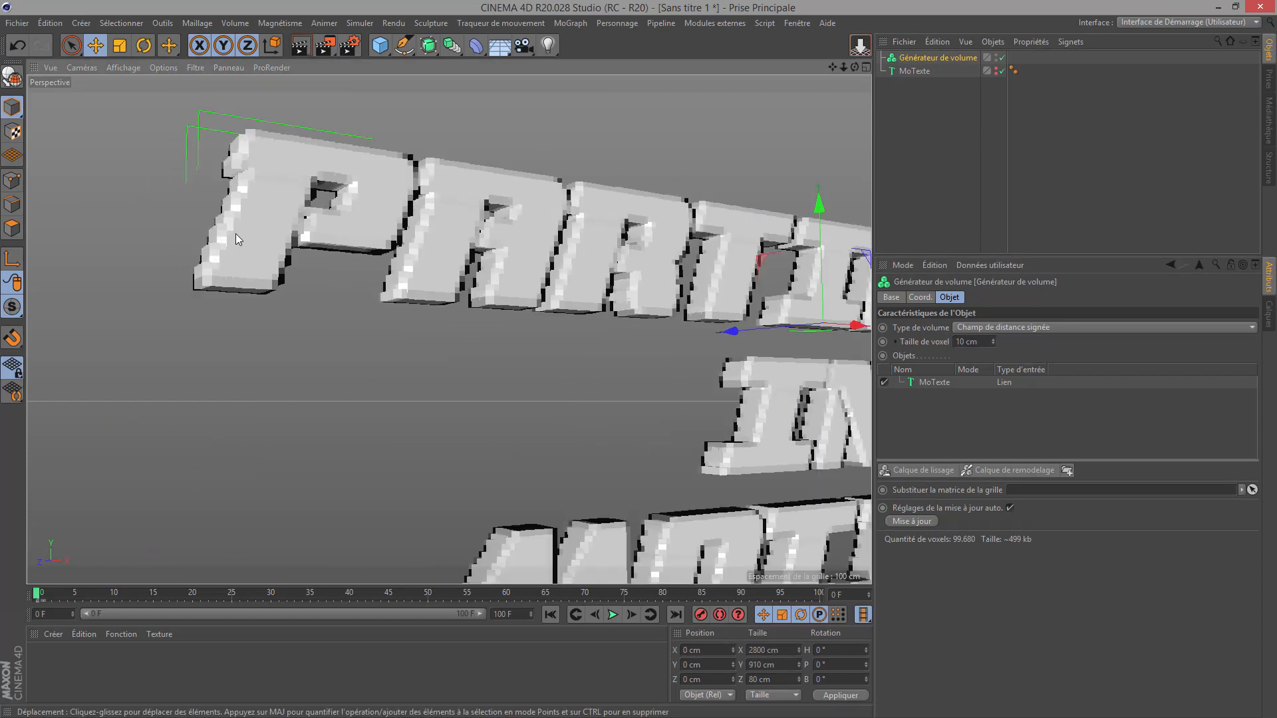
pyautogui.scroll(2, 199, 283)
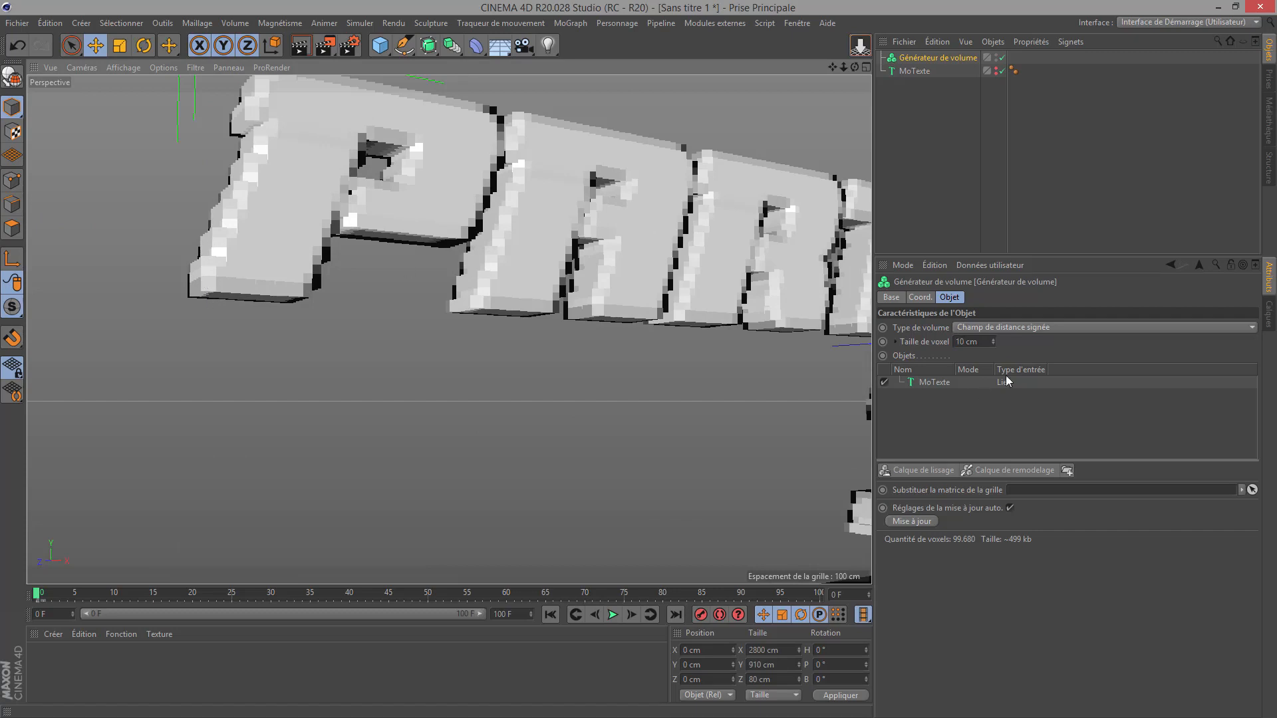
pyautogui.click(982, 342)
pyautogui.write('50')
pyautogui.scroll(-5, 519, 312)
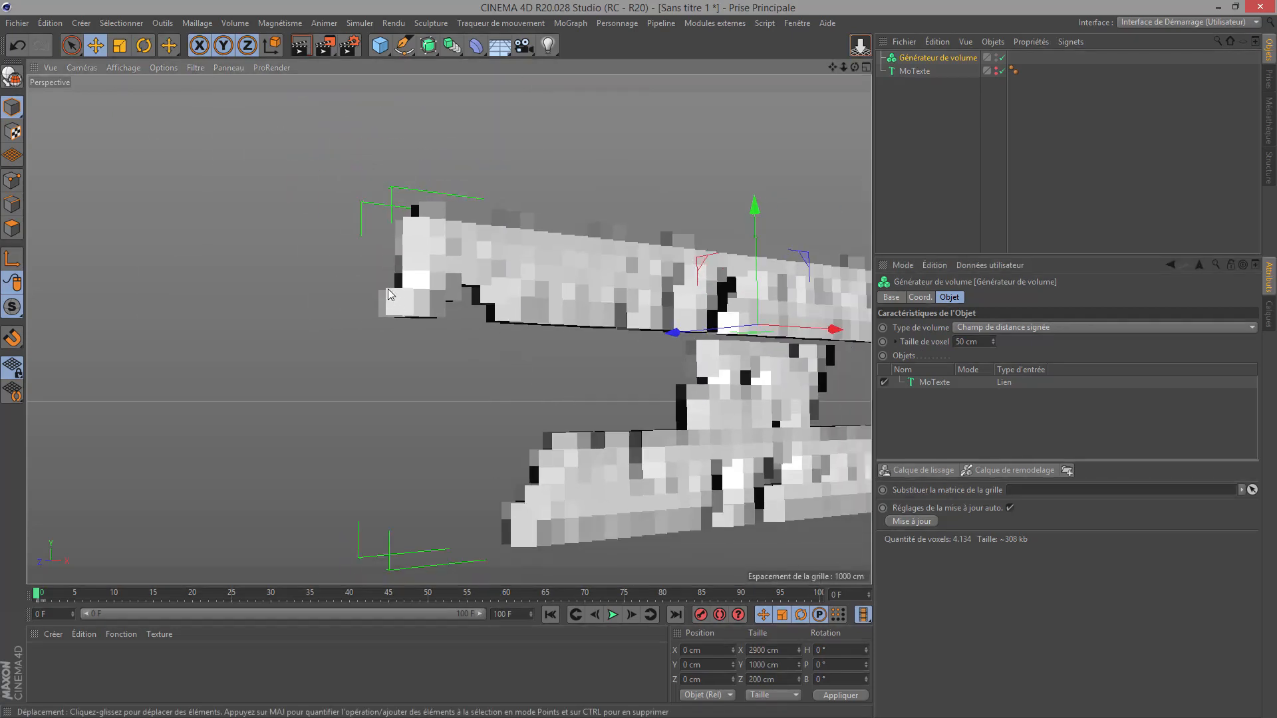
pyautogui.scroll(4, 391, 293)
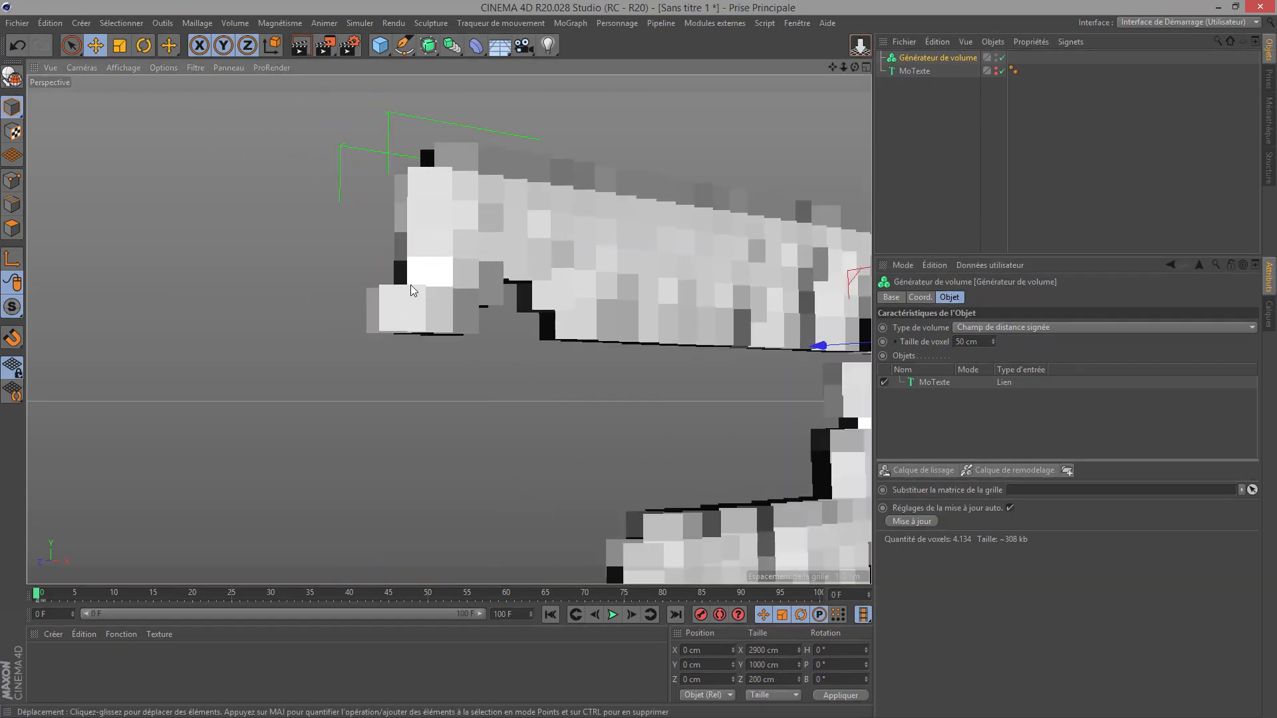
pyautogui.scroll(-1, 490, 181)
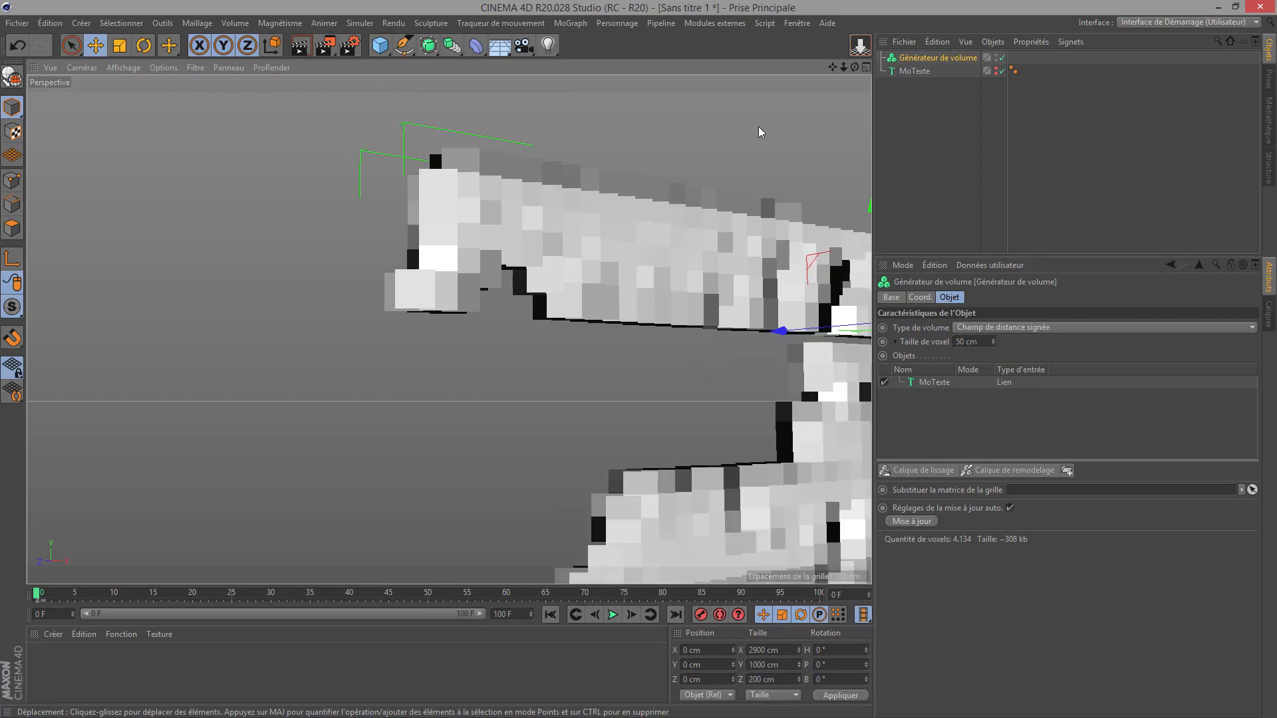
pyautogui.moveTo(854, 66)
pyautogui.mouseDown()
pyautogui.moveTo(758, 100)
pyautogui.moveTo(778, 146)
pyautogui.moveTo(864, 80)
pyautogui.mouseUp()
# - Set the Volume Builder's voxel size to 5 cm and check the whole text from the front
pyautogui.click(981, 342)
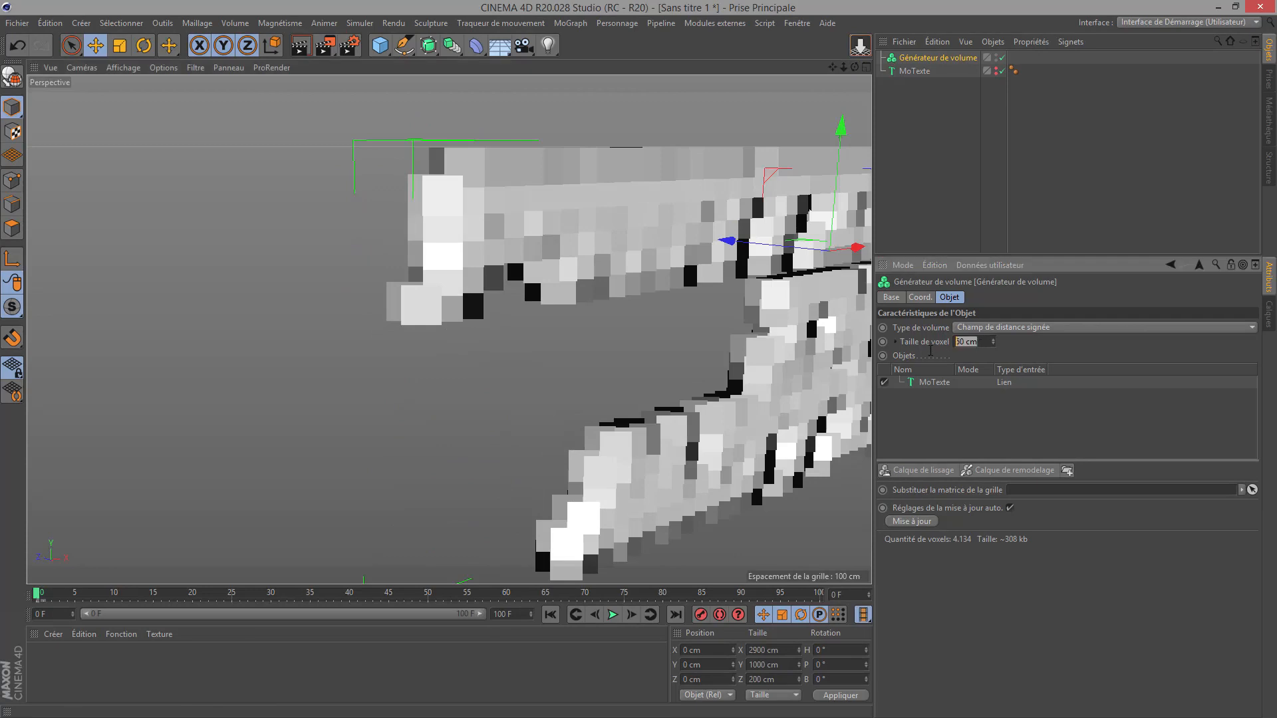
pyautogui.write('5')
pyautogui.press('Return')
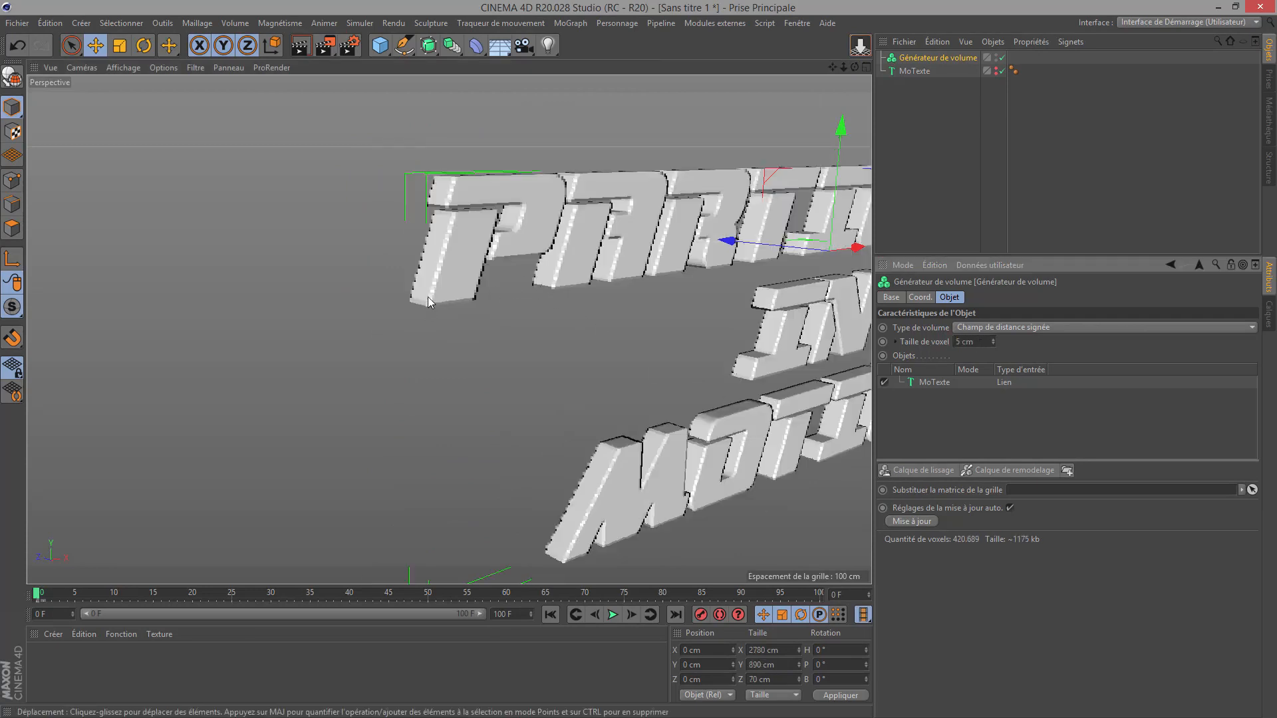
pyautogui.scroll(-5, 717, 137)
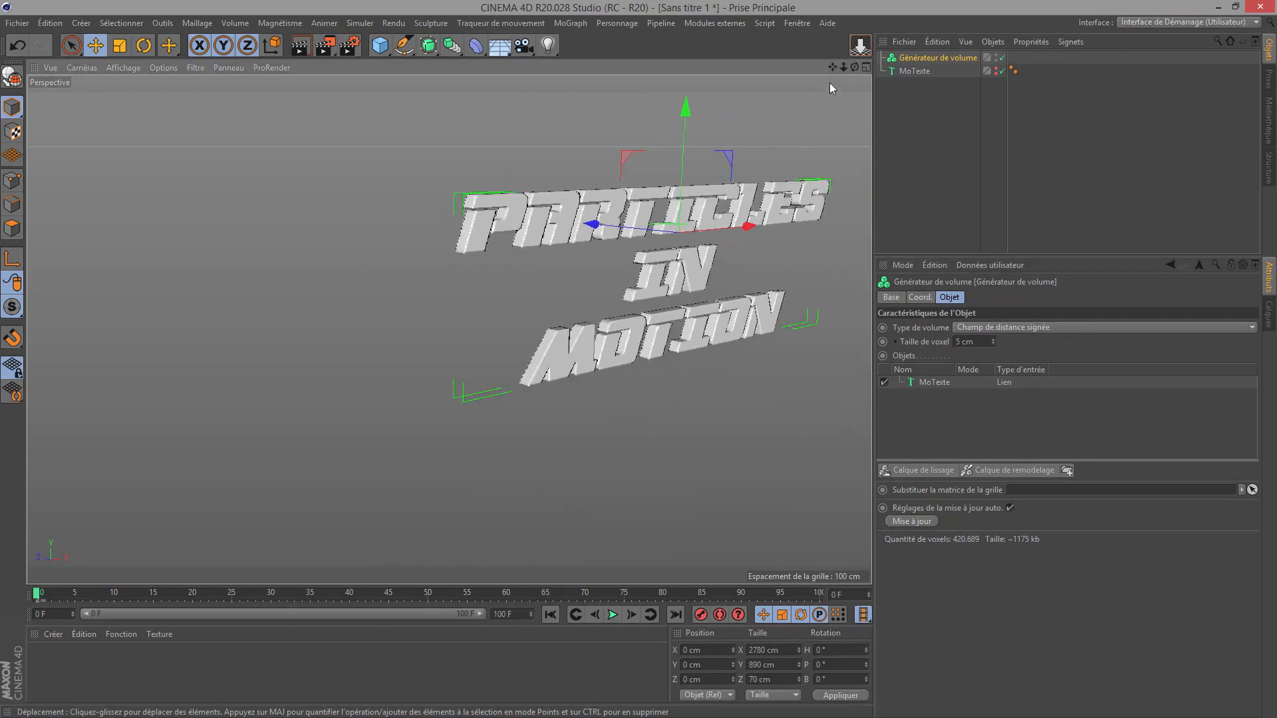
pyautogui.moveTo(855, 67); pyautogui.dragTo(775, 100)
pyautogui.keyDown('alt'); pyautogui.moveTo(826, 300); pyautogui.dragTo(551, 298, button='middle'); pyautogui.keyUp('alt')
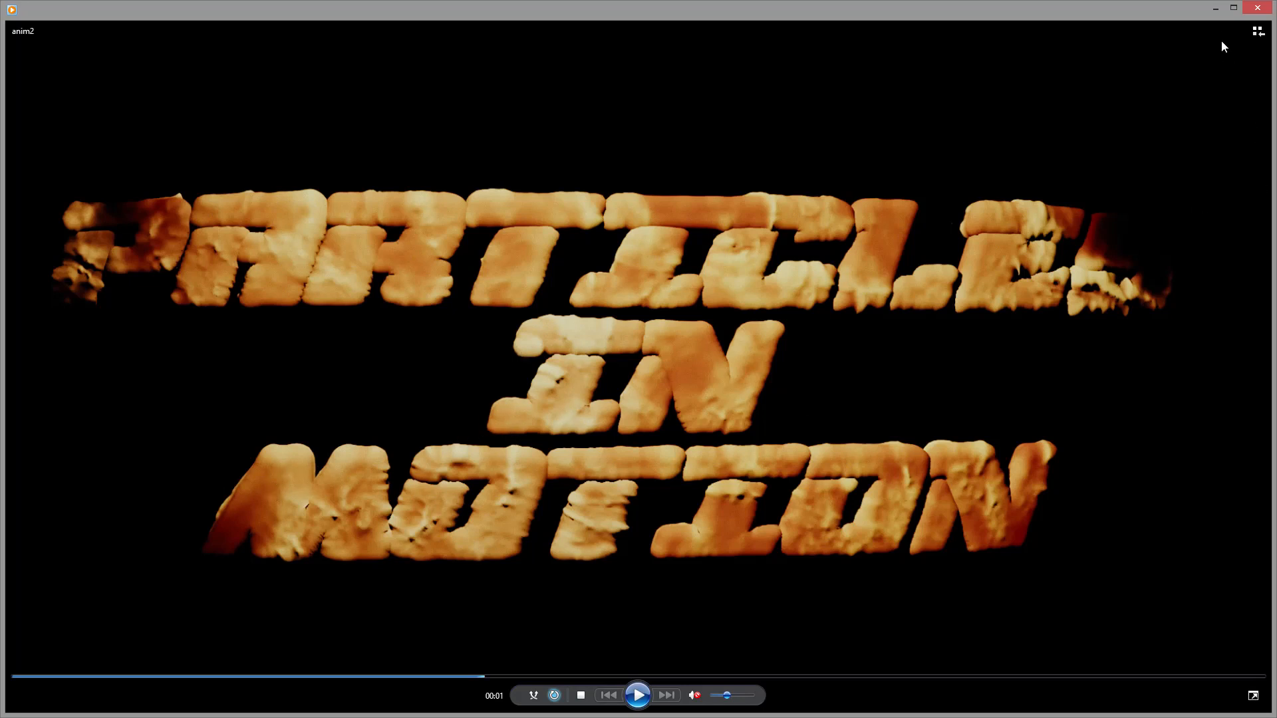
# - Minimise the anim2 video and try a voxel size of 2 cm, accepting the longer calculation time
pyautogui.click(1215, 8)
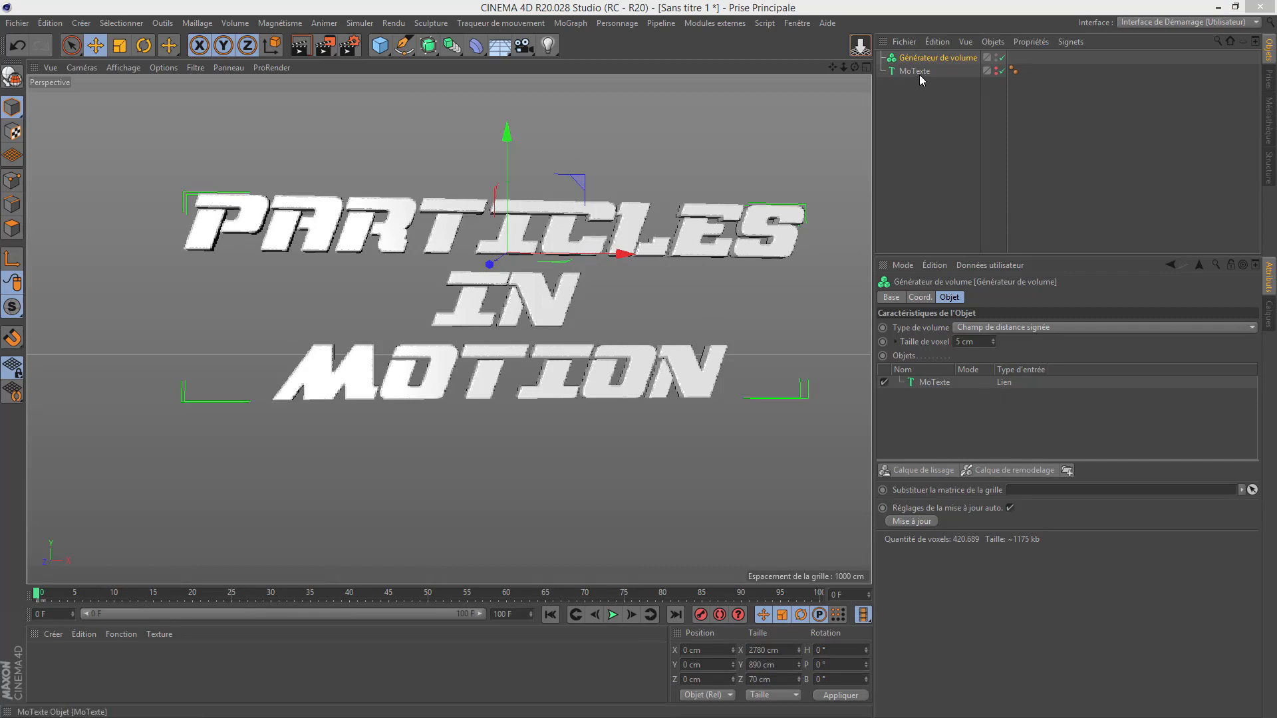
pyautogui.doubleClick(964, 341)
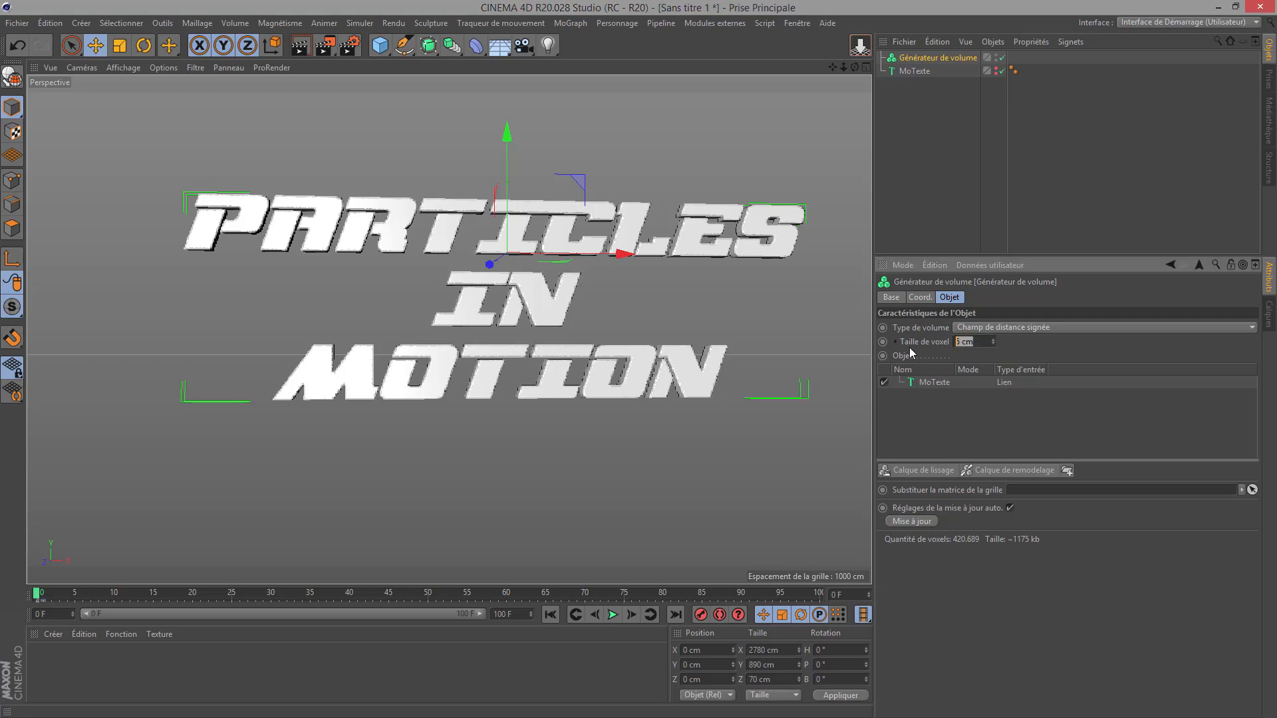
pyautogui.write('2')
pyautogui.press('Return')
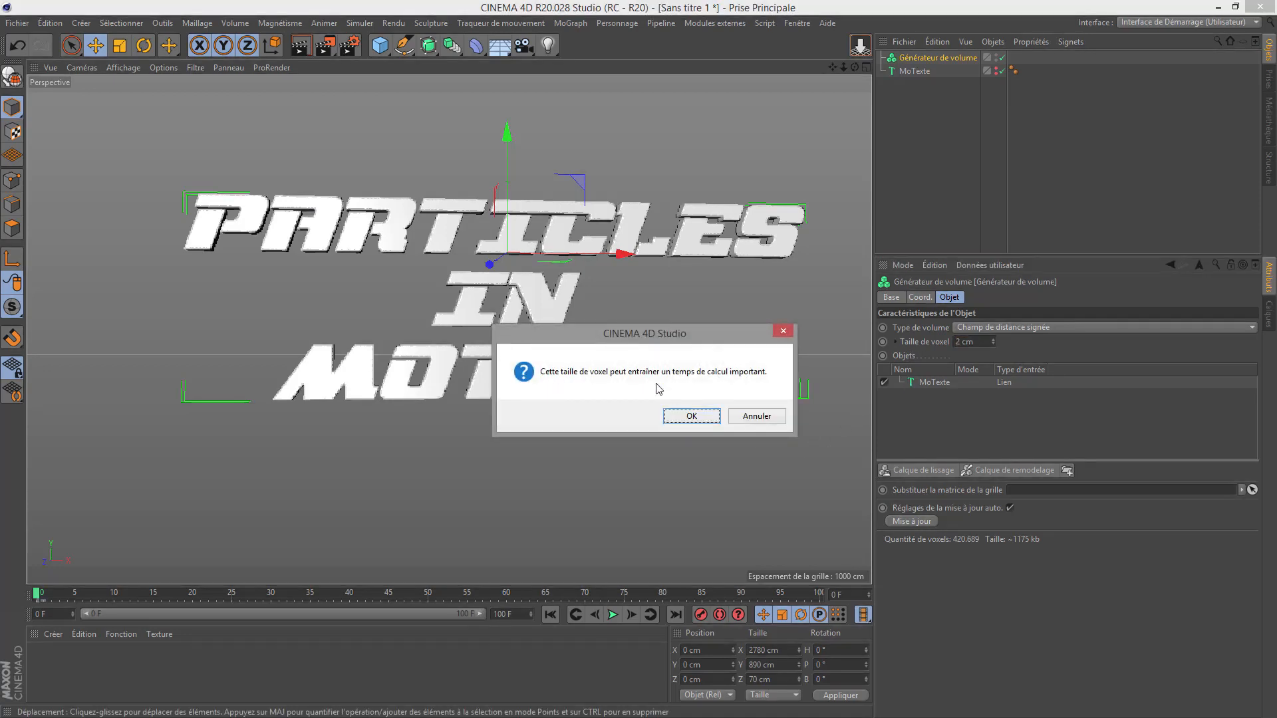
pyautogui.click(691, 416)
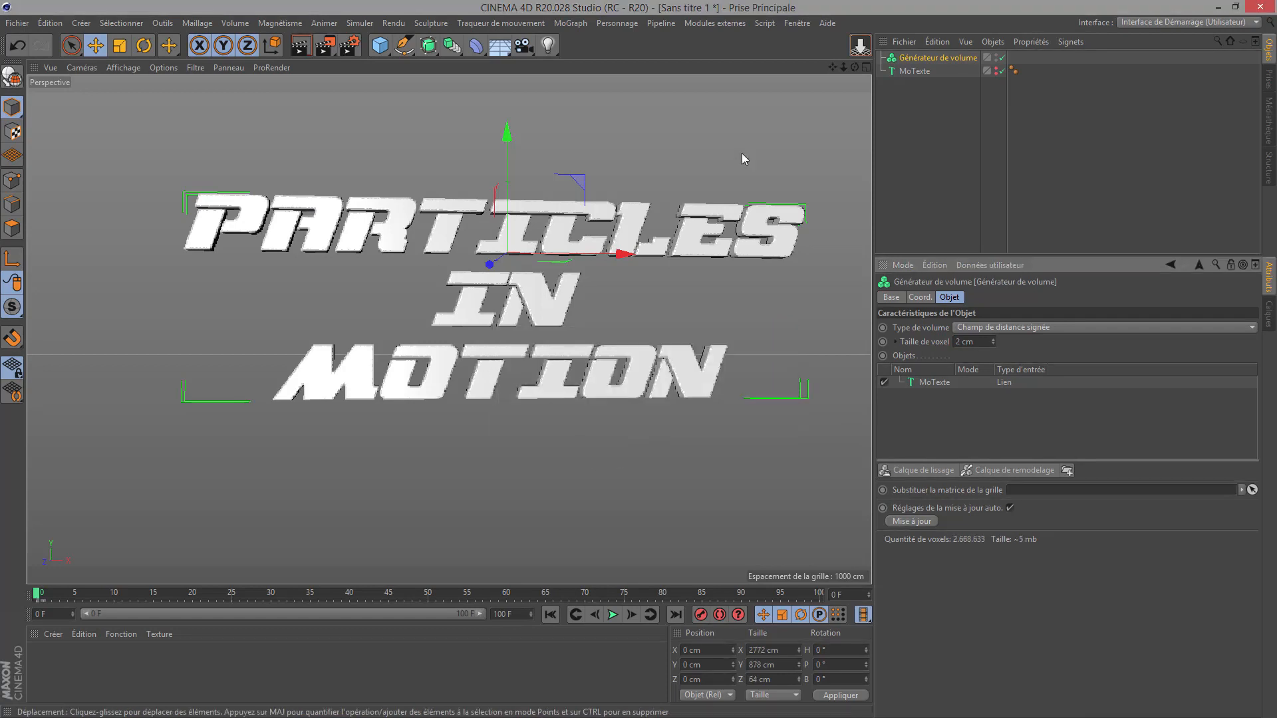
pyautogui.moveTo(855, 67); pyautogui.dragTo(192, 257)
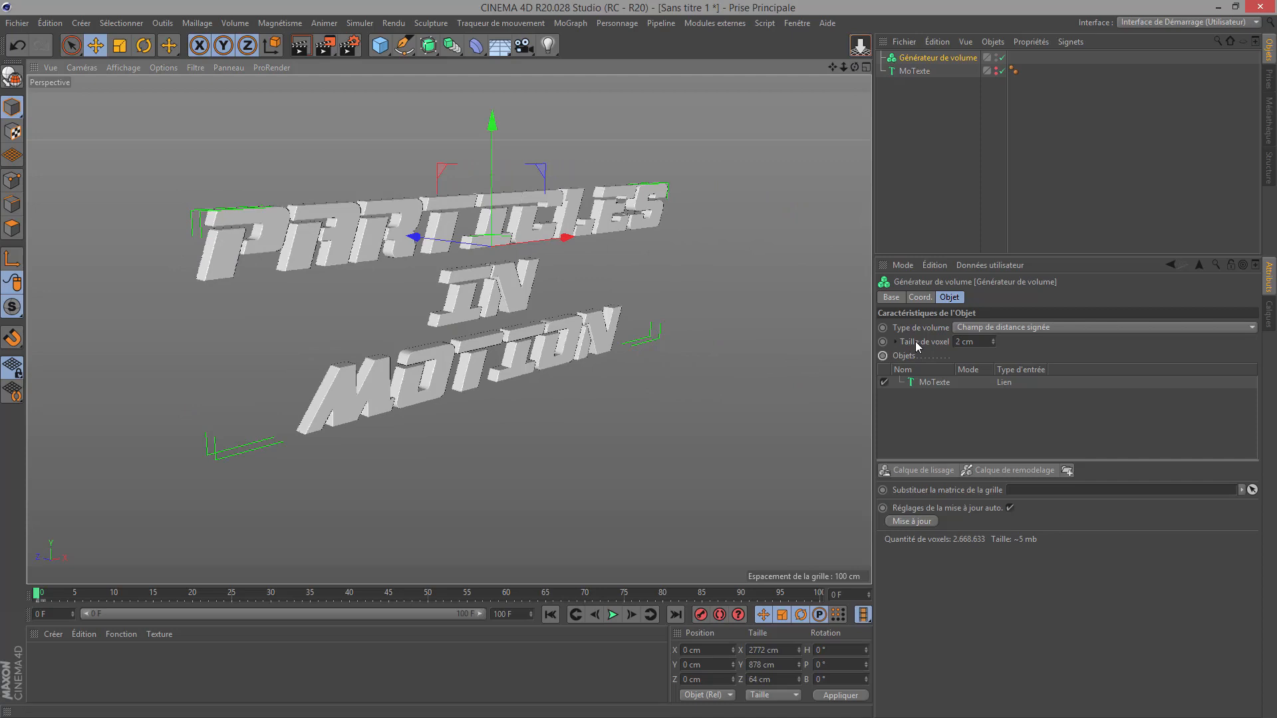
# - Put the Volume Builder's voxel size back to 5 cm
pyautogui.moveTo(976, 342); pyautogui.dragTo(912, 346)
pyautogui.write('5')
pyautogui.press('Return')
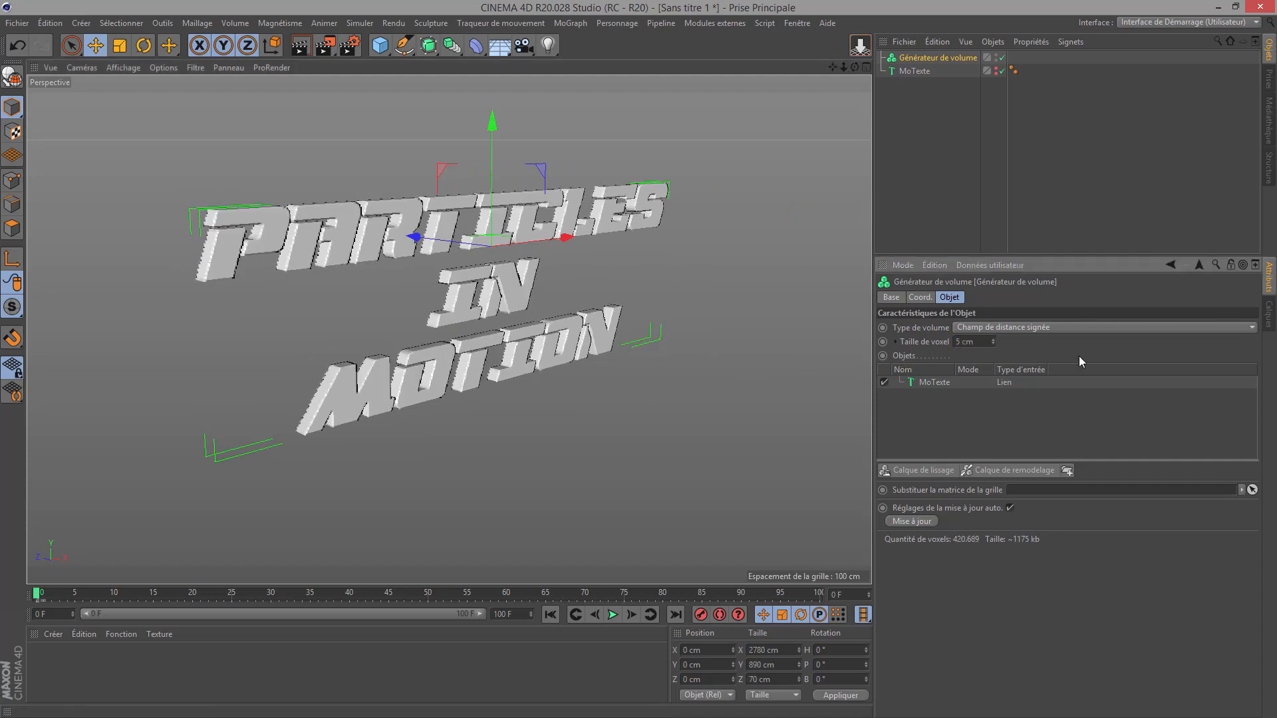
pyautogui.scroll(1, 384, 309)
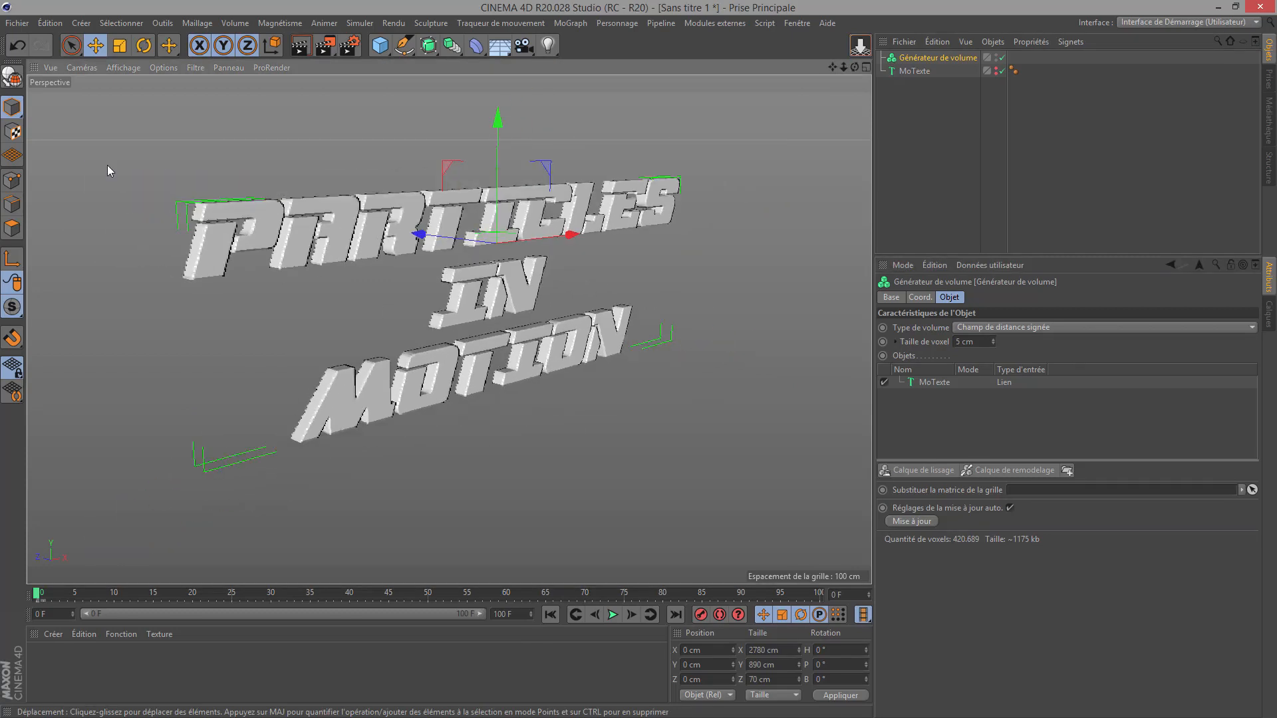
# - Inspect the voxel blocks of the letters up close, test-render the current view, and return to the Volume Builder
pyautogui.click(131, 69)
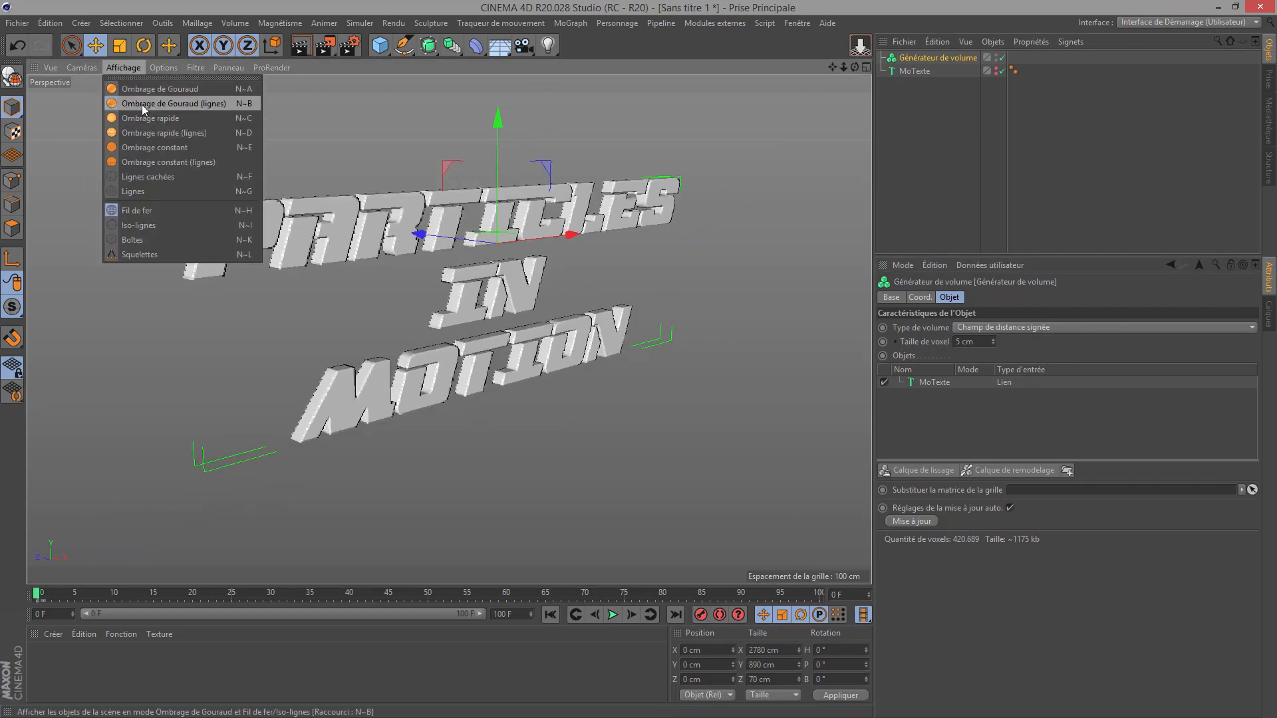
pyautogui.click(316, 290)
pyautogui.scroll(1, 242, 233)
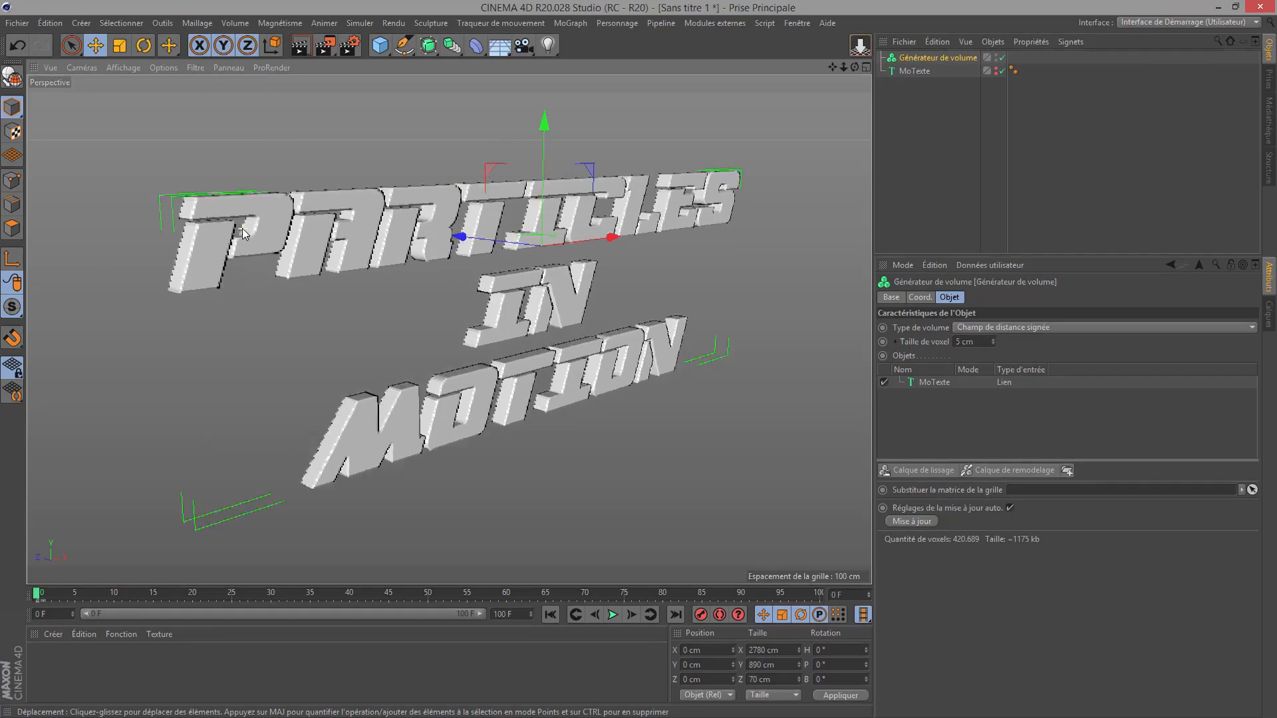
pyautogui.scroll(5, 243, 233)
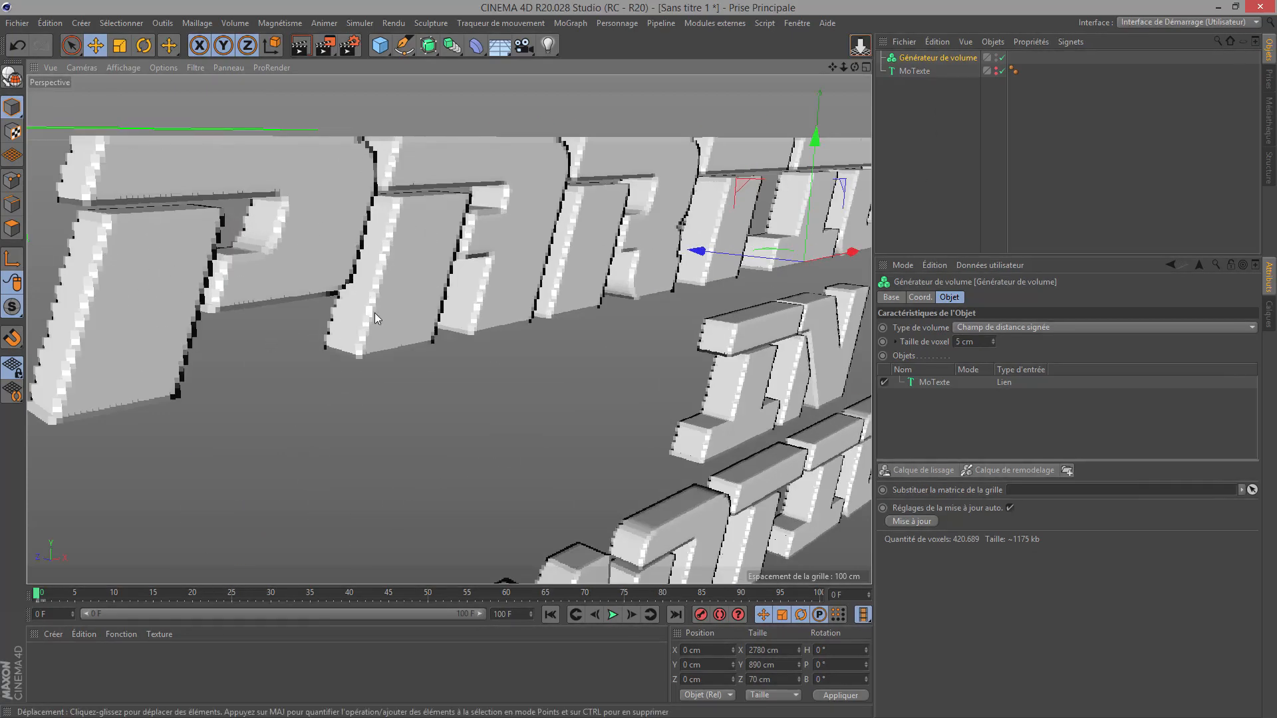
pyautogui.scroll(-5, 374, 318)
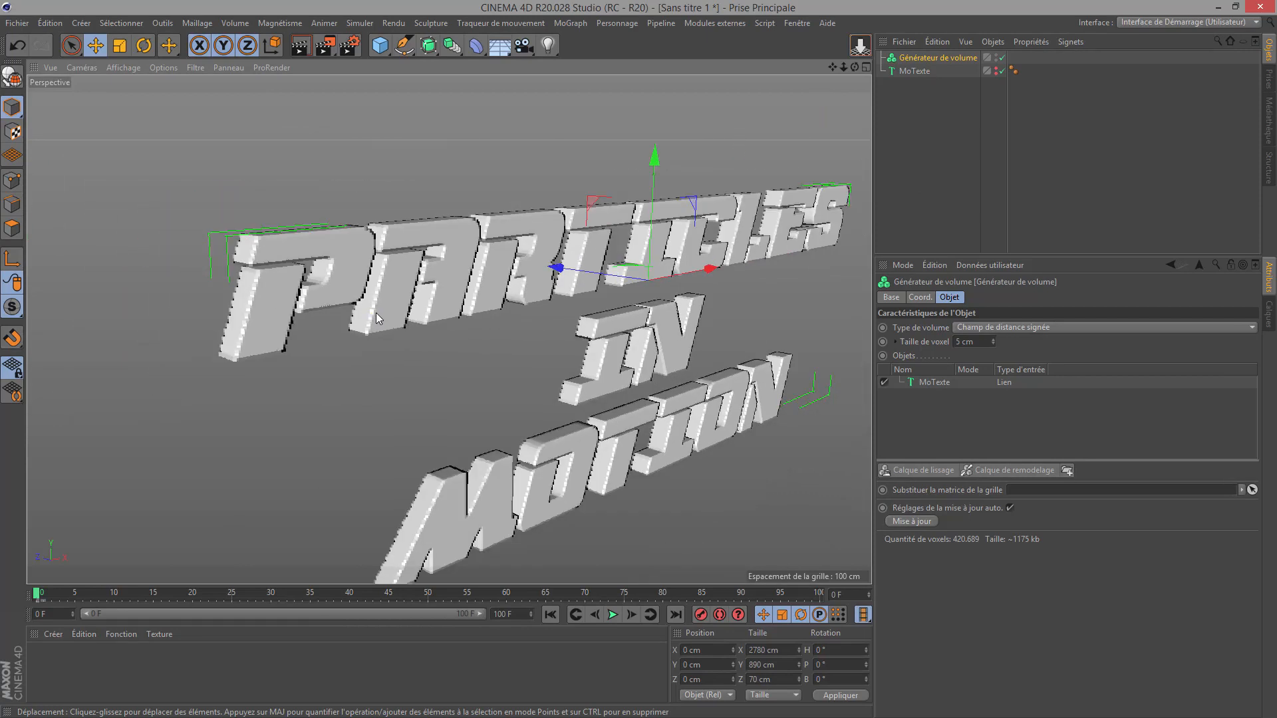
pyautogui.click(300, 46)
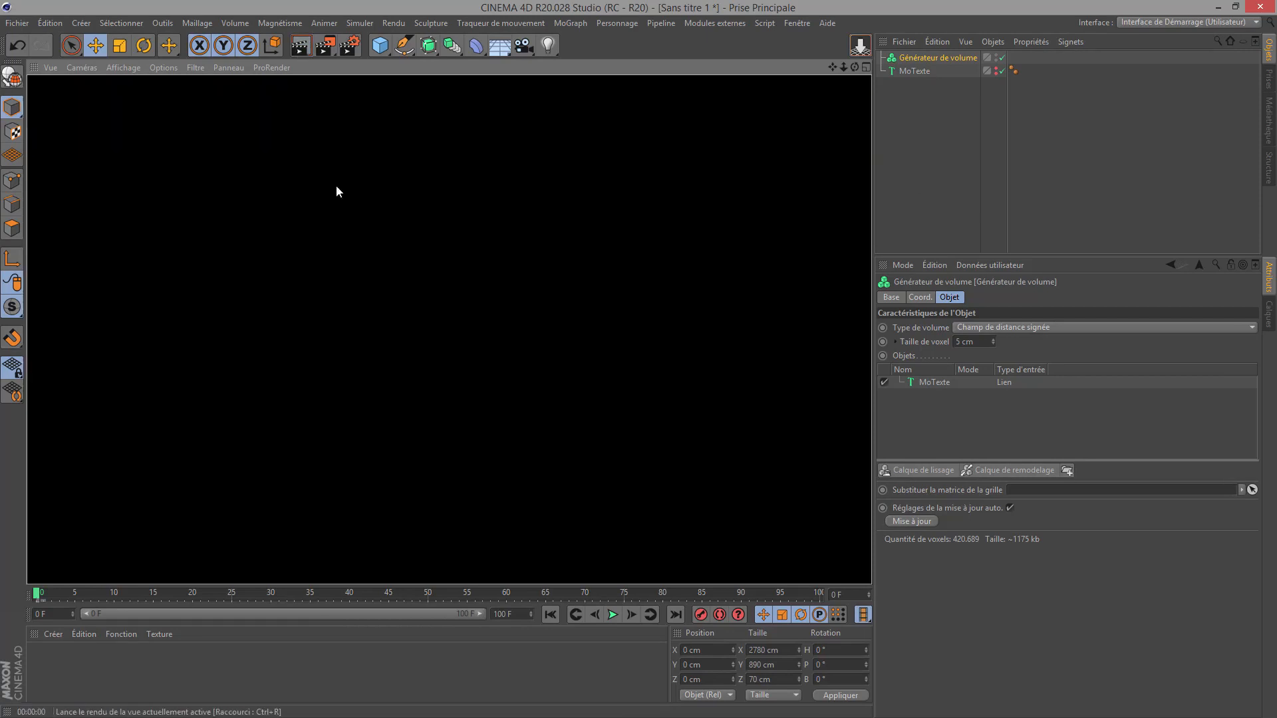
pyautogui.click(936, 57)
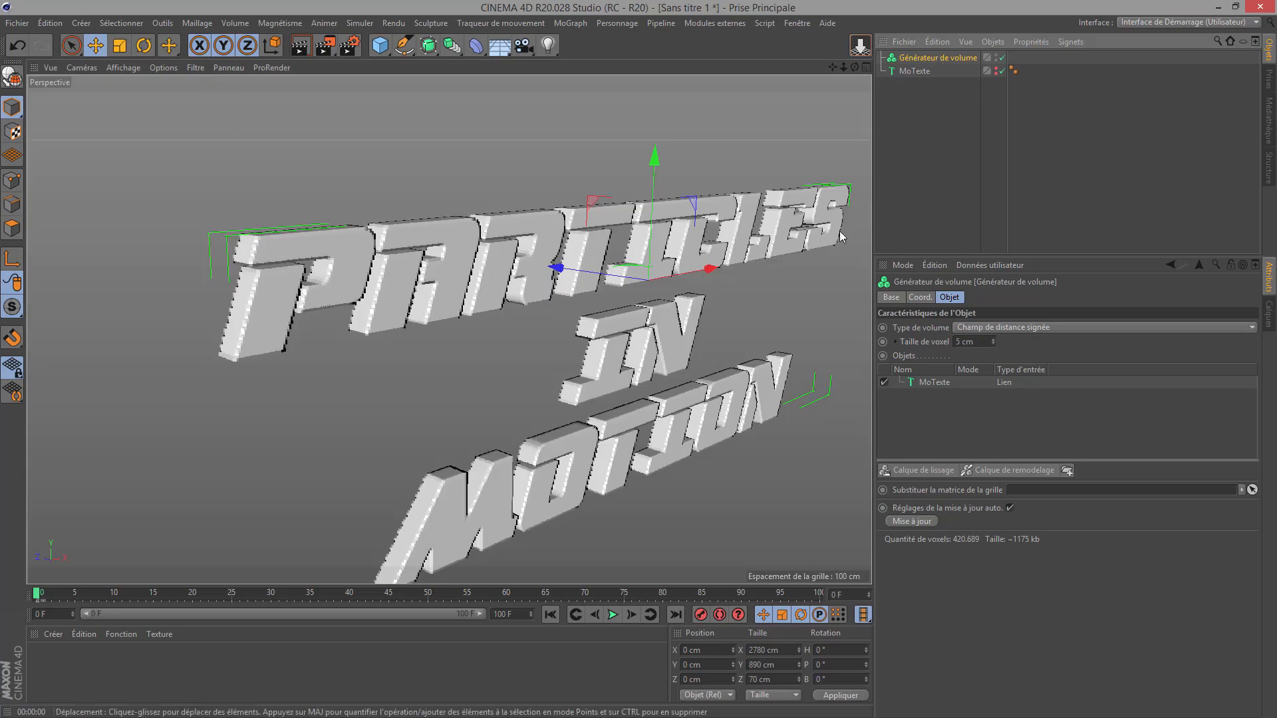
# - Add a Volume Mesher object and make the Volume Builder its child
pyautogui.click(206, 24)
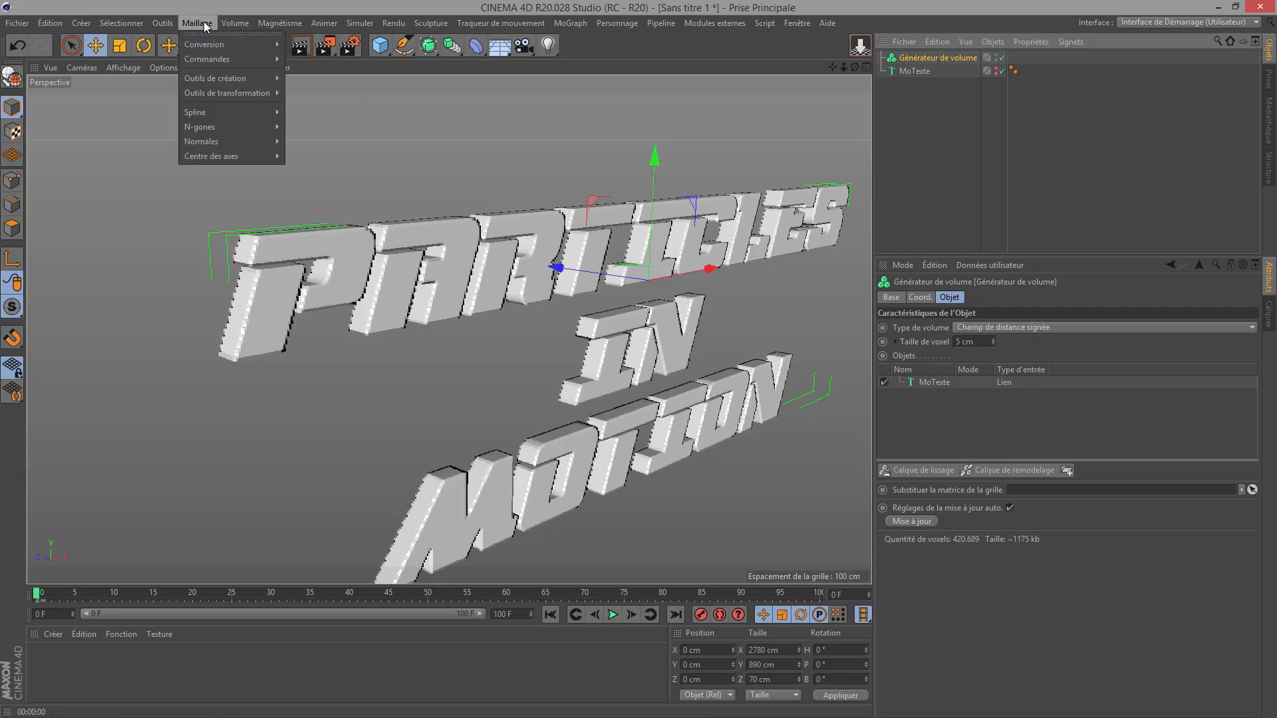
pyautogui.moveTo(235, 23)
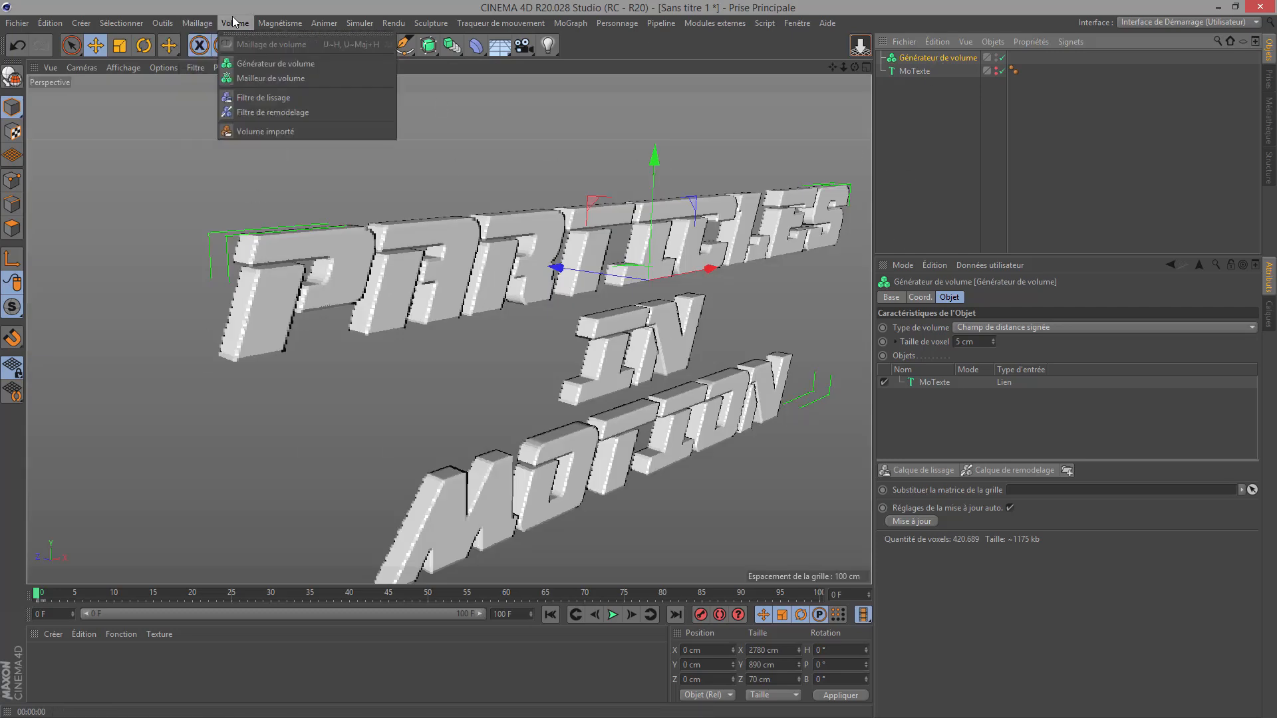
pyautogui.click(272, 78)
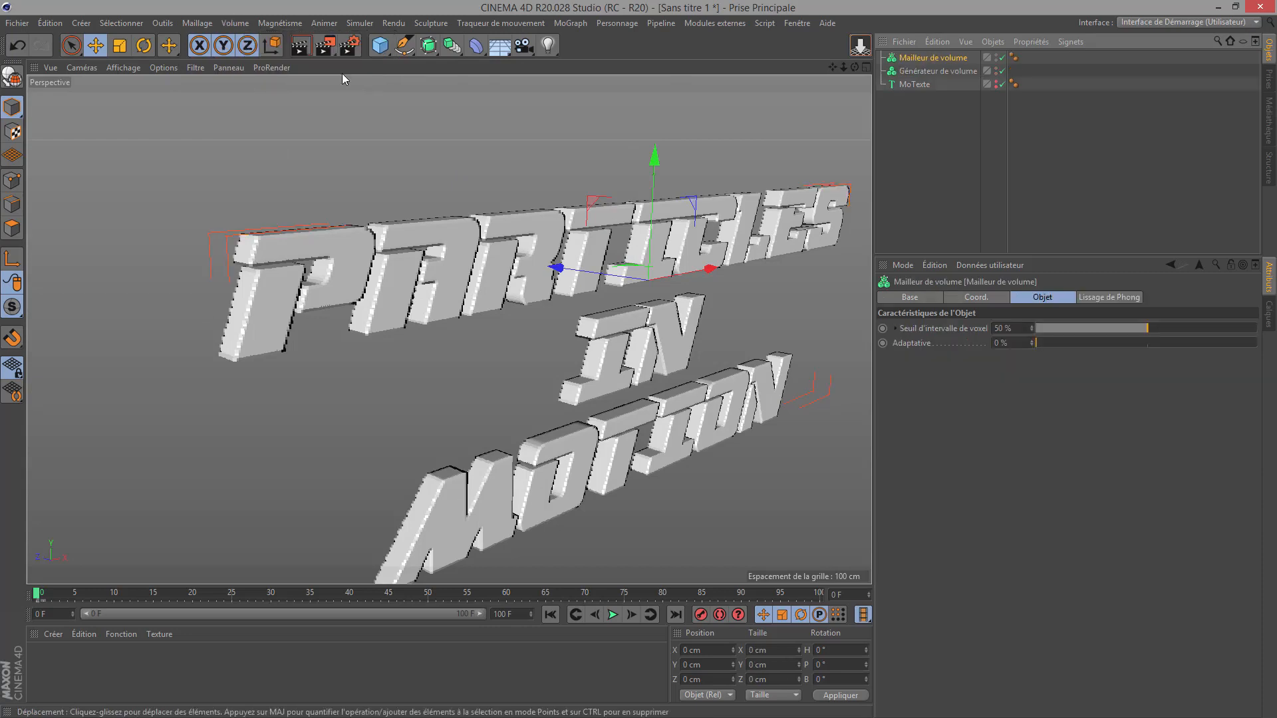
pyautogui.moveTo(929, 76); pyautogui.dragTo(930, 60)
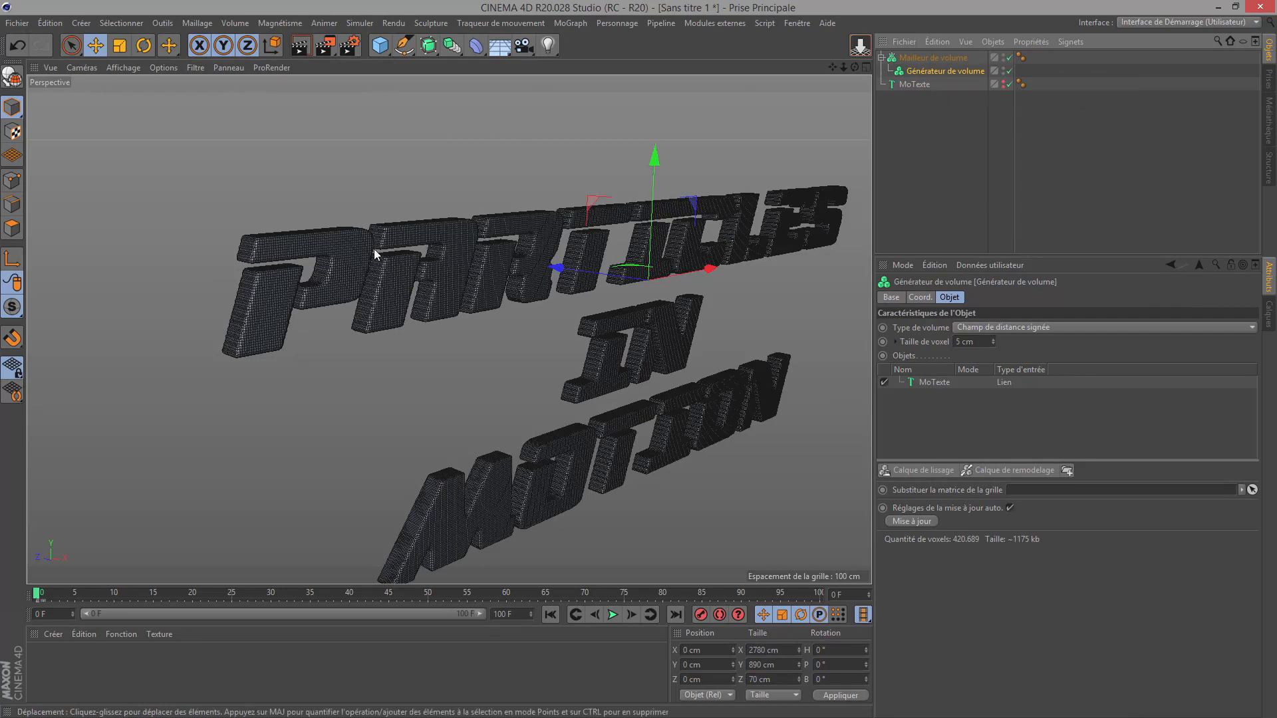
# - Set the Volume Builder's voxel size to 10 cm for a coarser mesh on the text
pyautogui.scroll(10, 242, 307)
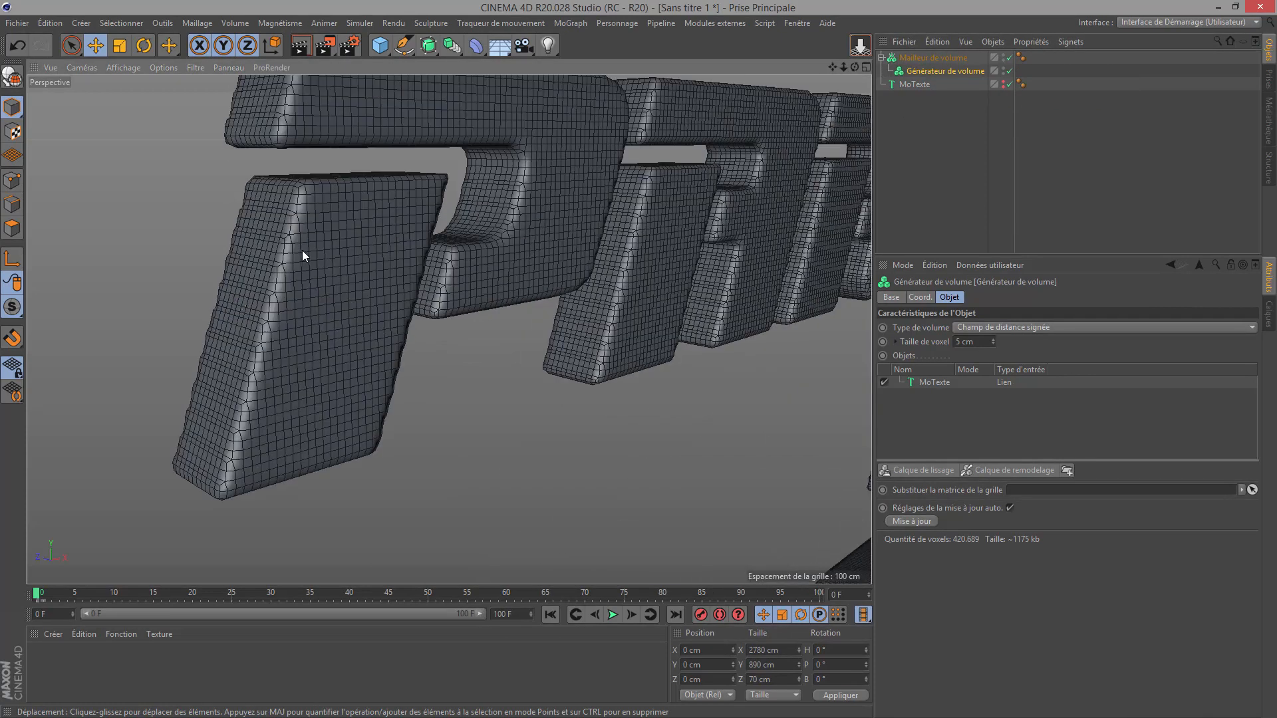
pyautogui.scroll(3, 302, 253)
pyautogui.scroll(-12, 303, 165)
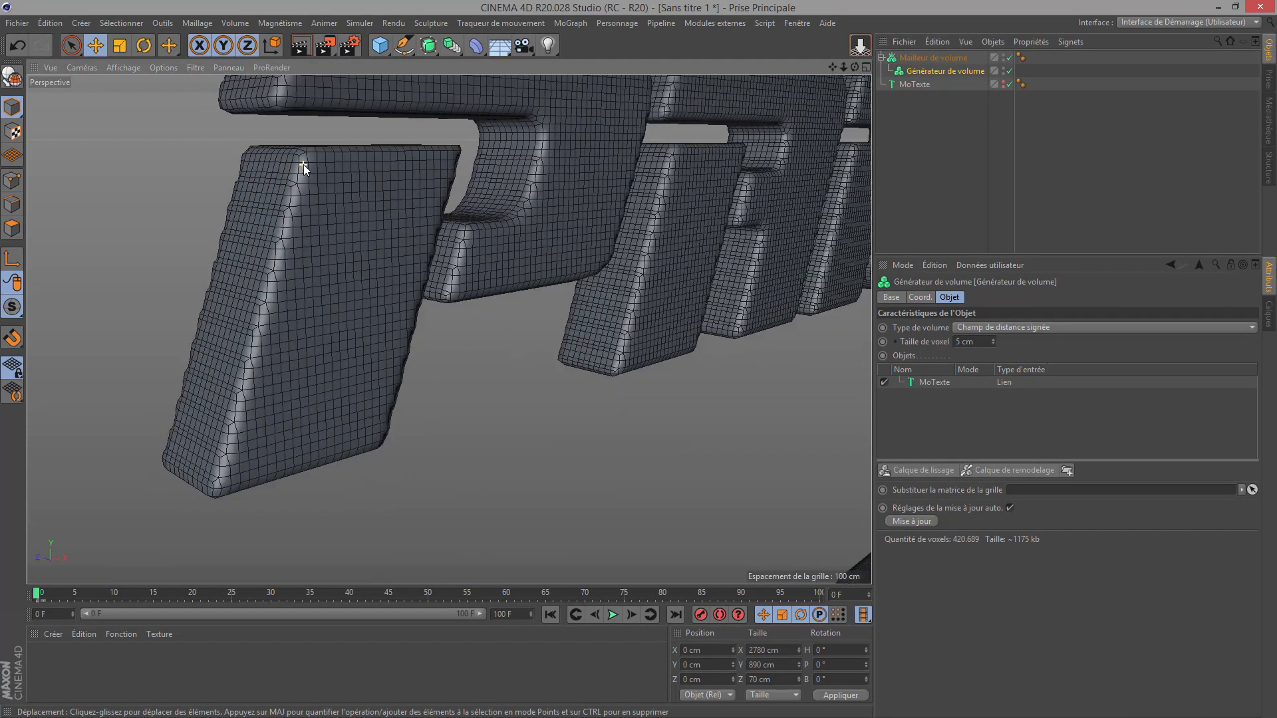
pyautogui.scroll(-2, 304, 165)
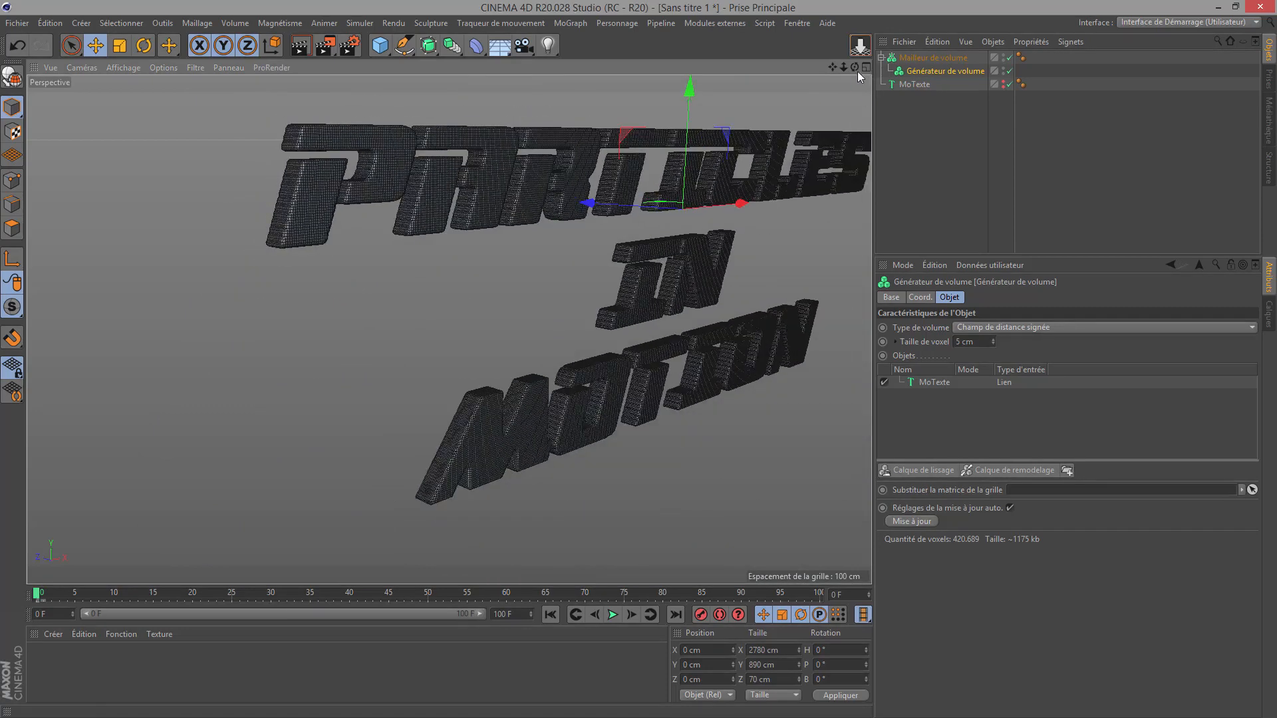
pyautogui.moveTo(855, 68); pyautogui.dragTo(663, 101)
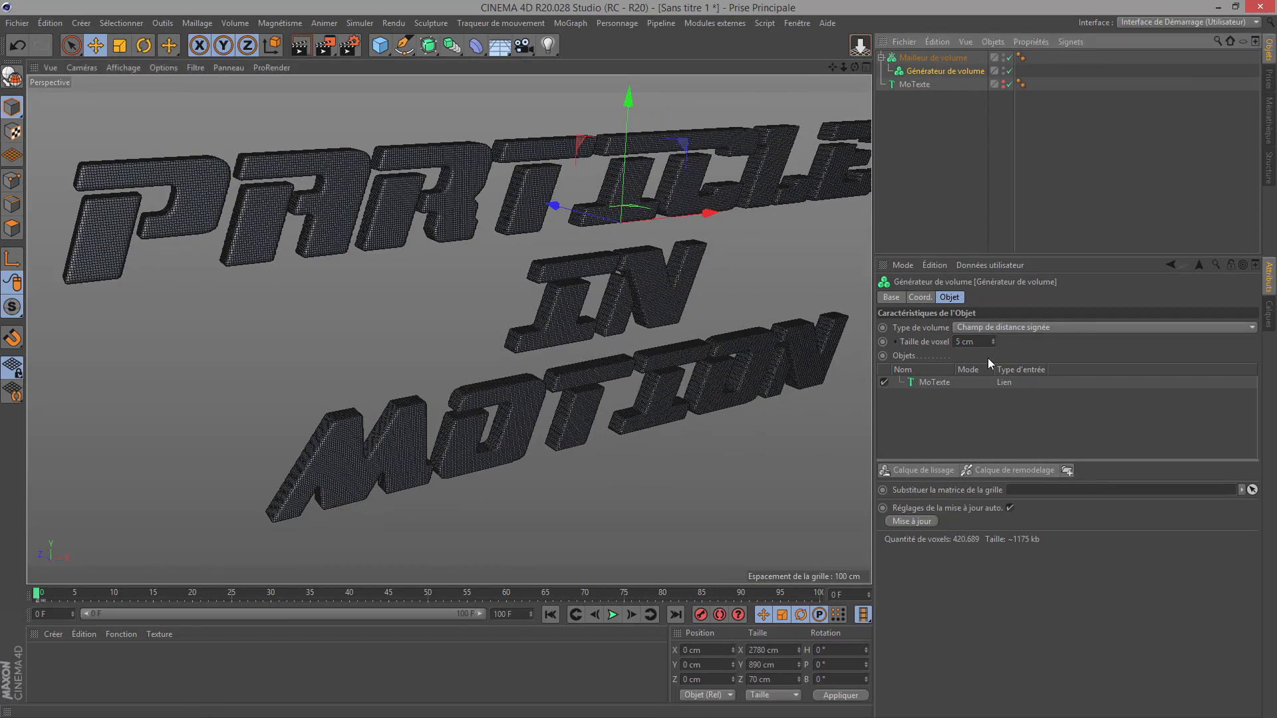
pyautogui.click(964, 341)
pyautogui.write('100')
pyautogui.press('BackSpace')
pyautogui.press('Return')
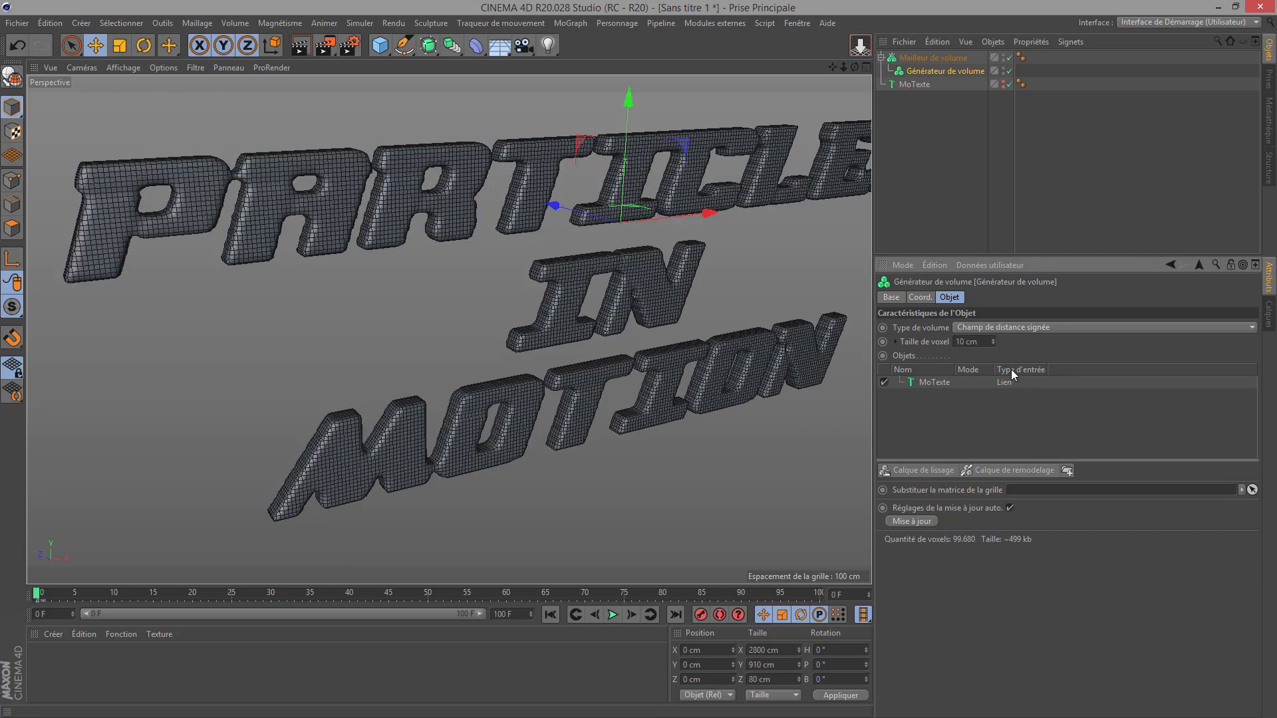
# - Undo the last voxel size change and set the MoText object's extrusion depth to 80 cm
pyautogui.hotkey('ctrl', 'z')
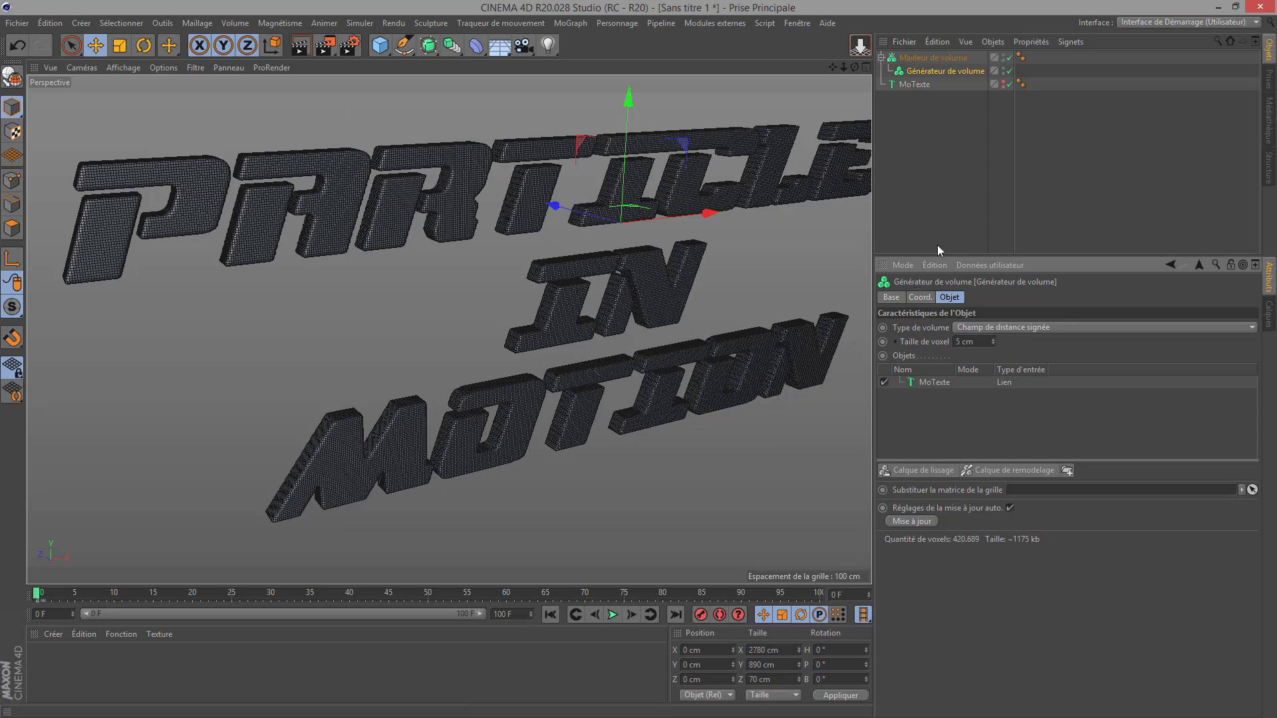
pyautogui.click(915, 84)
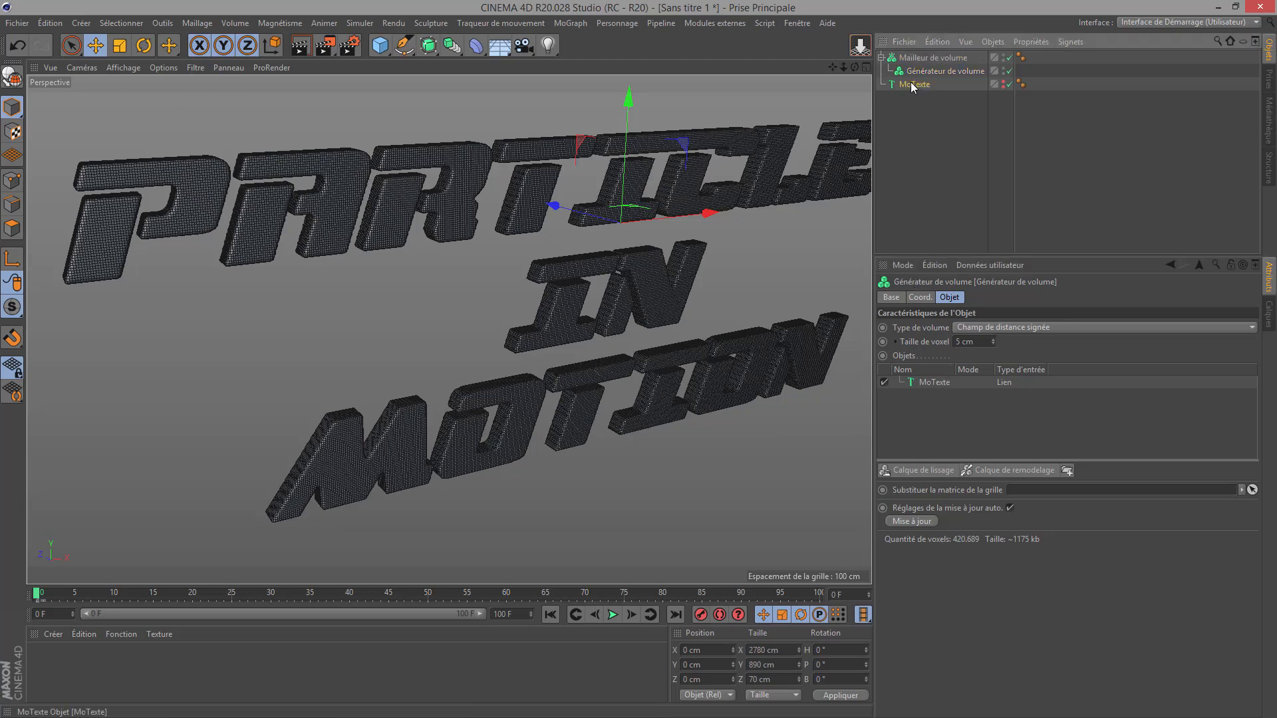
pyautogui.click(951, 341)
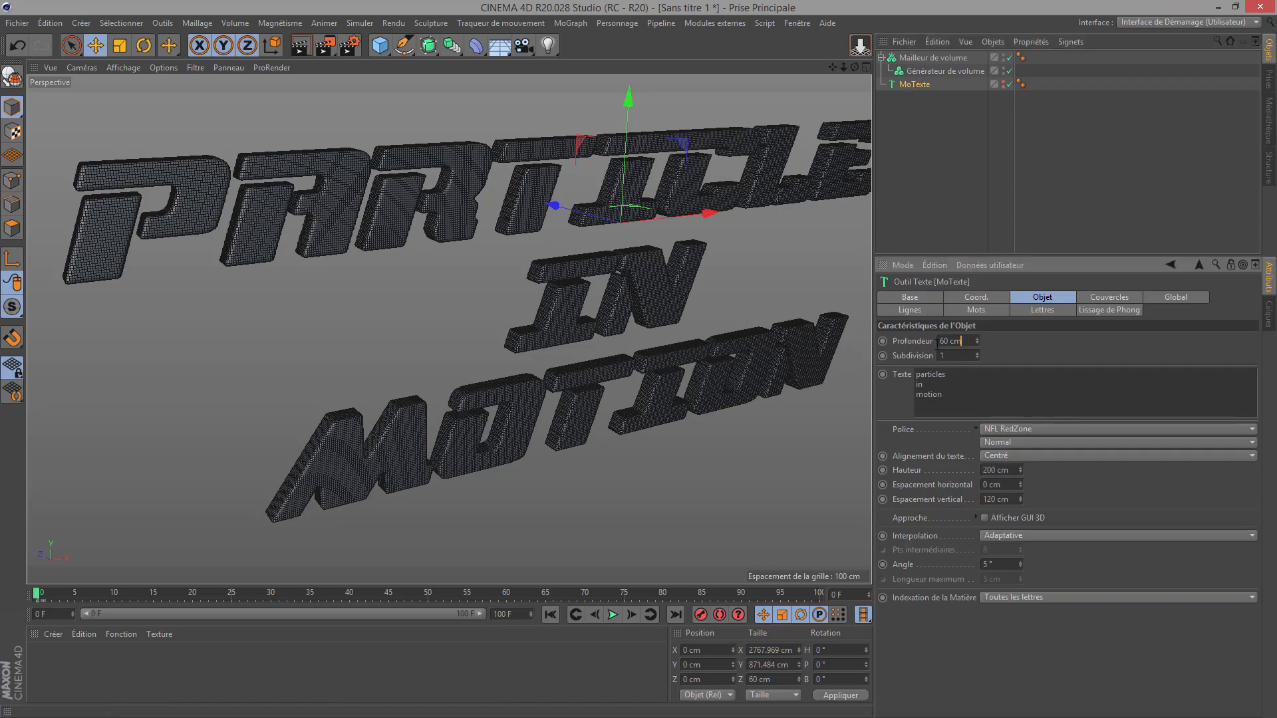
pyautogui.write('80')
pyautogui.press('Return')
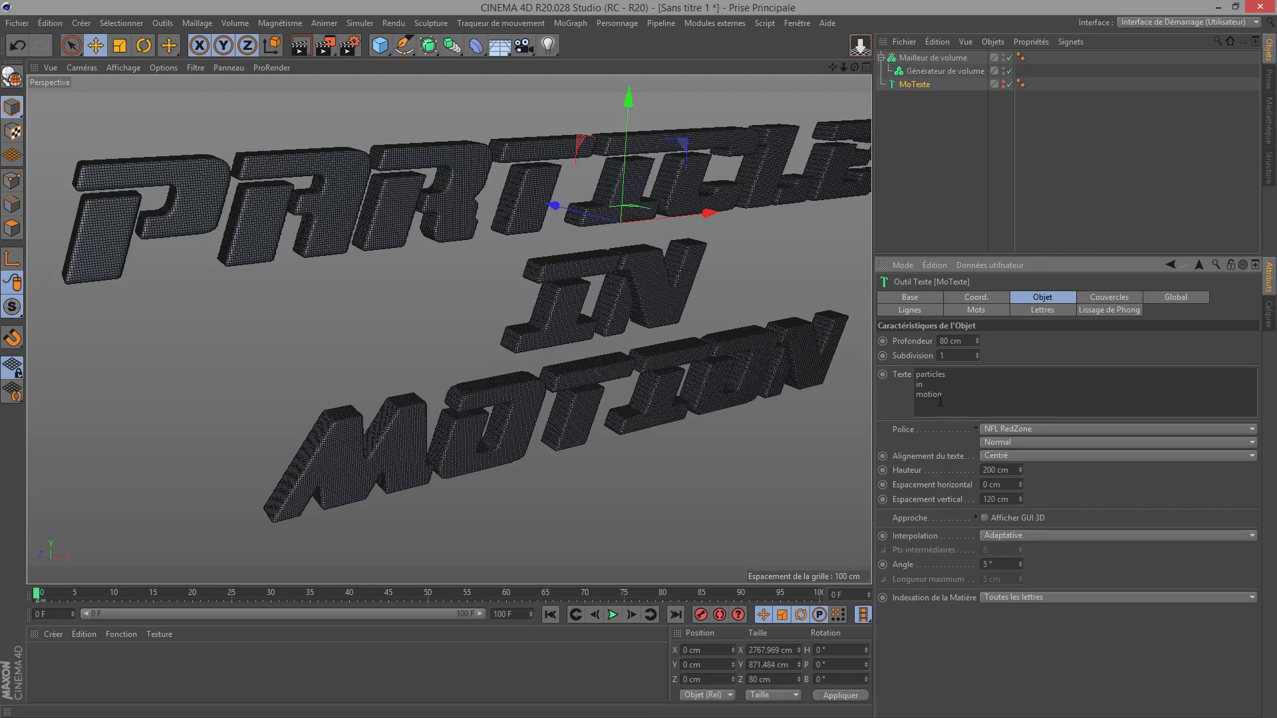
pyautogui.moveTo(950, 397); pyautogui.dragTo(915, 374)
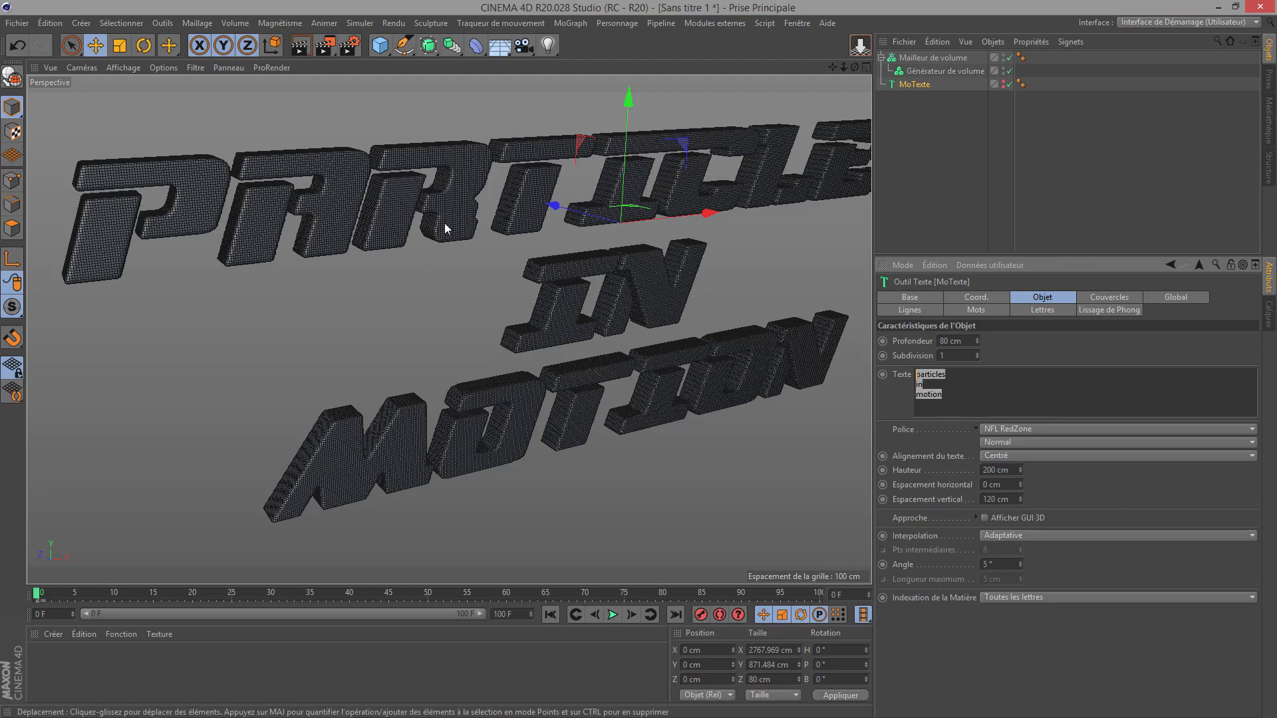
# - Add a smoothing layer (Calque de lissage) to the Volume Builder's object list
pyautogui.click(931, 70)
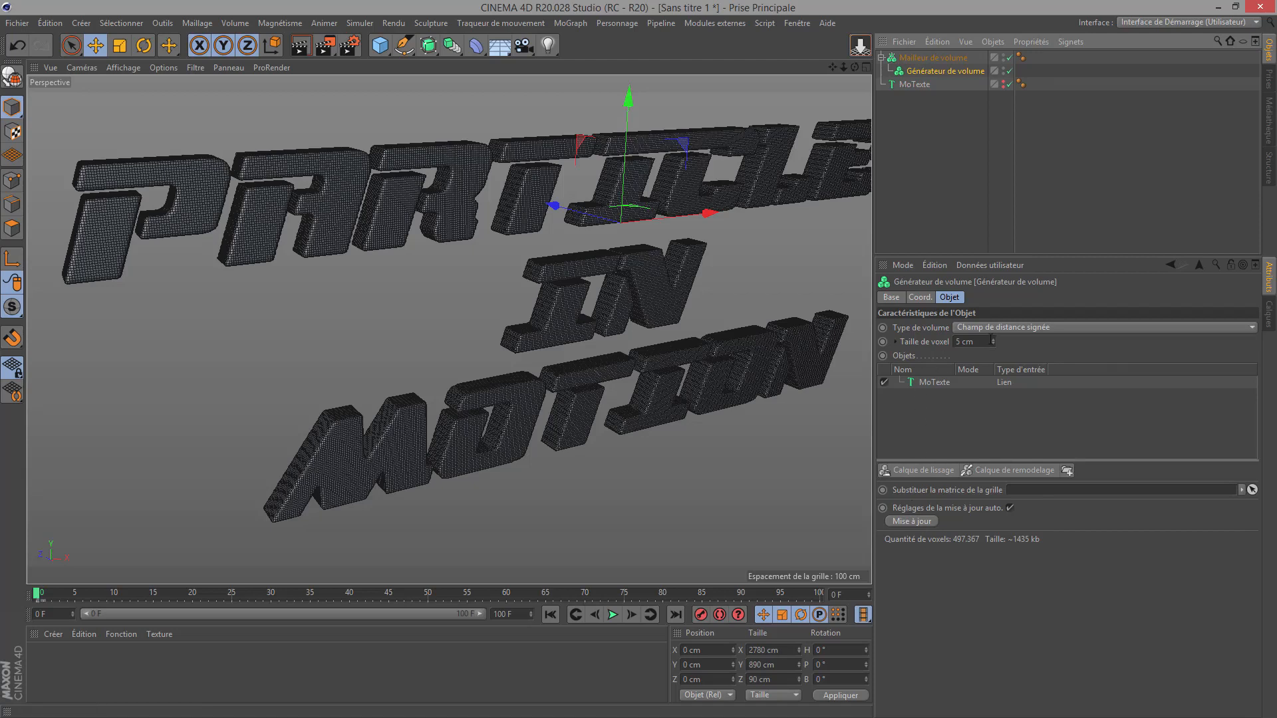
pyautogui.click(964, 341)
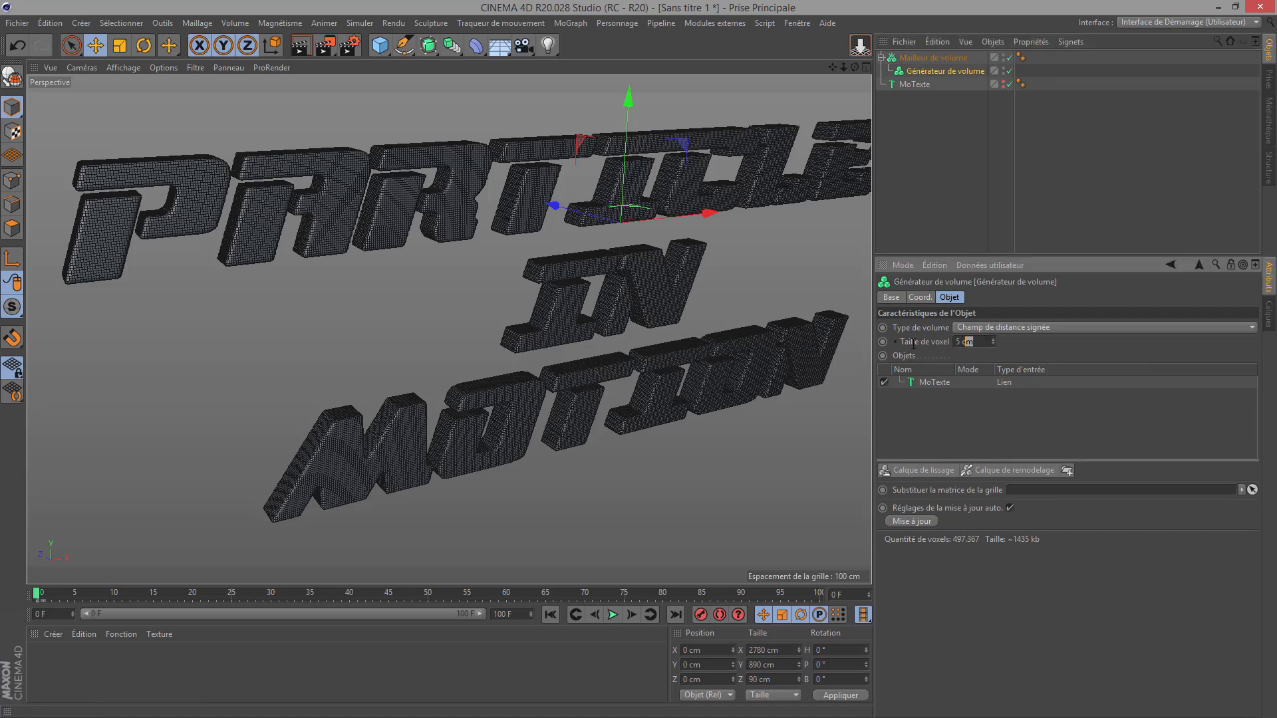
pyautogui.click(899, 472)
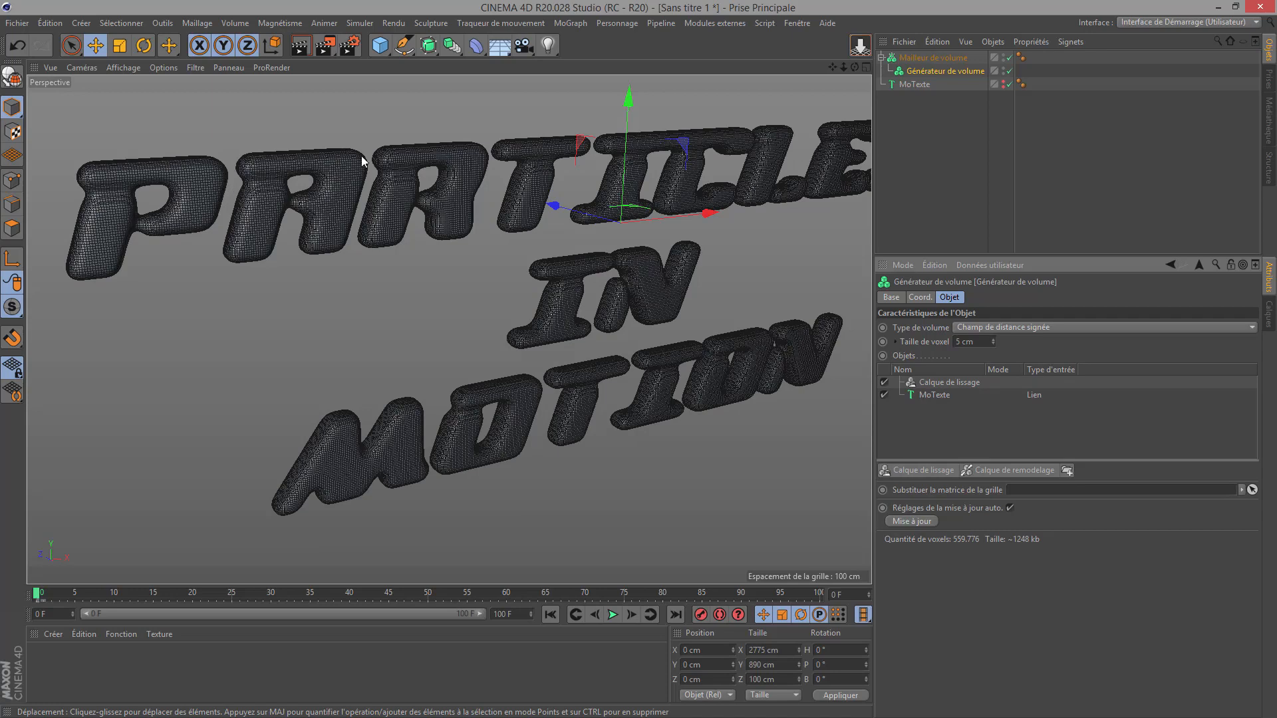
# - Switch the viewport display to Gouraud shading without mesh lines to judge the smoothed letters
pyautogui.scroll(-3, 543, 286)
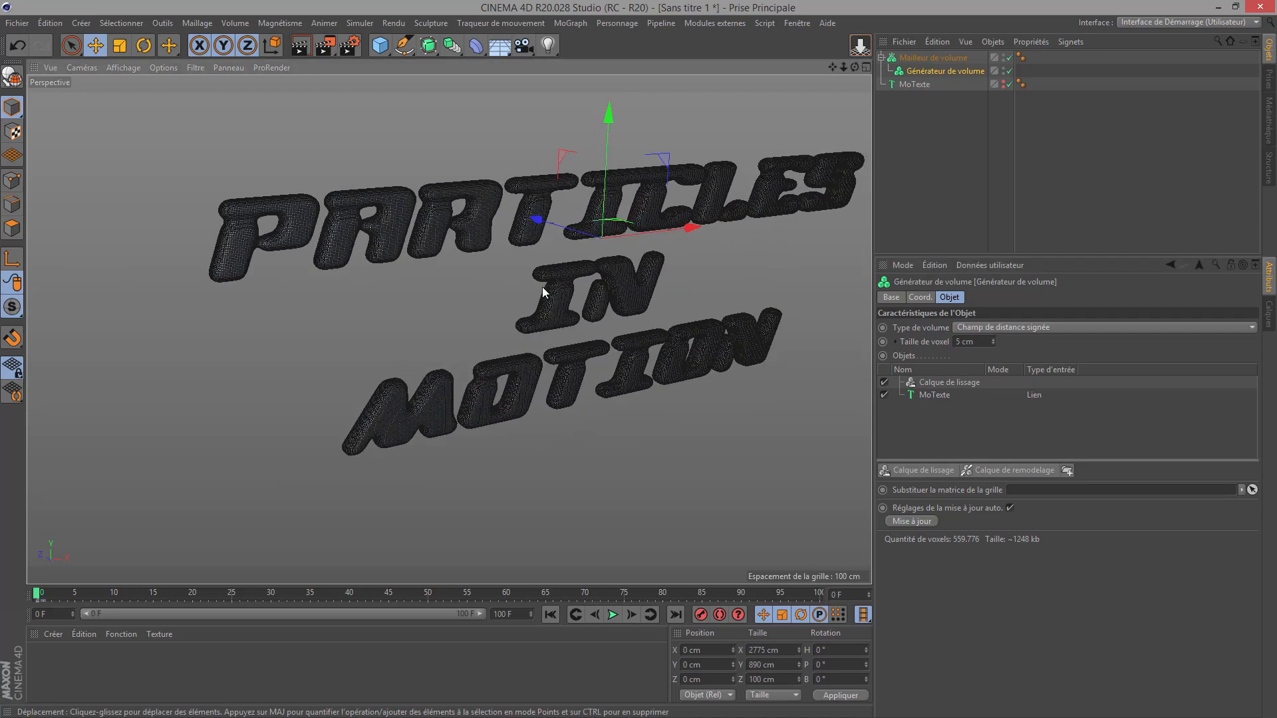
pyautogui.click(124, 68)
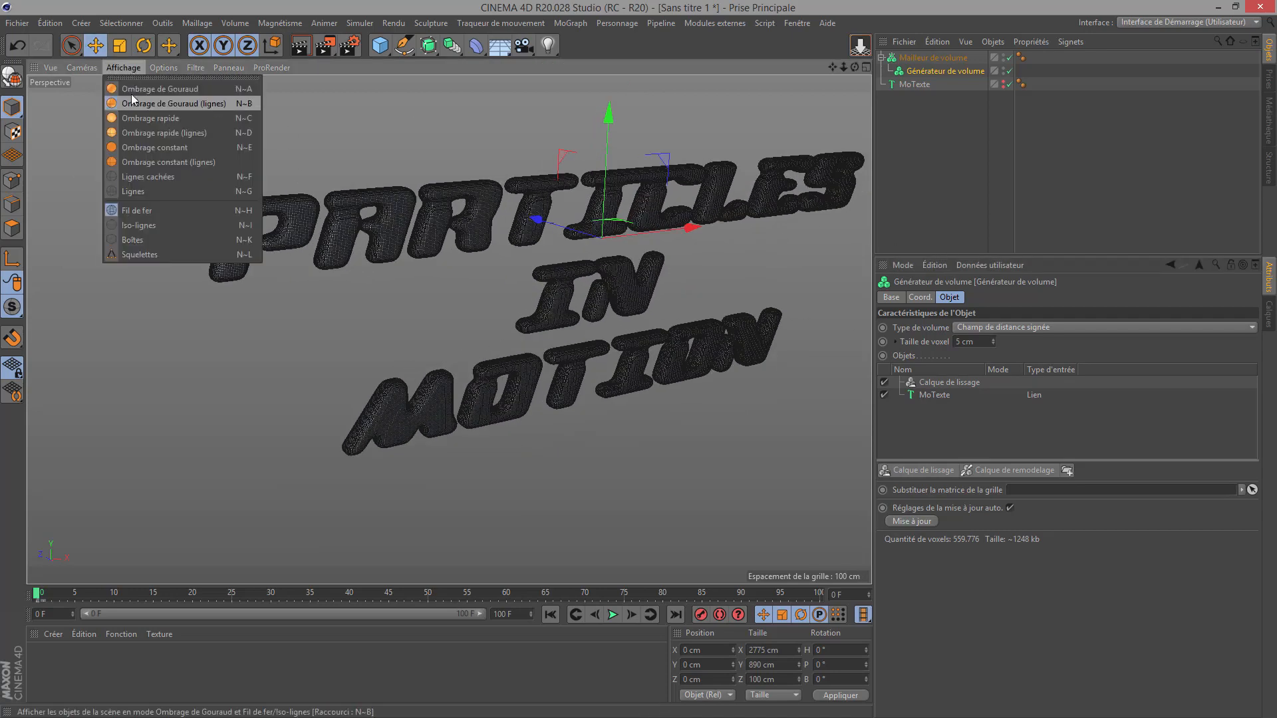
pyautogui.click(133, 86)
pyautogui.scroll(3, 313, 227)
pyautogui.scroll(-1, 369, 220)
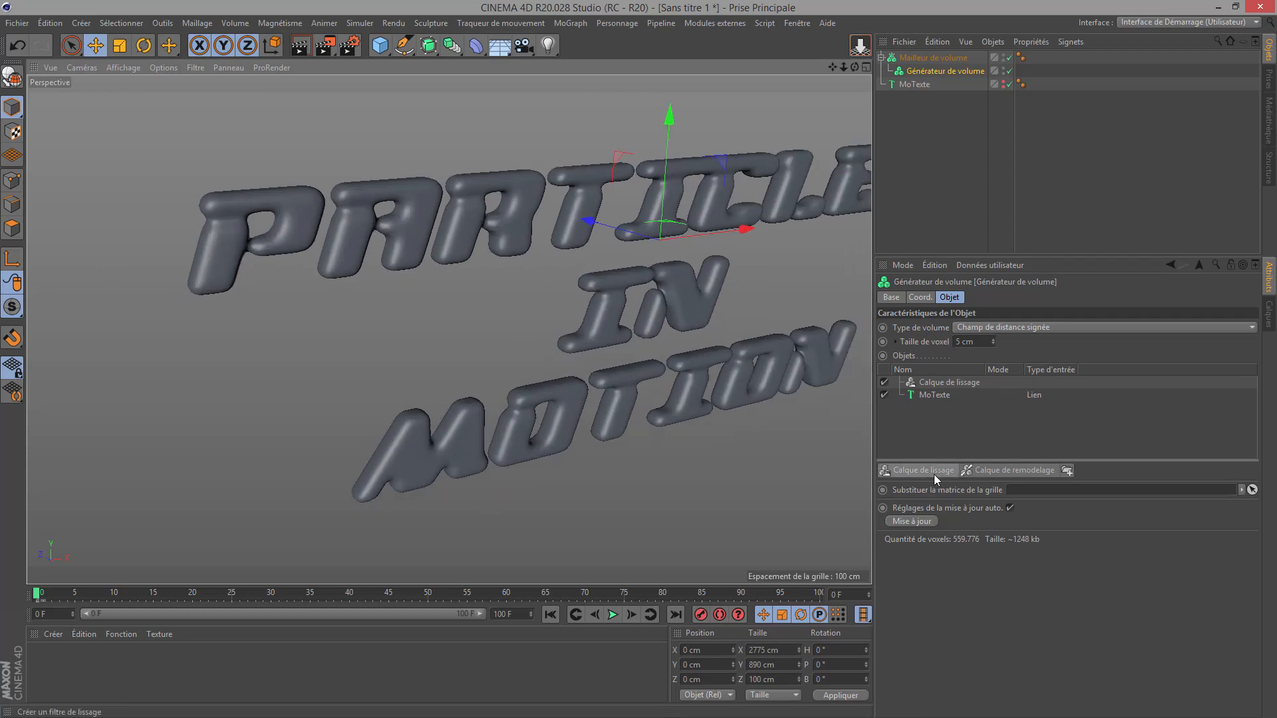
# - Try lower intensities such as 19 % and 35 % on the smoothing layer, then restore it to 100 %
pyautogui.click(940, 384)
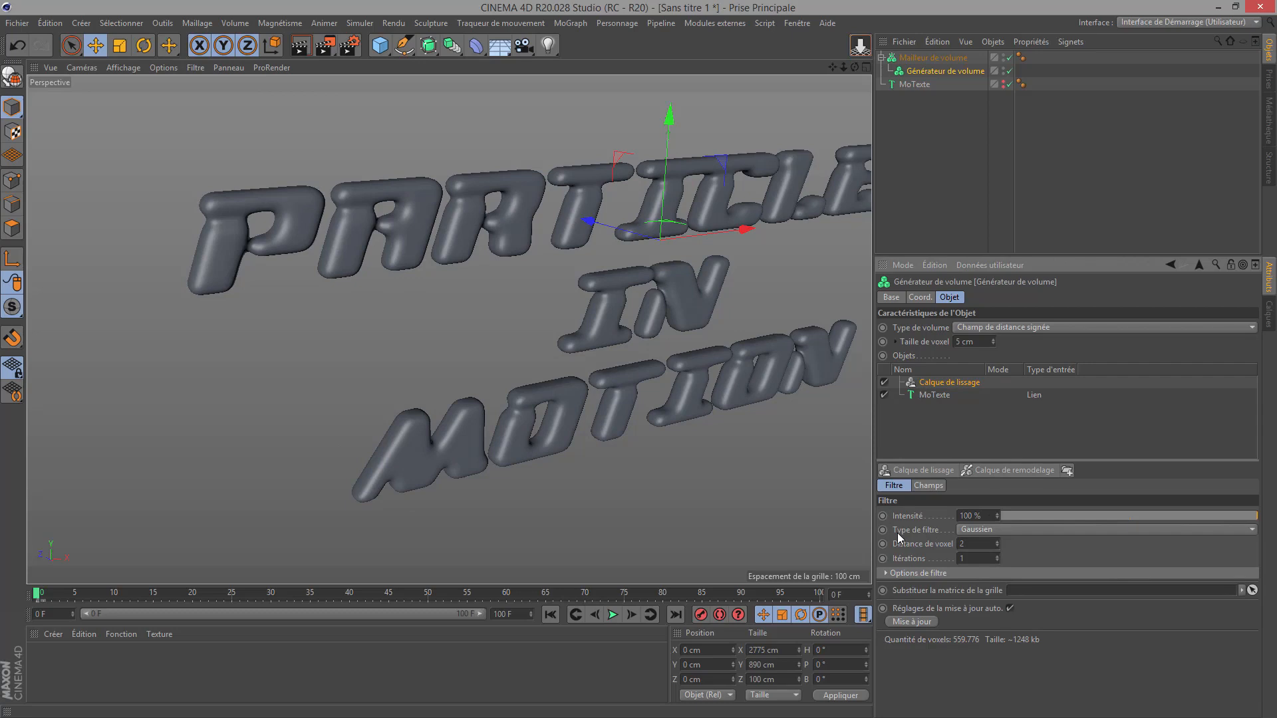
pyautogui.moveTo(1174, 516); pyautogui.dragTo(1132, 515)
pyautogui.click(1056, 516)
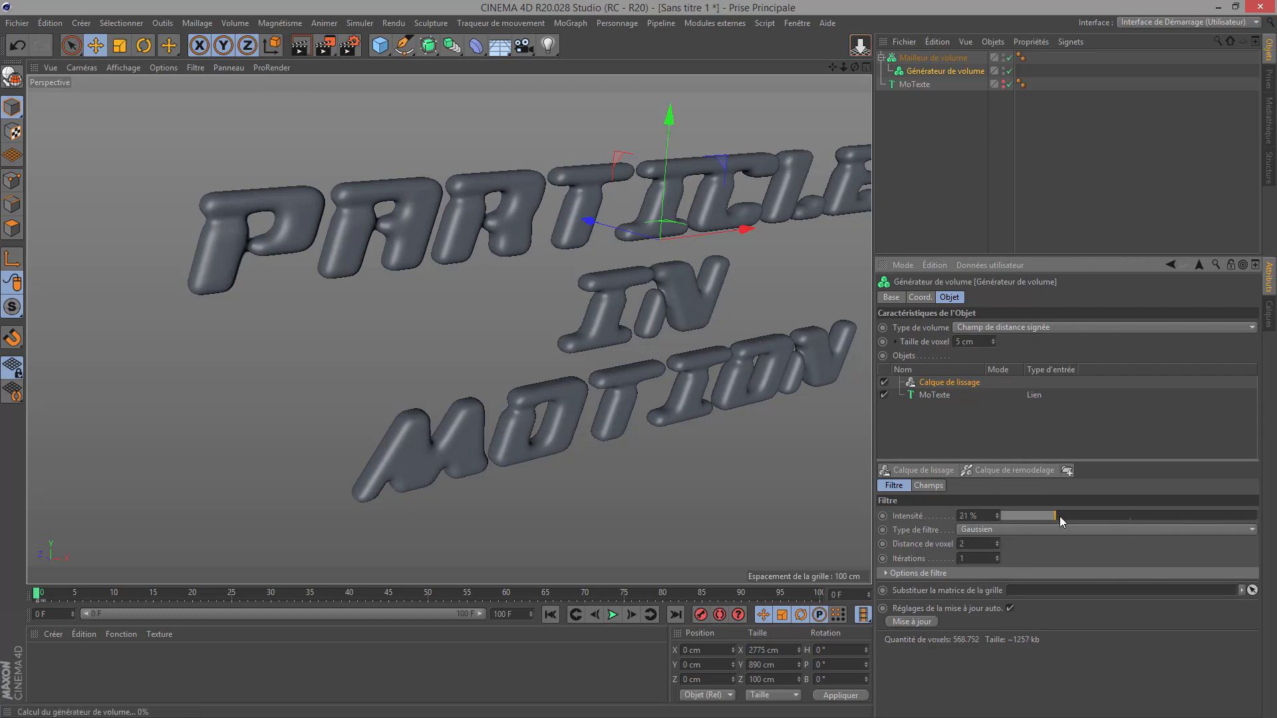
pyautogui.click(1049, 516)
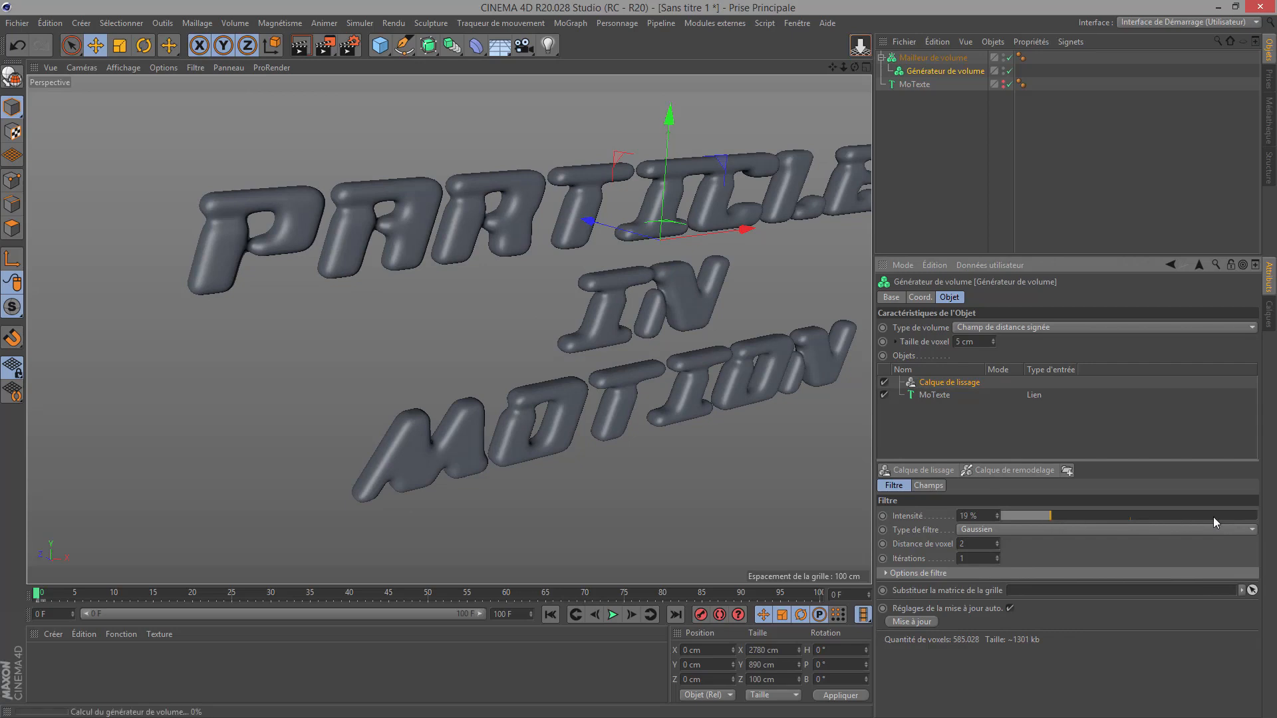
pyautogui.click(1091, 516)
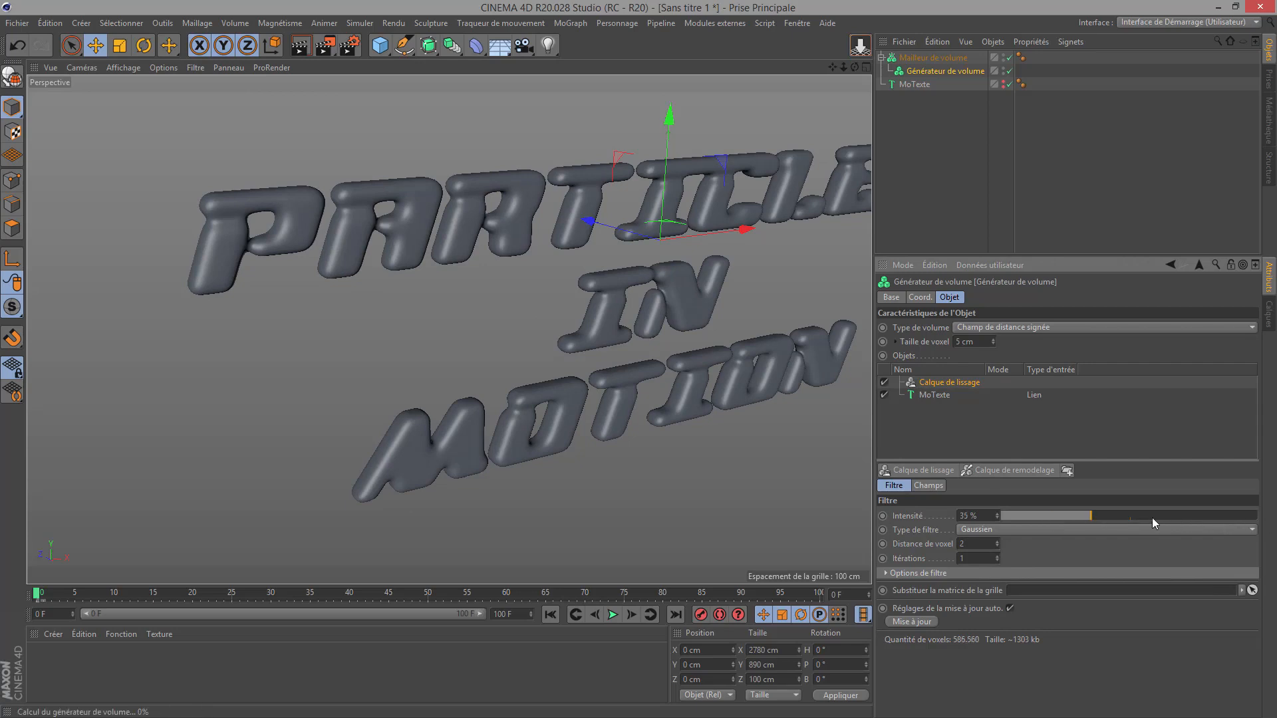
pyautogui.doubleClick(968, 516)
pyautogui.write('100')
# - Set the smoothing layer's filter type to Courbure moyenne and compare the letter edges with the layer disabled and re-enabled
pyautogui.click(975, 532)
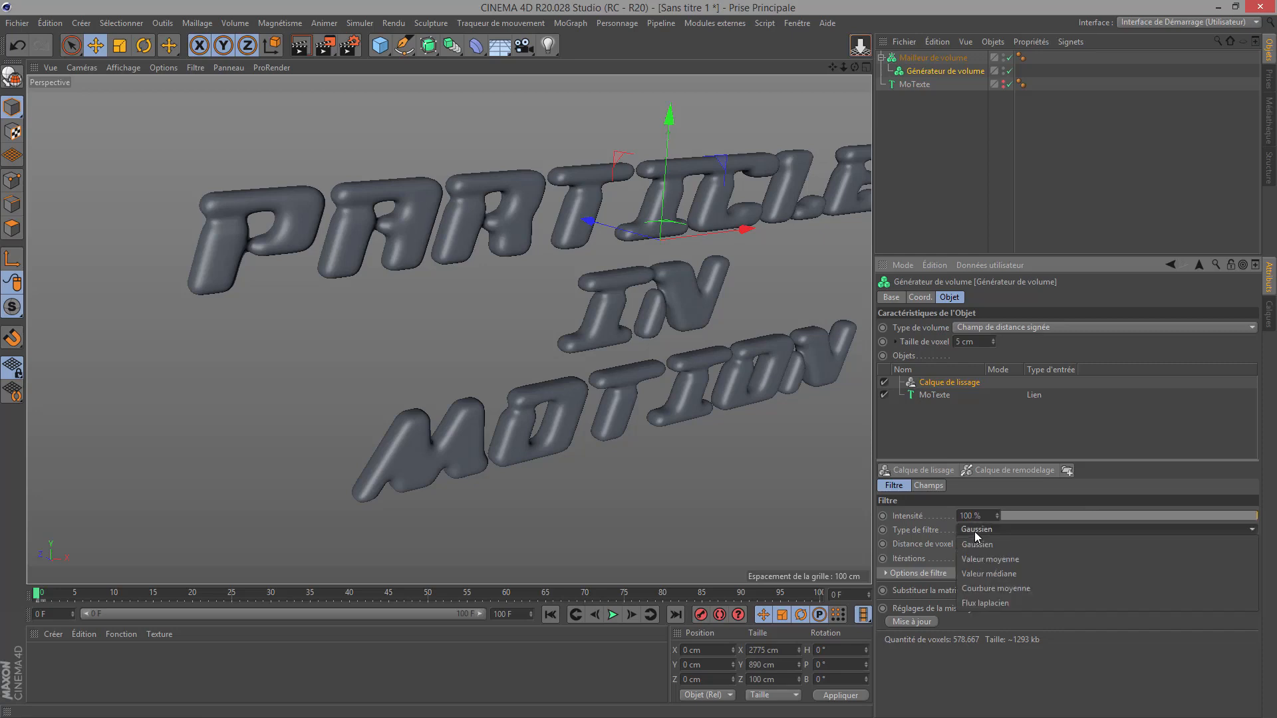
pyautogui.click(987, 587)
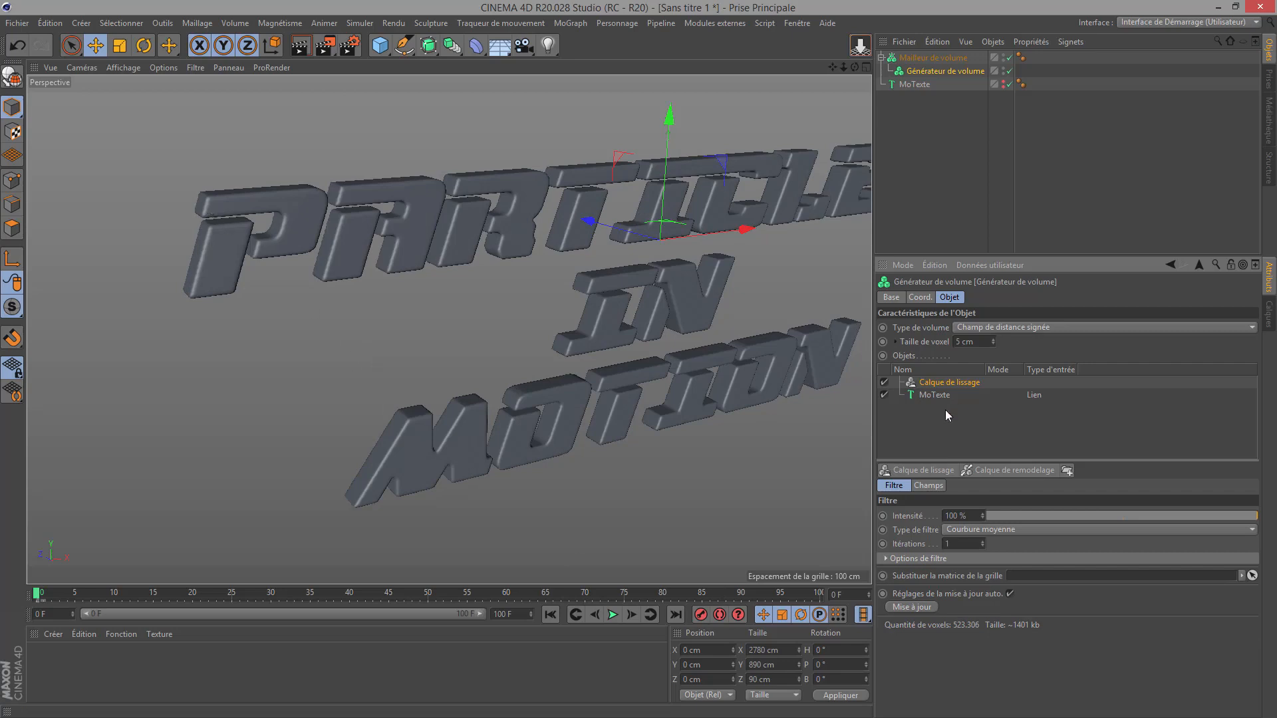
pyautogui.click(884, 383)
pyautogui.scroll(5, 248, 203)
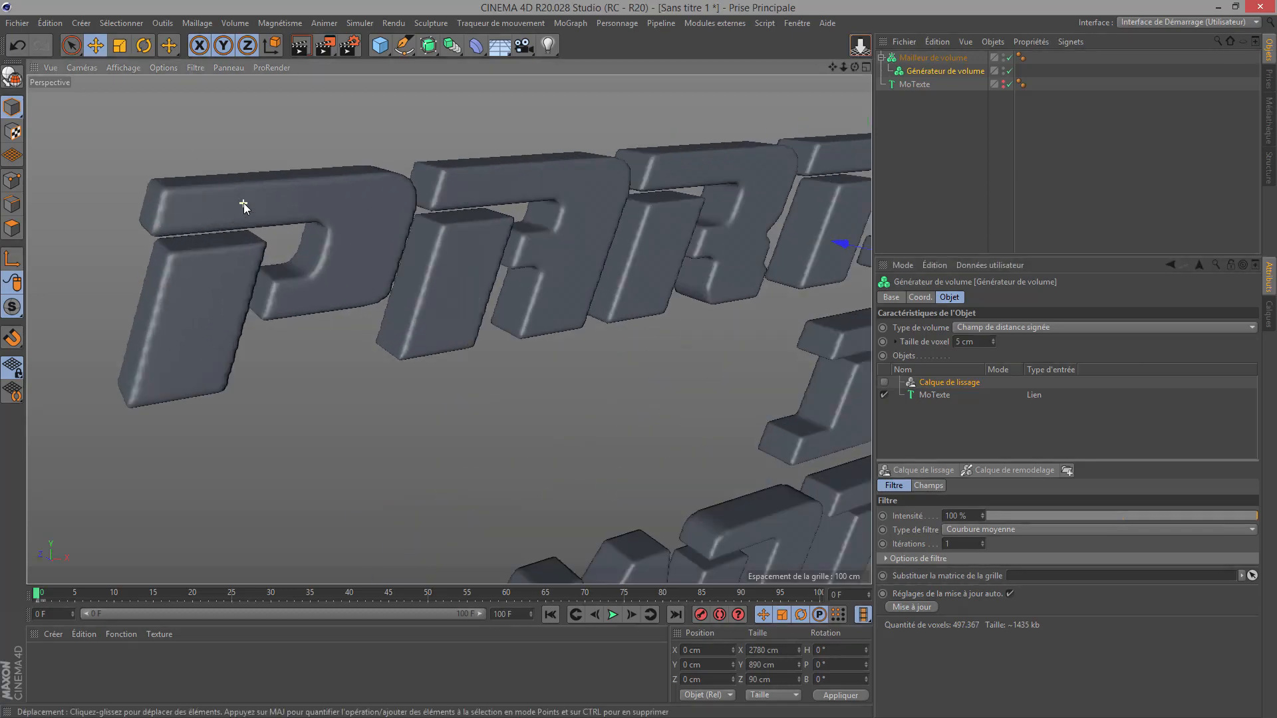
pyautogui.click(884, 382)
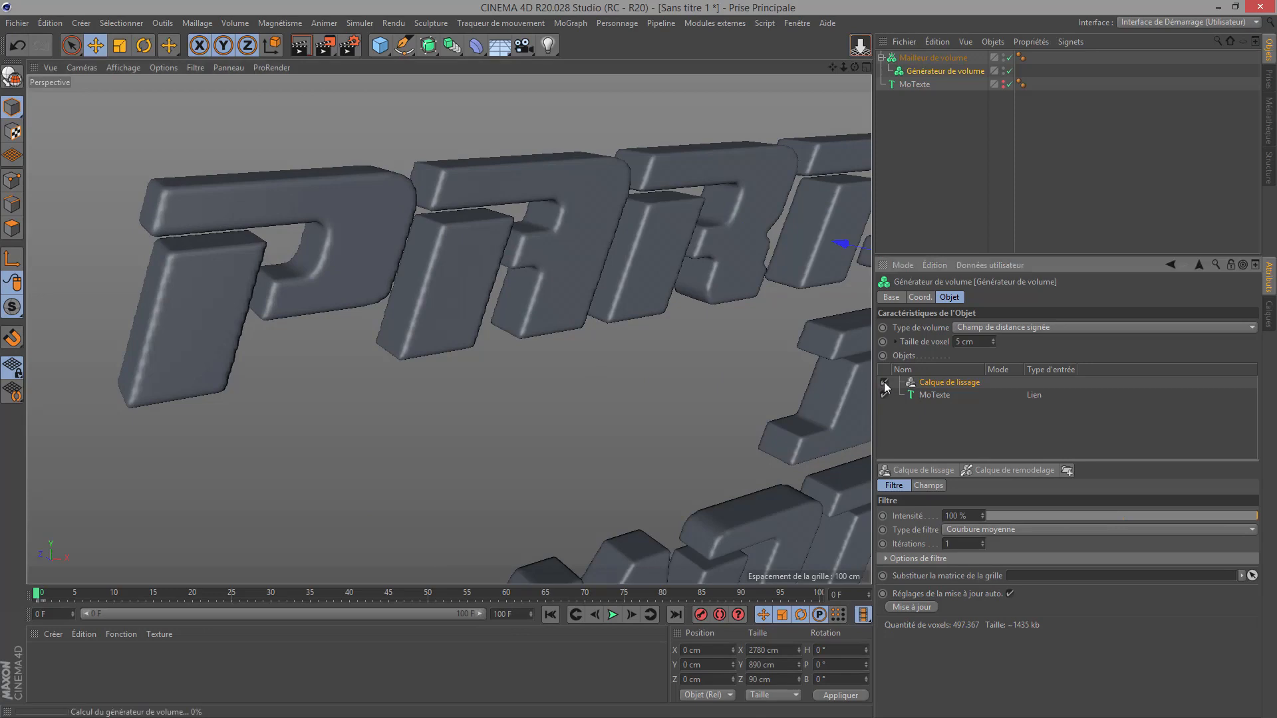
pyautogui.scroll(-6, 400, 214)
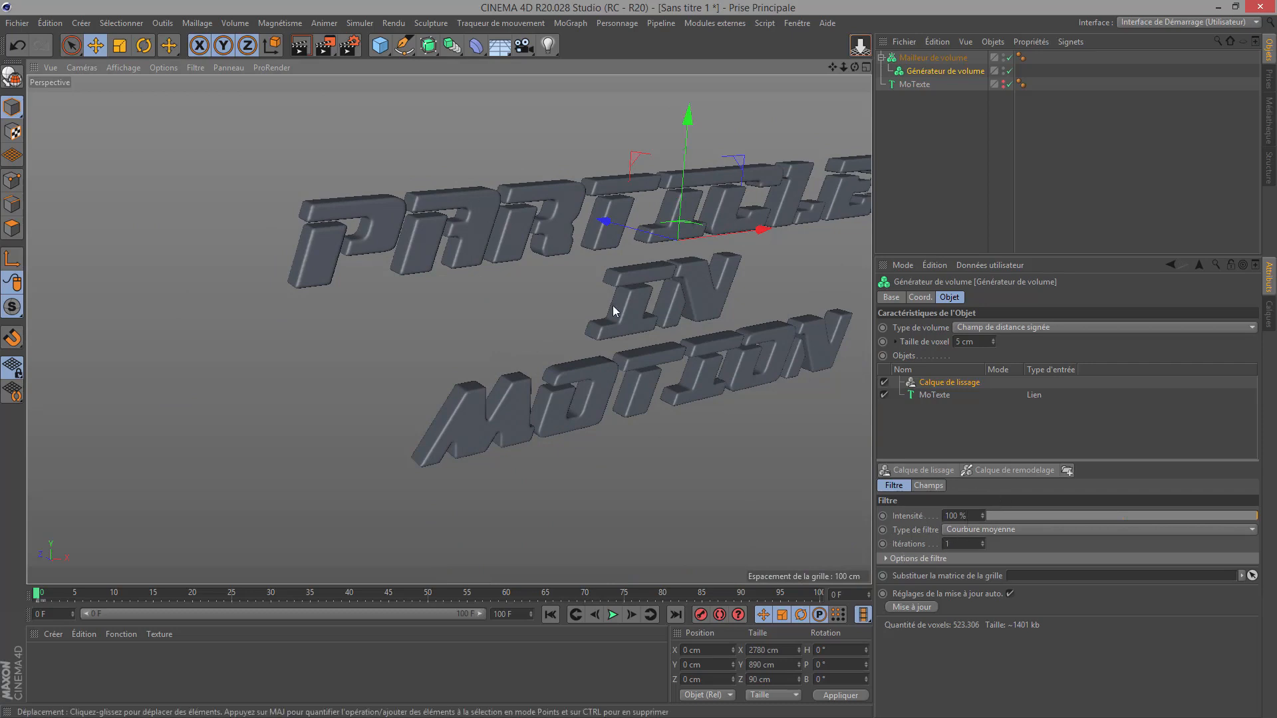
pyautogui.moveTo(832, 67); pyautogui.dragTo(449, 330)
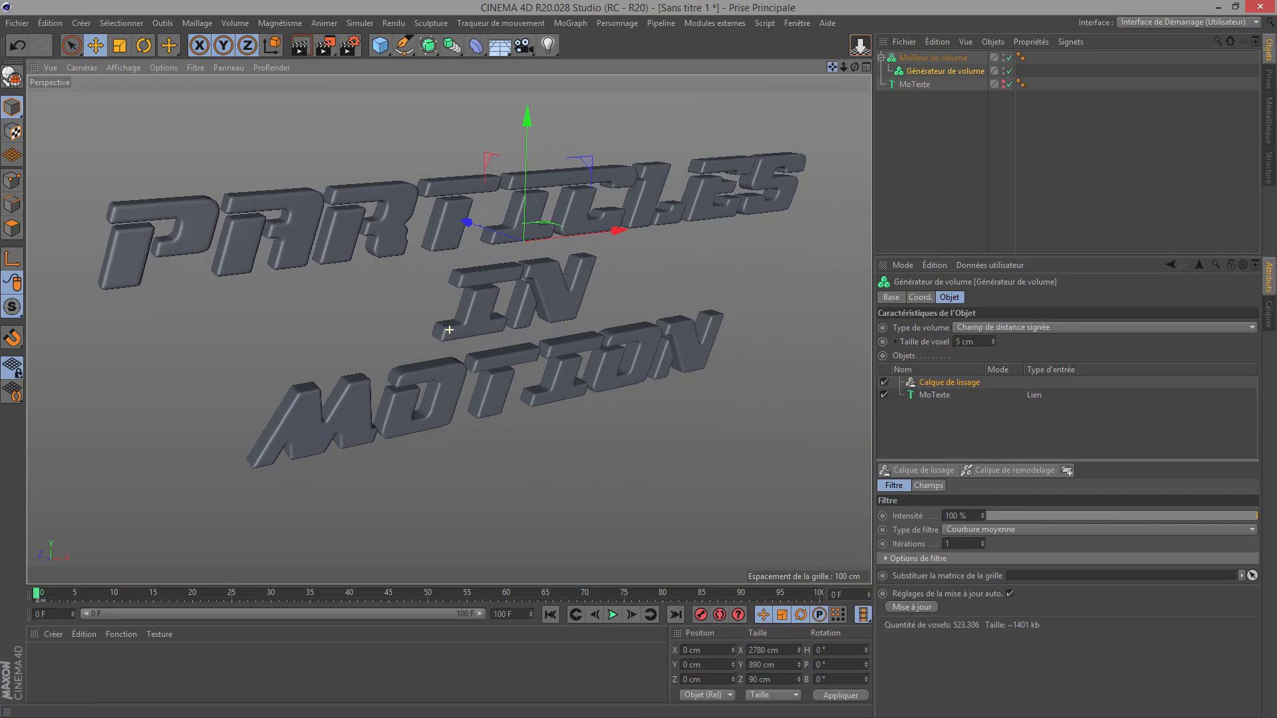
# - Convert the Volume Mesher's current state into a separate polygon object
pyautogui.click(959, 545)
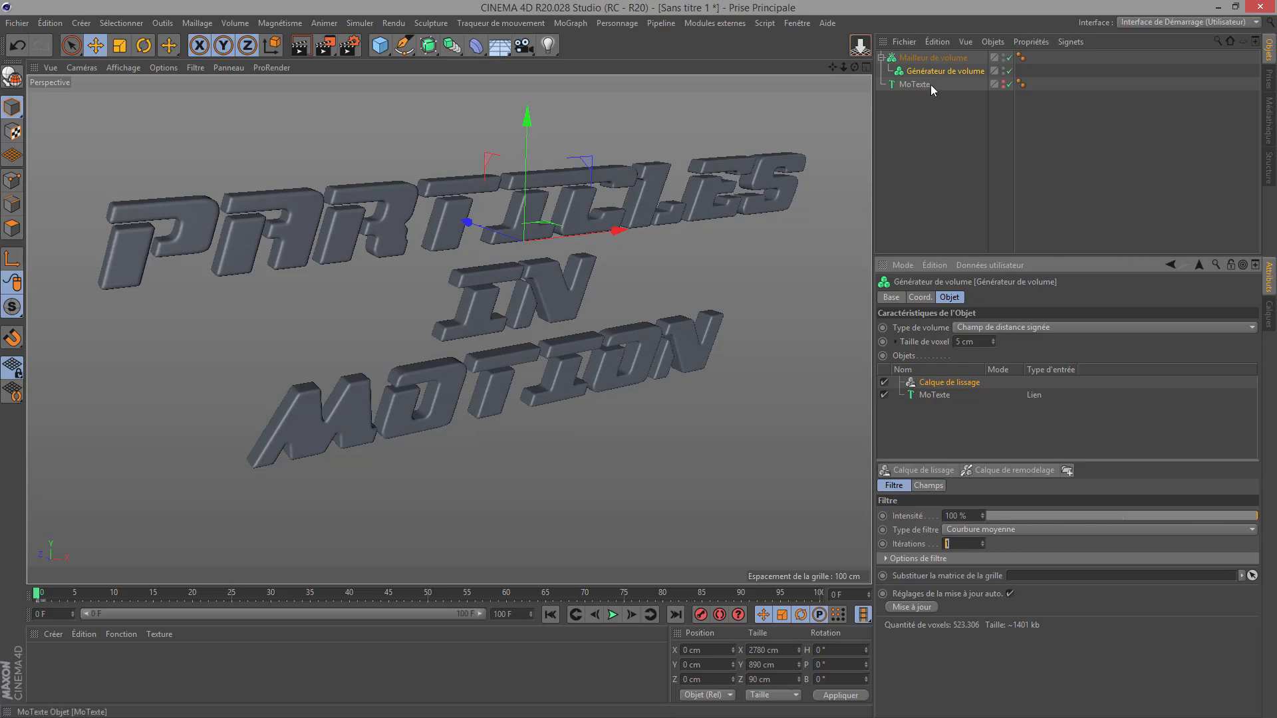
pyautogui.click(933, 58)
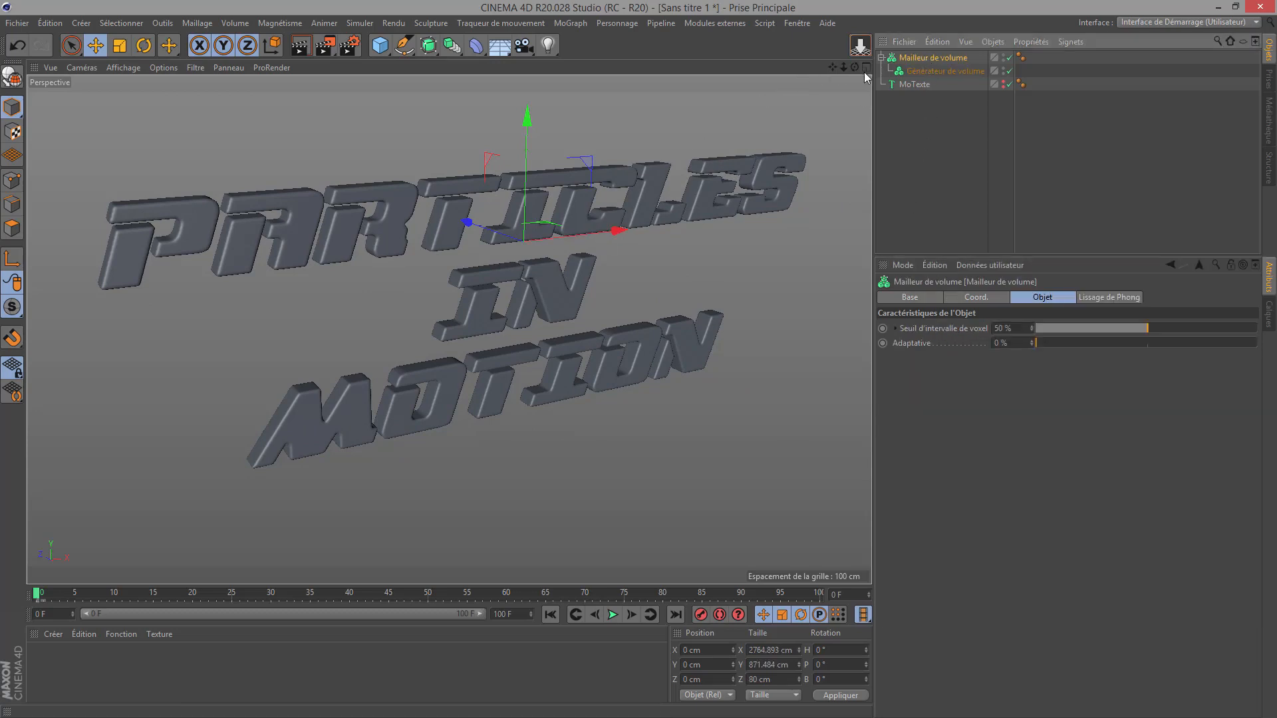
pyautogui.moveTo(855, 68)
pyautogui.mouseDown()
pyautogui.moveTo(785, 86)
pyautogui.moveTo(904, 44)
pyautogui.moveTo(881, 41)
pyautogui.moveTo(859, 64)
pyautogui.mouseUp()
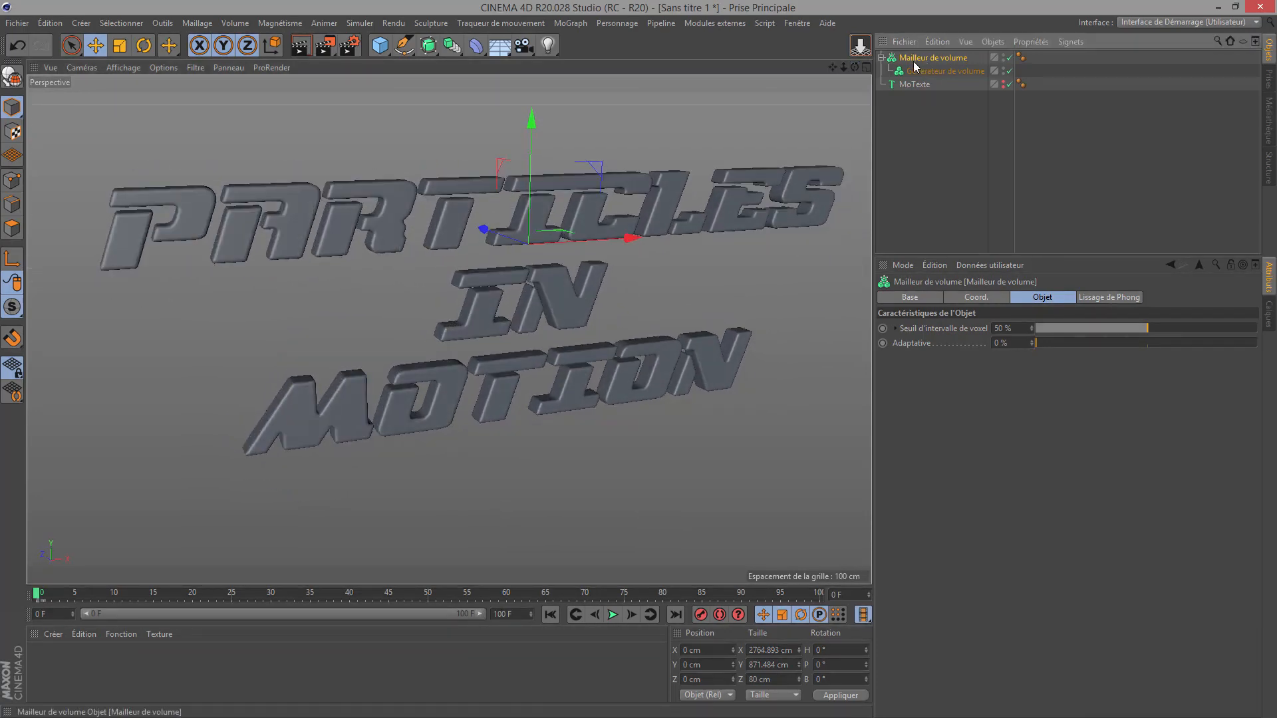
pyautogui.rightClick(916, 62)
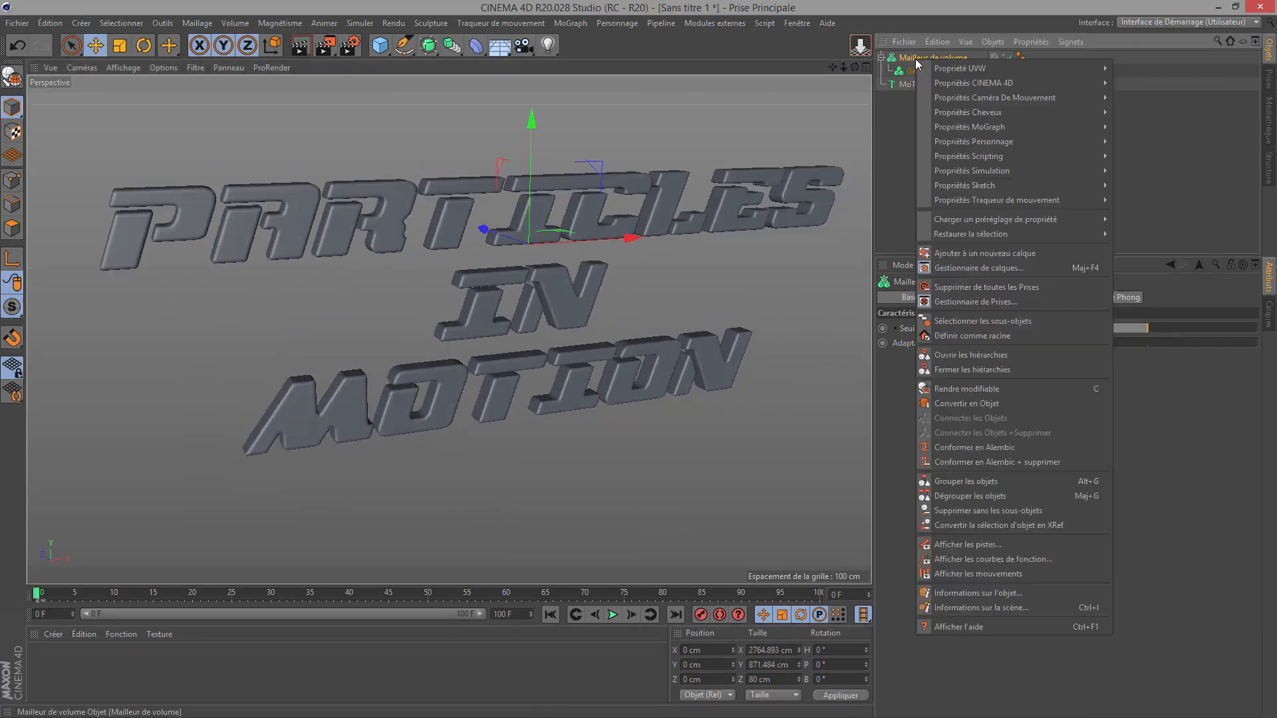
pyautogui.click(977, 408)
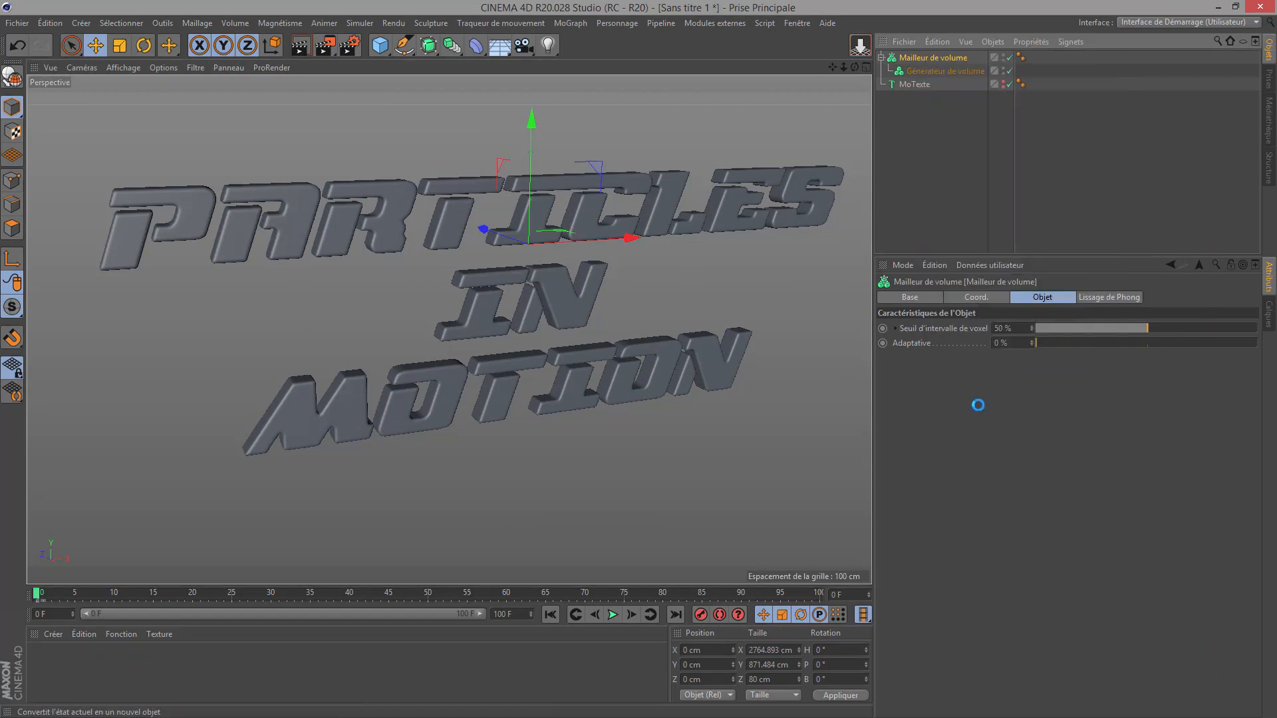
pyautogui.moveTo(920, 125); pyautogui.dragTo(919, 127)
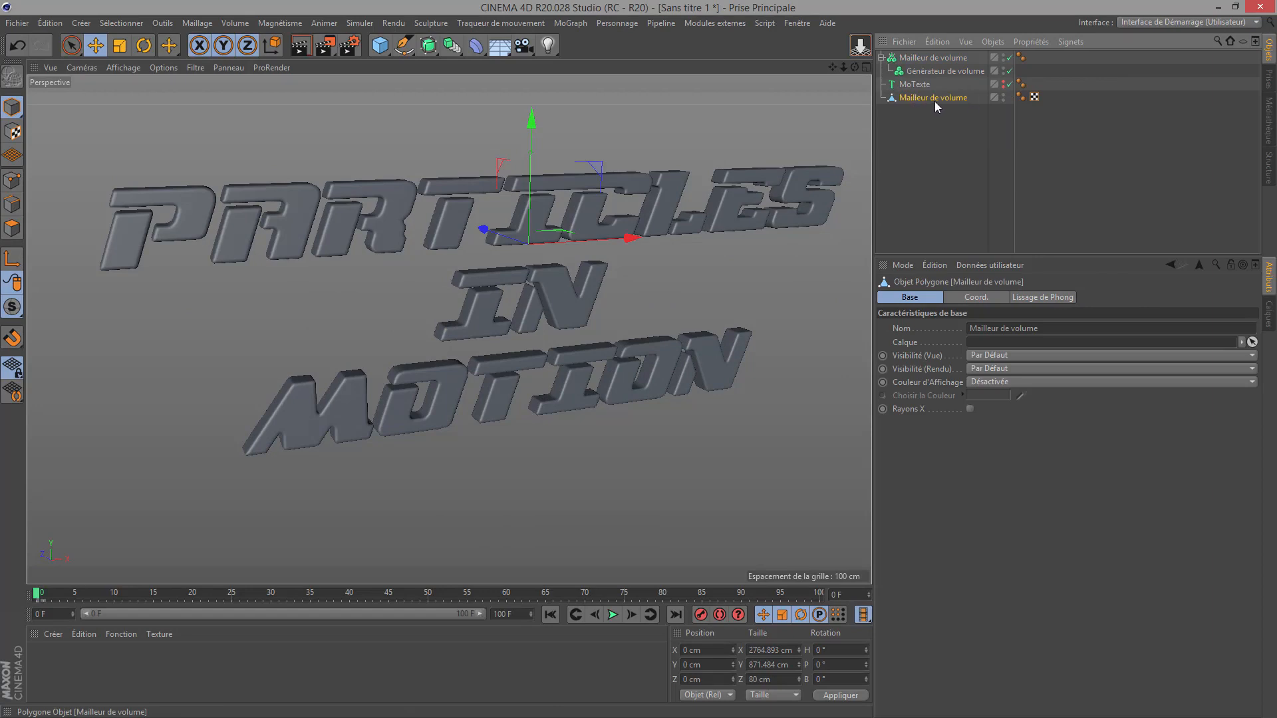
# - Hide the original Volume Mesher in the viewport and render, and collapse its hierarchy
pyautogui.click(882, 58)
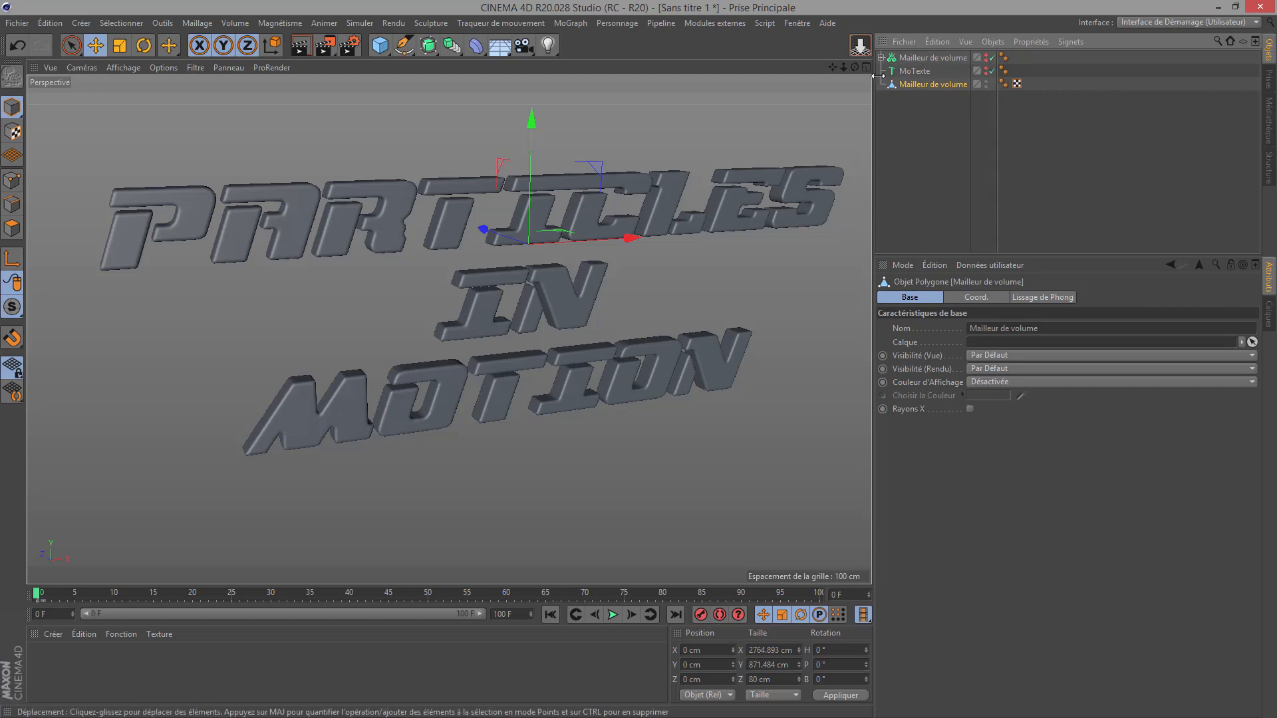
pyautogui.click(927, 57)
pyautogui.click(882, 58)
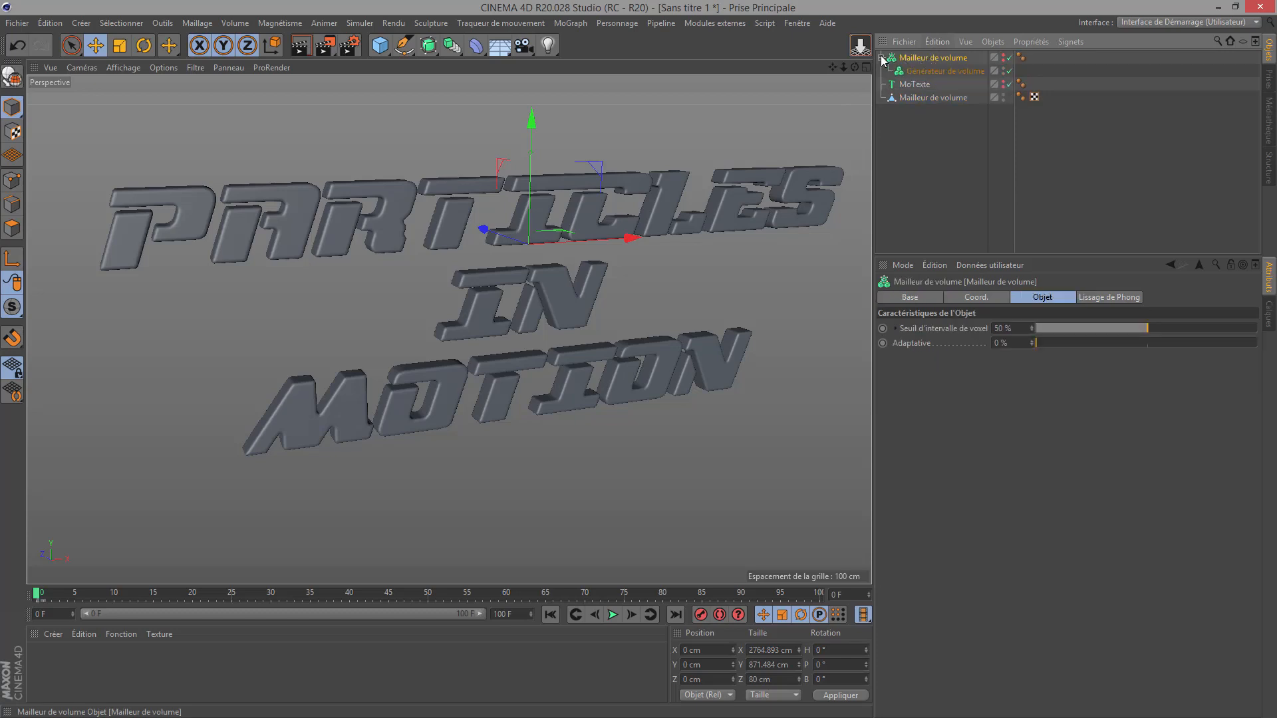
pyautogui.click(883, 58)
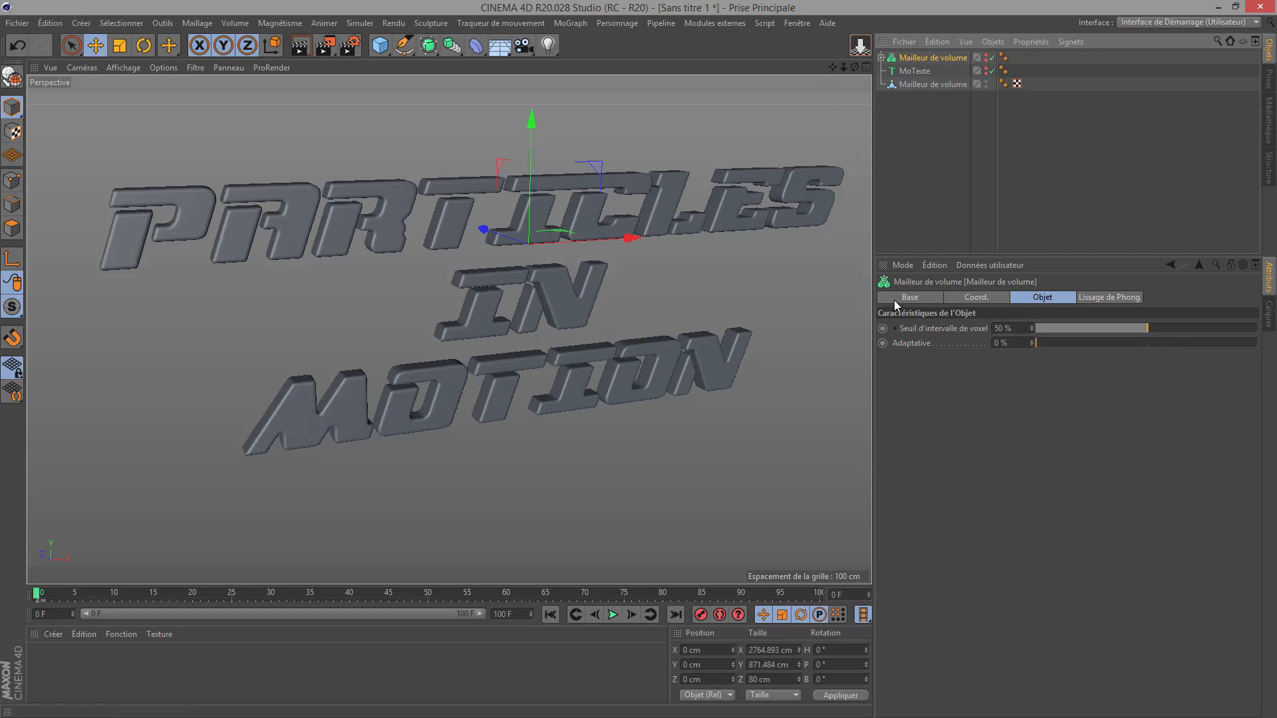
# - Create a new default material and apply it to the converted polygon text object
pyautogui.click(939, 87)
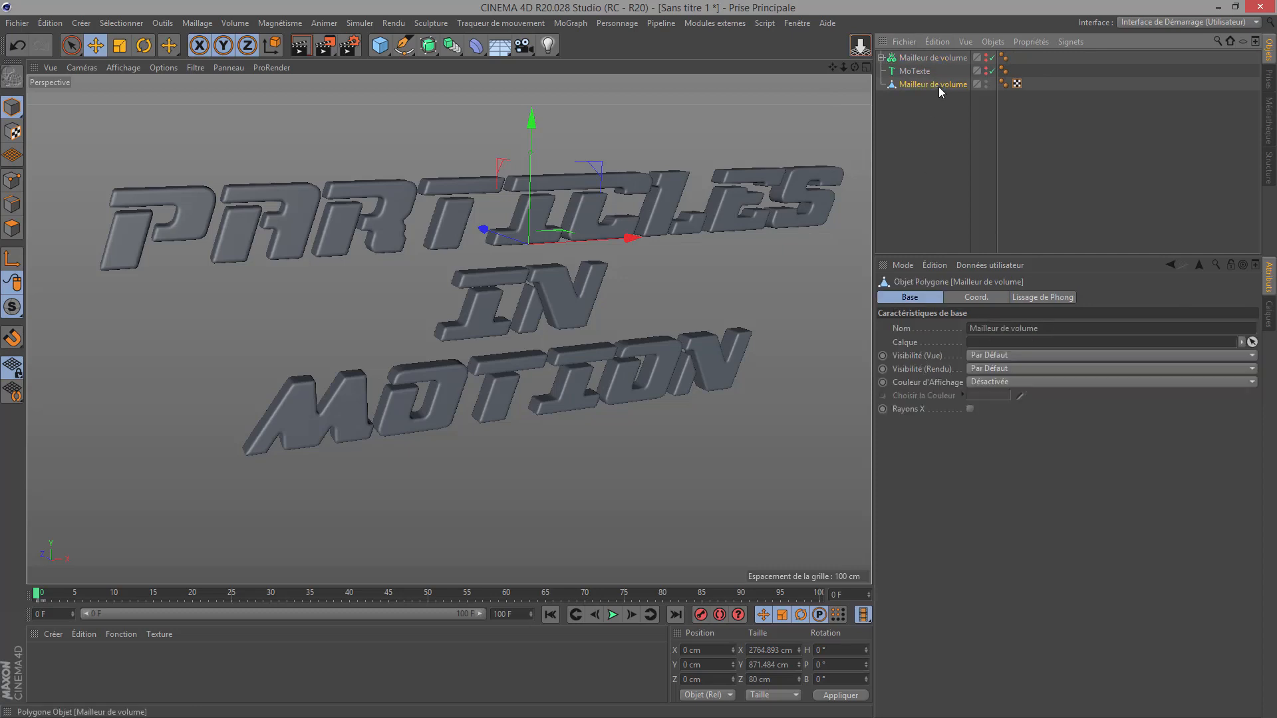
pyautogui.doubleClick(58, 680)
pyautogui.moveTo(62, 677); pyautogui.dragTo(910, 88)
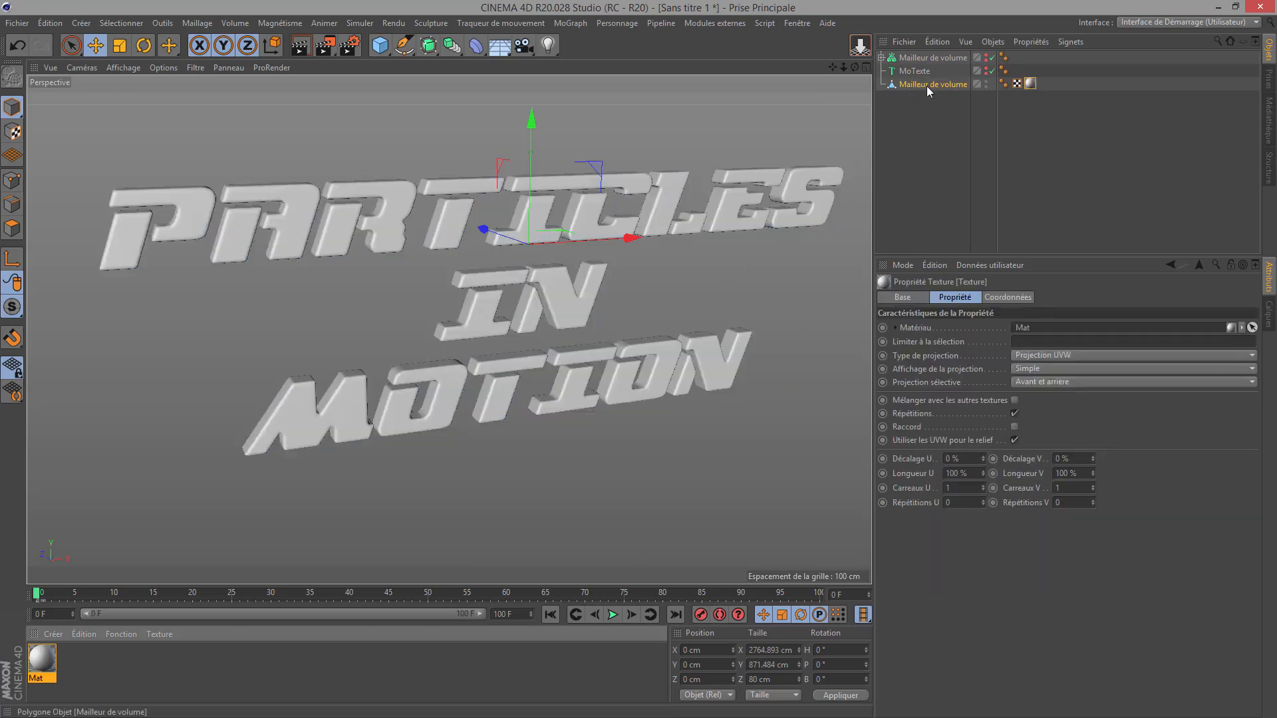
# - Rename the converted polygon object as TEXTE
pyautogui.doubleClick(927, 85)
pyautogui.write('TE')
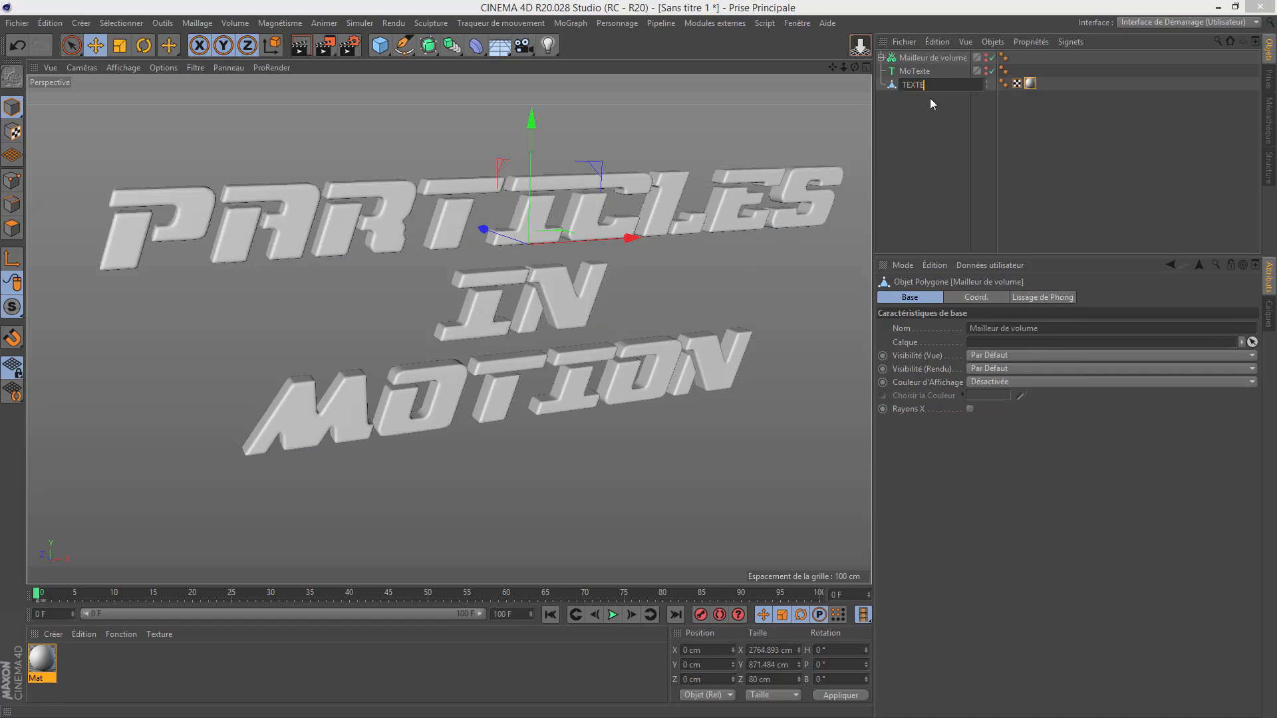
pyautogui.write('TEE')
pyautogui.press('Return')
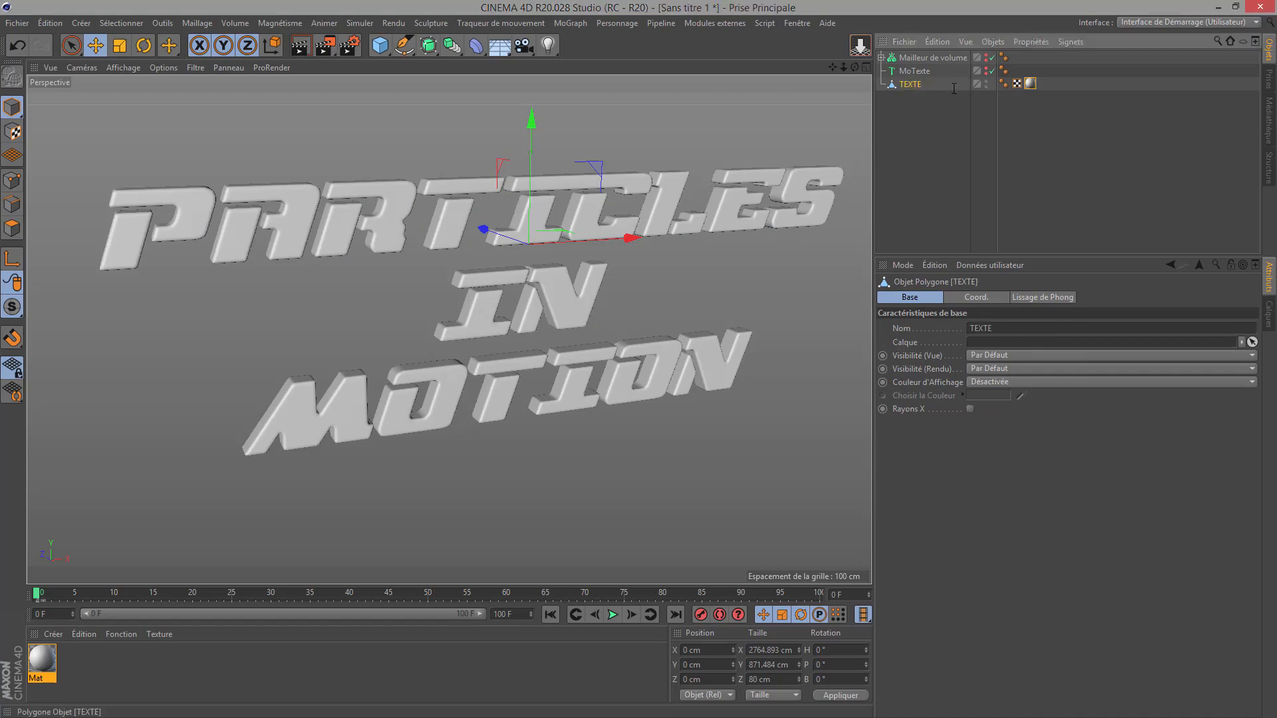
# - Add a vertex color tag (Couleur des points) to the TEXTE object
pyautogui.rightClick(909, 86)
pyautogui.moveTo(974, 106)
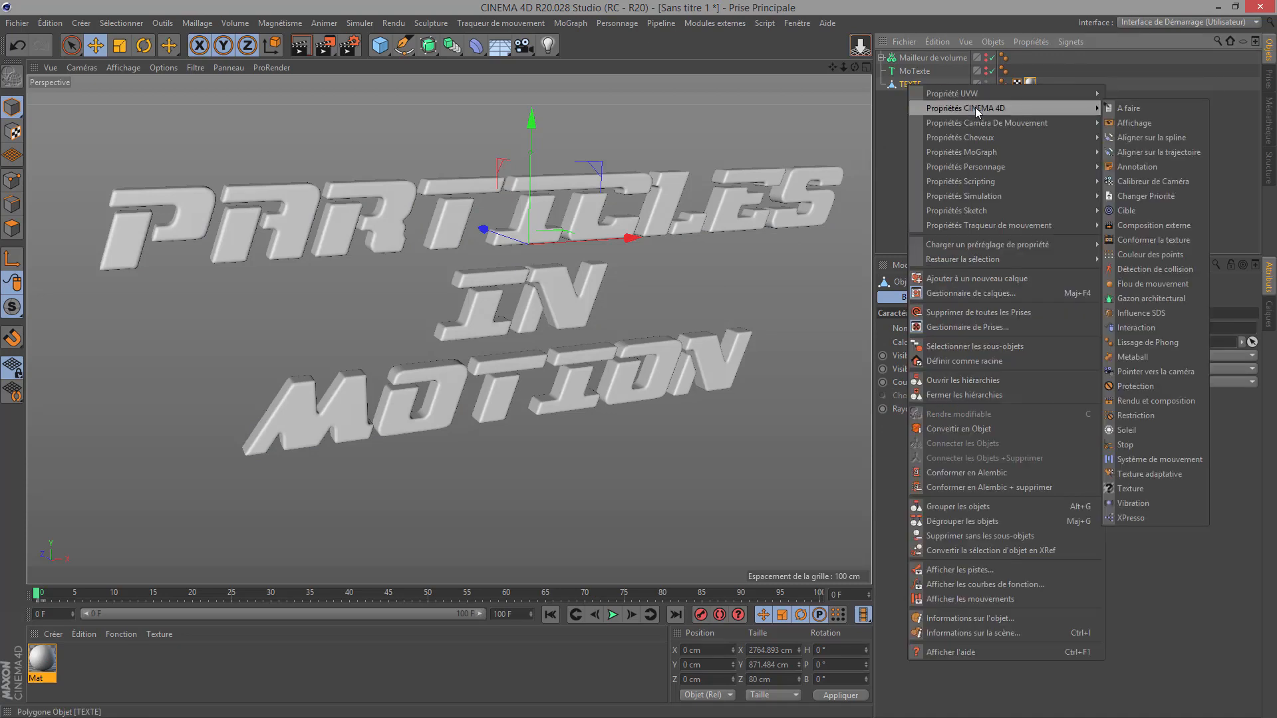
pyautogui.click(1177, 254)
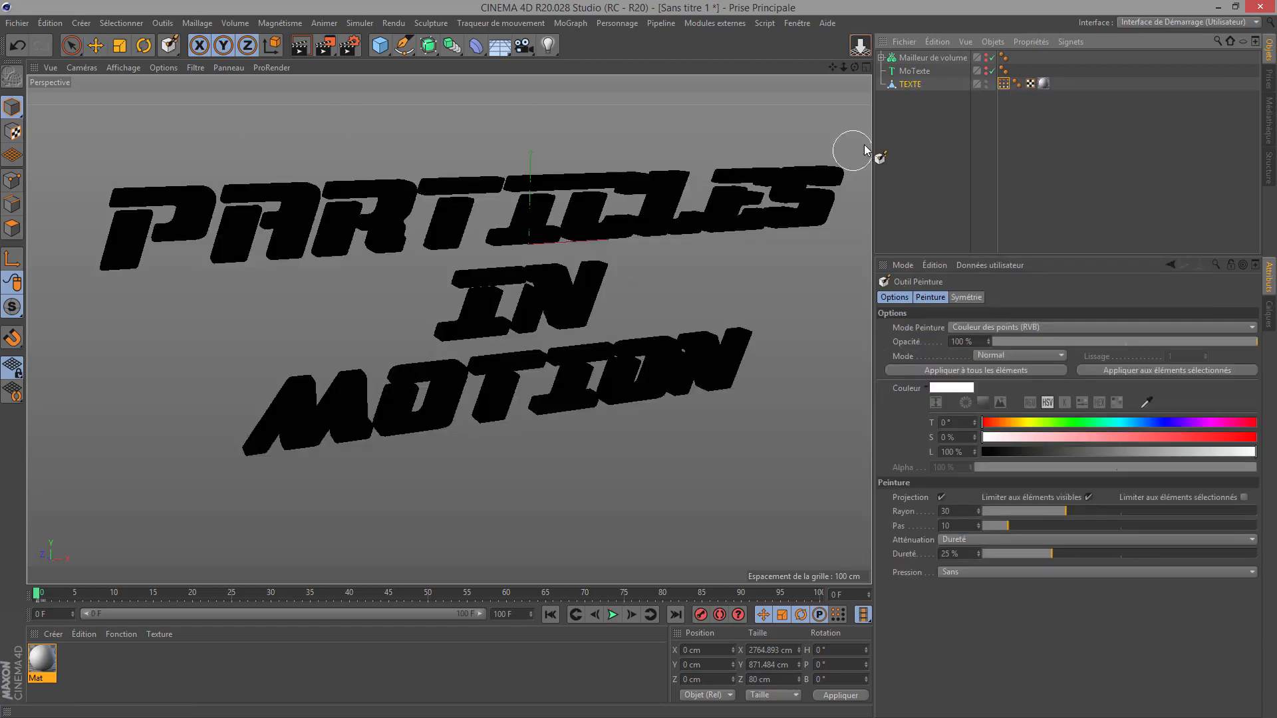
# - Set the vertex color tag to Points de Polygones and enable its use of fields
pyautogui.click(1002, 84)
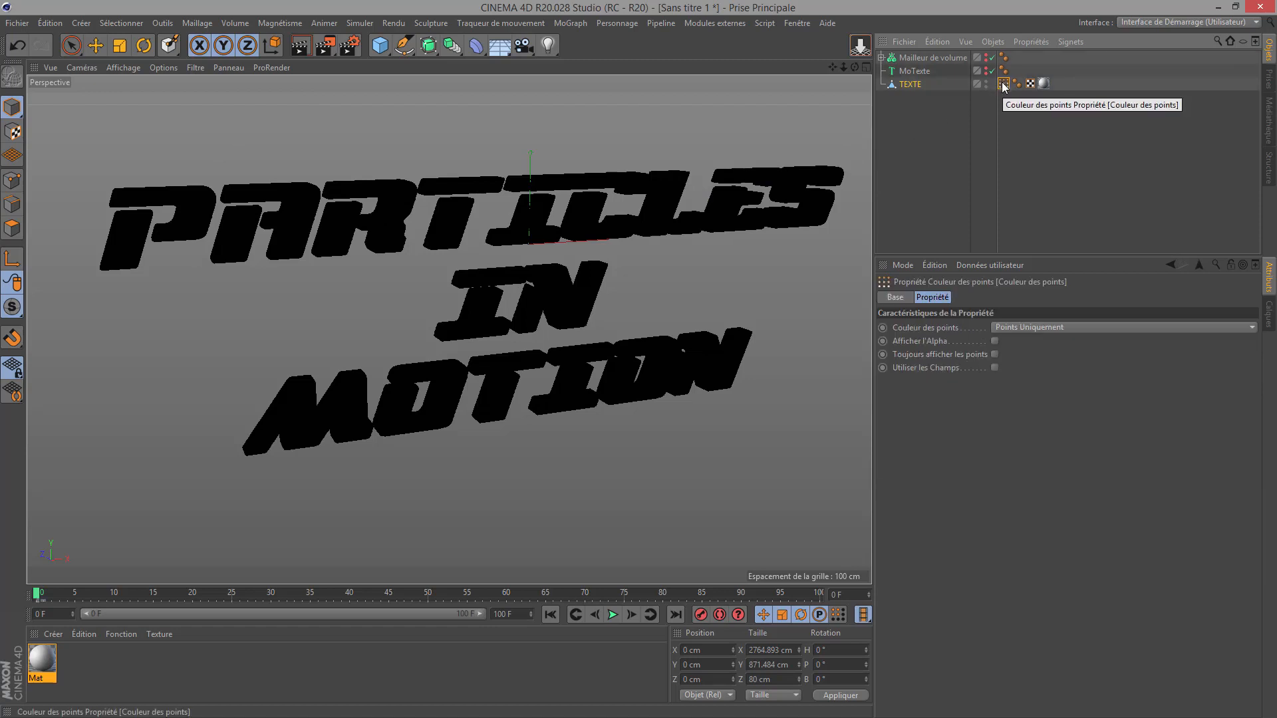
pyautogui.click(1095, 330)
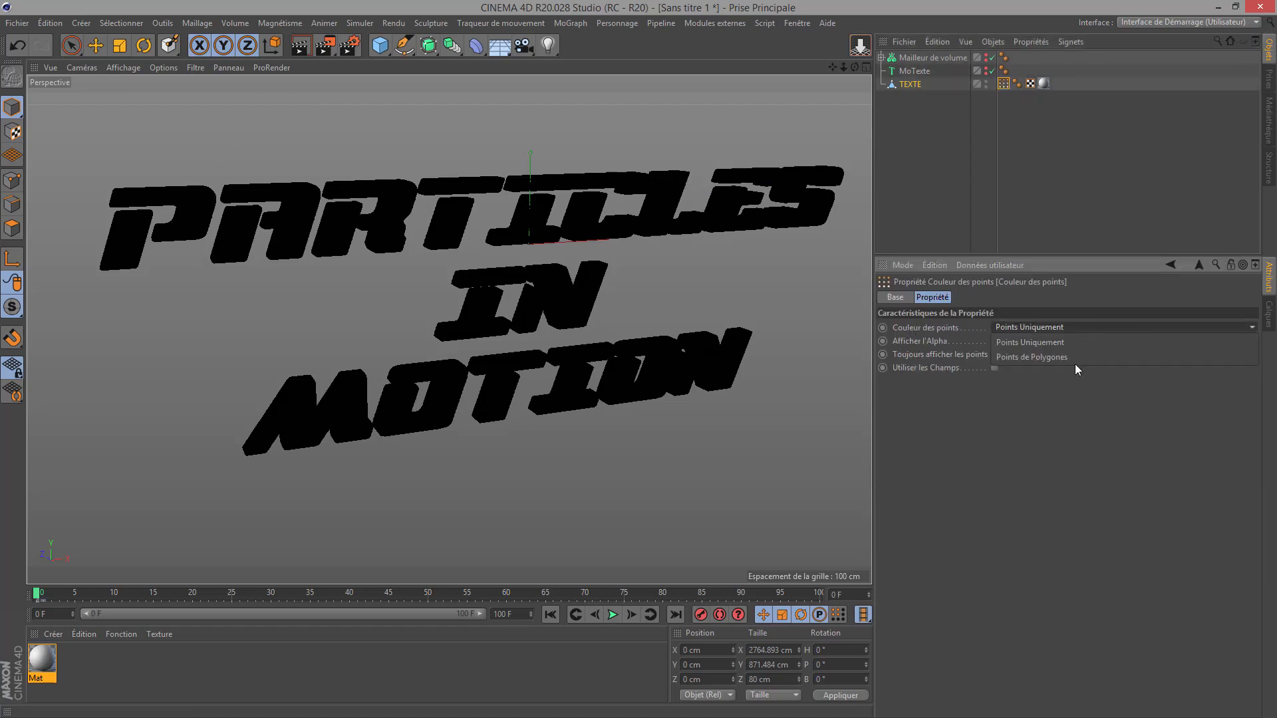
pyautogui.click(1052, 356)
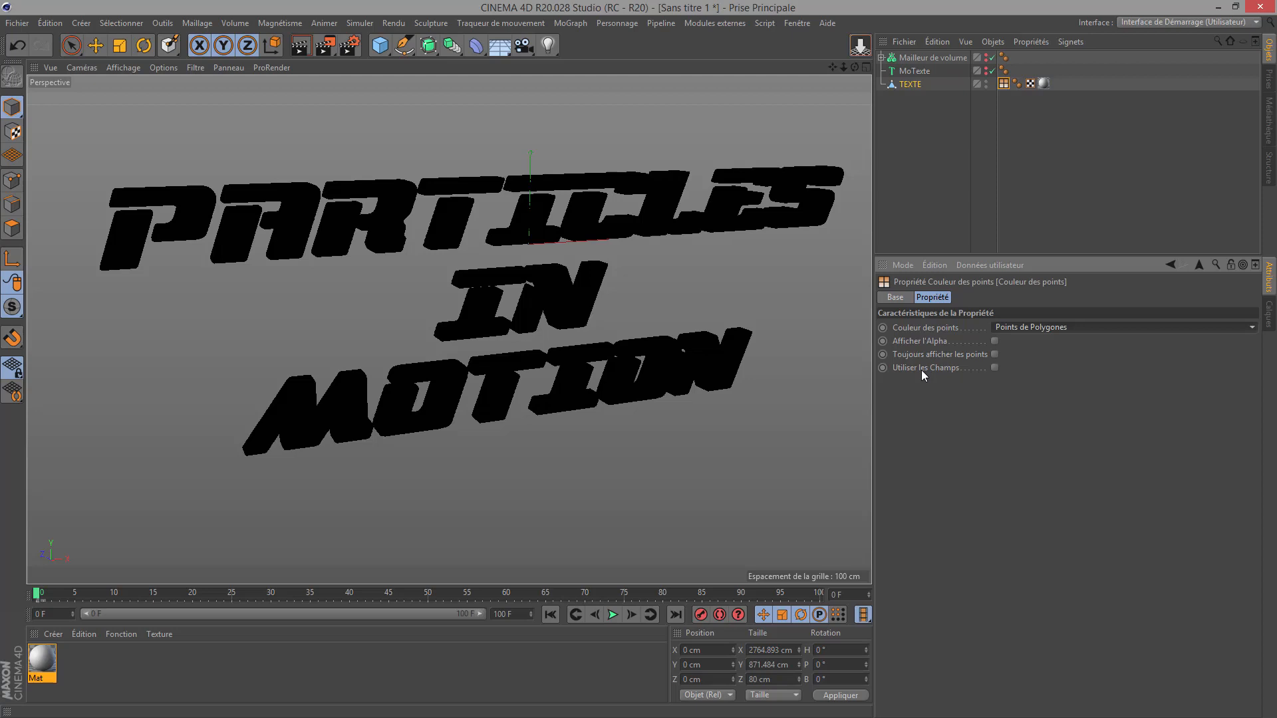
pyautogui.click(995, 368)
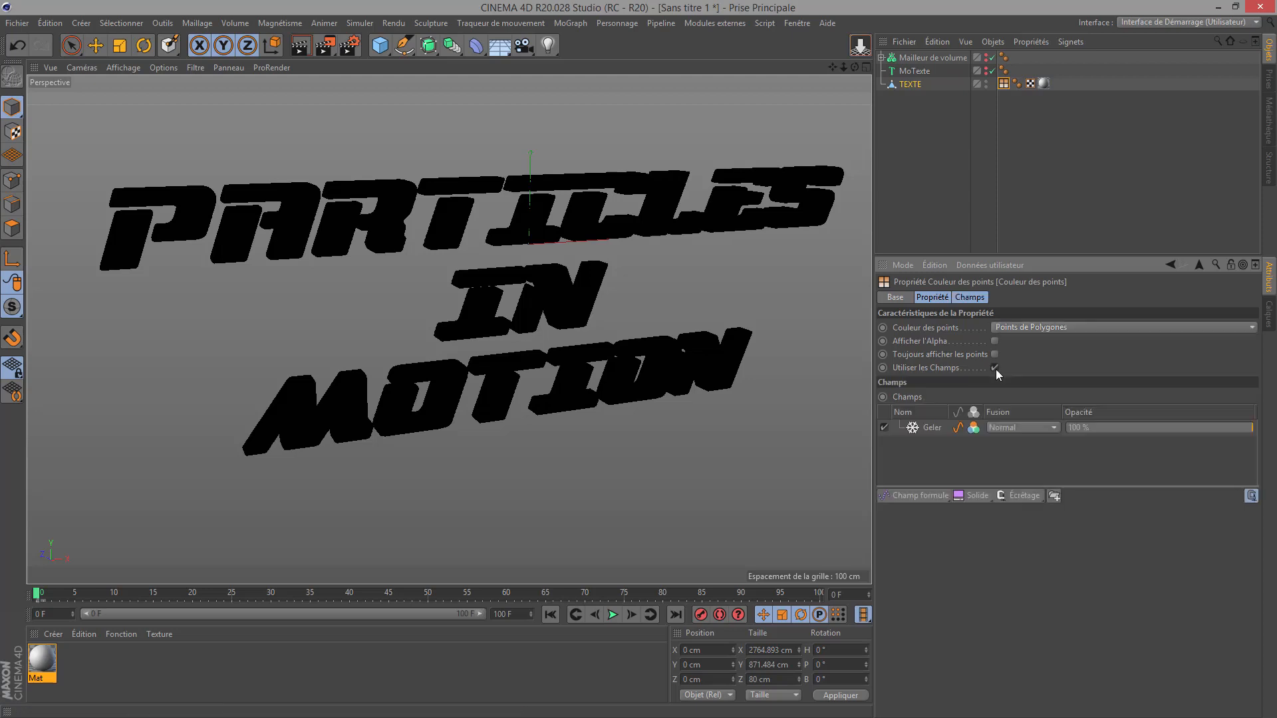
# - Replace the tag's Geler layer with a spherical field (Champ sphérique)
pyautogui.click(932, 429)
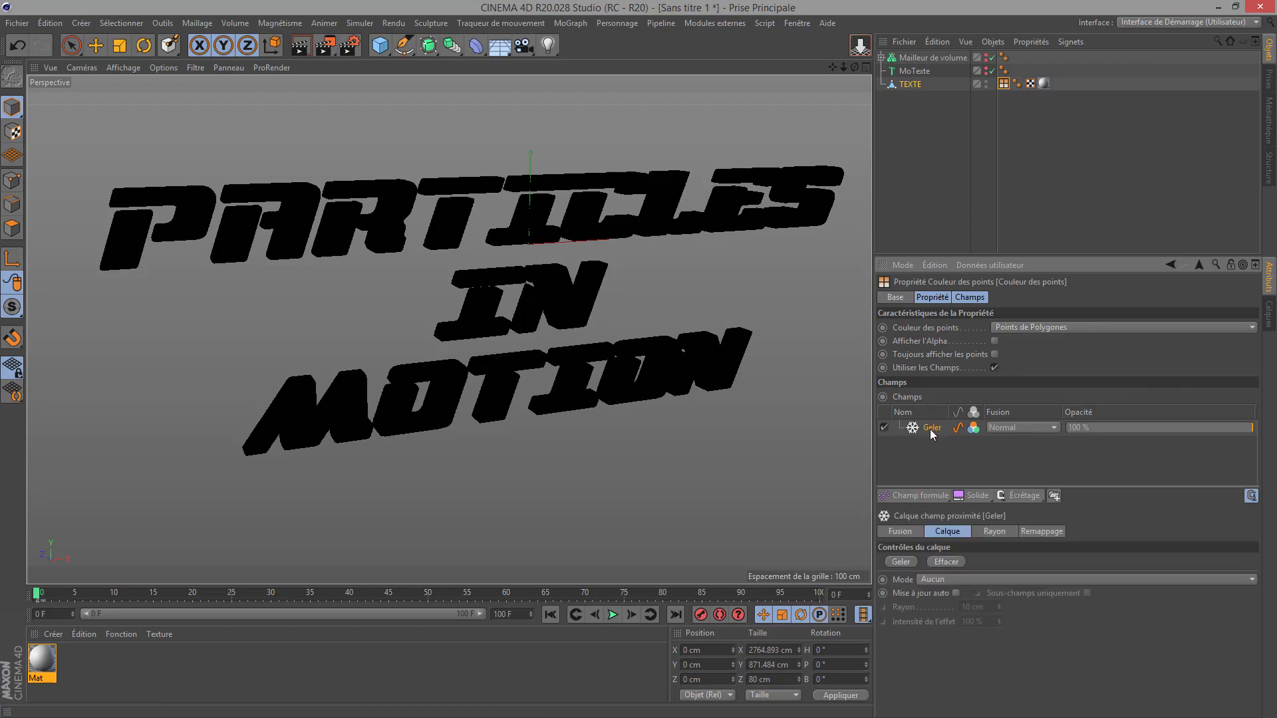
pyautogui.press('Delete')
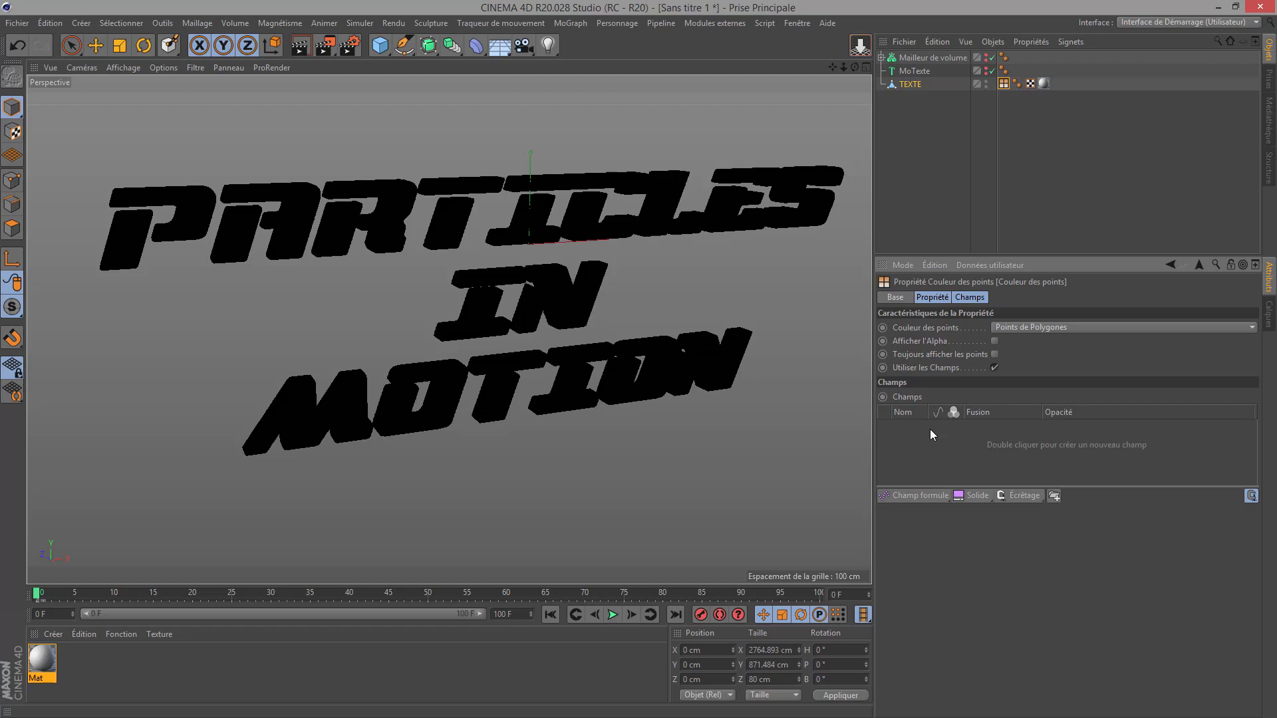
pyautogui.click(916, 499)
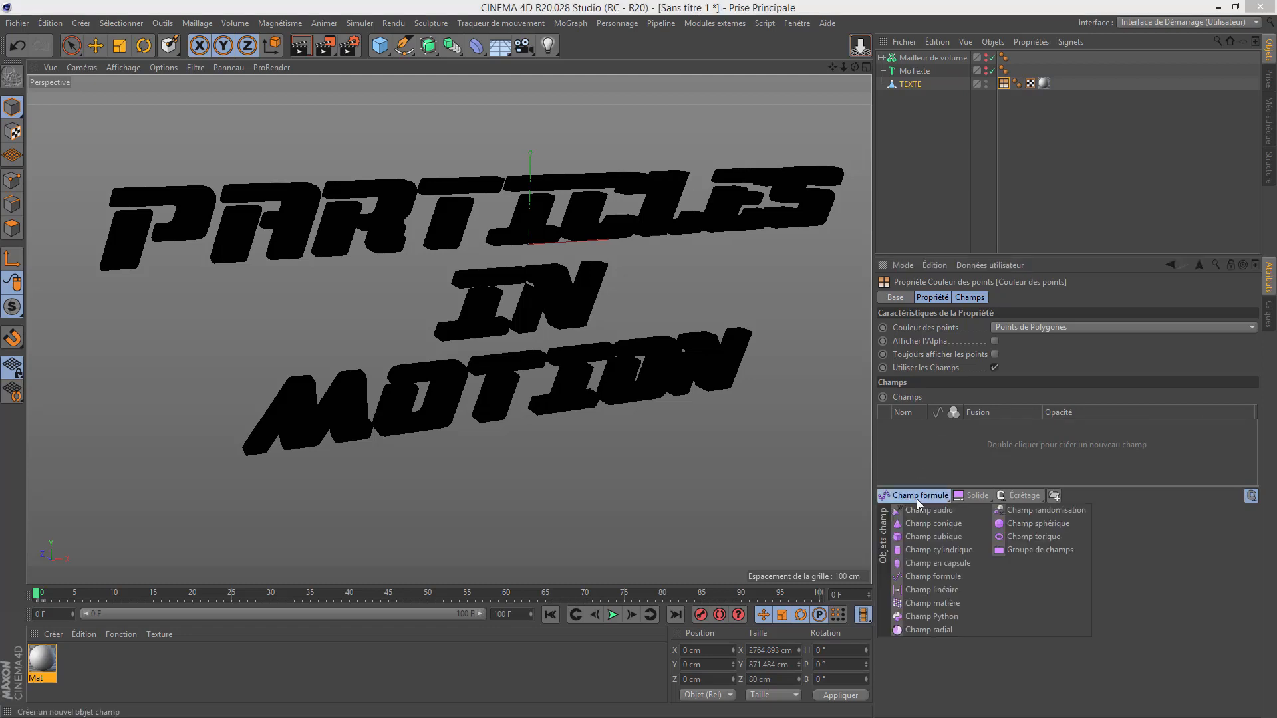
pyautogui.click(1028, 525)
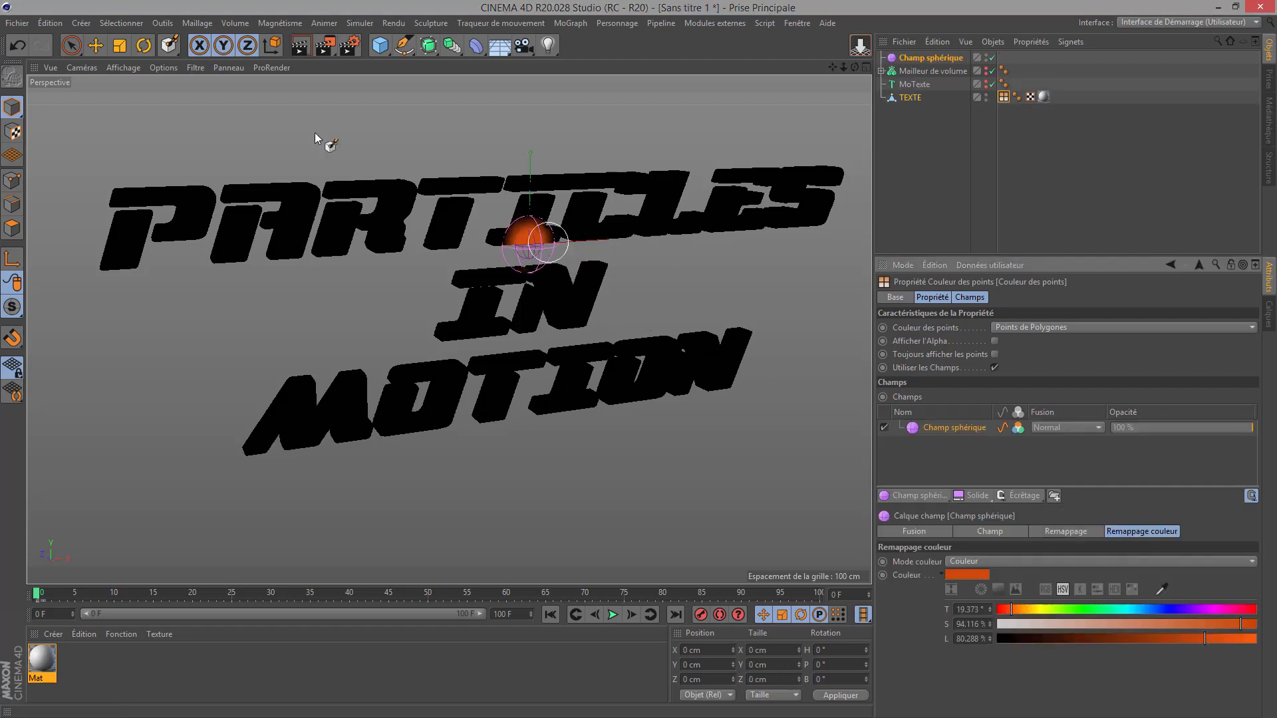
# - Enlarge the spherical field around the text and set its size to 500 cm
pyautogui.click(97, 46)
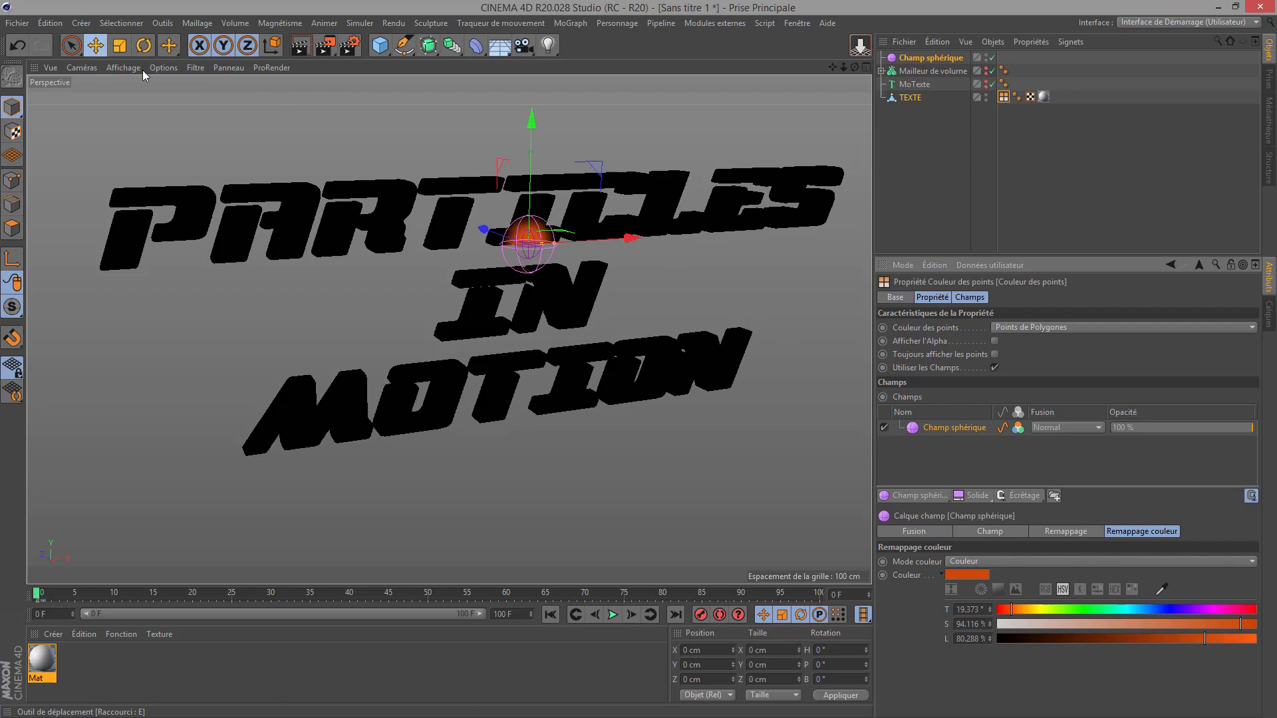
pyautogui.scroll(3, 575, 232)
pyautogui.scroll(4, 575, 233)
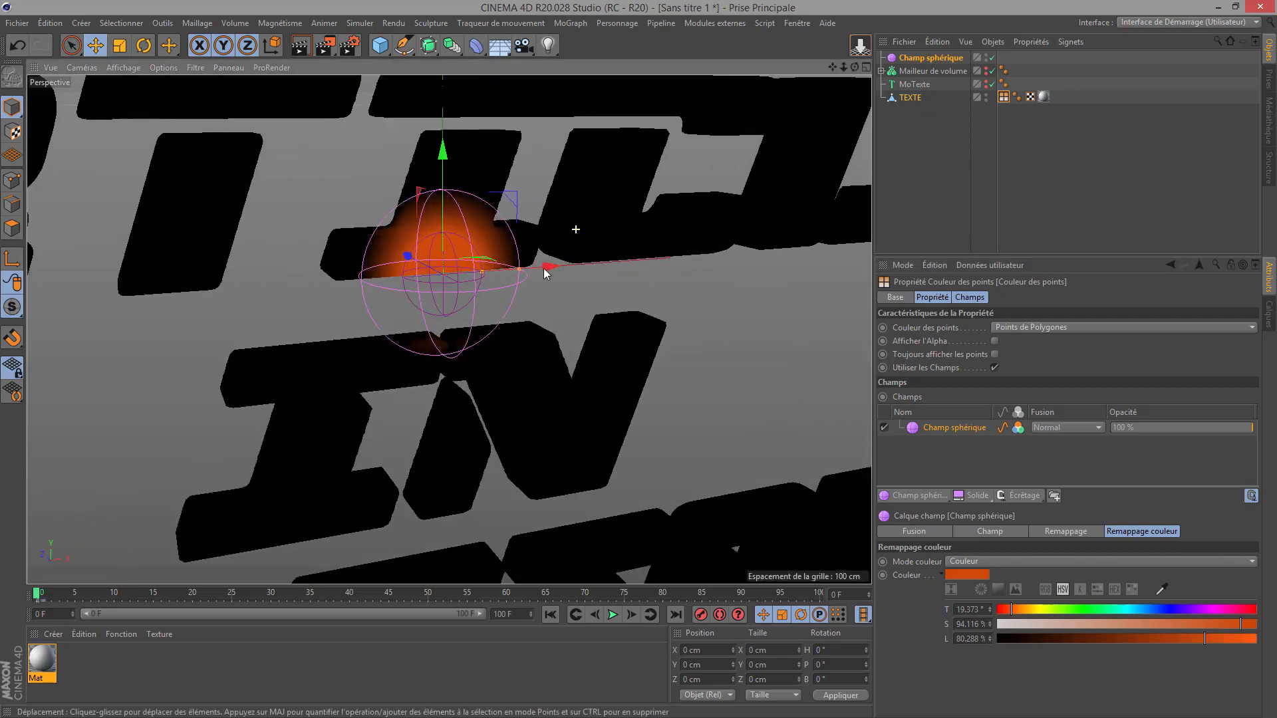
pyautogui.moveTo(519, 273); pyautogui.dragTo(767, 311)
pyautogui.scroll(-5, 587, 325)
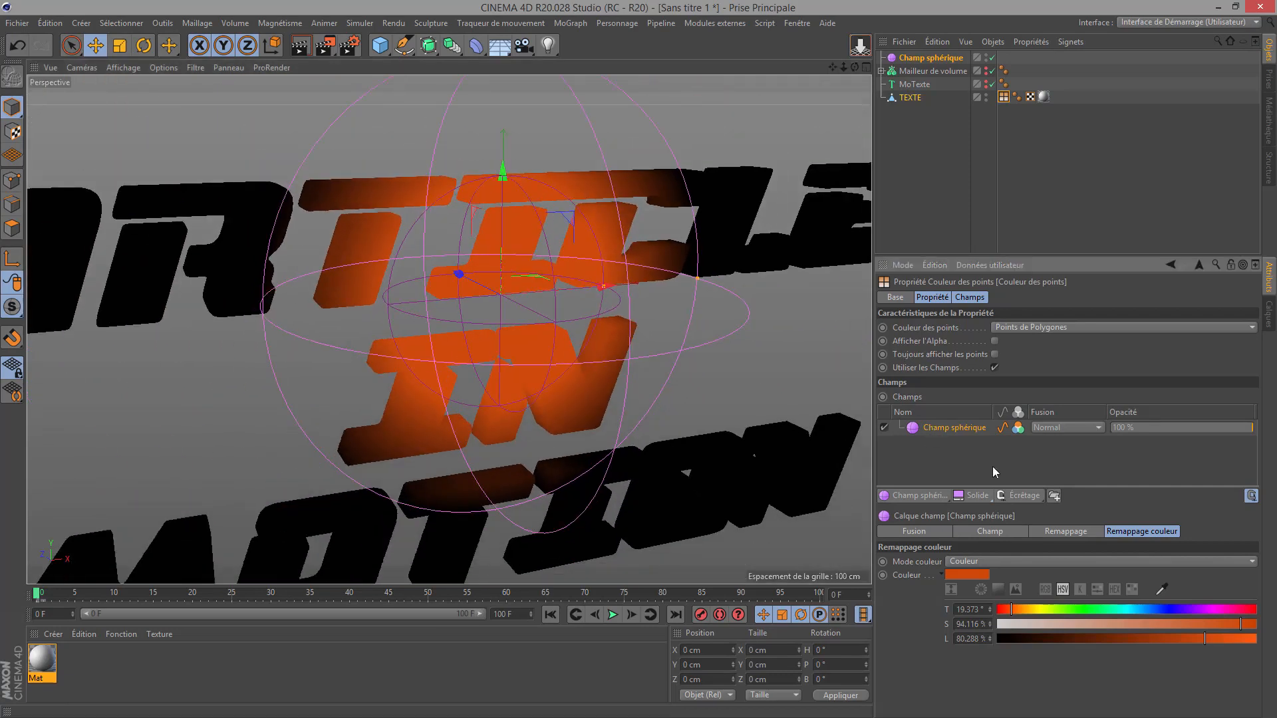
pyautogui.click(1003, 533)
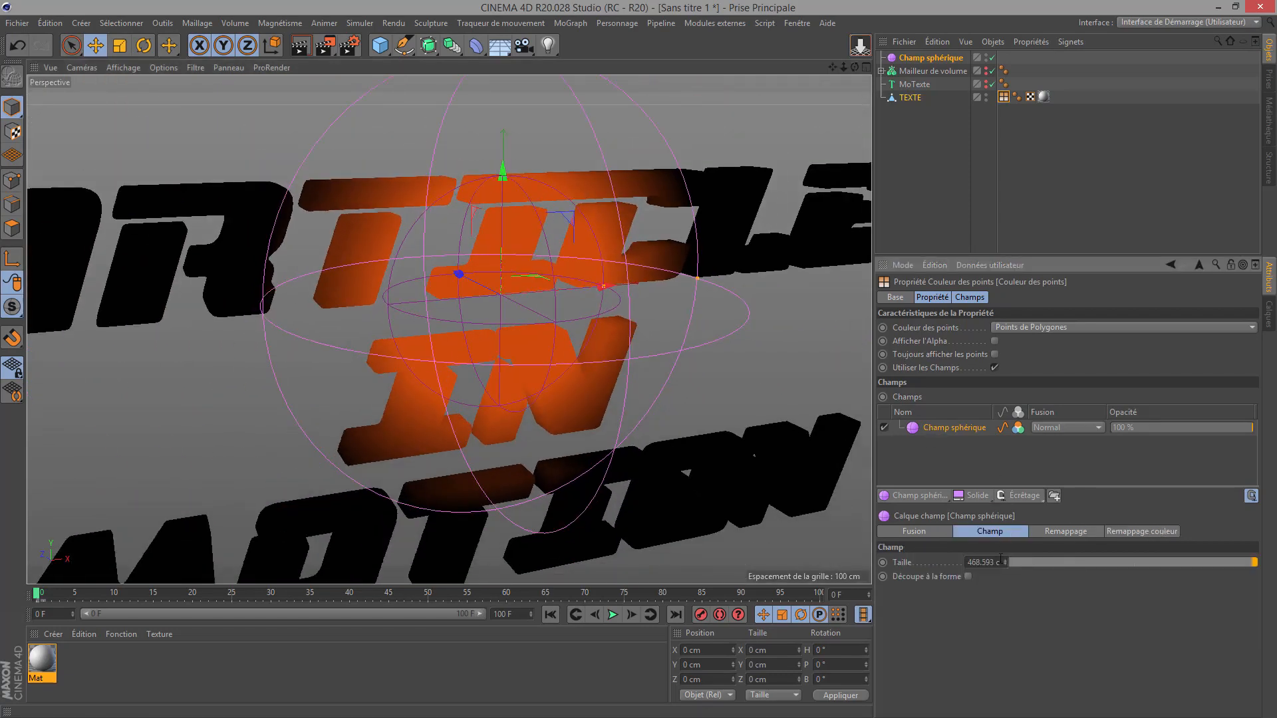
pyautogui.click(974, 563)
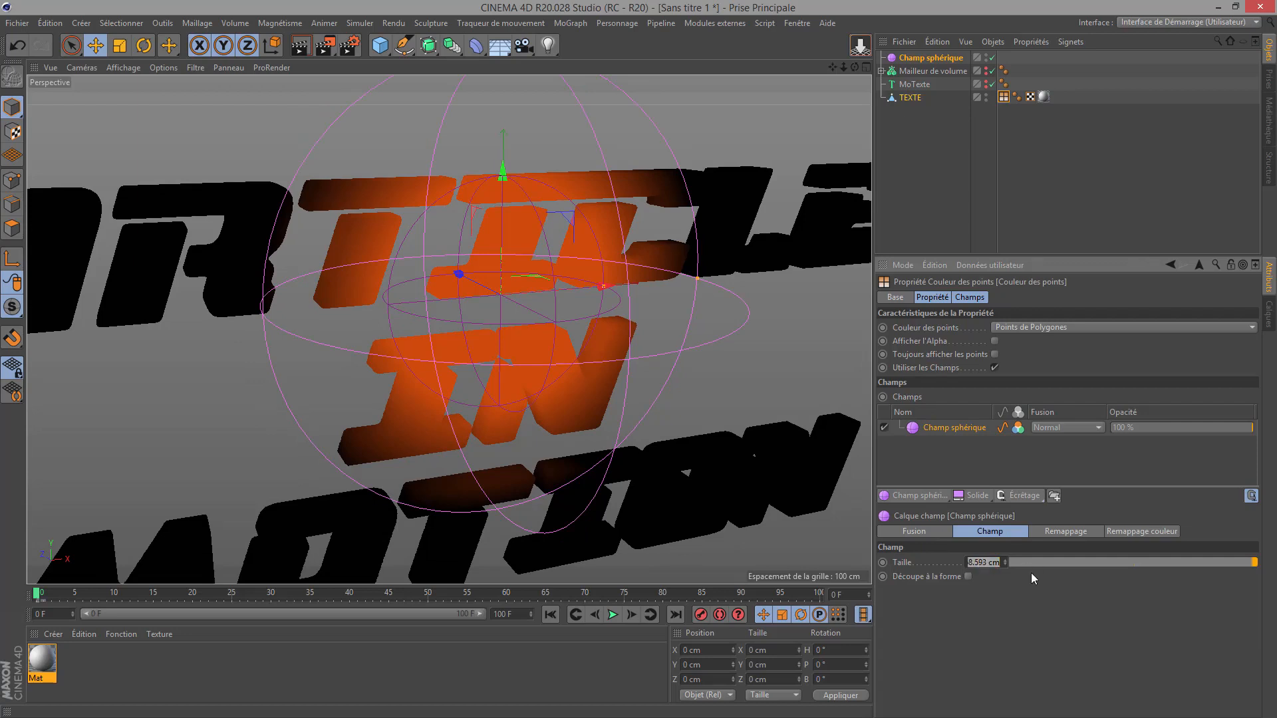
pyautogui.doubleClick(984, 567)
pyautogui.write('500')
pyautogui.click(1051, 640)
# - Try moving the spherical field lower across the text, and undo the move
pyautogui.keyDown('alt'); pyautogui.moveTo(604, 390); pyautogui.dragTo(382, 146, button='right'); pyautogui.keyUp('alt')
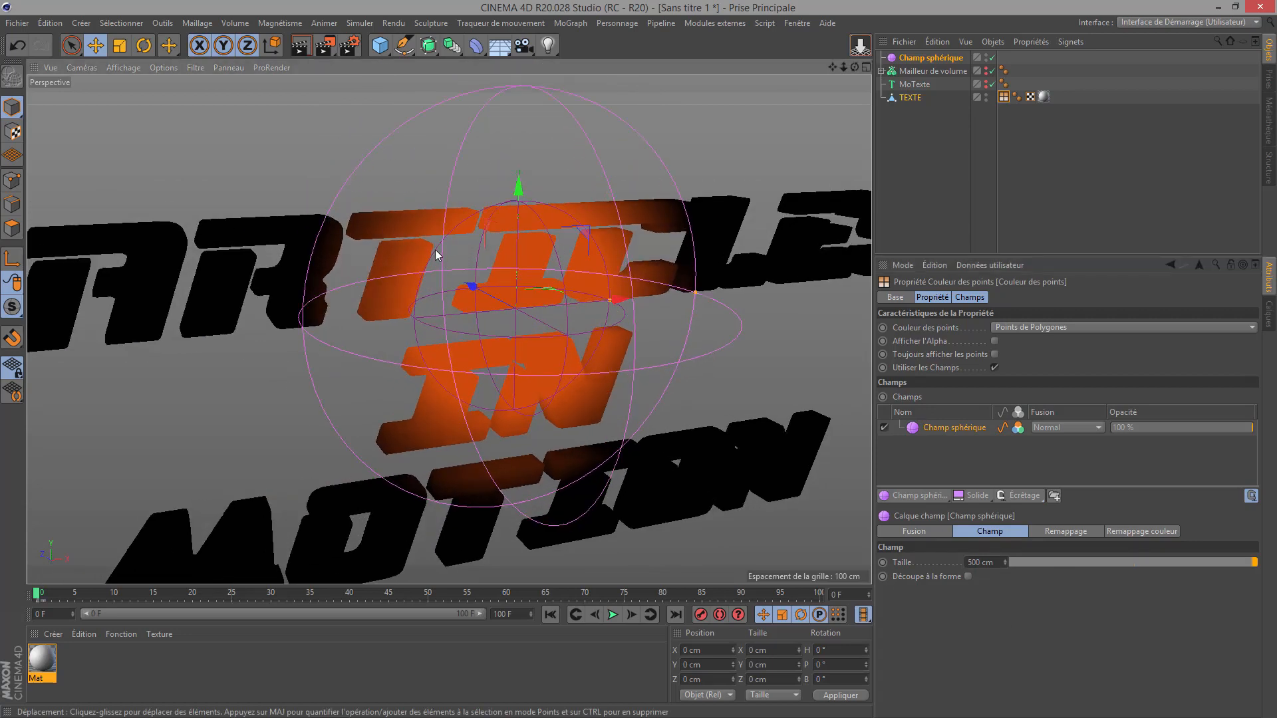
pyautogui.scroll(2, 529, 311)
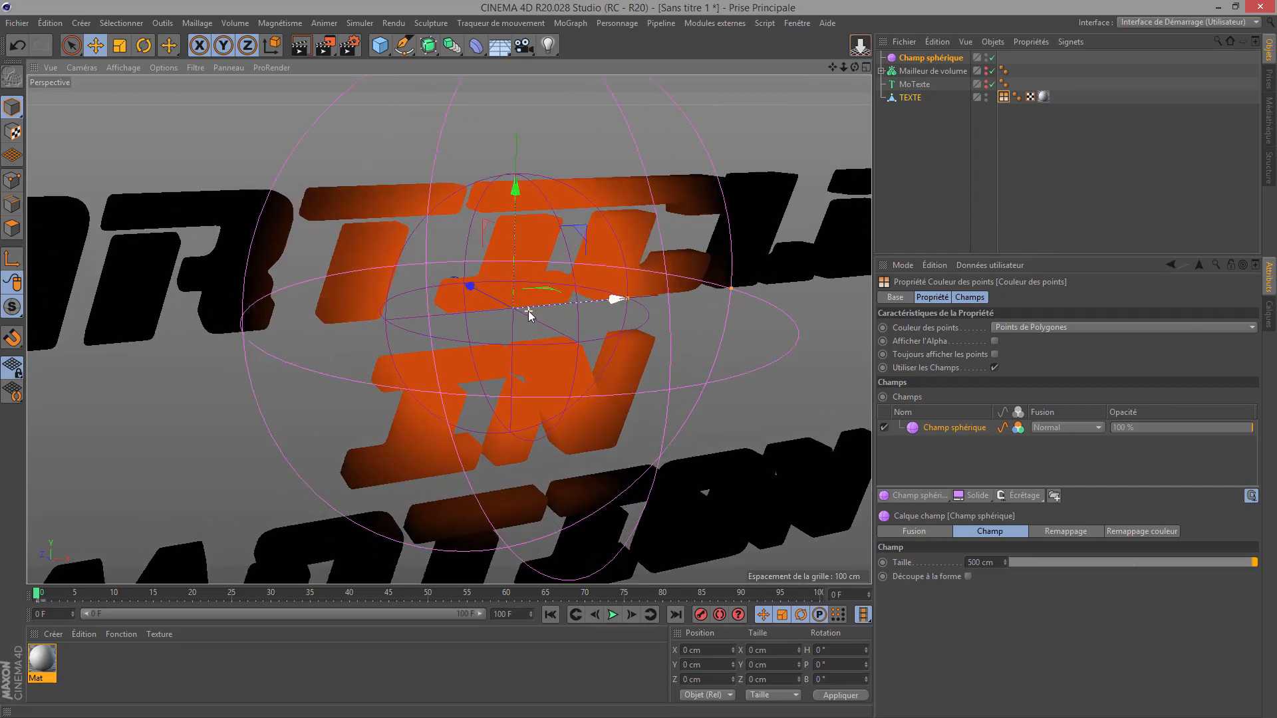
pyautogui.scroll(-1, 528, 313)
pyautogui.moveTo(580, 258); pyautogui.dragTo(559, 319)
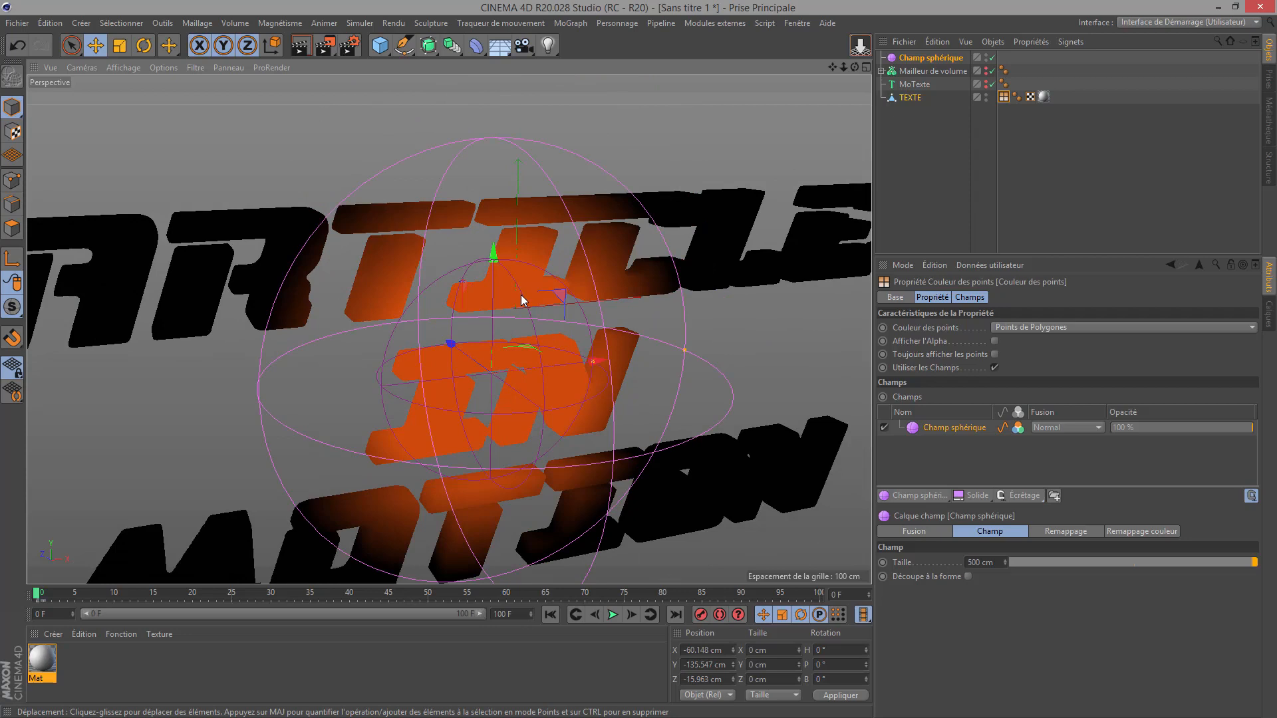
pyautogui.hotkey('ctrl', 'z')
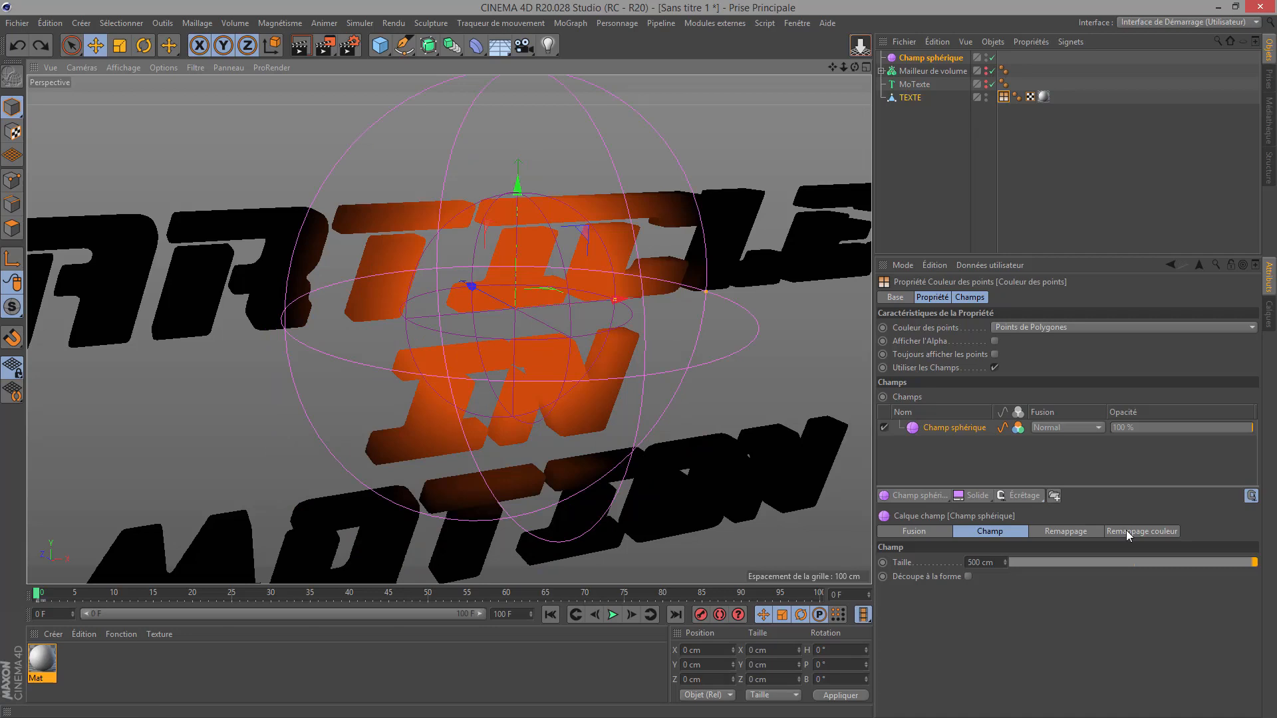
# - Recolor the spherical field to orange with a hue of 36° and a saturation of 92%
pyautogui.click(932, 427)
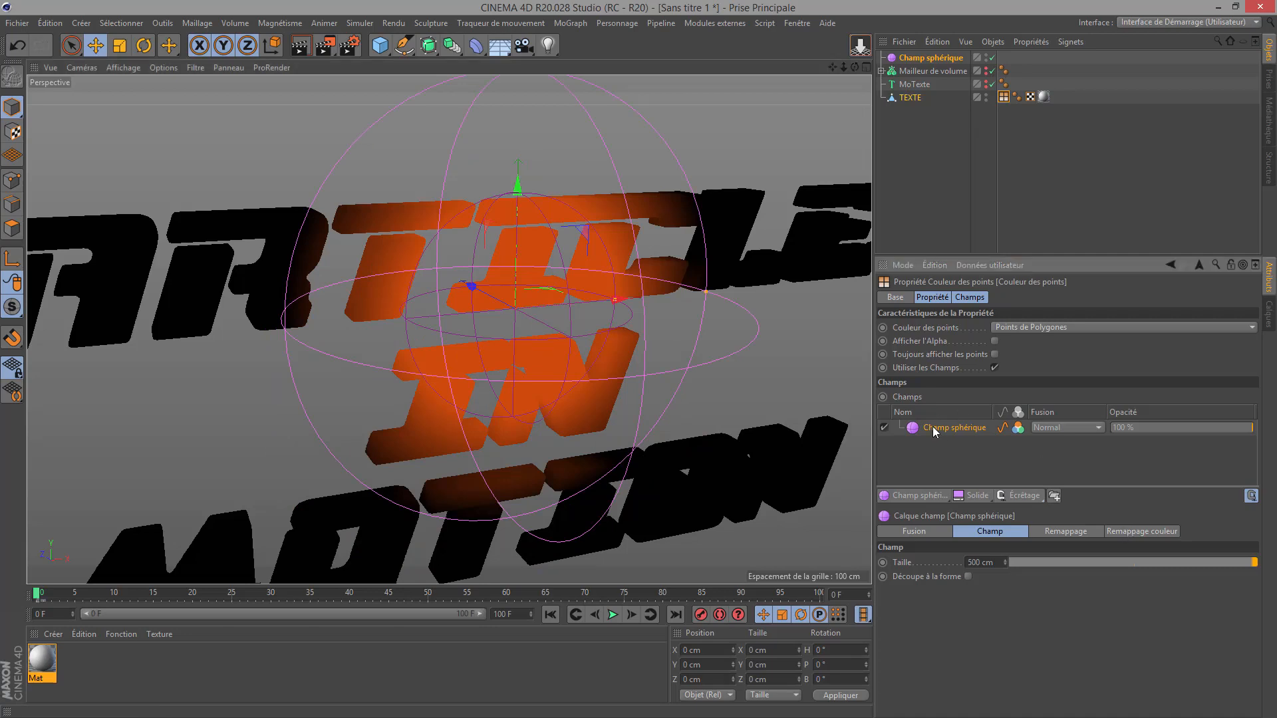
pyautogui.click(1143, 533)
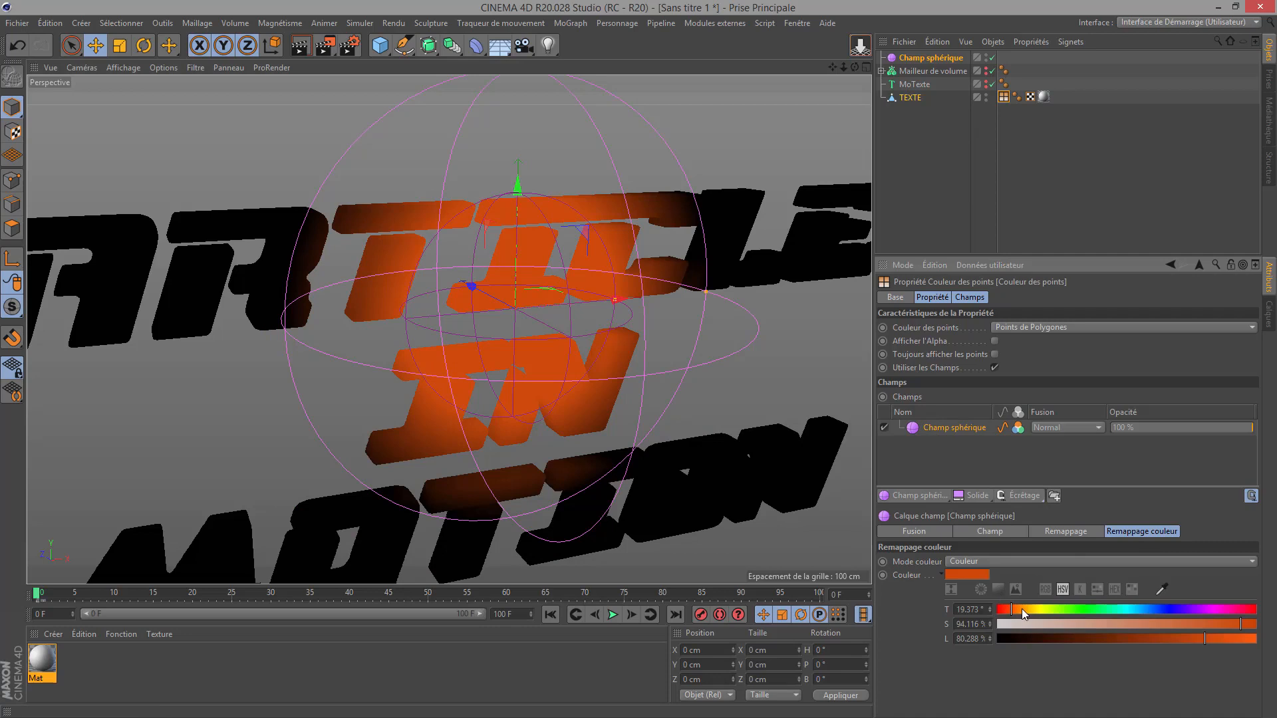
pyautogui.moveTo(1026, 609); pyautogui.dragTo(1103, 609)
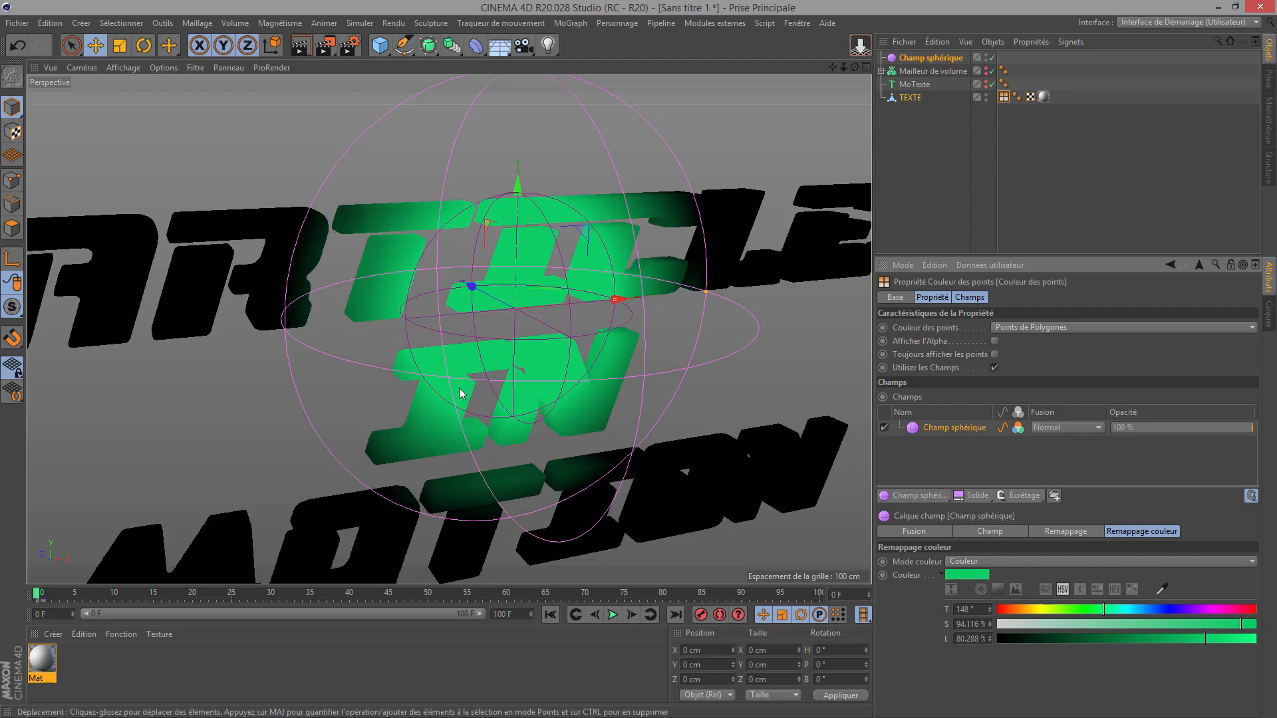
pyautogui.click(1023, 606)
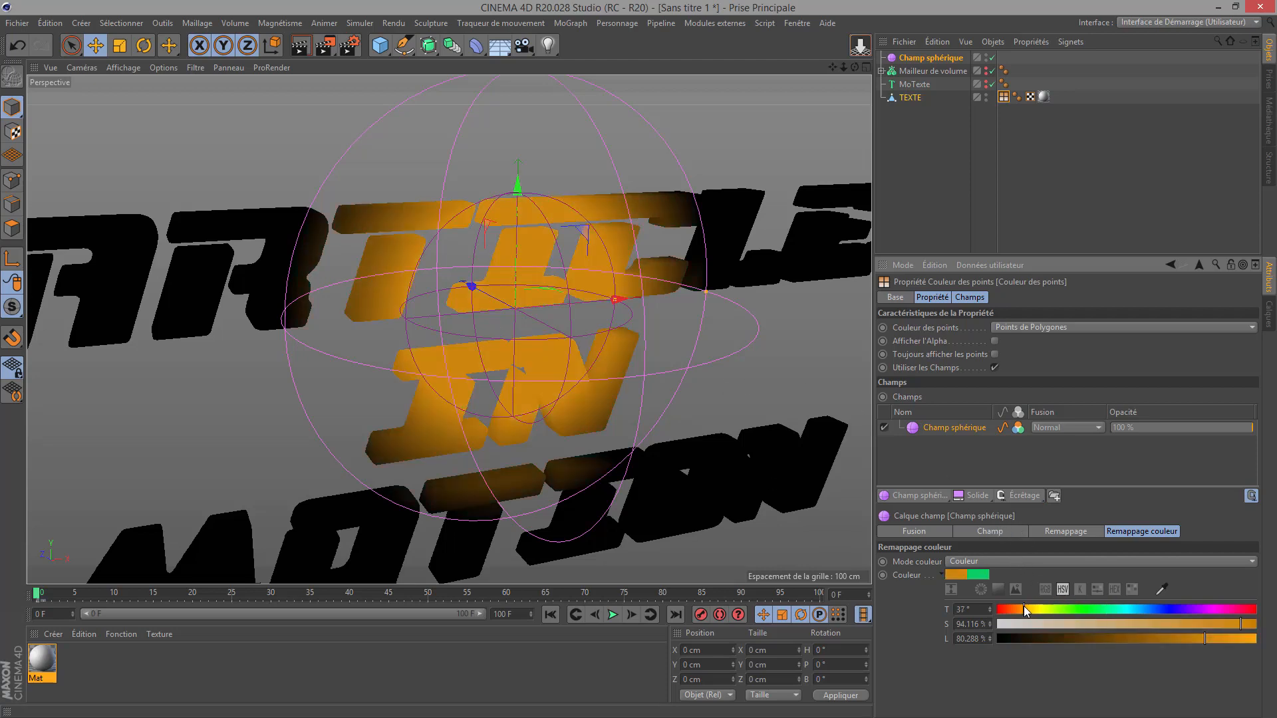
pyautogui.click(1235, 625)
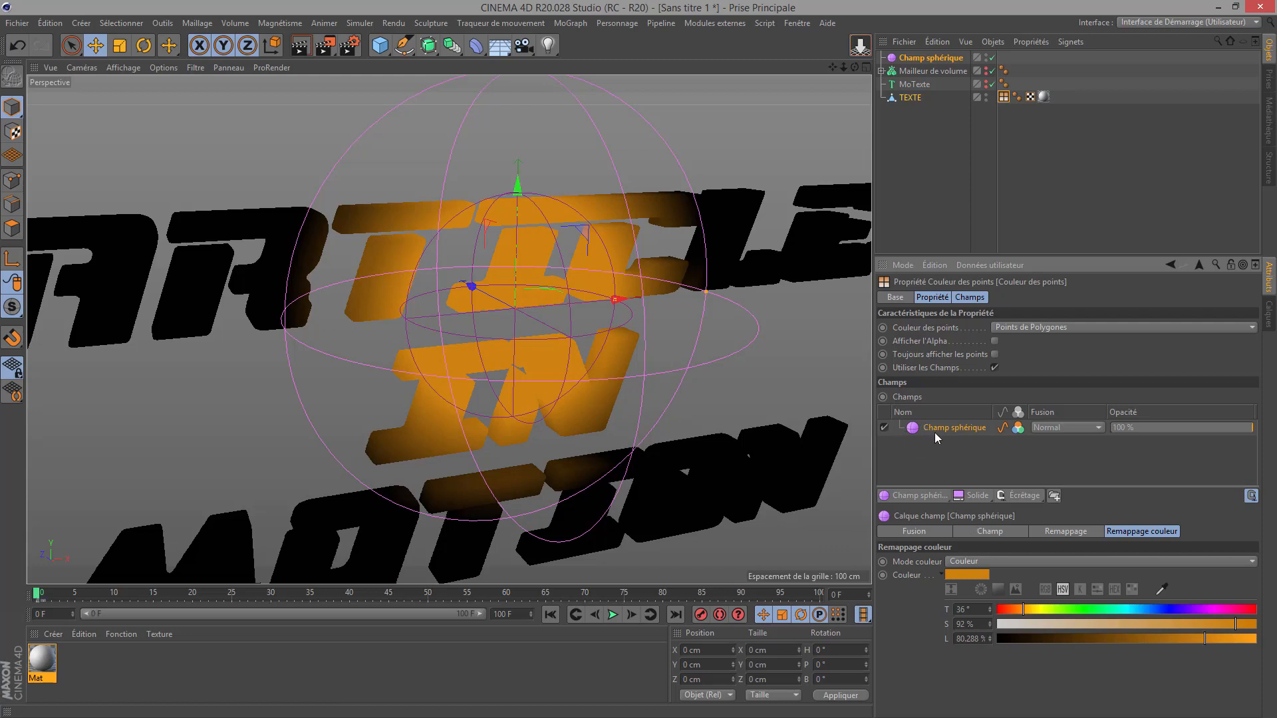
# - Add a random field (Champ randomisation) above the spherical field, enable its color channel and set its blending to Incrustation
pyautogui.moveTo(901, 496); pyautogui.dragTo(1040, 514)
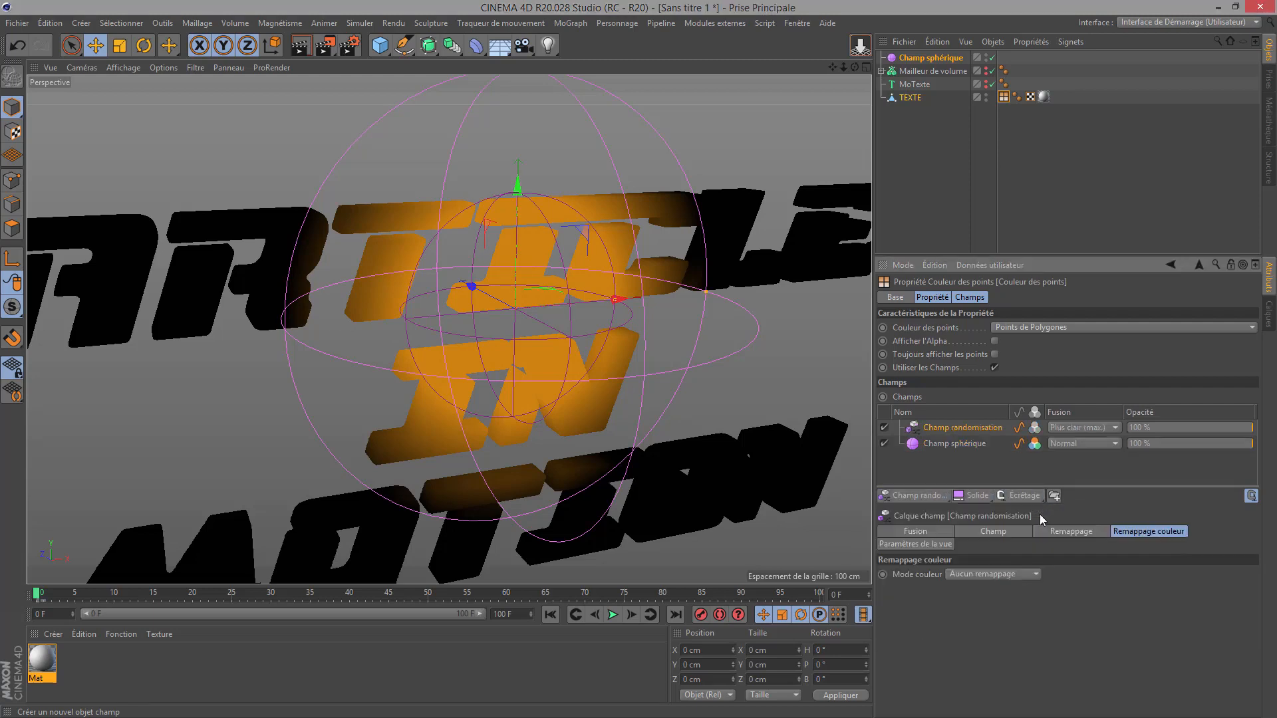
pyautogui.click(1035, 428)
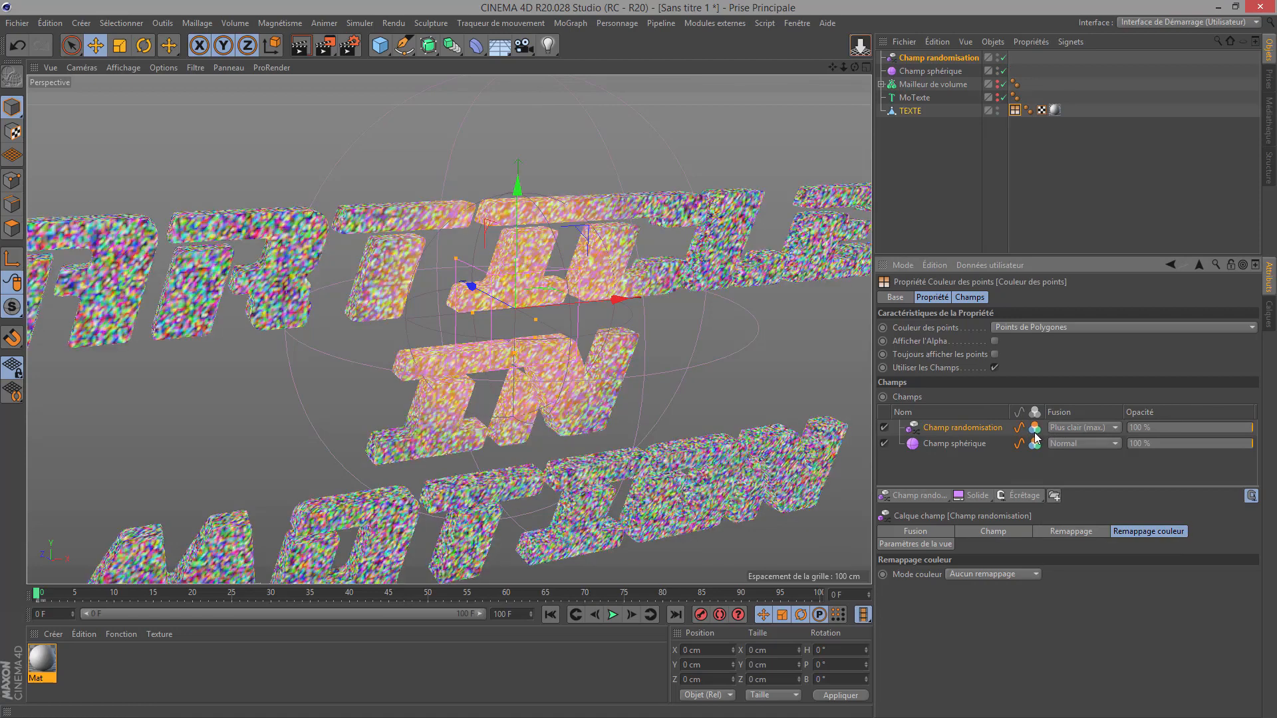
pyautogui.click(1086, 429)
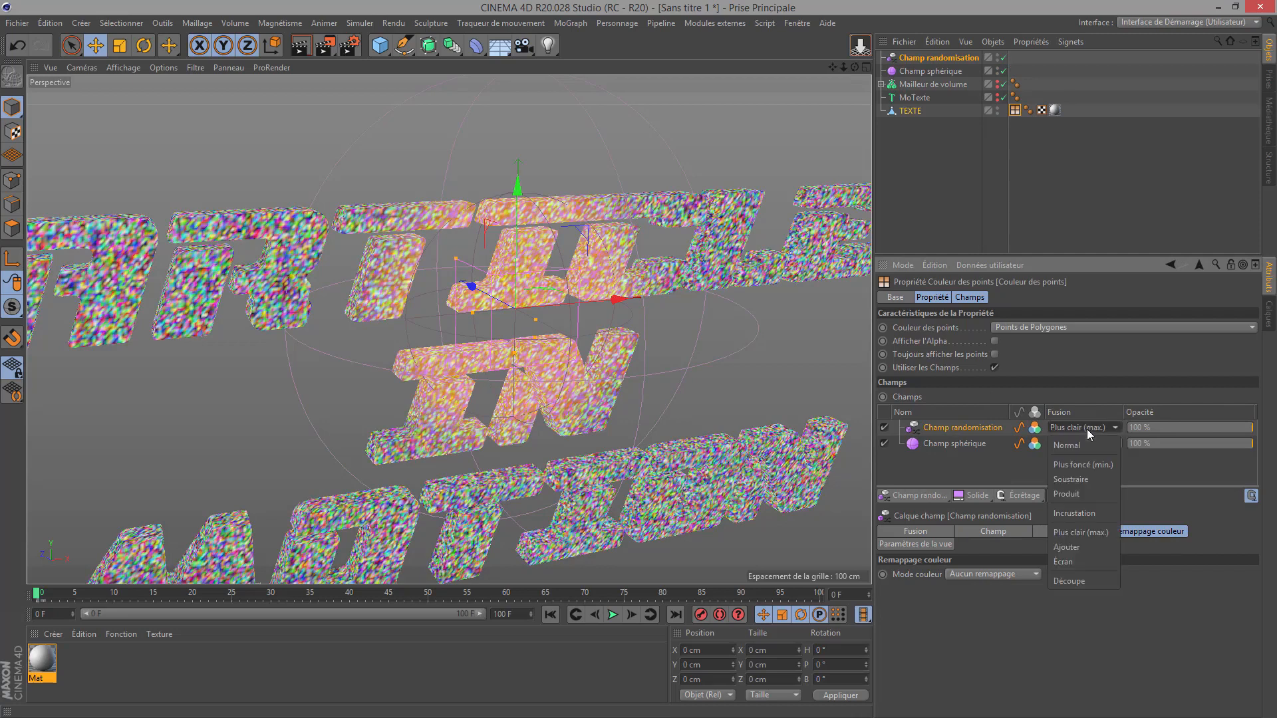
pyautogui.click(1103, 513)
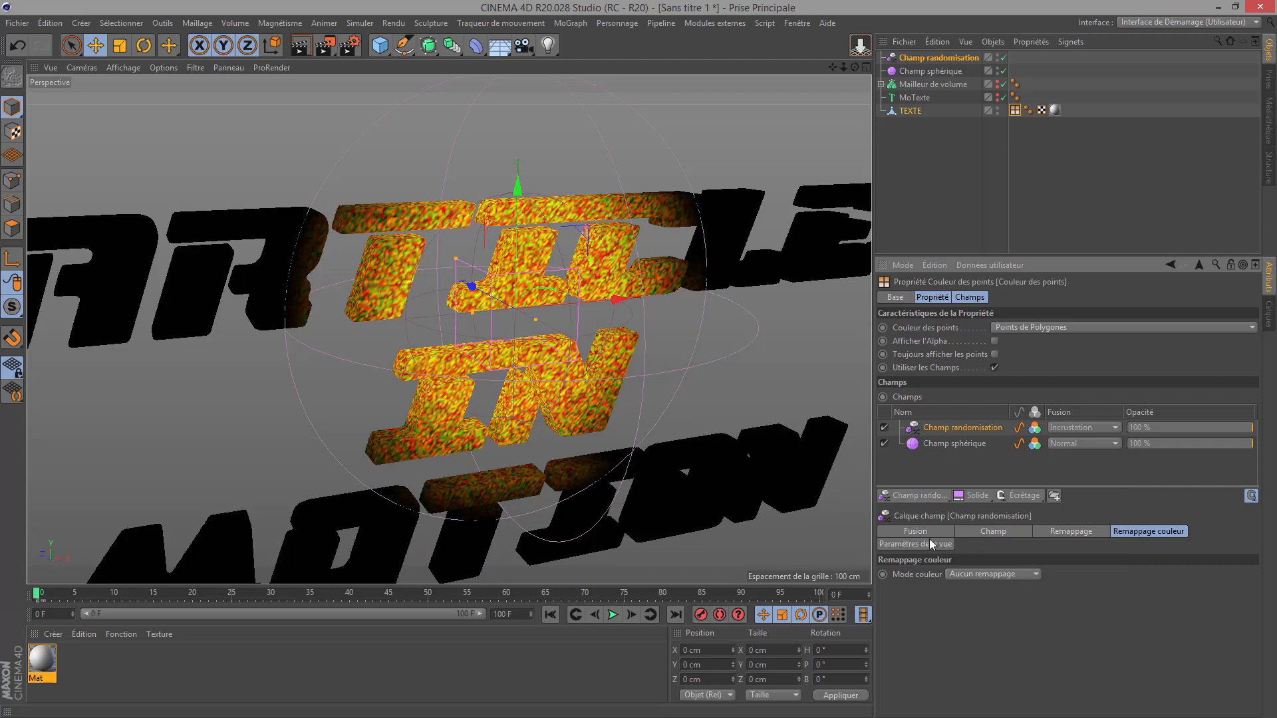
# - Set the random field's randomisation mode to Bruit
pyautogui.click(904, 545)
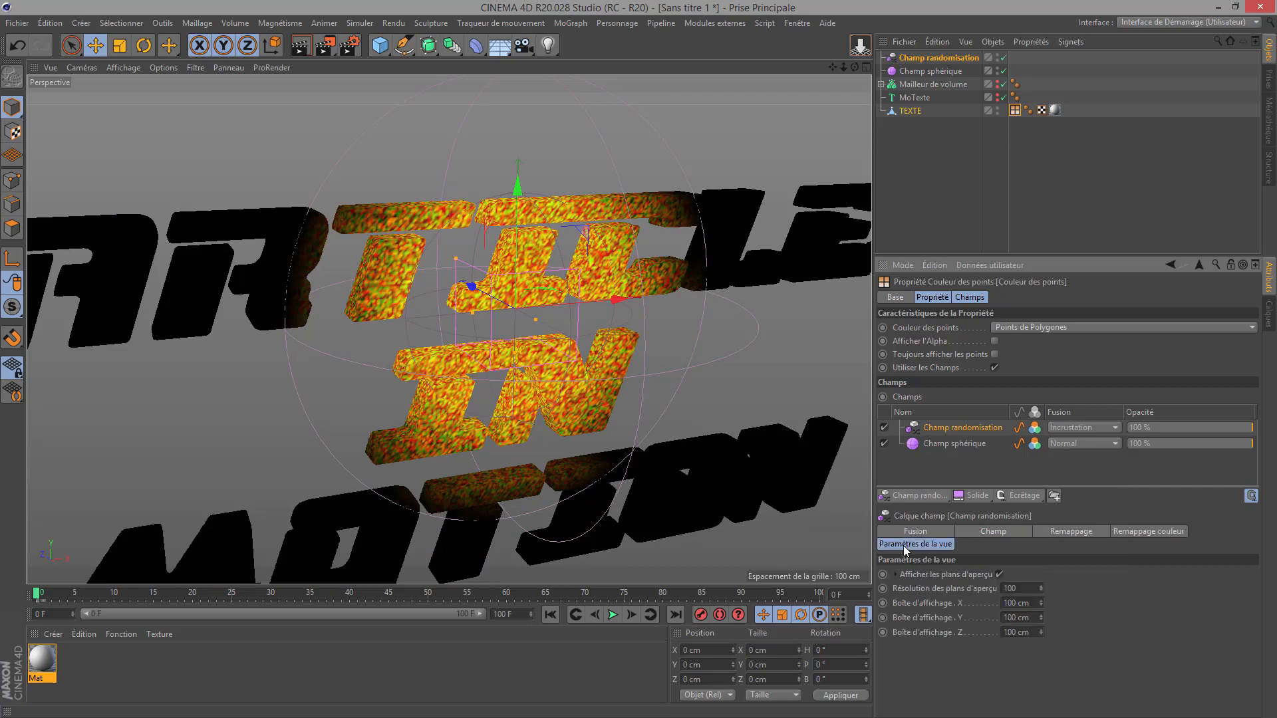
pyautogui.click(1061, 530)
pyautogui.click(990, 531)
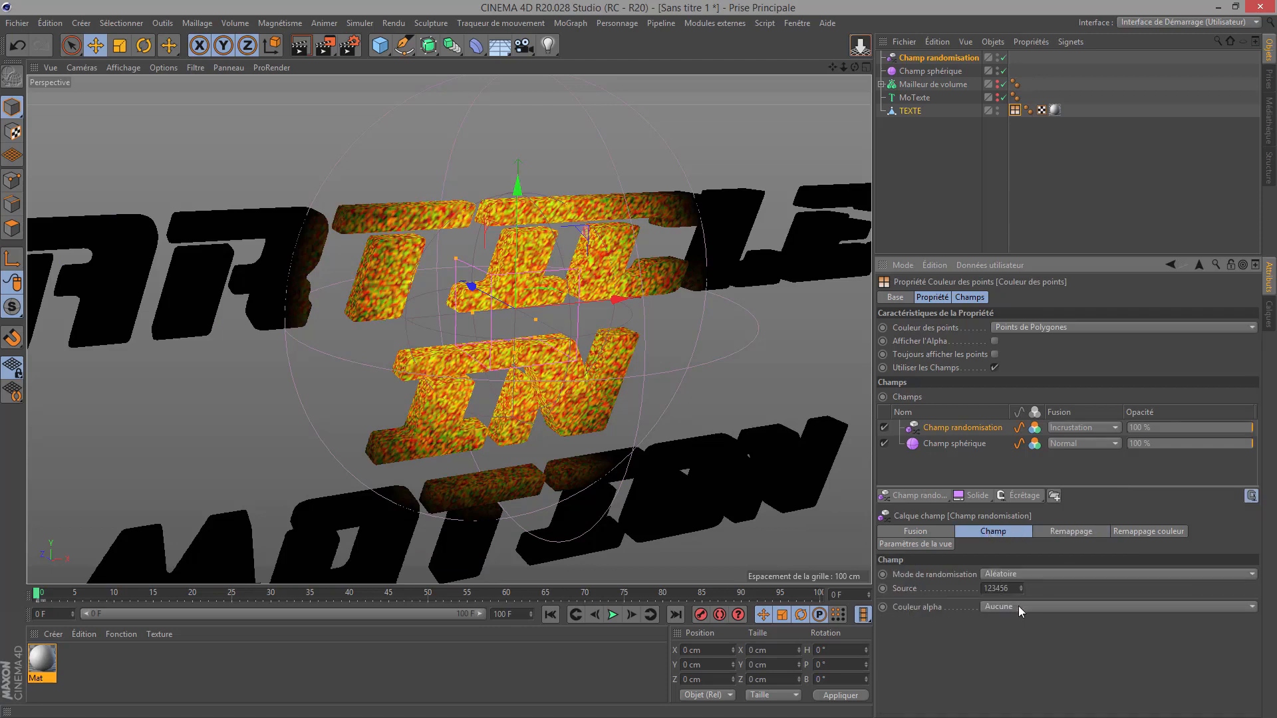
pyautogui.click(1010, 572)
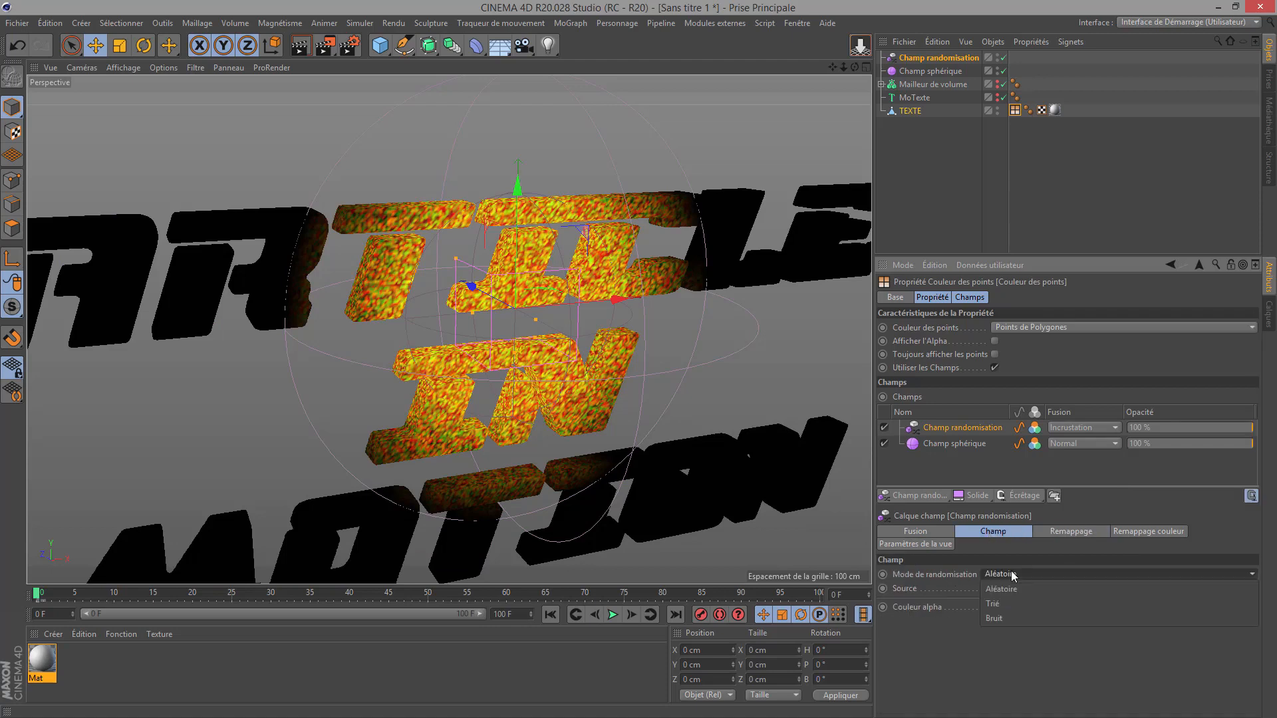
pyautogui.click(1009, 620)
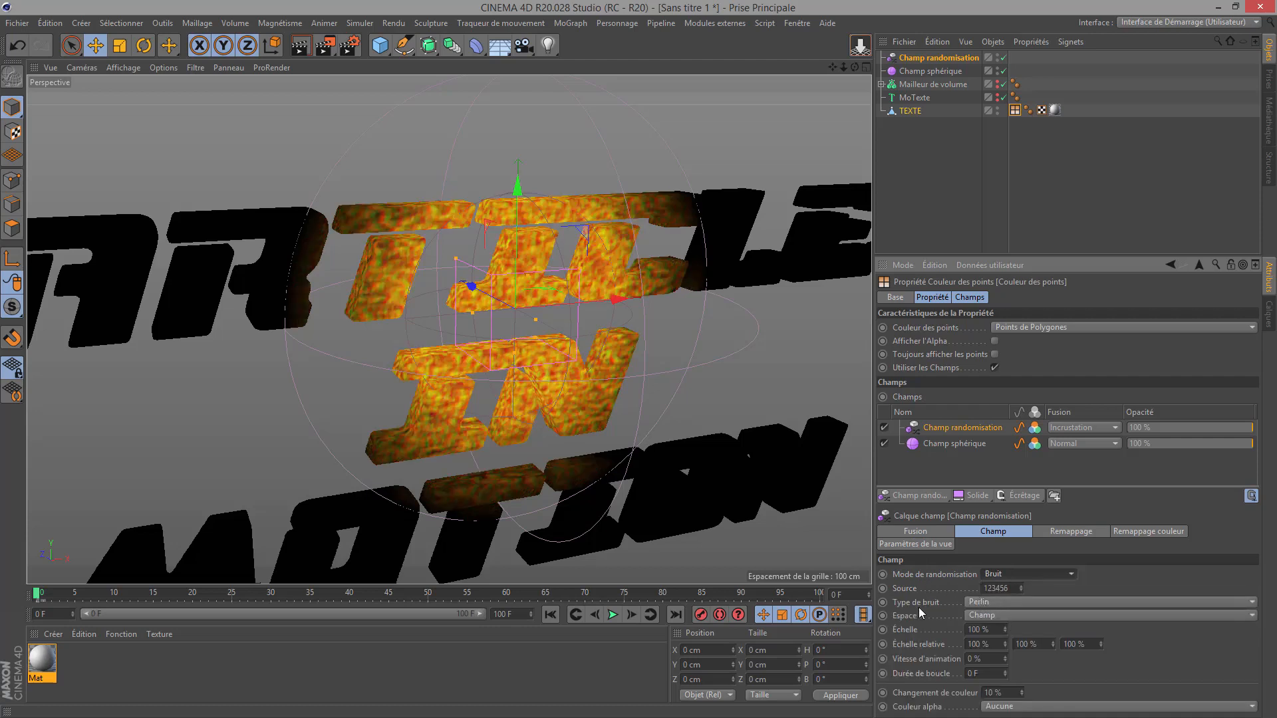
# - Set the random field's noise type to Luka and its scale to 2000 %
pyautogui.click(997, 603)
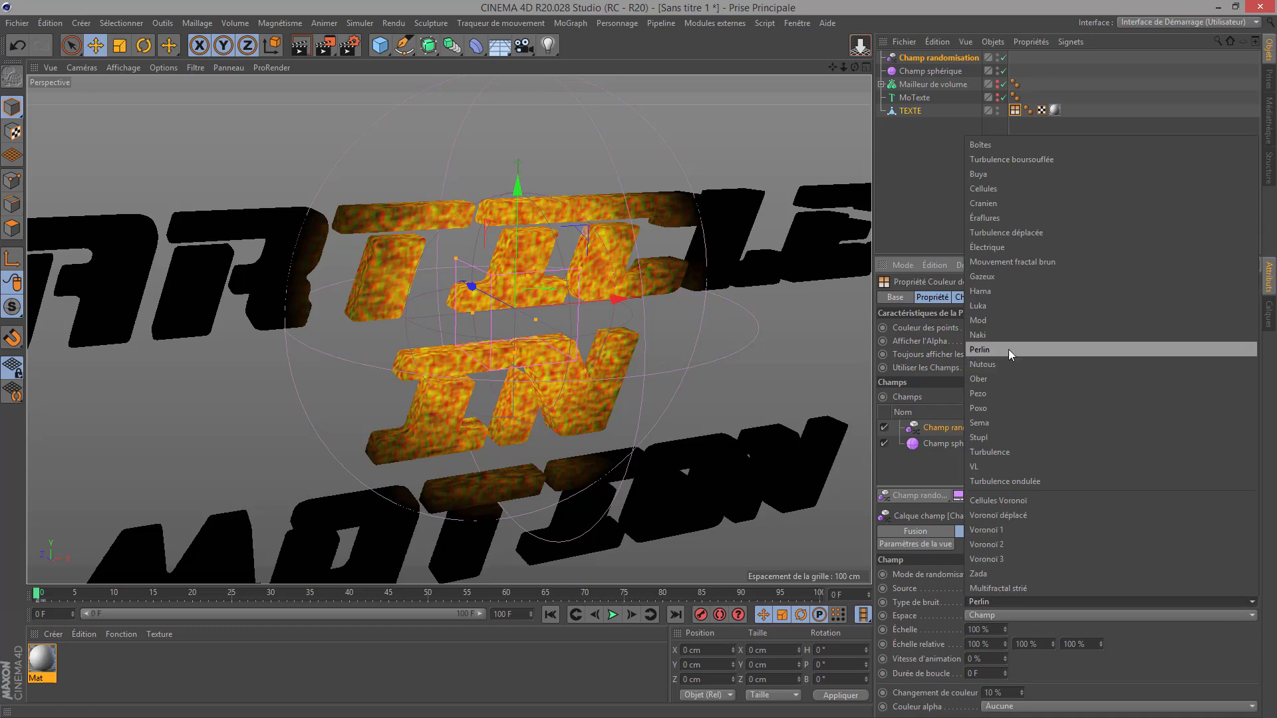
pyautogui.click(1007, 304)
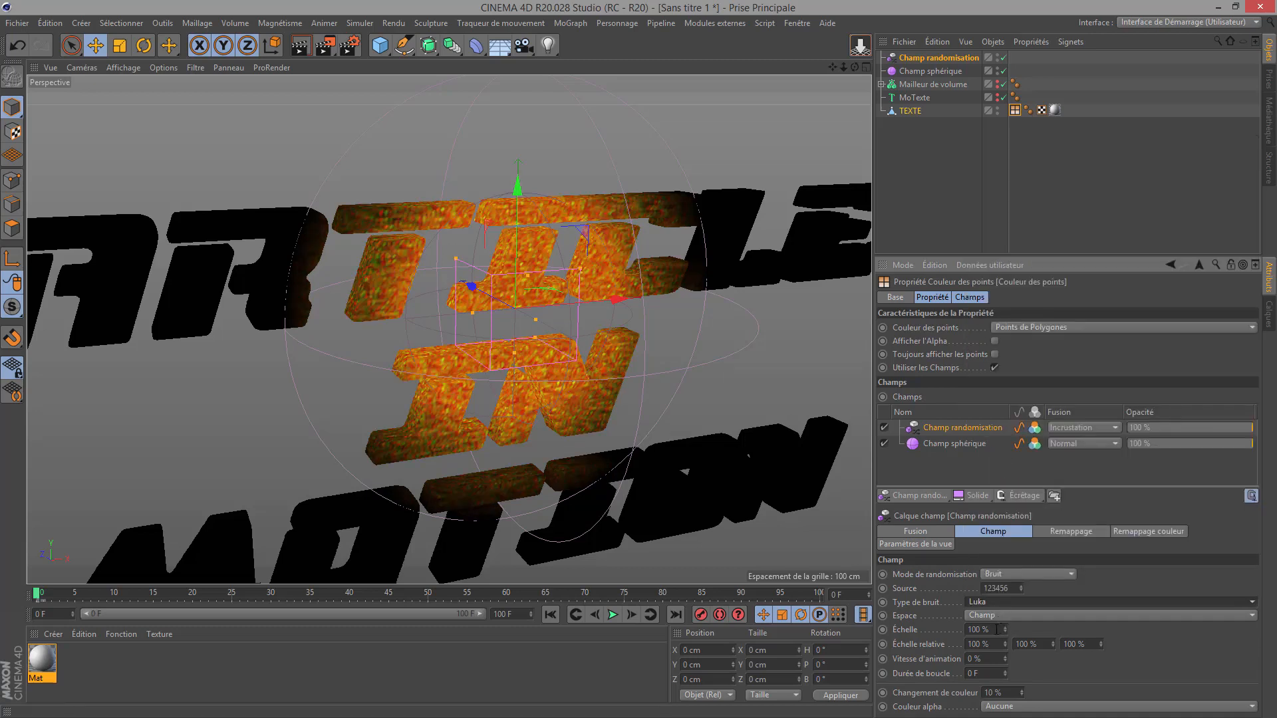
pyautogui.moveTo(999, 629); pyautogui.dragTo(955, 642)
pyautogui.write('2000')
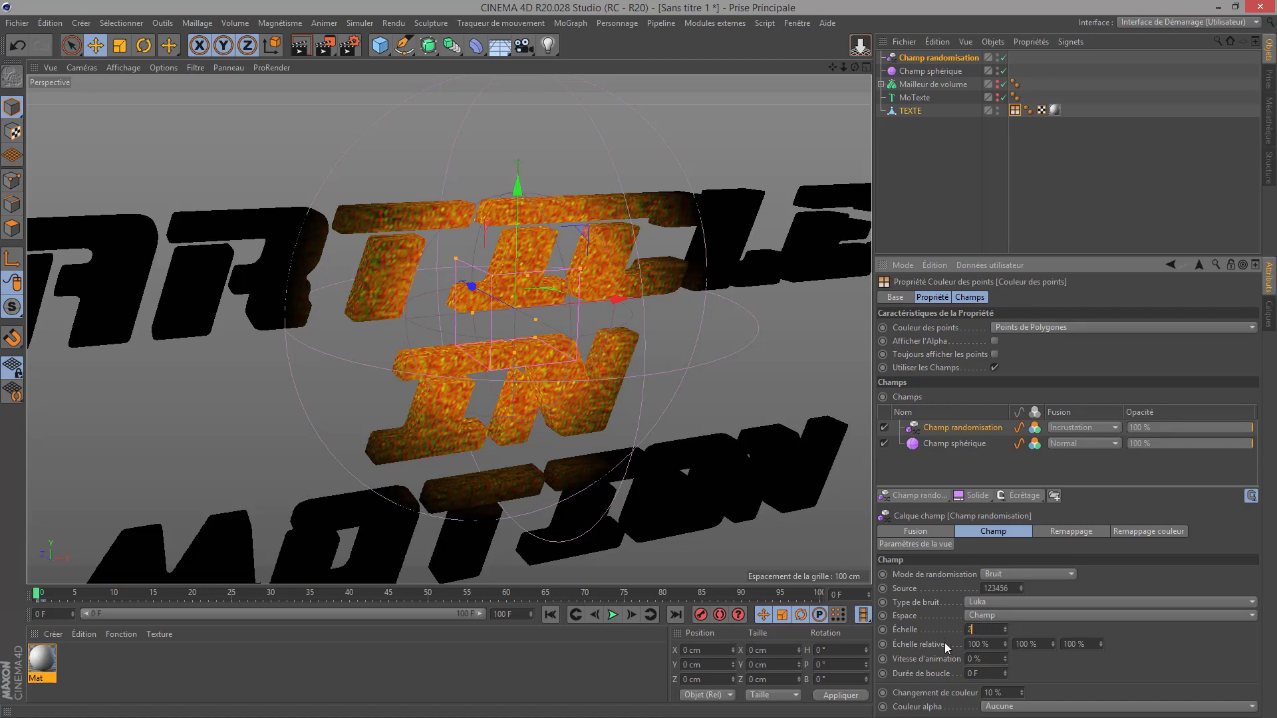
pyautogui.press('Return')
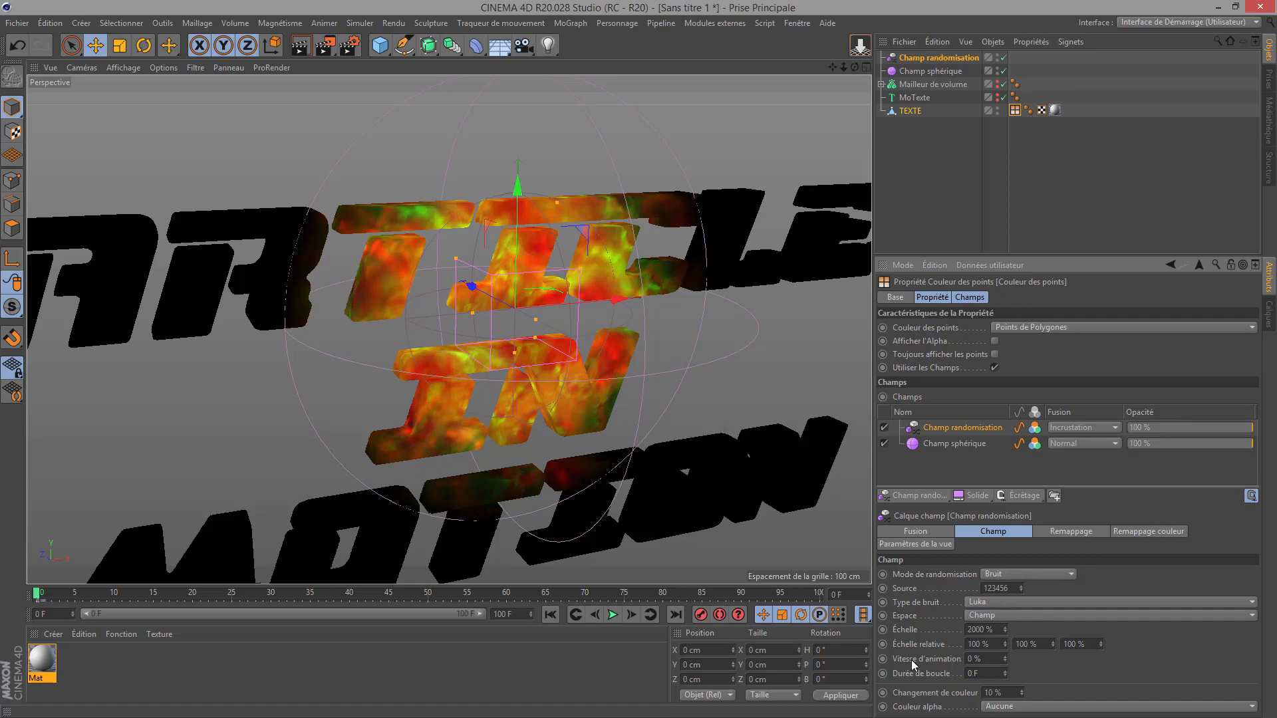
# - Set the random field's animation speed to 100 % and play the animation from the start to preview the moving noise
pyautogui.click(612, 615)
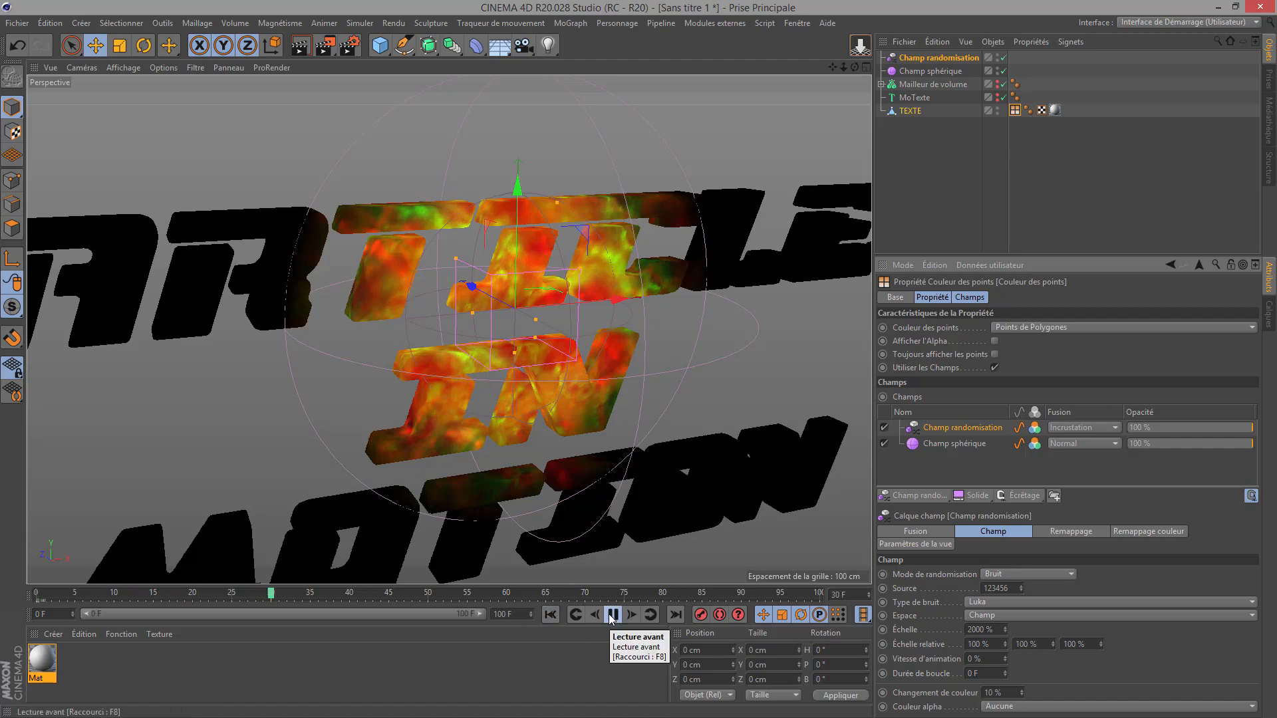
pyautogui.click(612, 614)
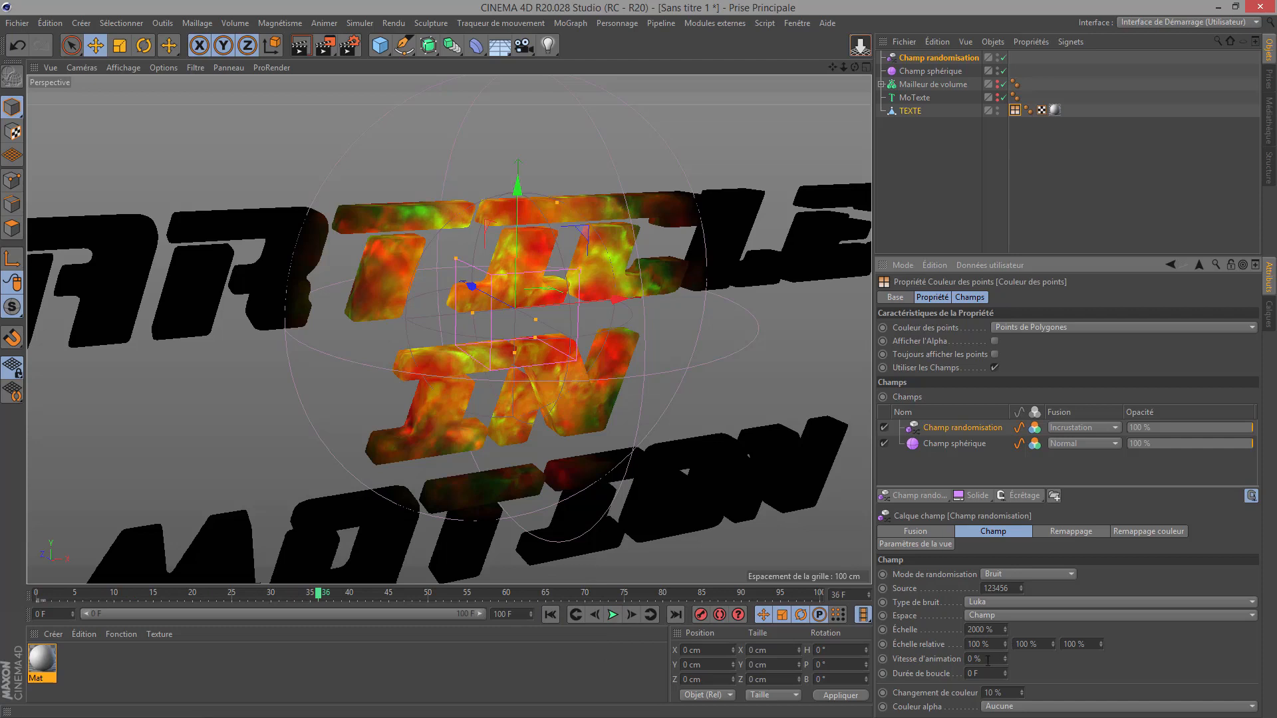
pyautogui.write('100')
pyautogui.click(549, 615)
pyautogui.click(610, 615)
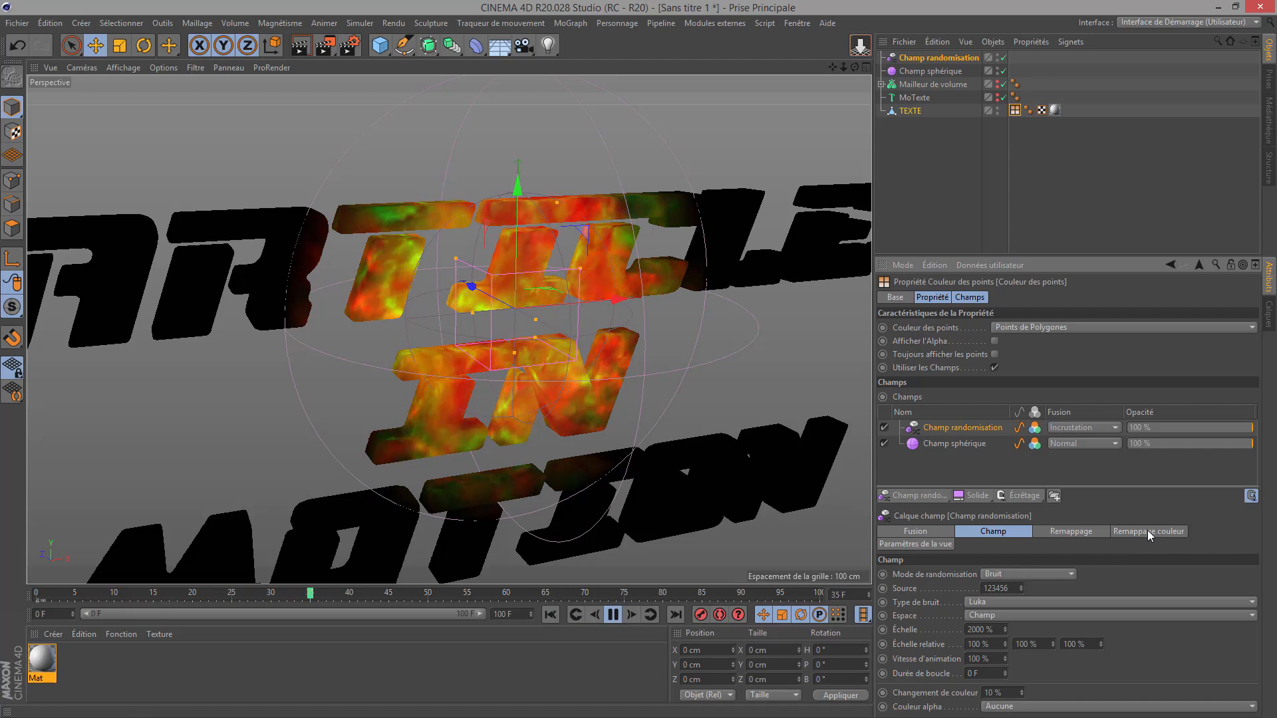
pyautogui.click(612, 616)
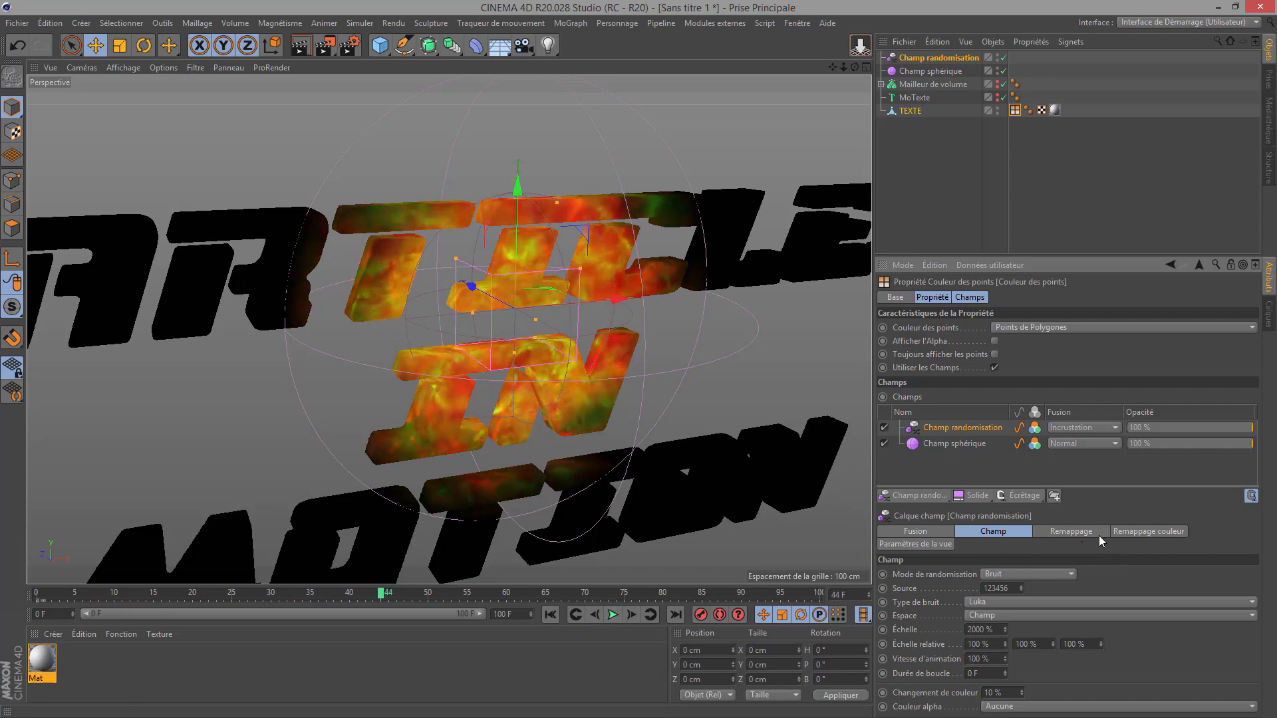
# - Set the random field's color remapping mode to Dégradé, keeping the default black-to-white gradient
pyautogui.click(1142, 531)
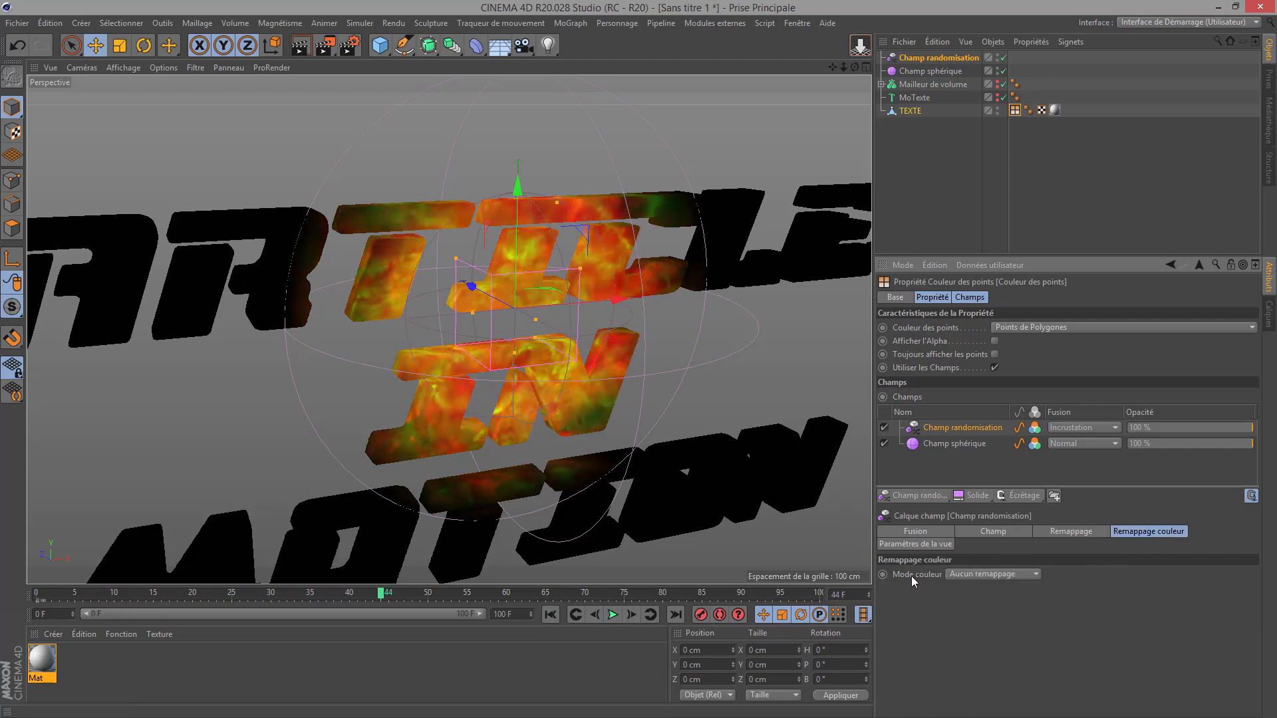
pyautogui.click(994, 572)
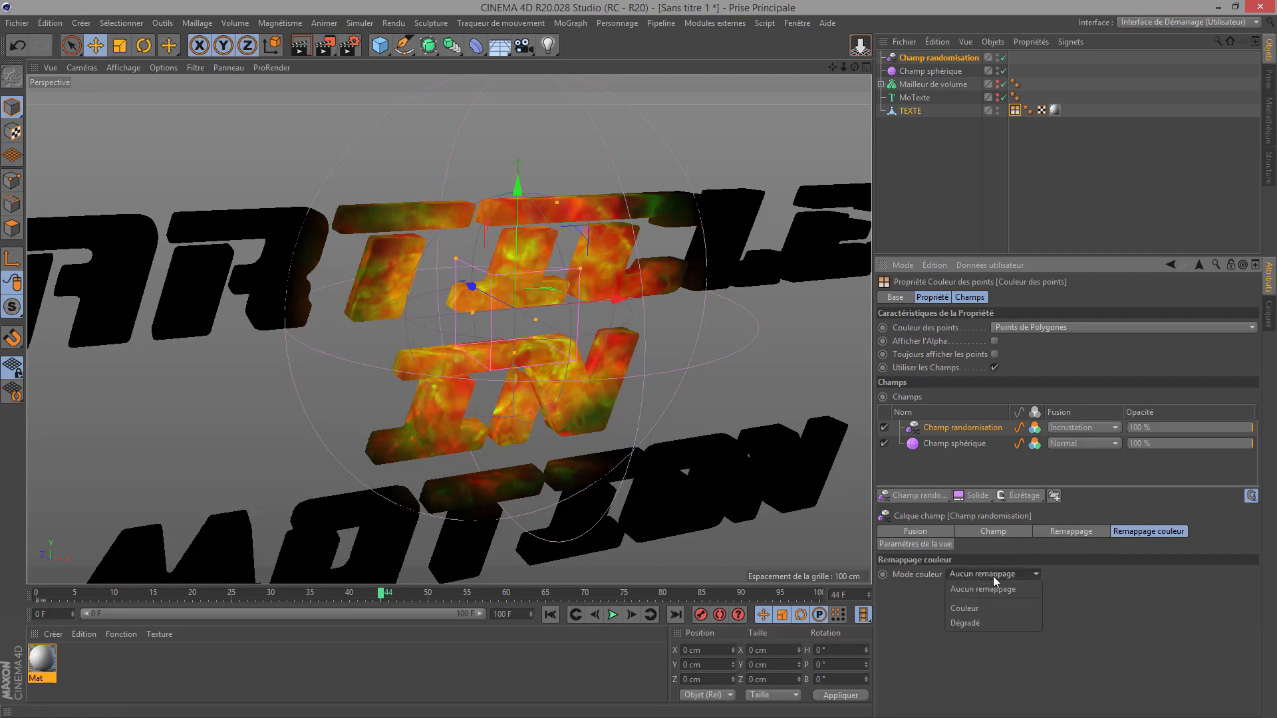
pyautogui.click(981, 625)
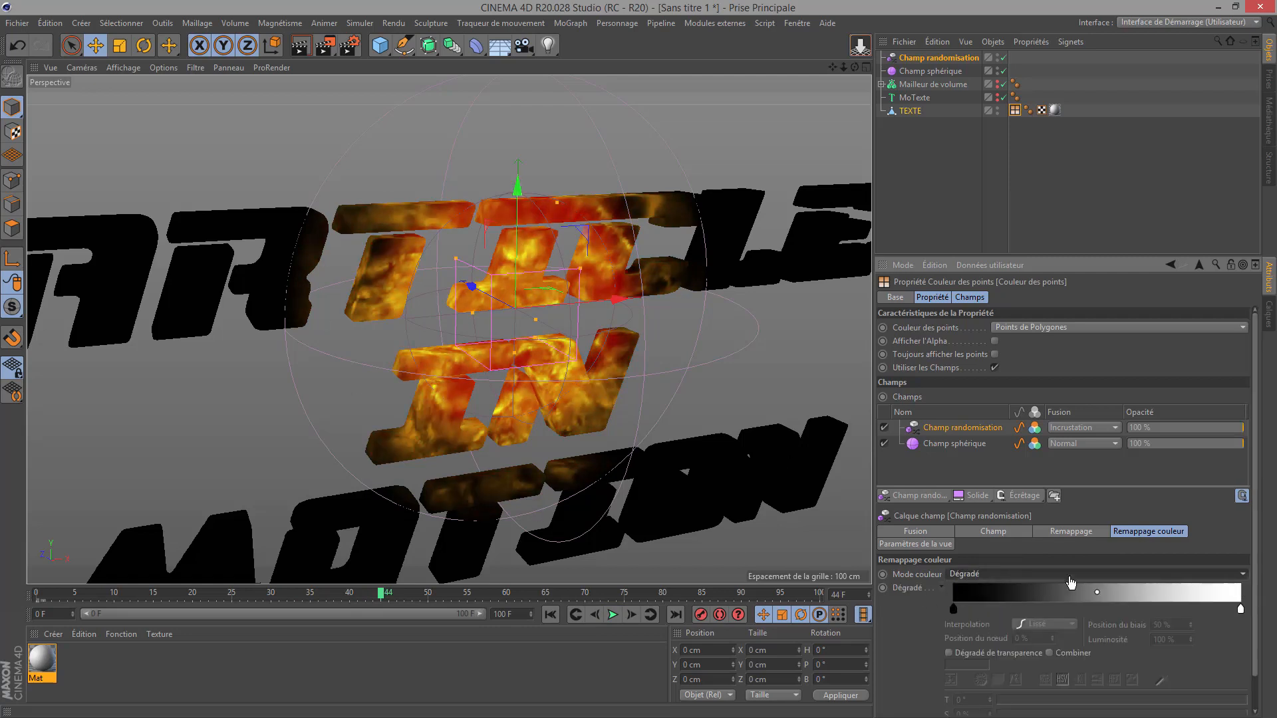
# - Switch the random field's blending to Normal to view the gradient noise alone, and restore it to Incrustation
pyautogui.click(1060, 430)
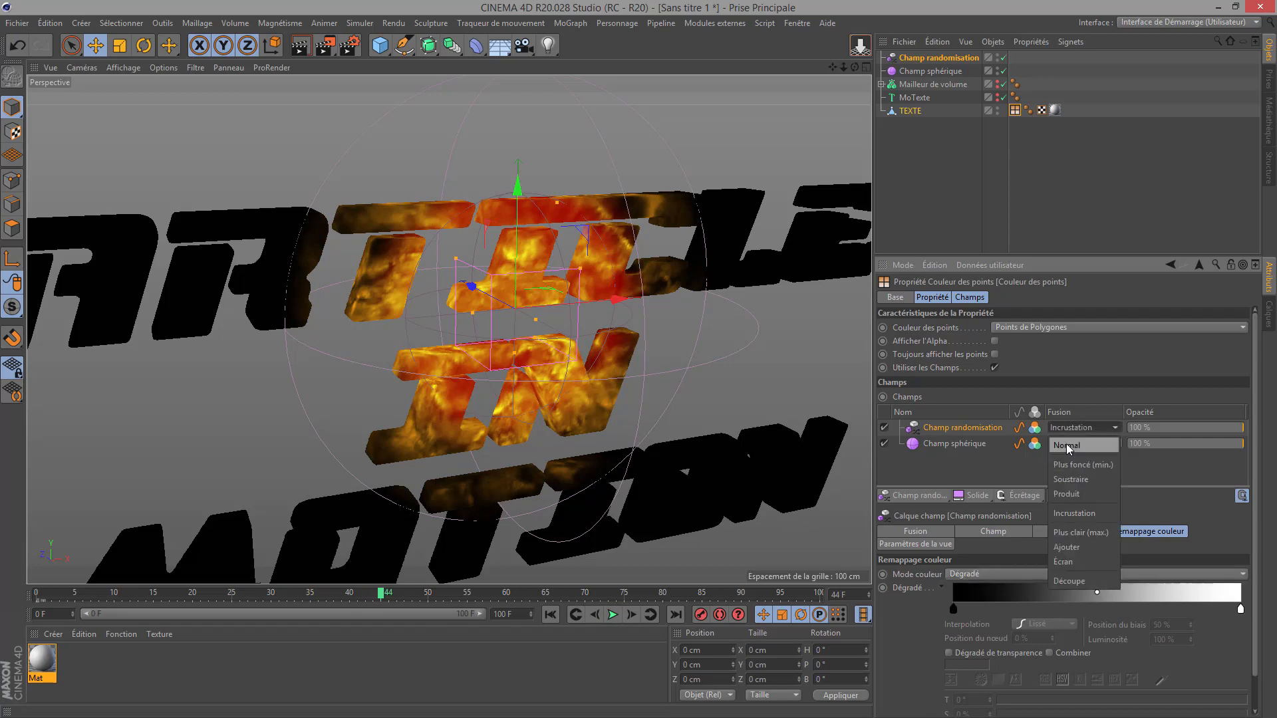
pyautogui.click(1067, 445)
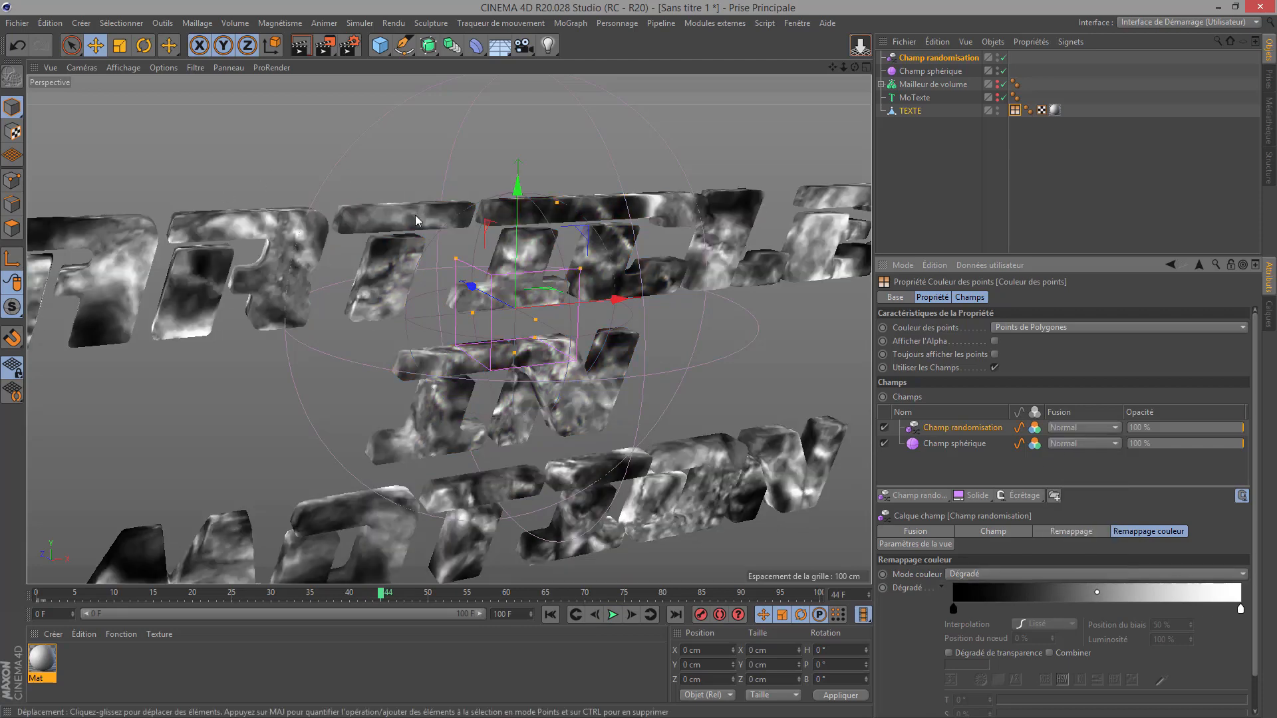
pyautogui.click(1074, 429)
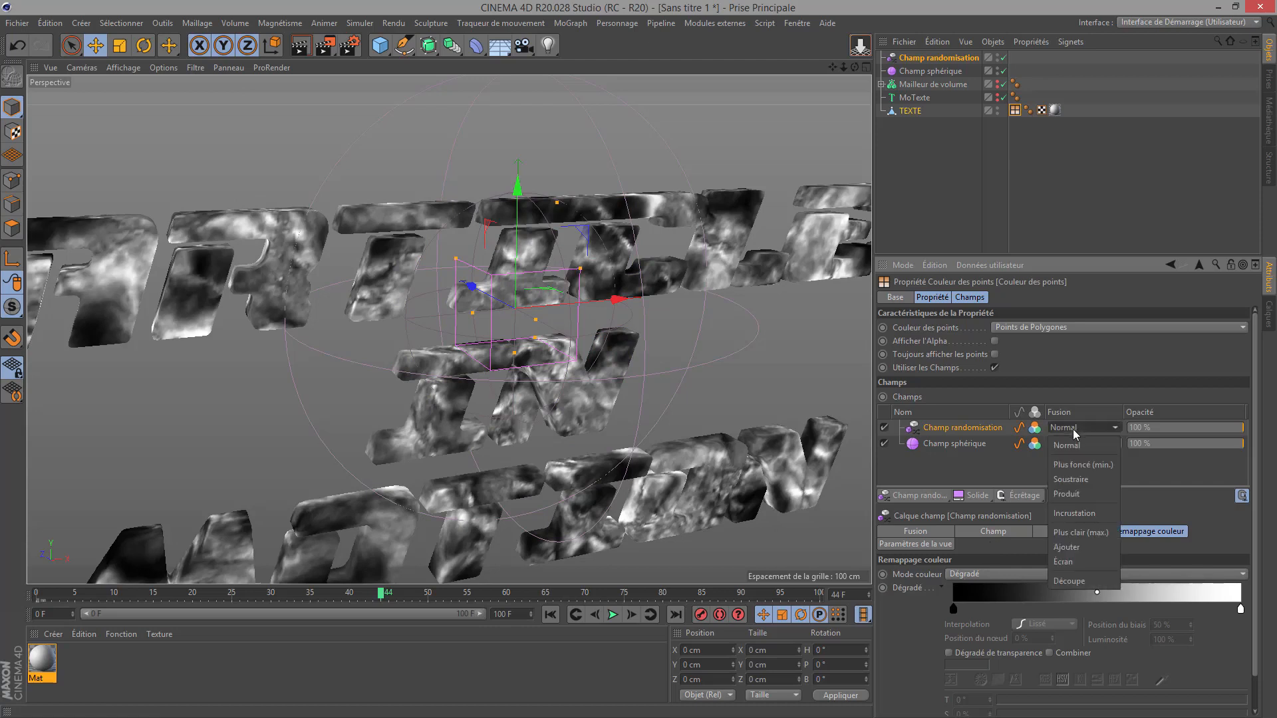
pyautogui.click(1067, 514)
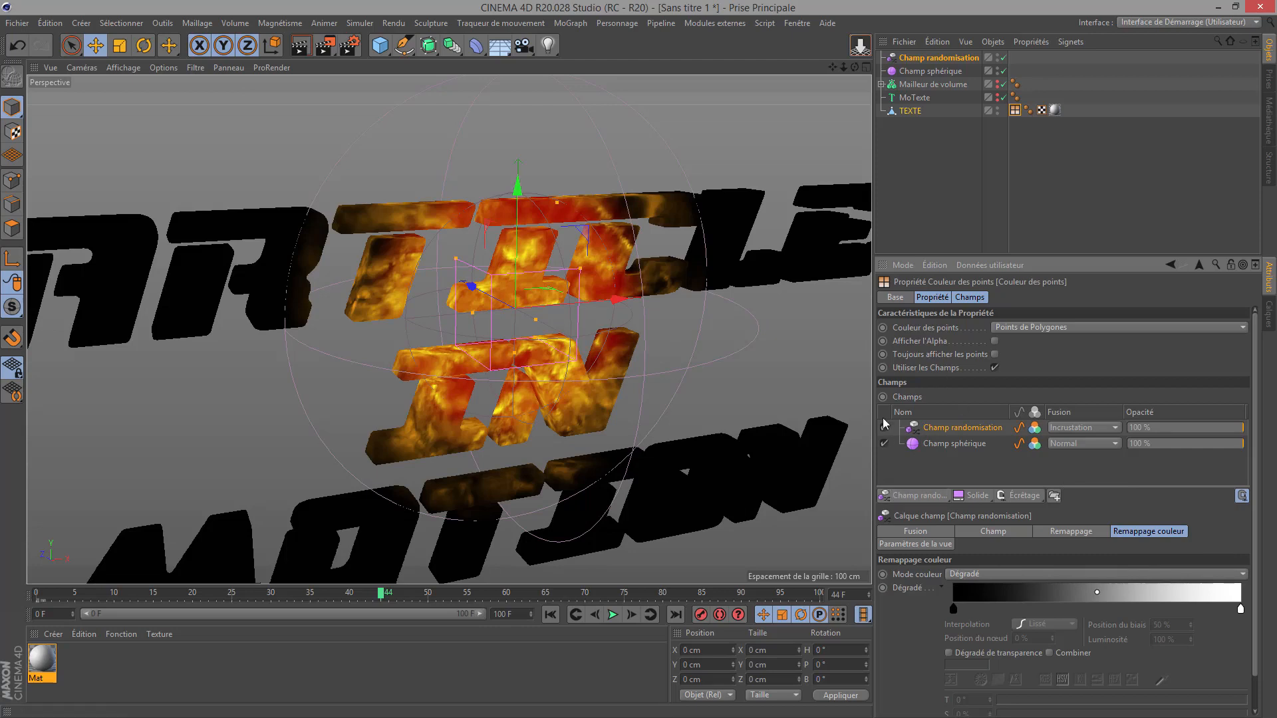
# - Add a formula field (Champ formule) above the random field, set its blending to Incrustation and its color hue to 42°
pyautogui.click(907, 496)
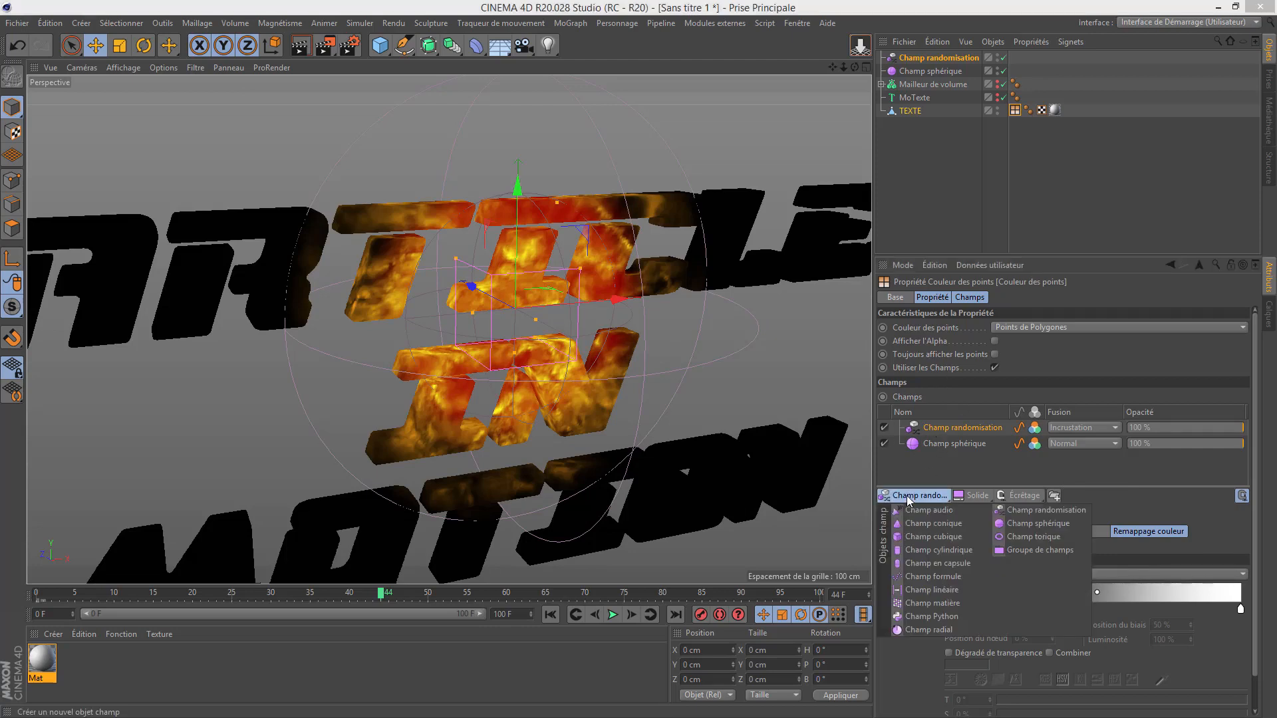
pyautogui.click(919, 577)
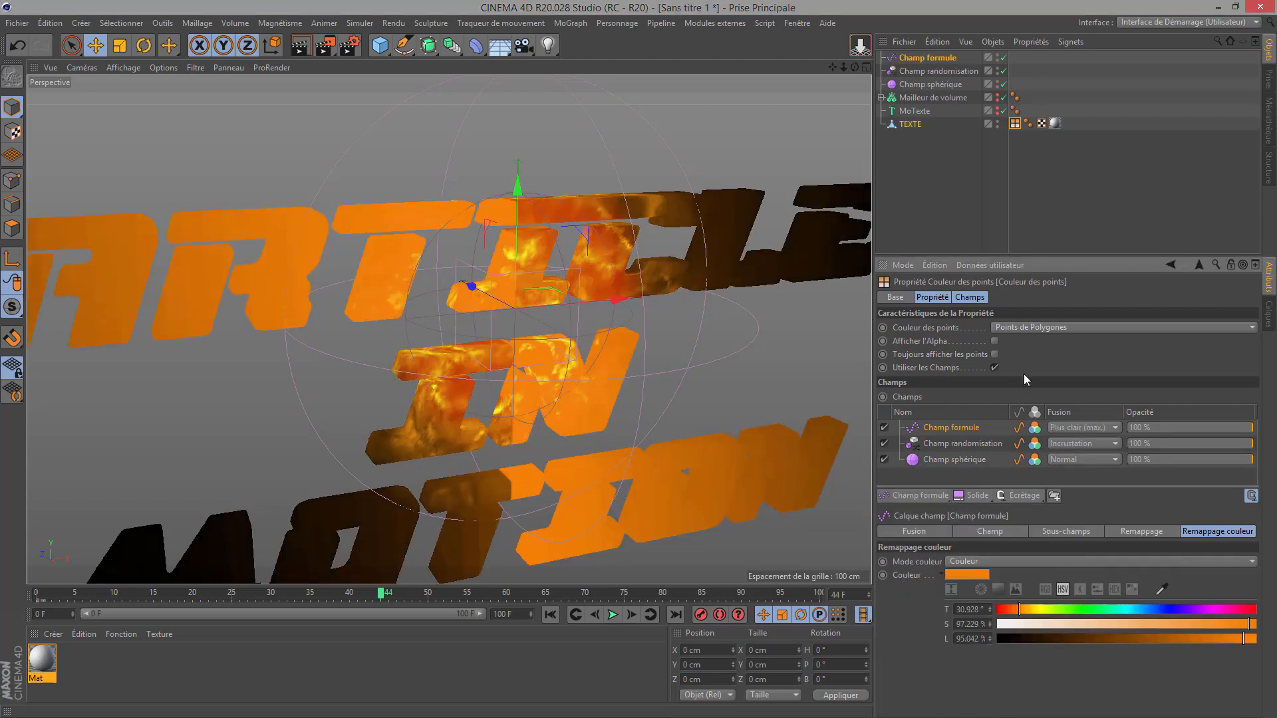
pyautogui.click(1091, 429)
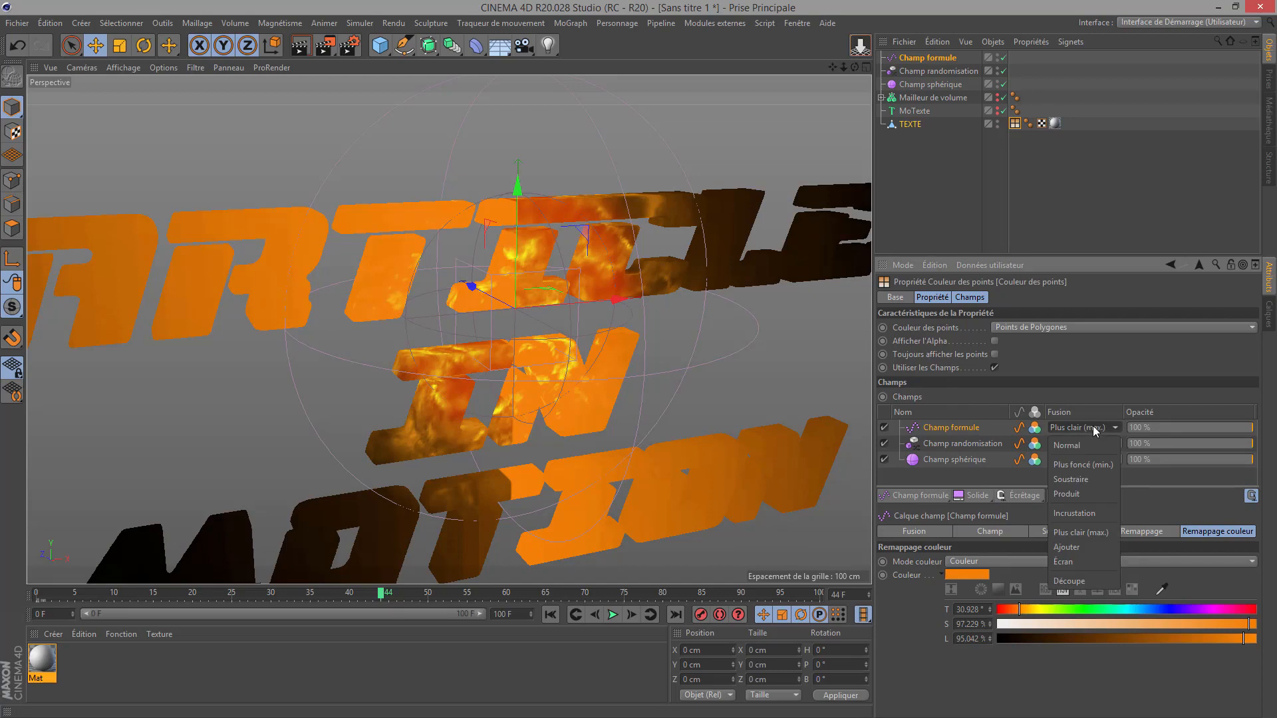
pyautogui.click(1083, 517)
pyautogui.moveTo(1017, 607)
pyautogui.mouseDown()
pyautogui.moveTo(997, 612)
pyautogui.moveTo(1026, 604)
pyautogui.mouseUp()
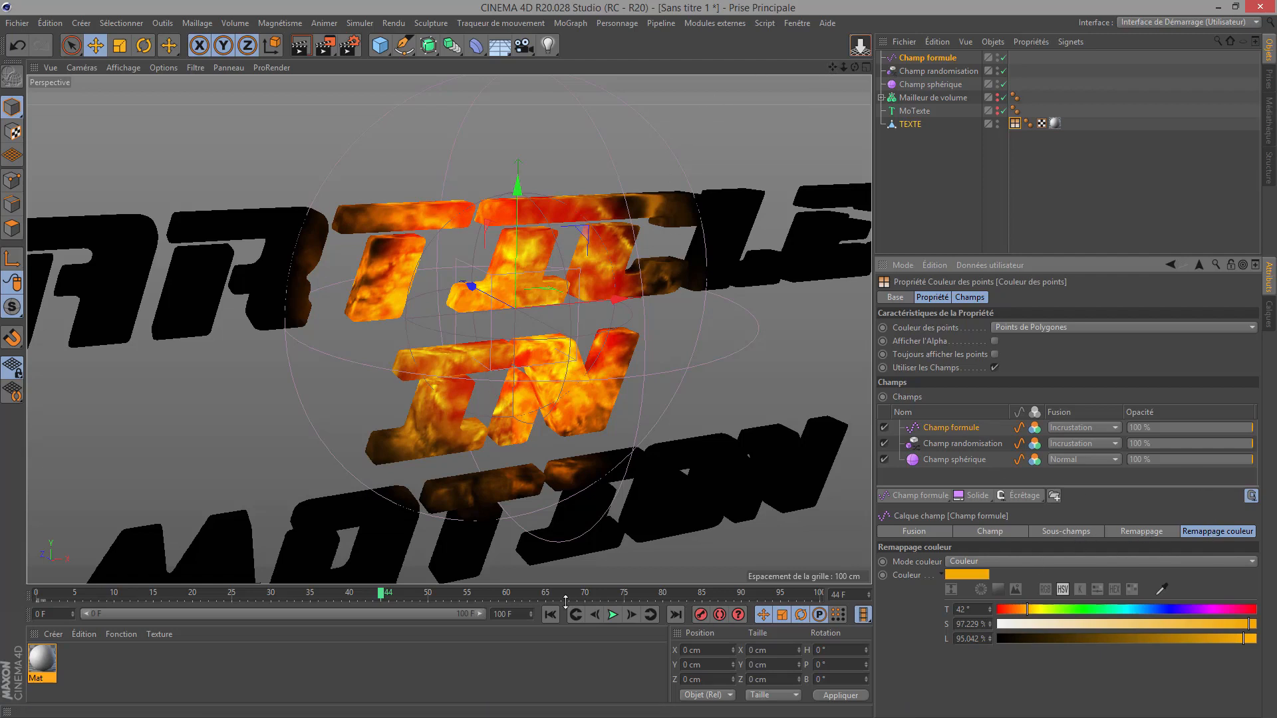
# - Play the animation from the first frame and render the view to check the text's coloring
pyautogui.click(548, 614)
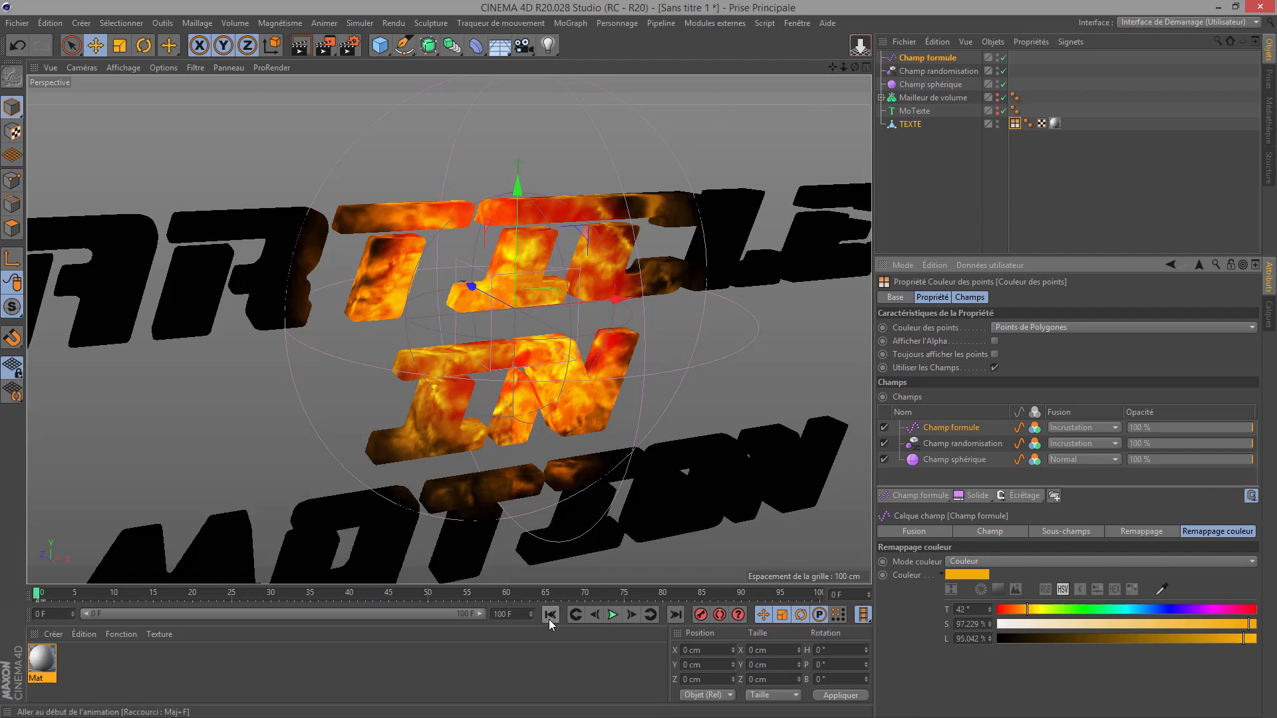
pyautogui.click(610, 613)
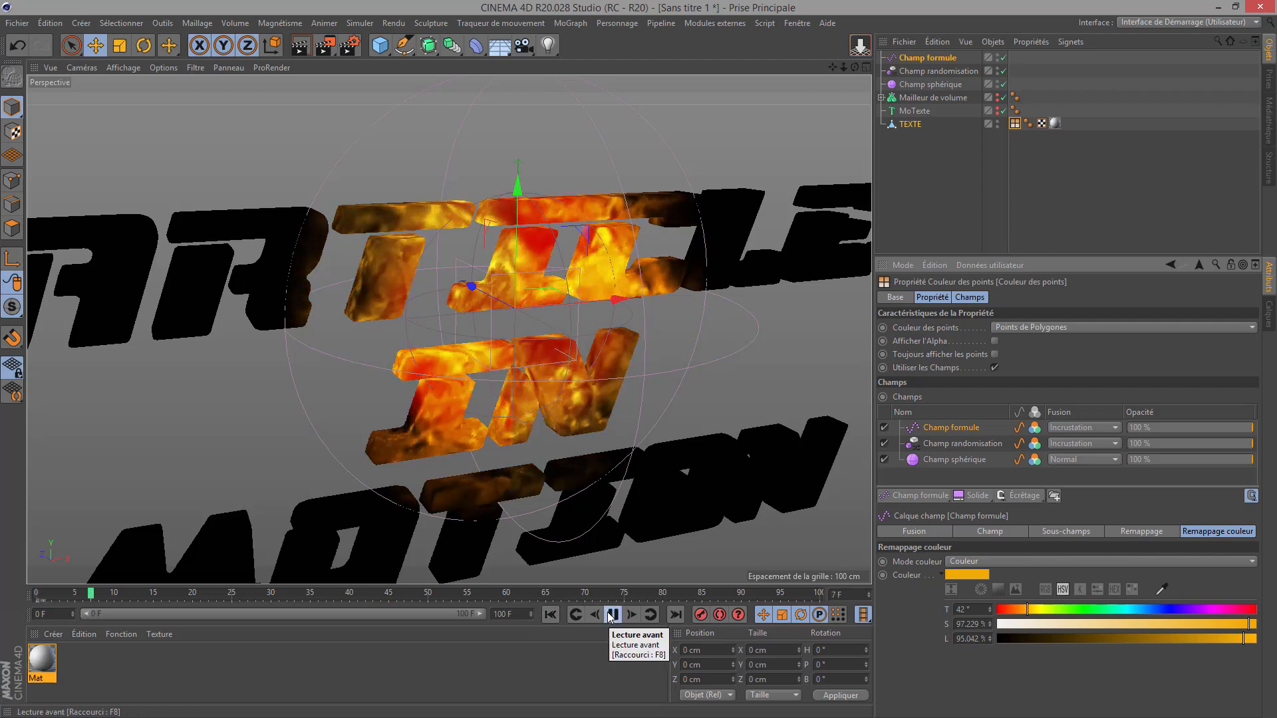
pyautogui.click(610, 614)
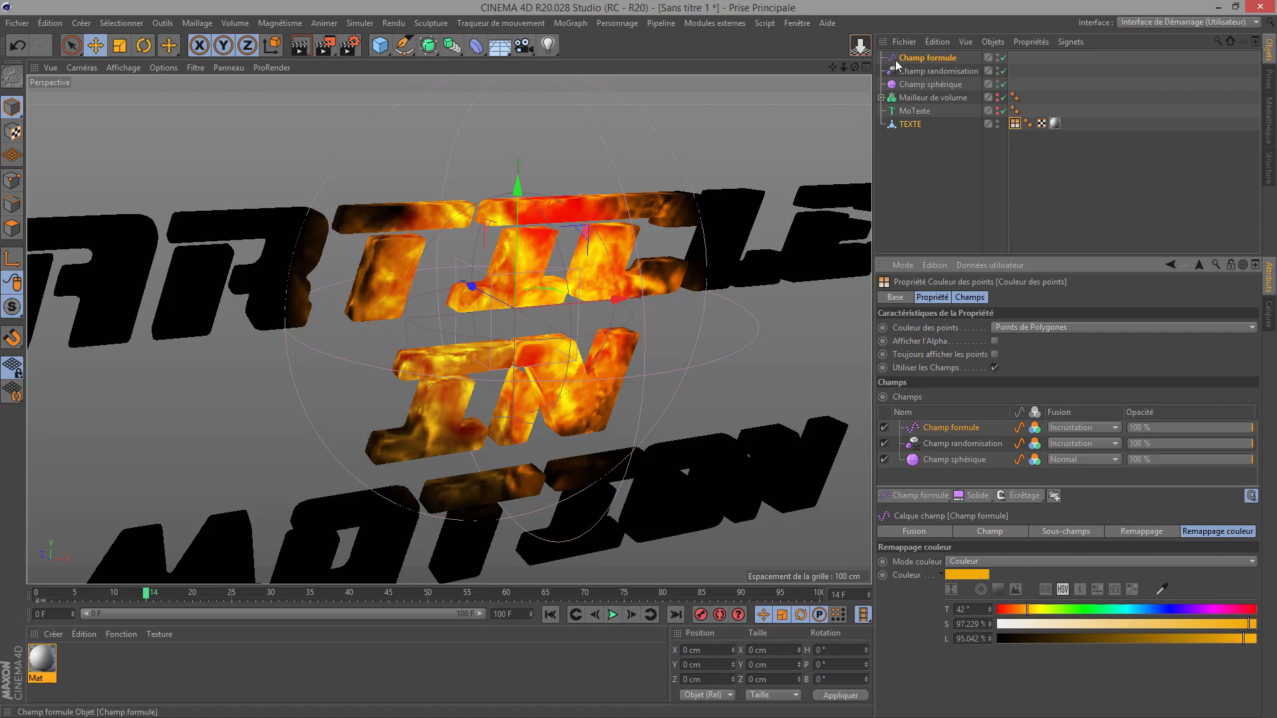
pyautogui.click(300, 46)
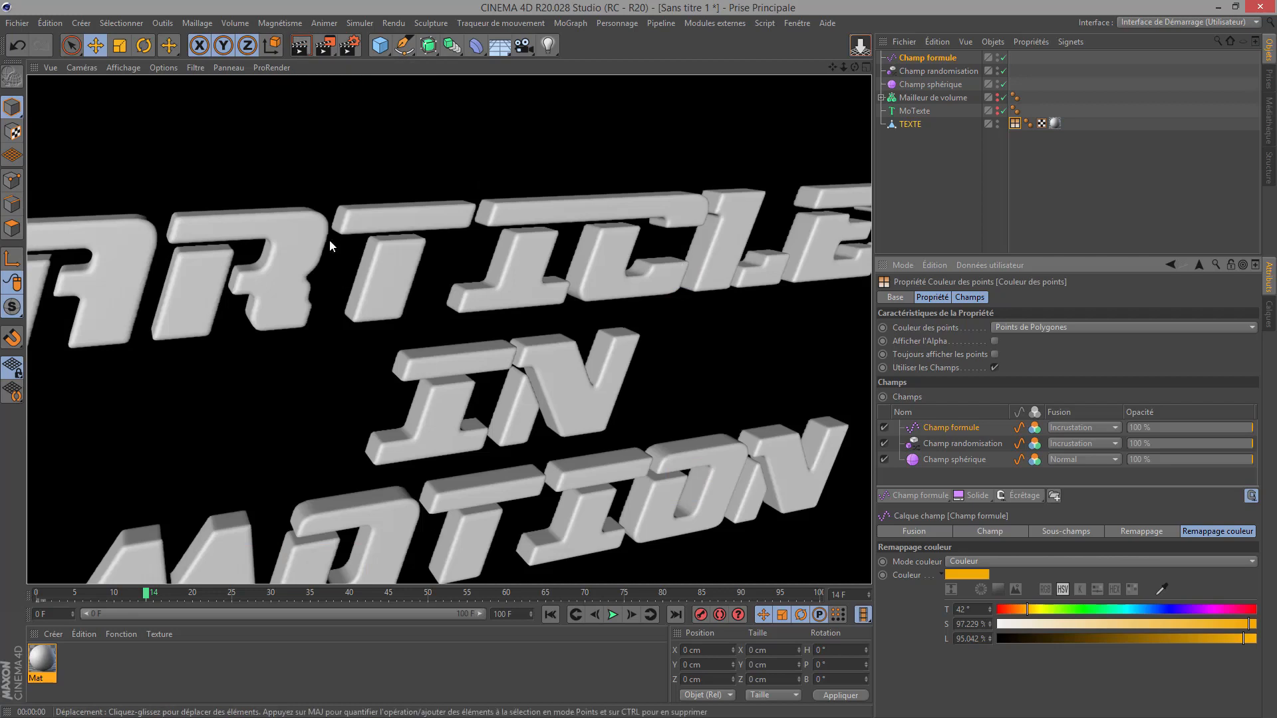
# - Open the Mat material for editing and load the Influence des points effect as its color channel texture
pyautogui.click(1015, 123)
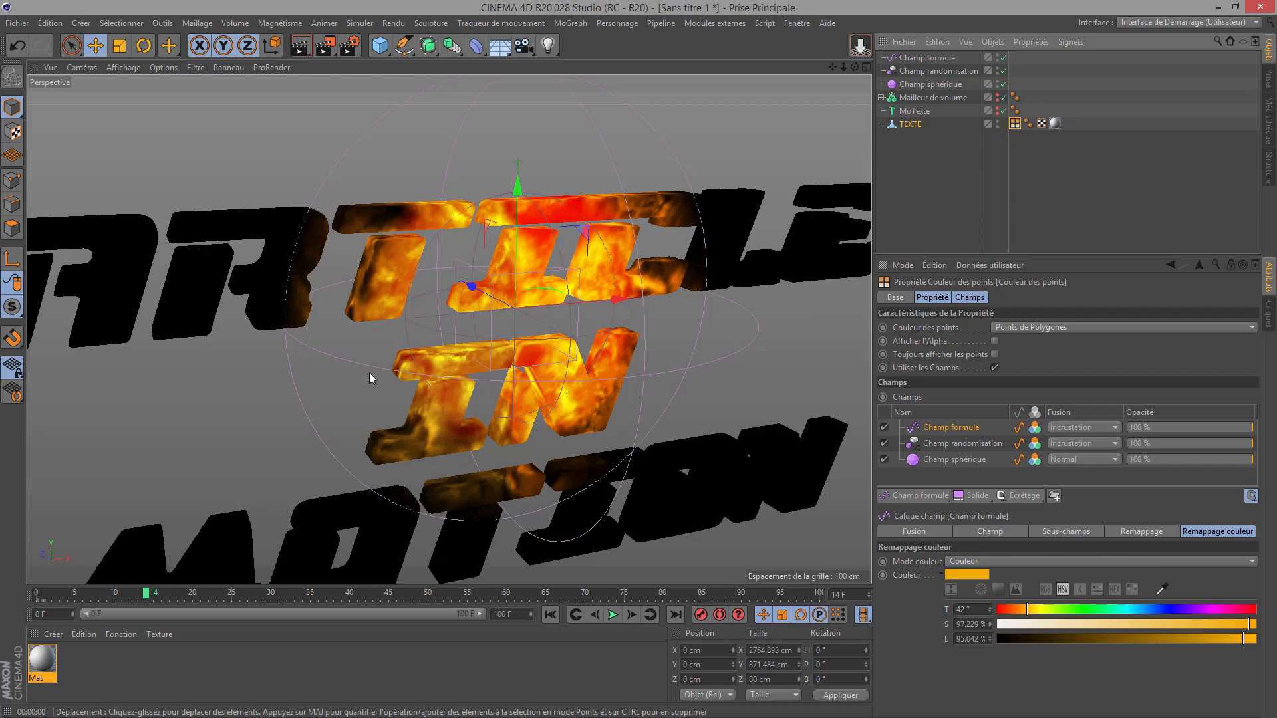
pyautogui.click(40, 658)
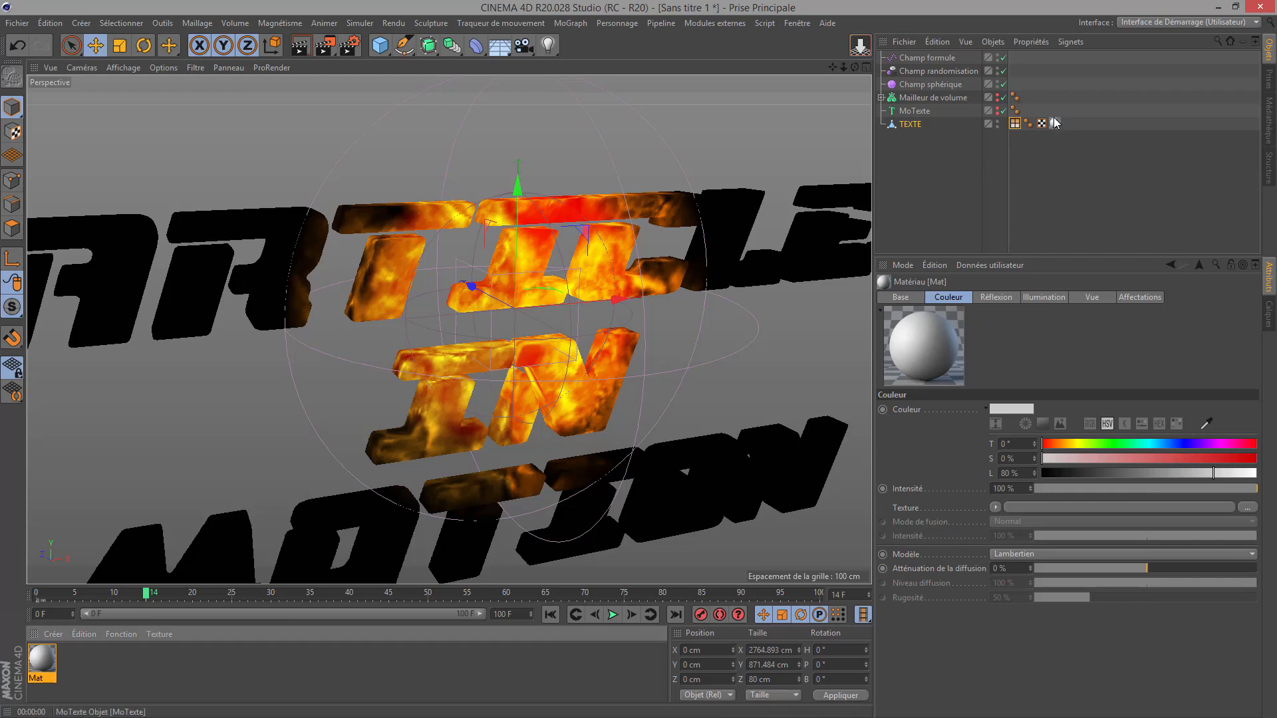
pyautogui.doubleClick(51, 657)
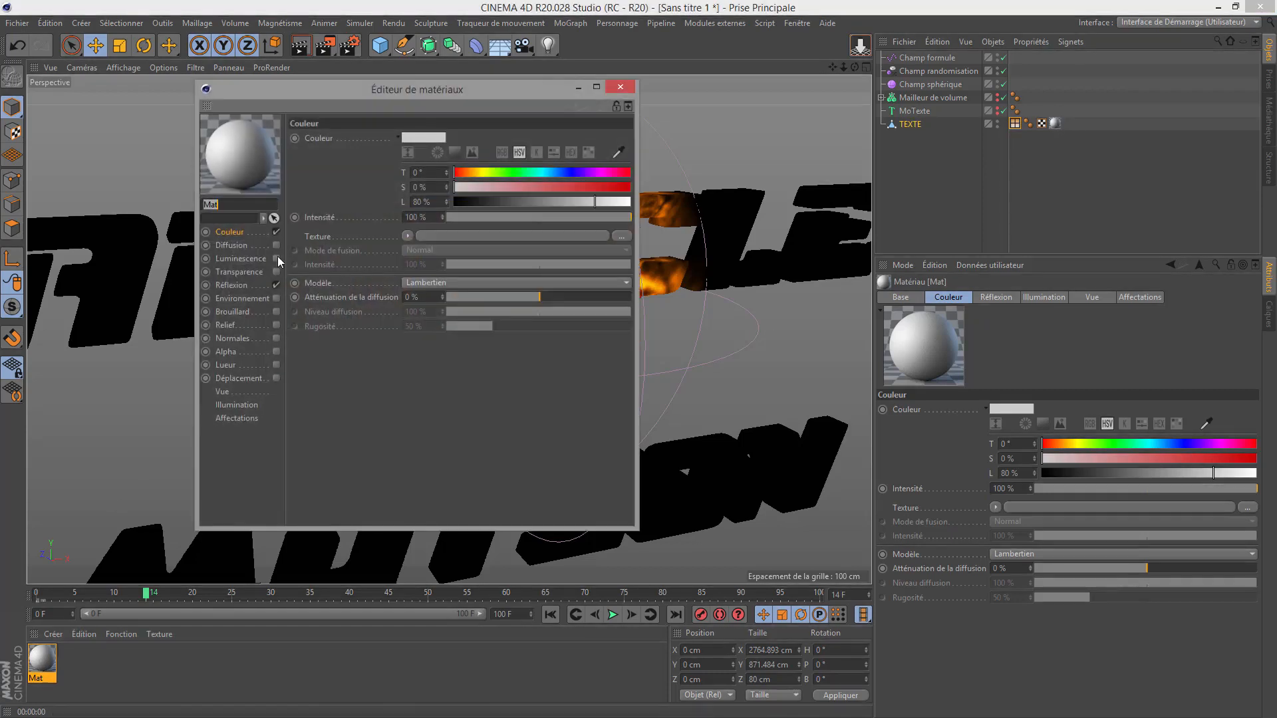
pyautogui.moveTo(311, 92); pyautogui.dragTo(946, 145)
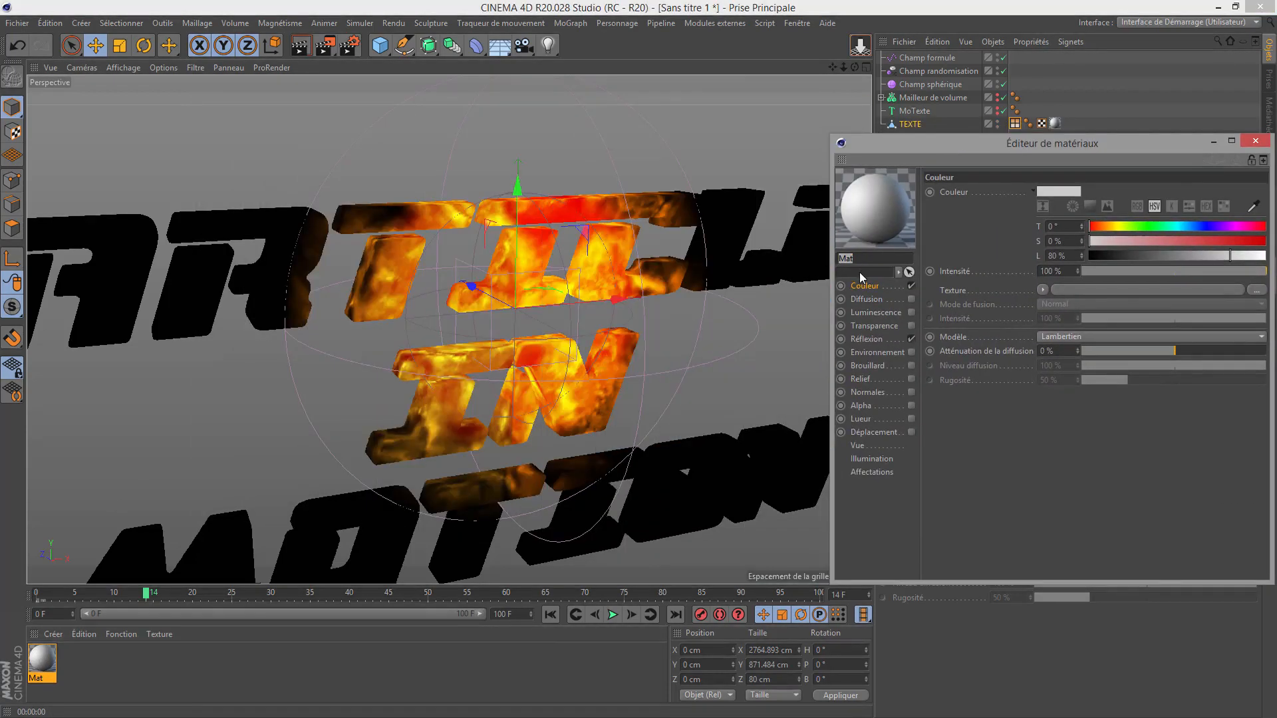
pyautogui.click(1041, 290)
pyautogui.moveTo(1059, 556)
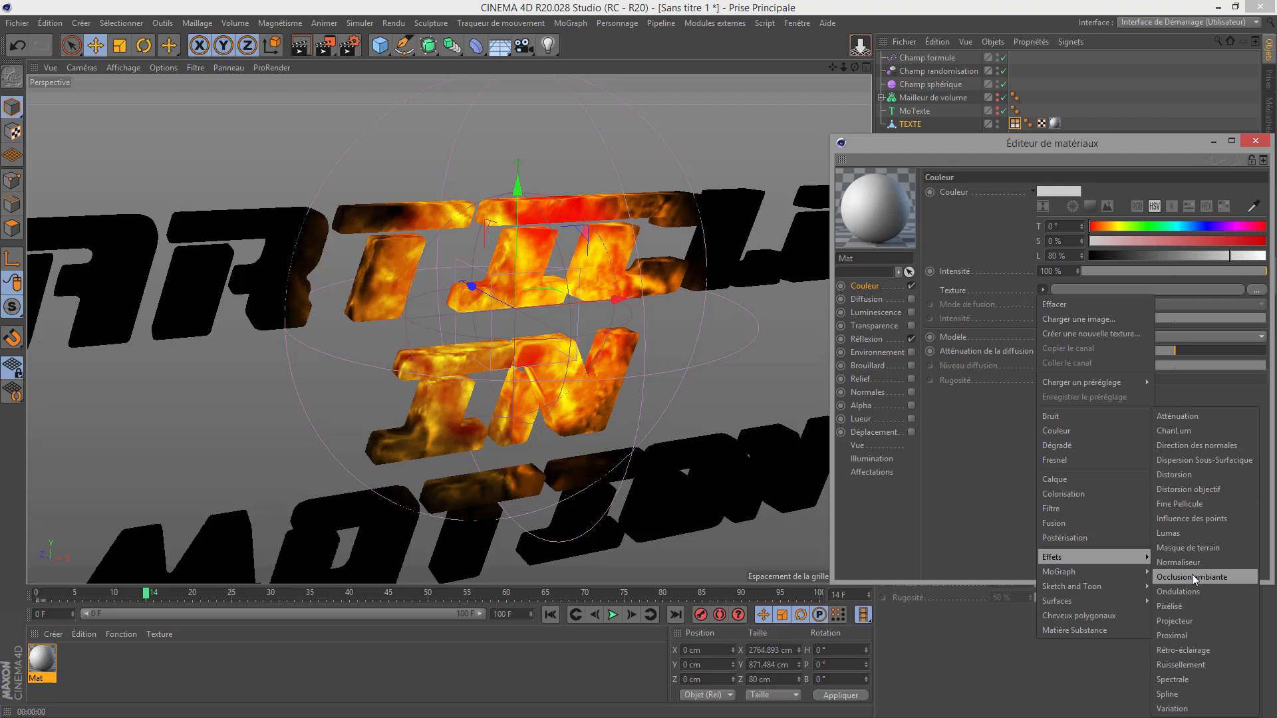
pyautogui.click(1190, 518)
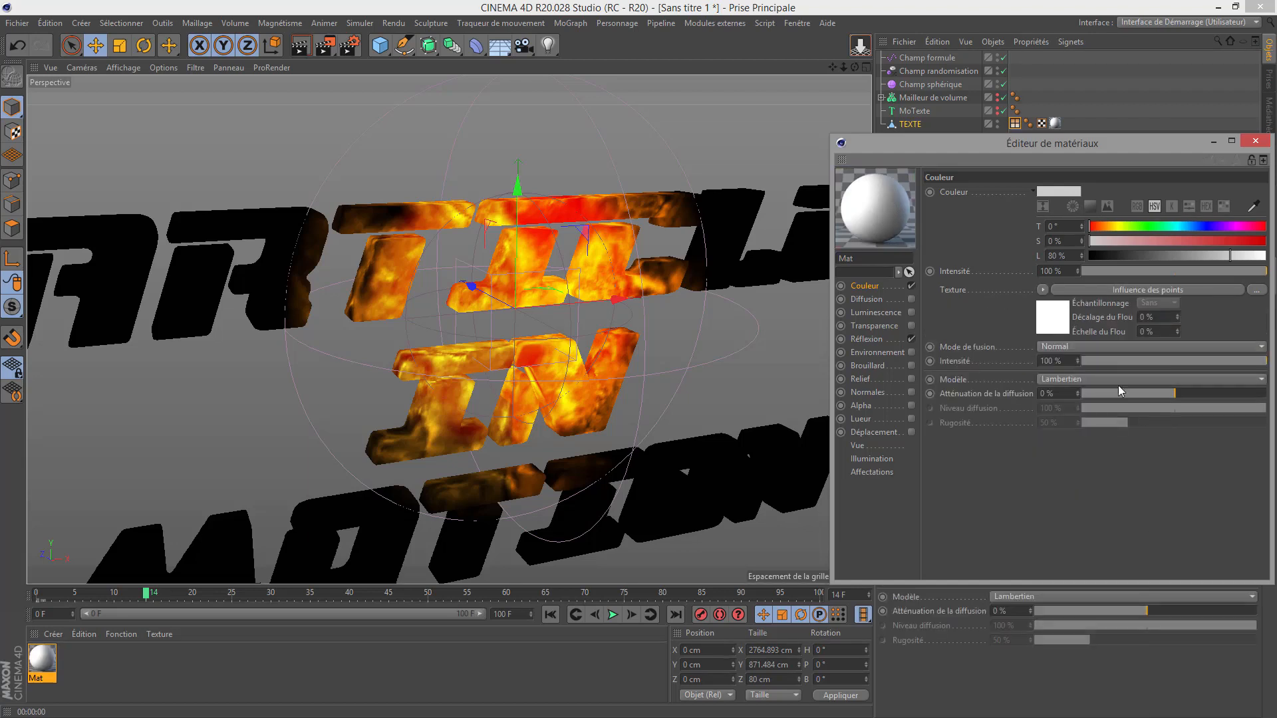
# - Link the TEXTE object's vertex color tag to the shader's Influence/couleur des points field
pyautogui.click(1055, 324)
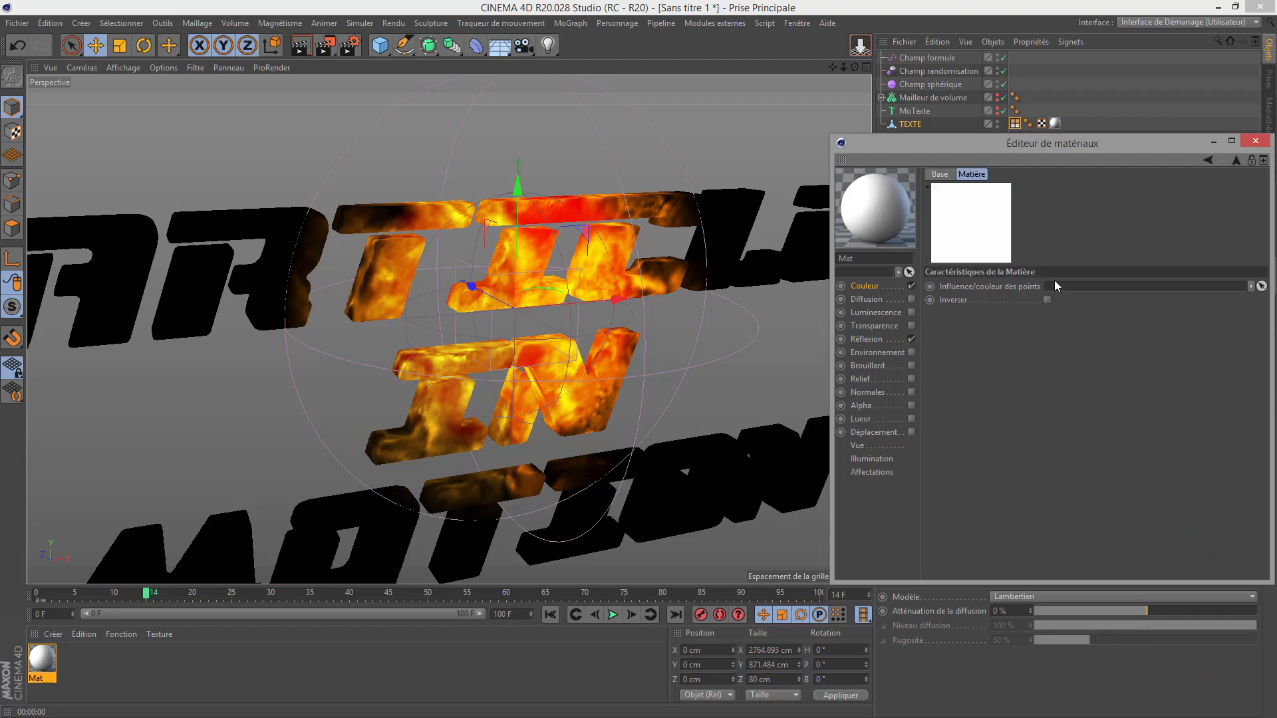
pyautogui.moveTo(1004, 142); pyautogui.dragTo(497, 90)
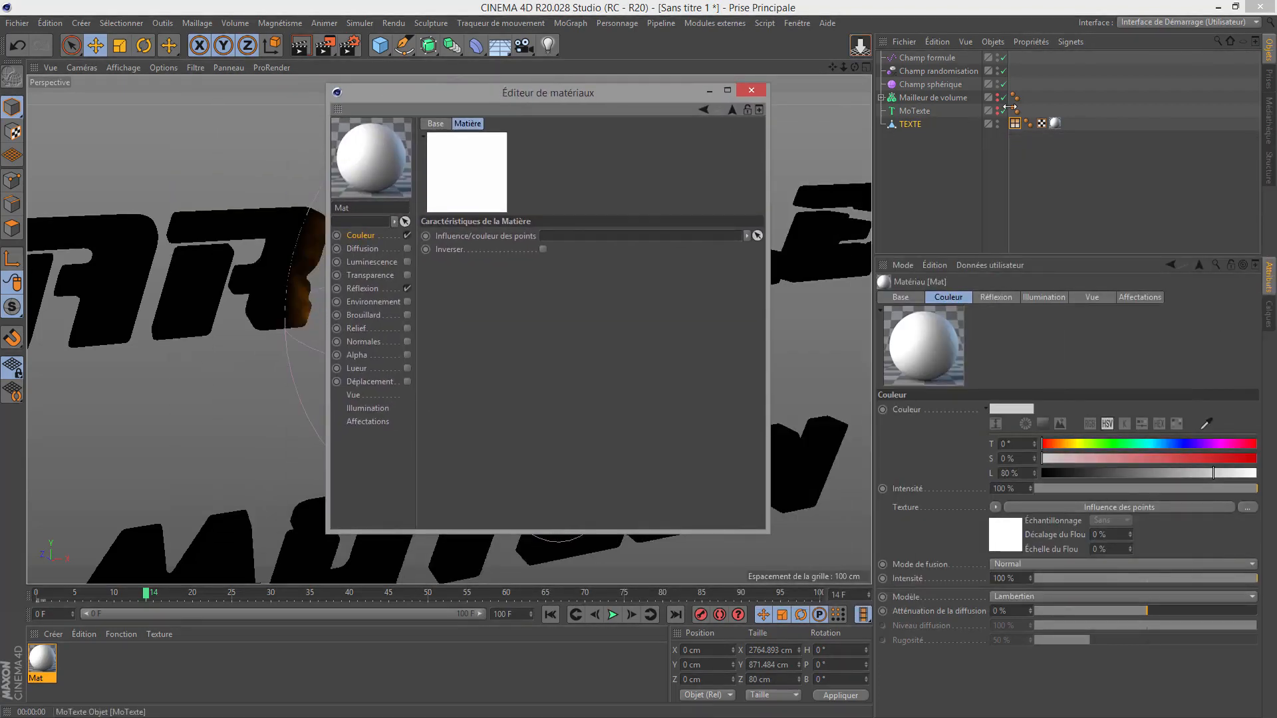
pyautogui.moveTo(1015, 127); pyautogui.dragTo(975, 142)
pyautogui.moveTo(638, 252); pyautogui.dragTo(591, 244)
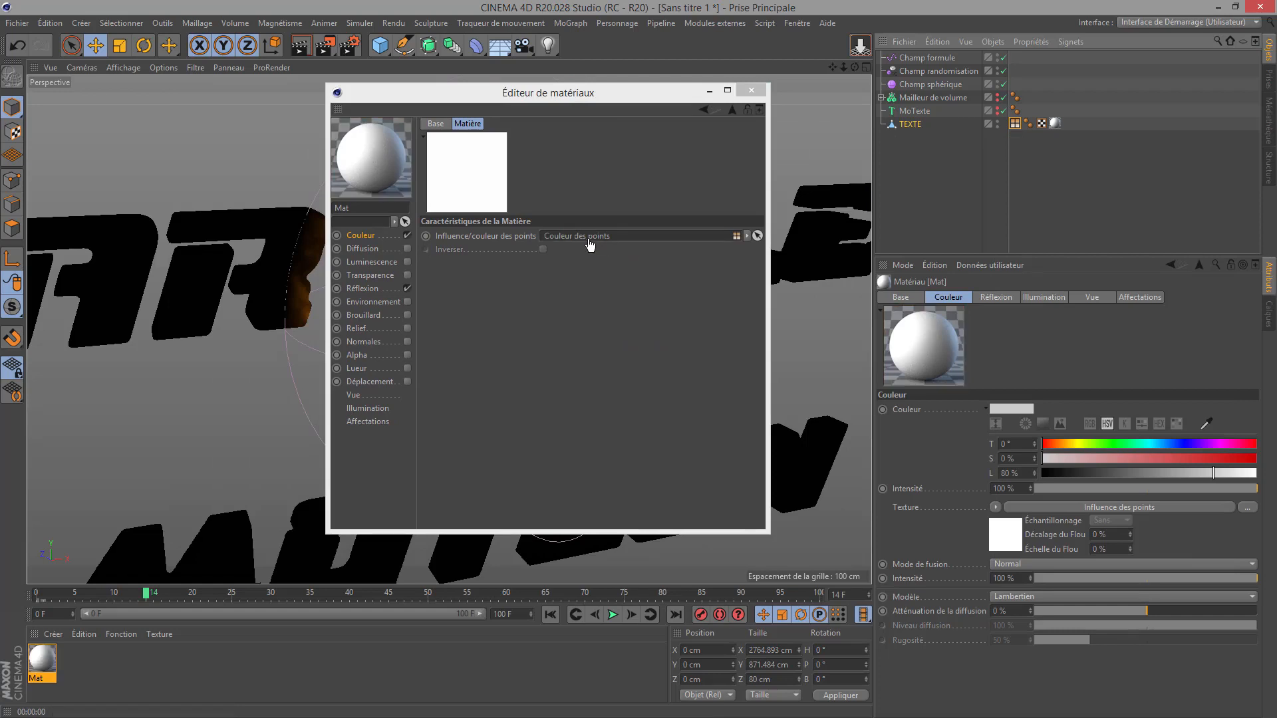
# - Disable the Mat material's Réflexion channel and compare renders of the view with and without it
pyautogui.moveTo(424, 96); pyautogui.dragTo(867, 150)
pyautogui.click(303, 46)
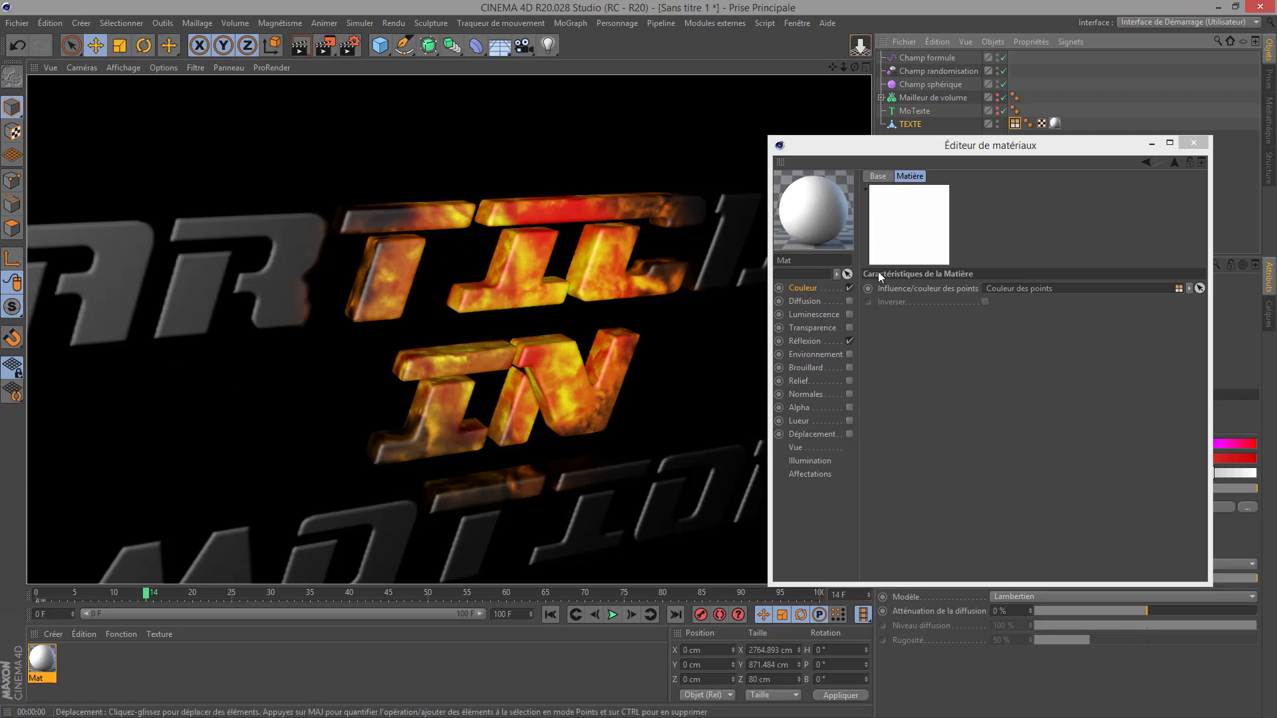
pyautogui.click(850, 341)
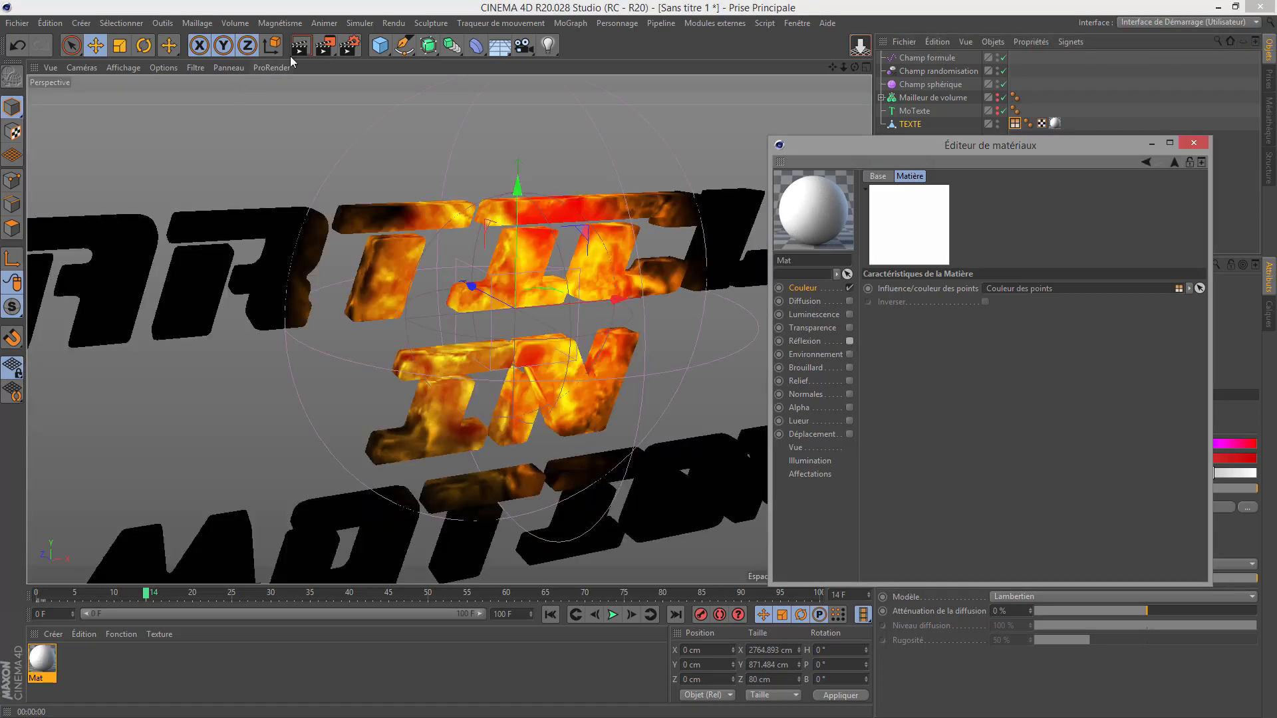
pyautogui.click(304, 49)
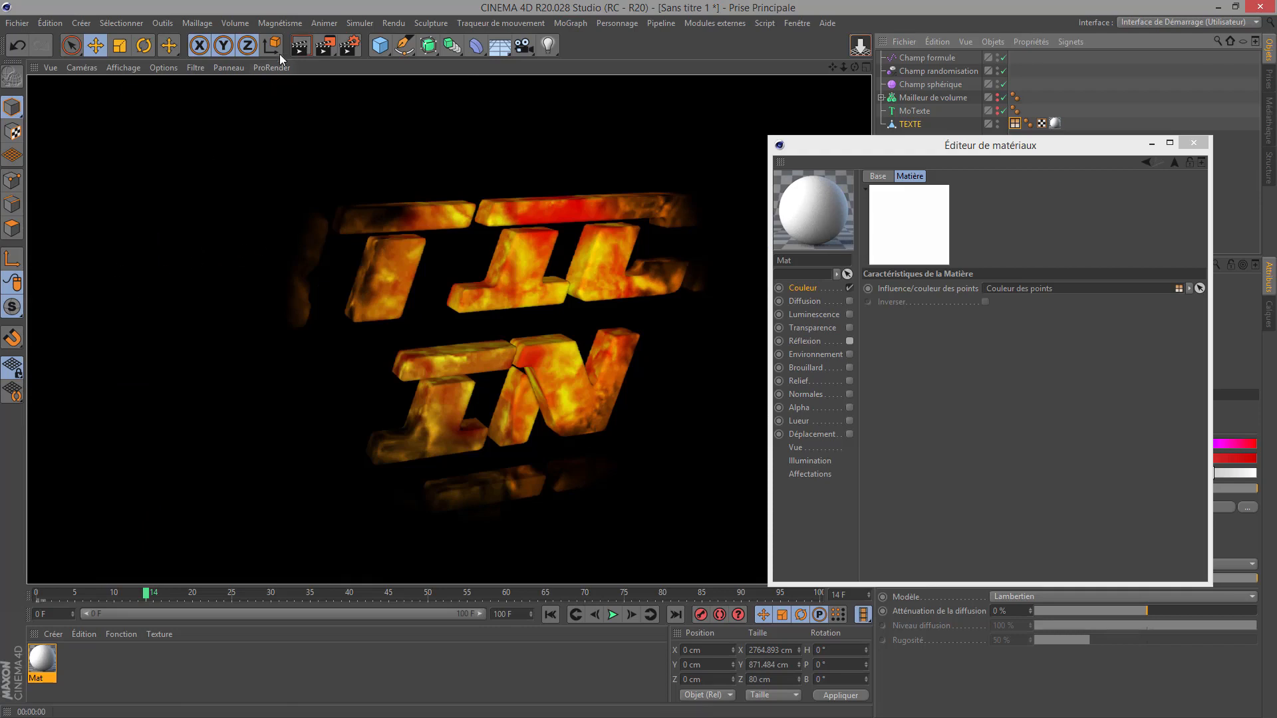
# - Re-enable the Mat material's Réflexion channel for a test render, disable it again and render the view once more
pyautogui.click(850, 341)
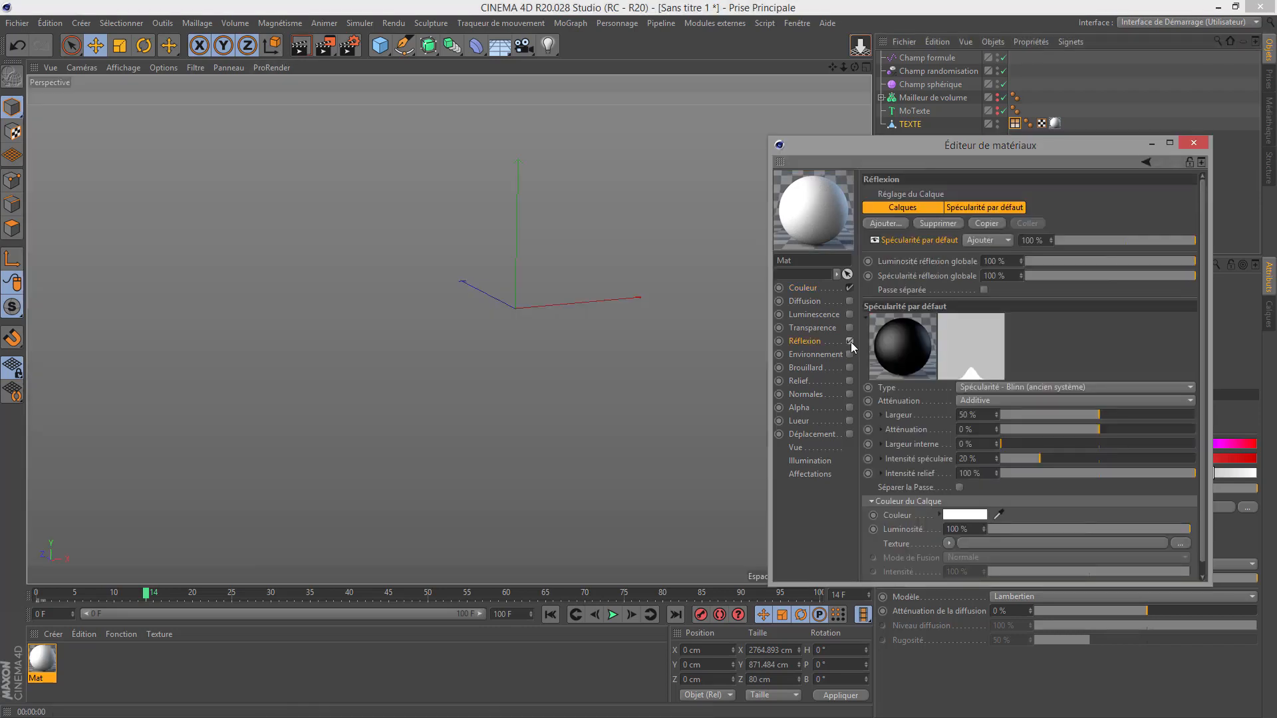
pyautogui.click(301, 48)
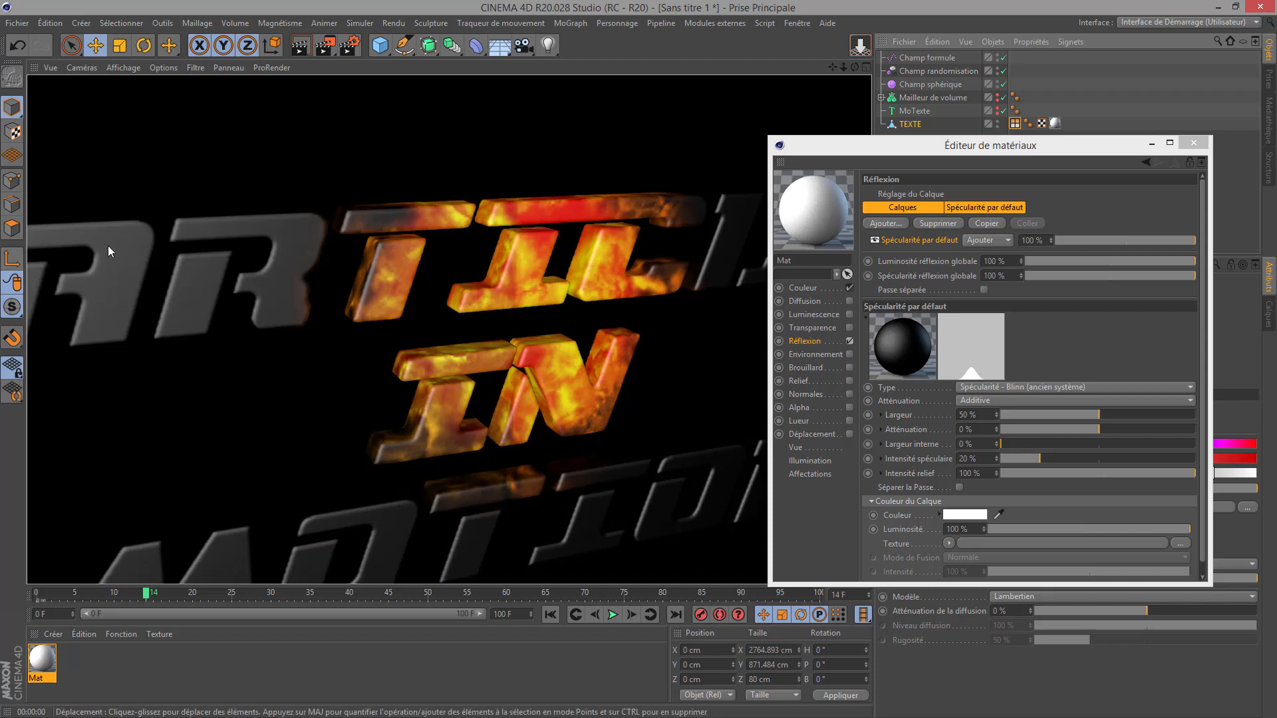
pyautogui.click(849, 341)
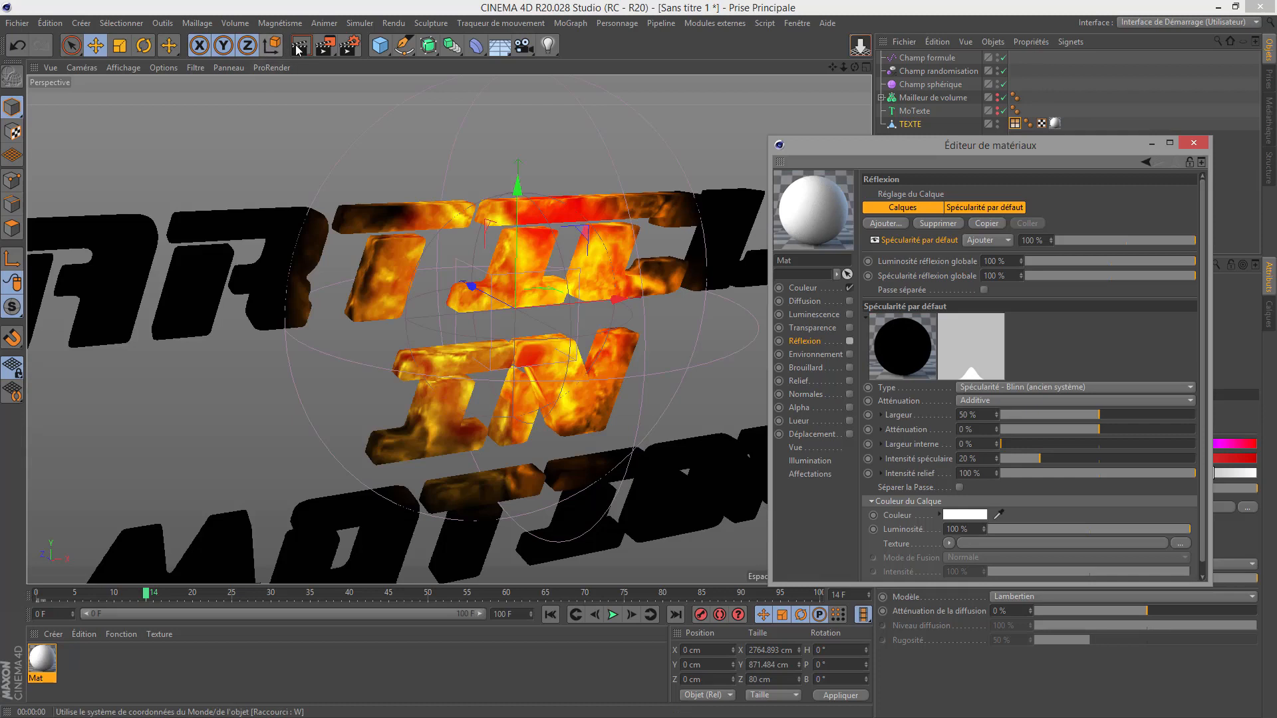
pyautogui.click(300, 50)
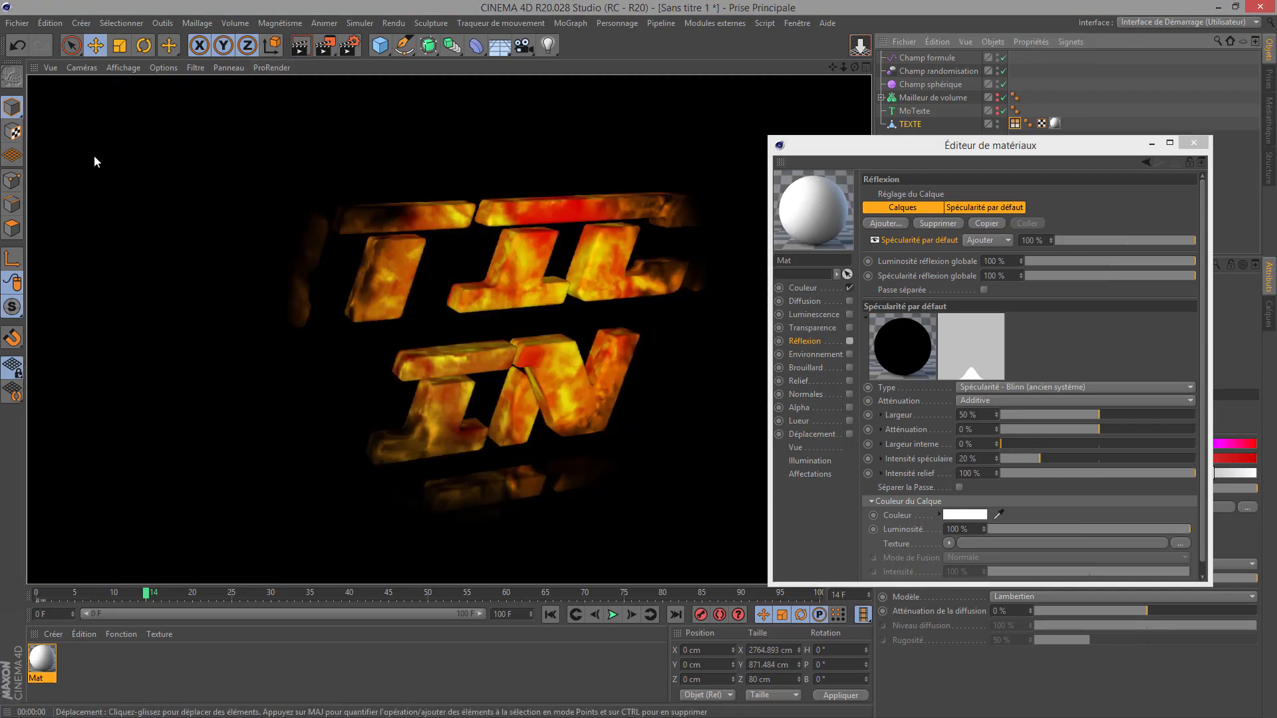
pyautogui.click(537, 202)
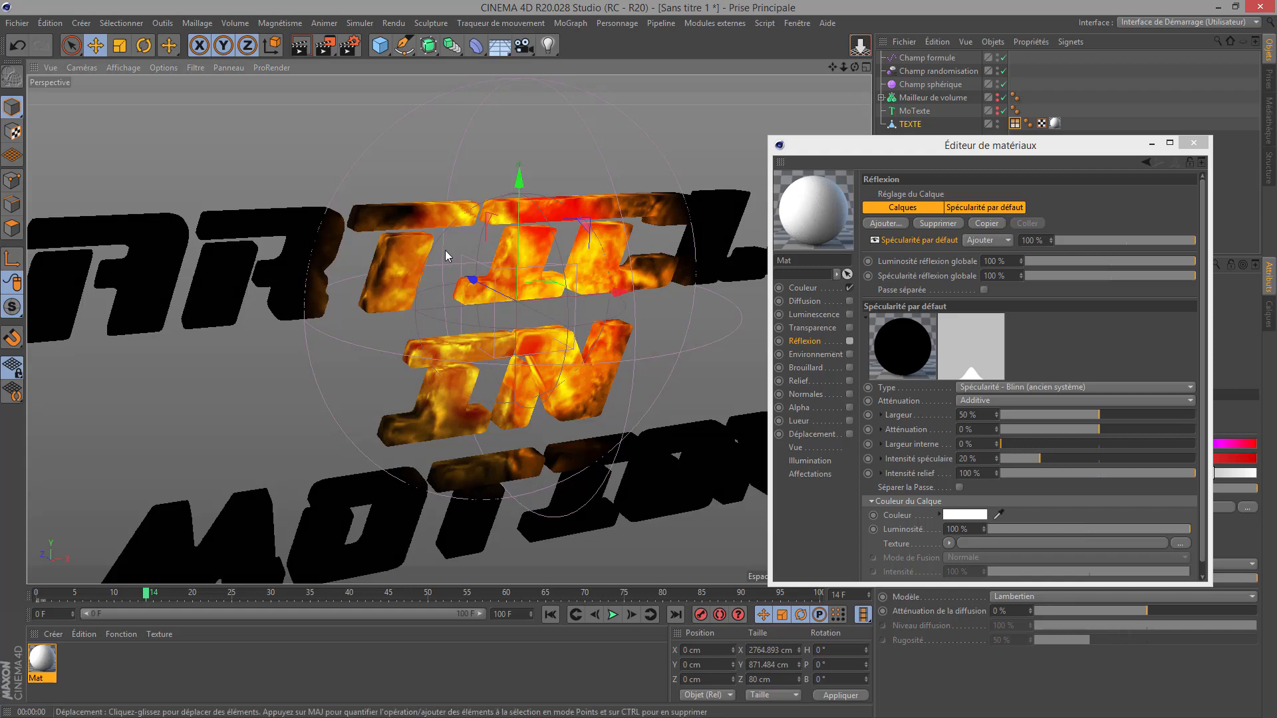
# - Enlarge the Champ sphérique field to about 686 cm in the view
pyautogui.scroll(-5, 446, 253)
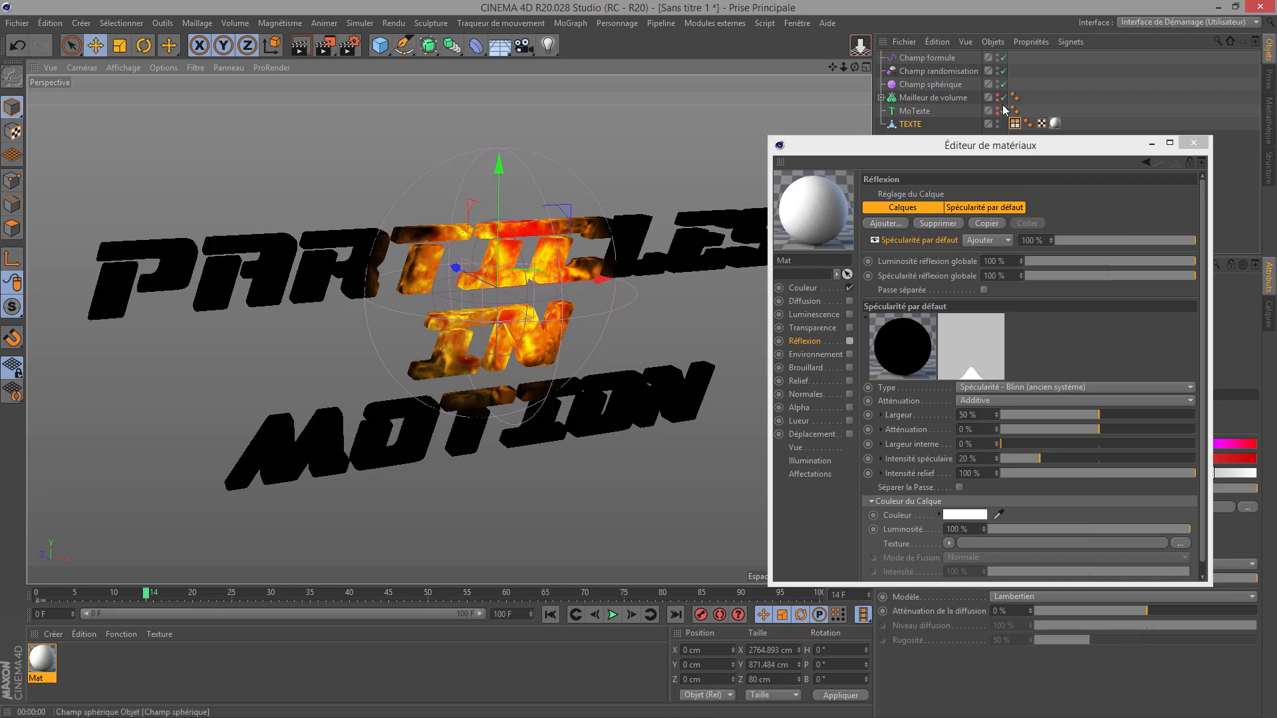
pyautogui.click(933, 85)
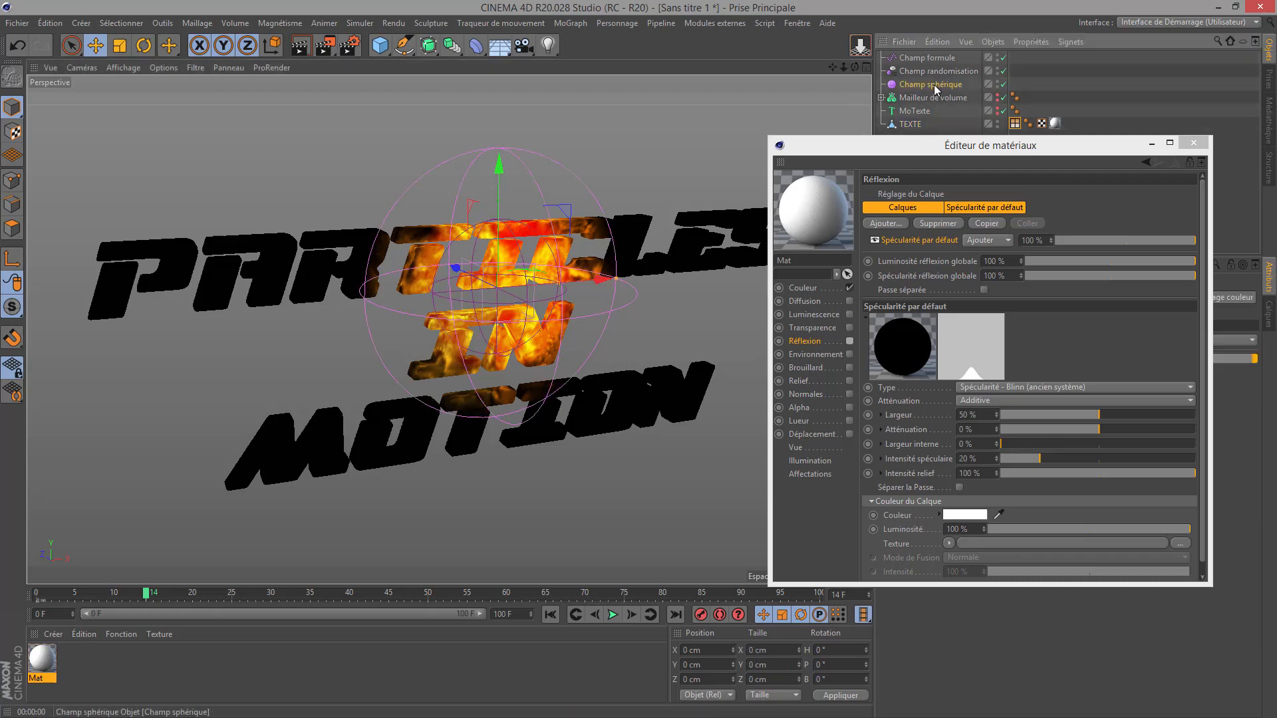
pyautogui.moveTo(606, 282); pyautogui.dragTo(658, 304)
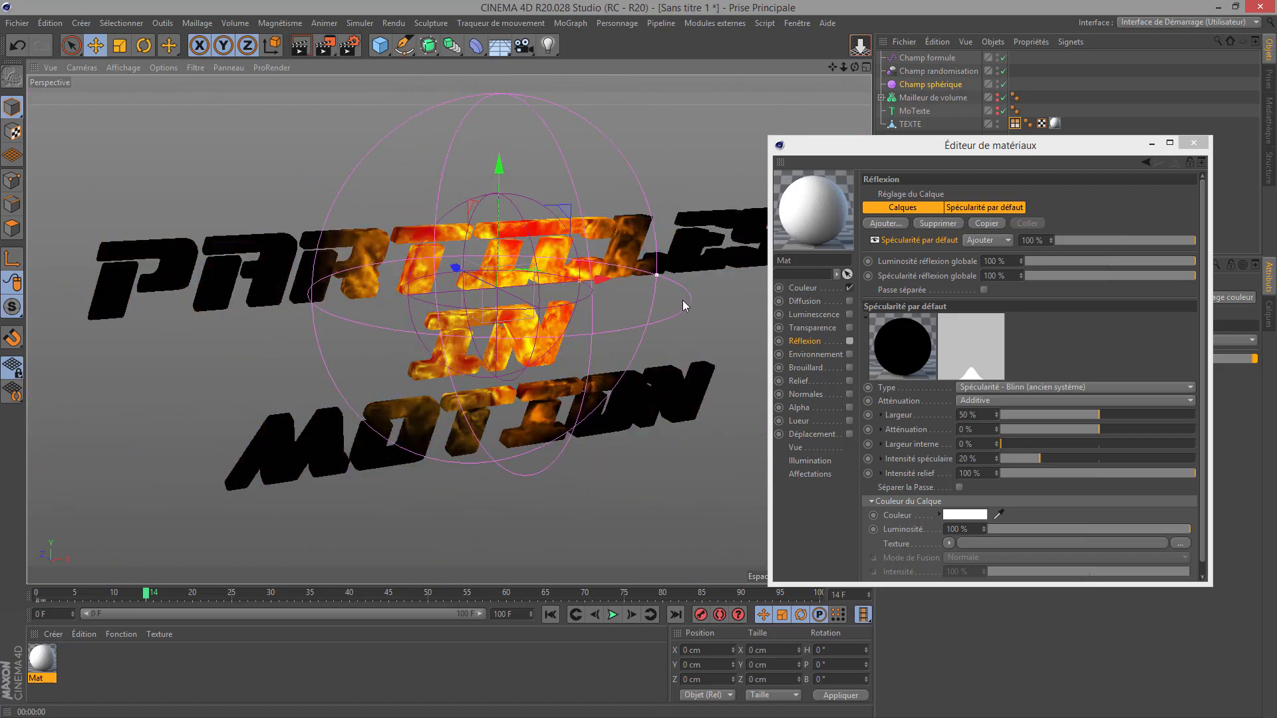
# - Close the material editor and keyframe the spherical field's Taille at 0 cm on frame 0, checking with a render
pyautogui.click(1192, 143)
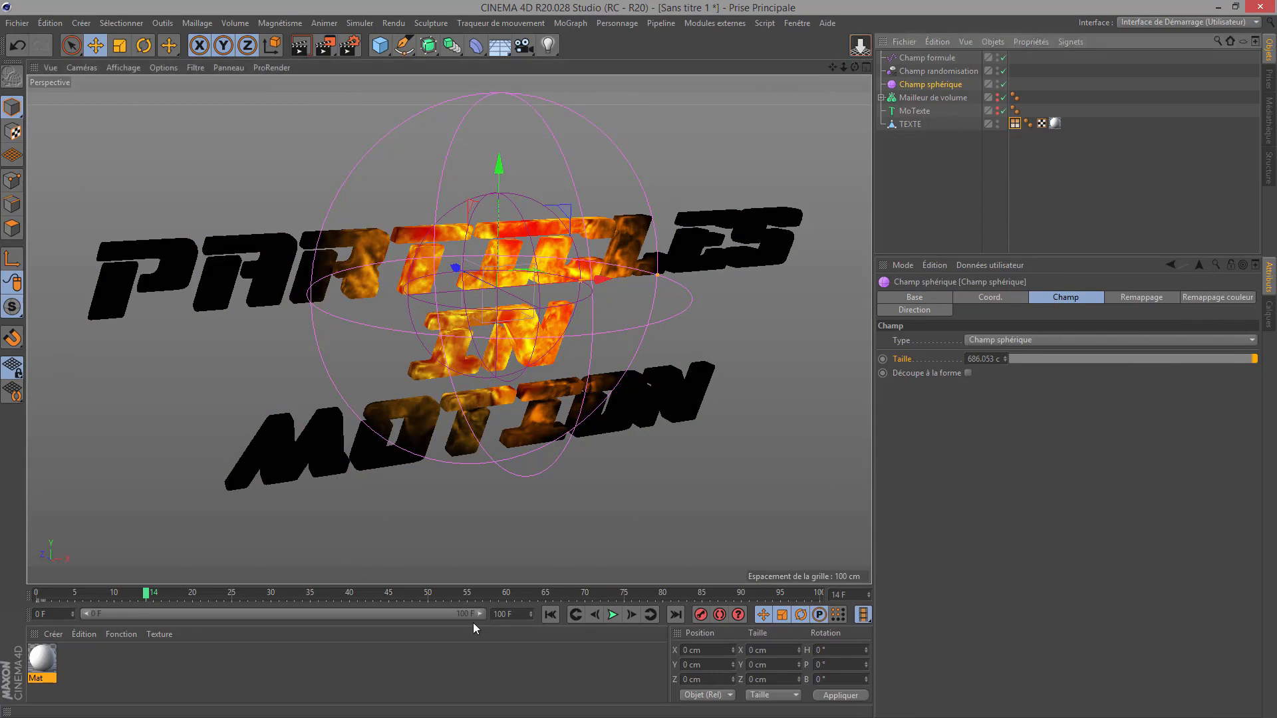
pyautogui.click(551, 617)
pyautogui.doubleClick(984, 358)
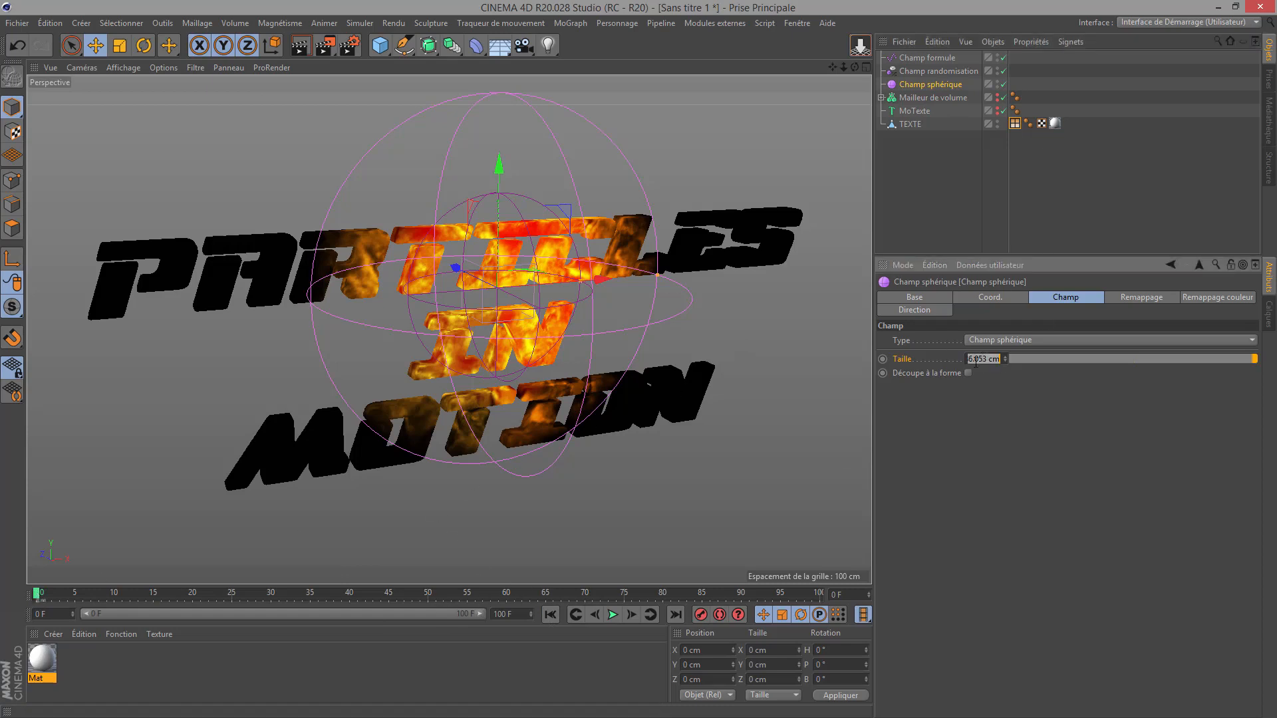
pyautogui.write('0')
pyautogui.click(883, 359)
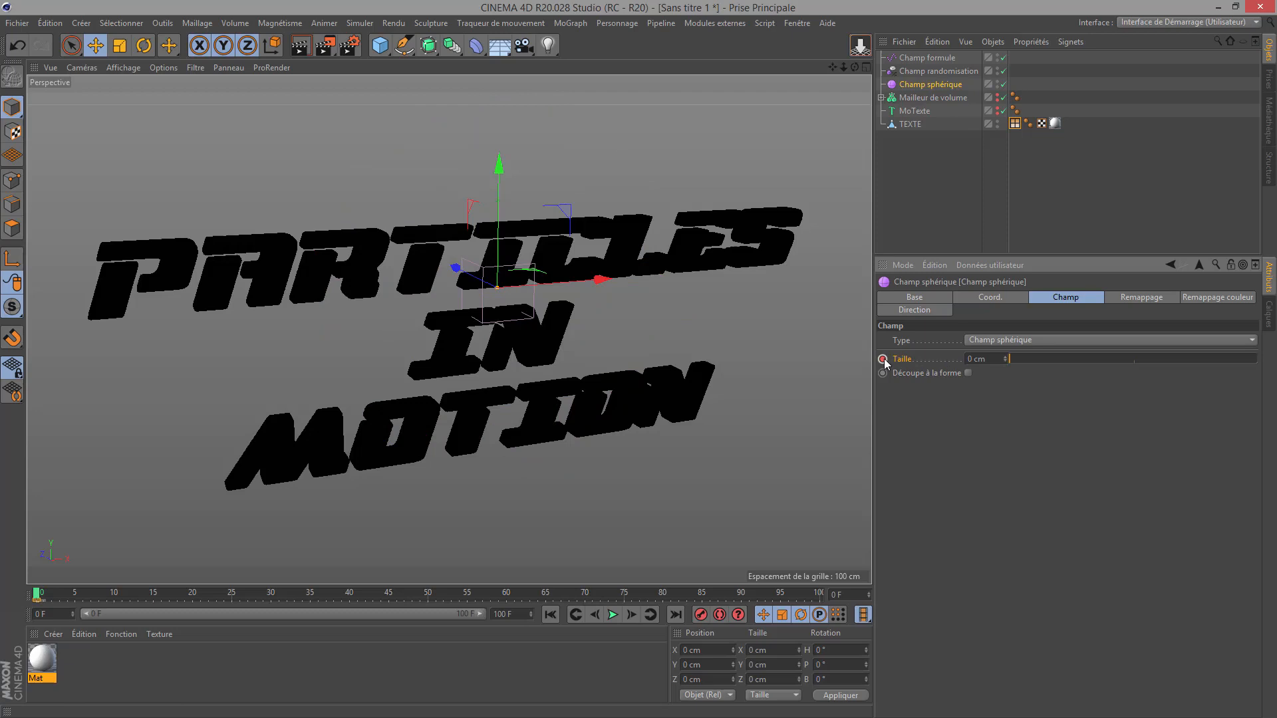
pyautogui.click(301, 42)
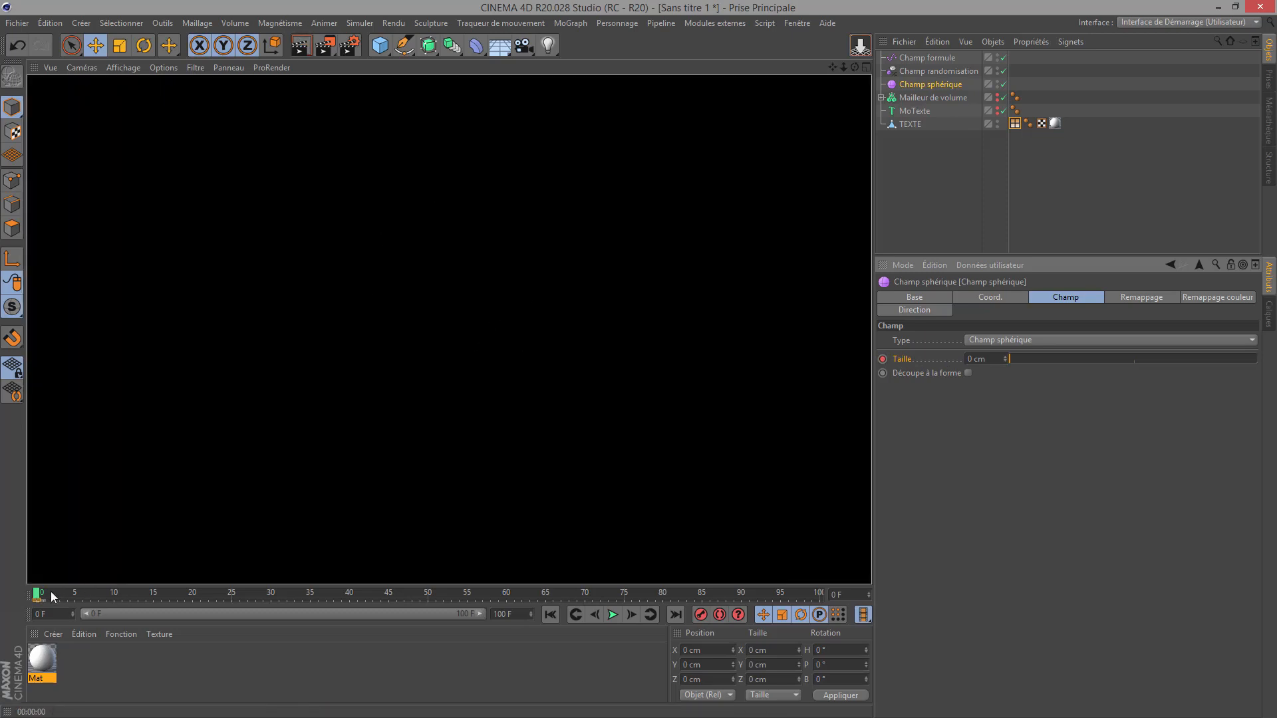
# - At frame 50, set the spherical field's Taille to 2000 cm, reduce it to about 1620 cm in the view and keyframe it
pyautogui.moveTo(40, 596); pyautogui.dragTo(428, 593)
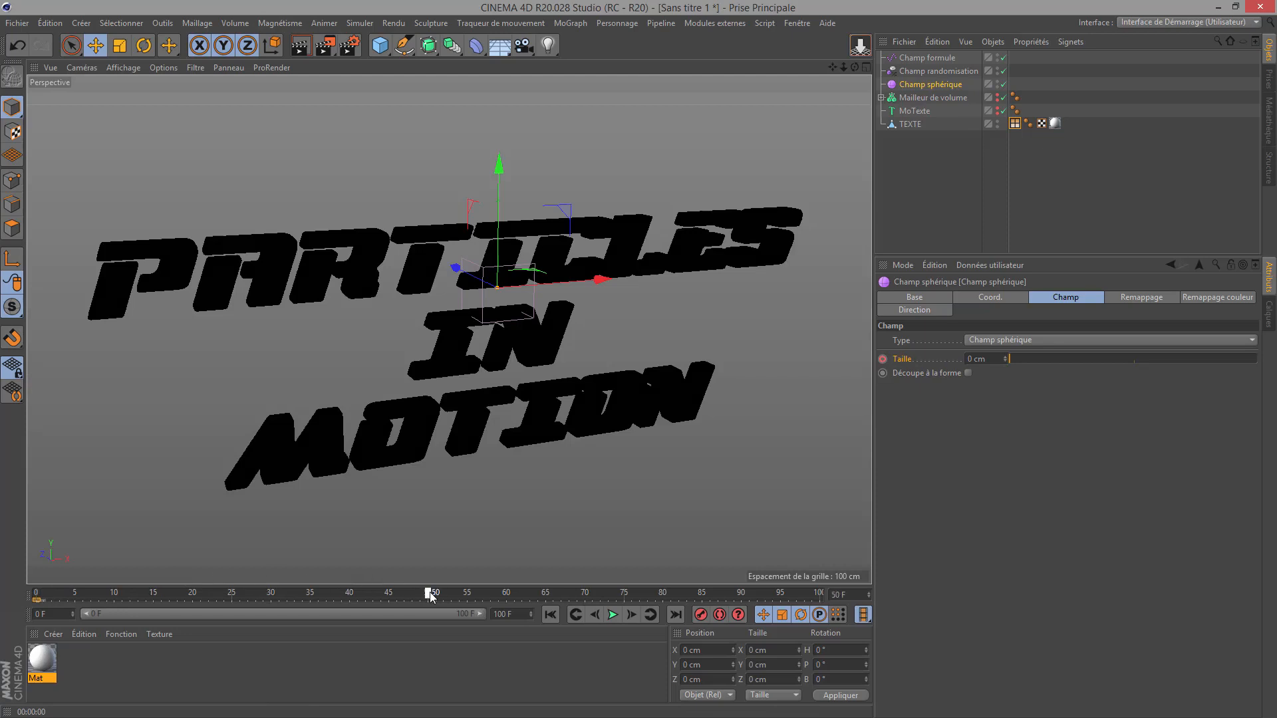
pyautogui.click(992, 358)
pyautogui.write('2000')
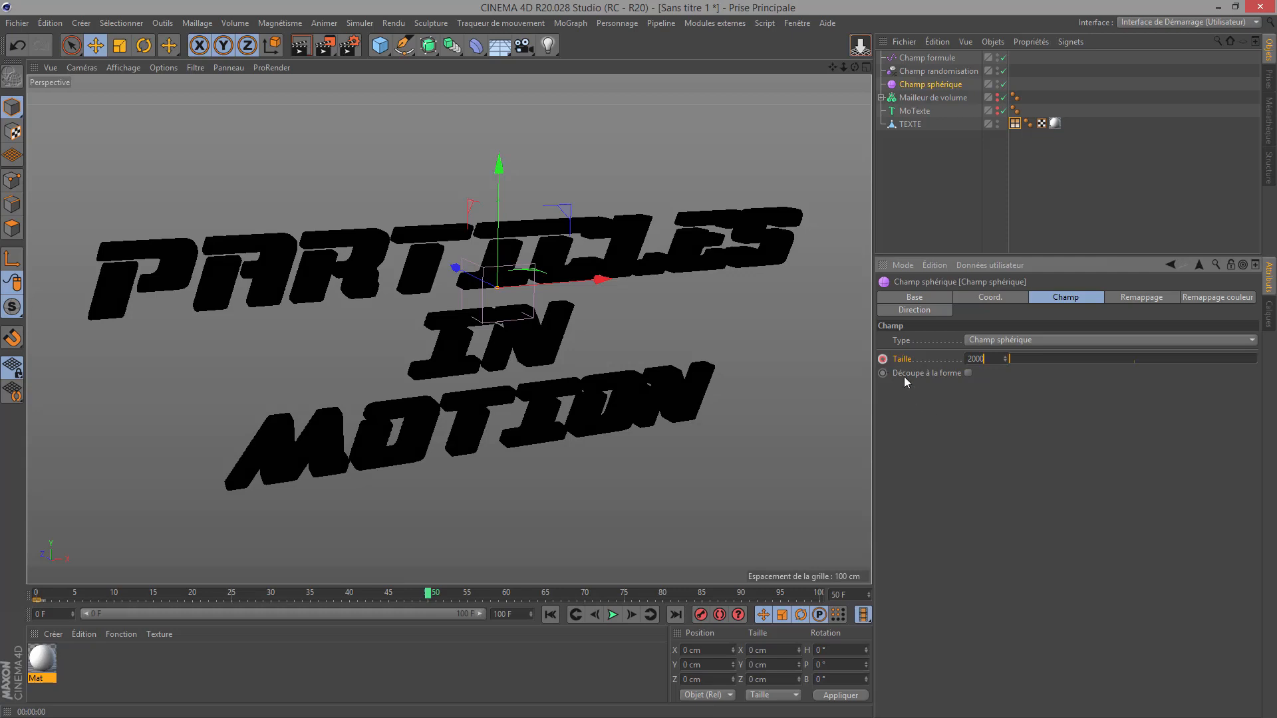
pyautogui.press('Return')
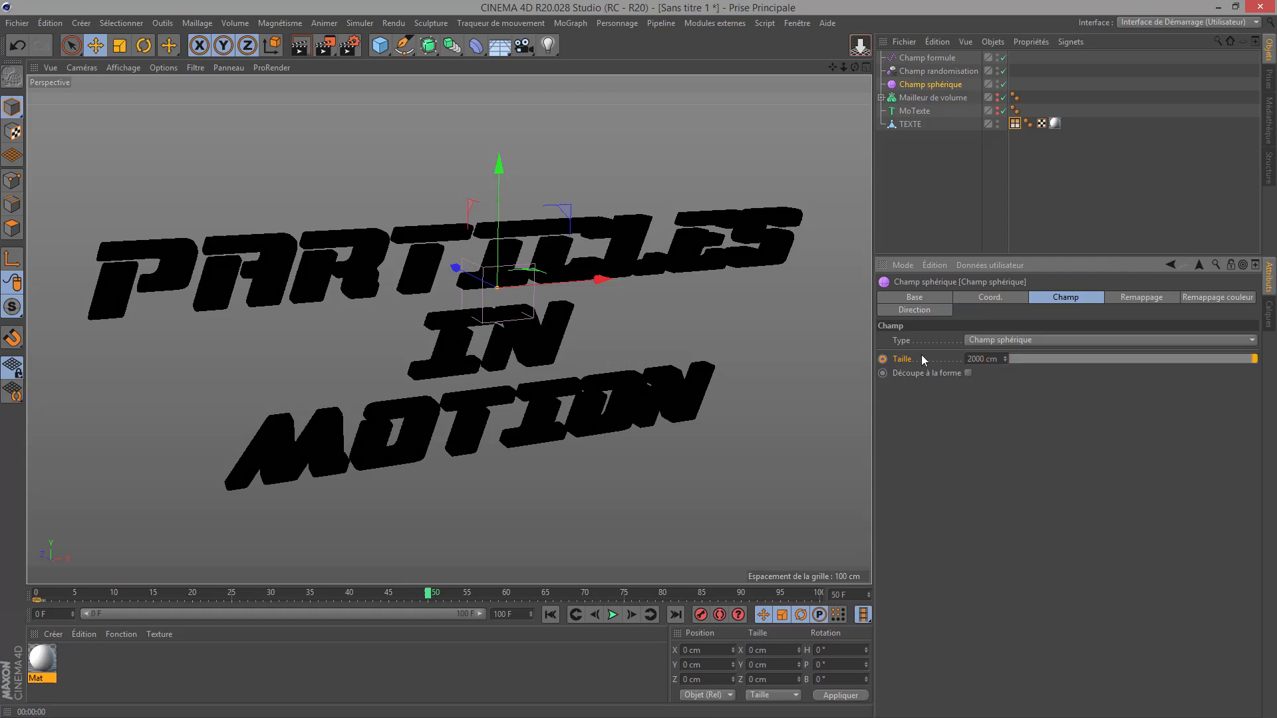
pyautogui.scroll(-3, 508, 276)
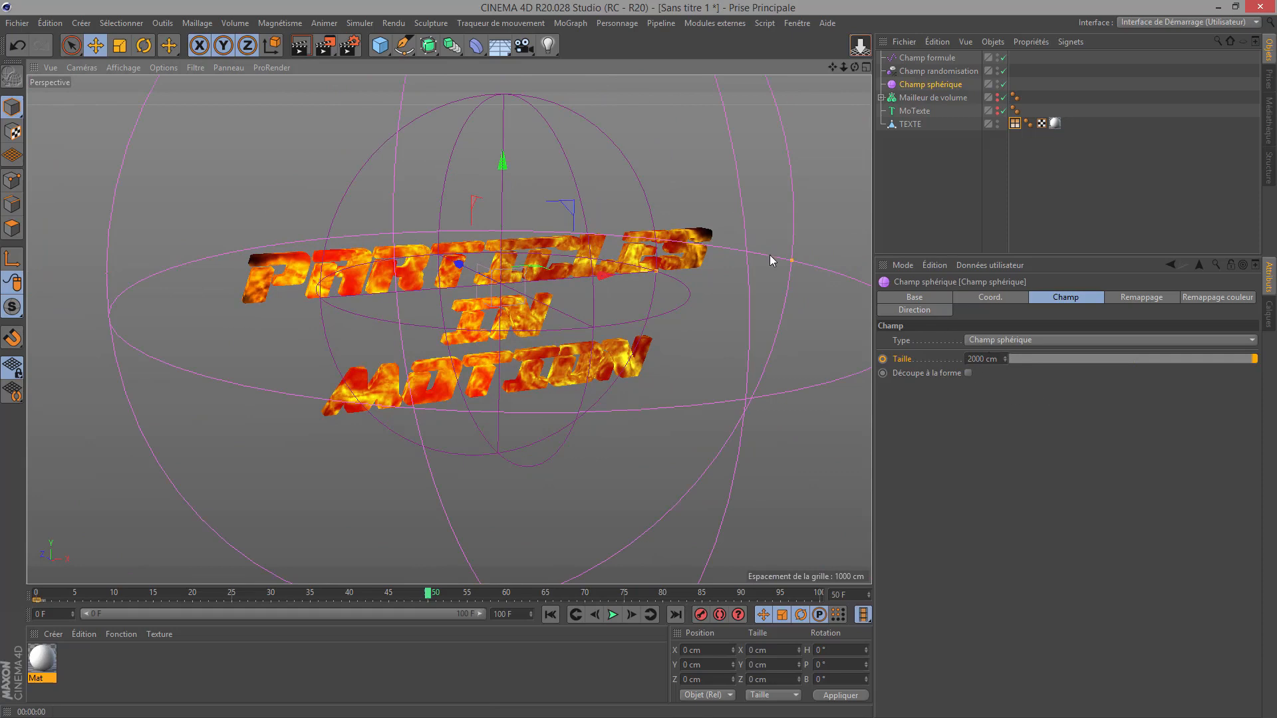
pyautogui.moveTo(791, 265); pyautogui.dragTo(705, 267)
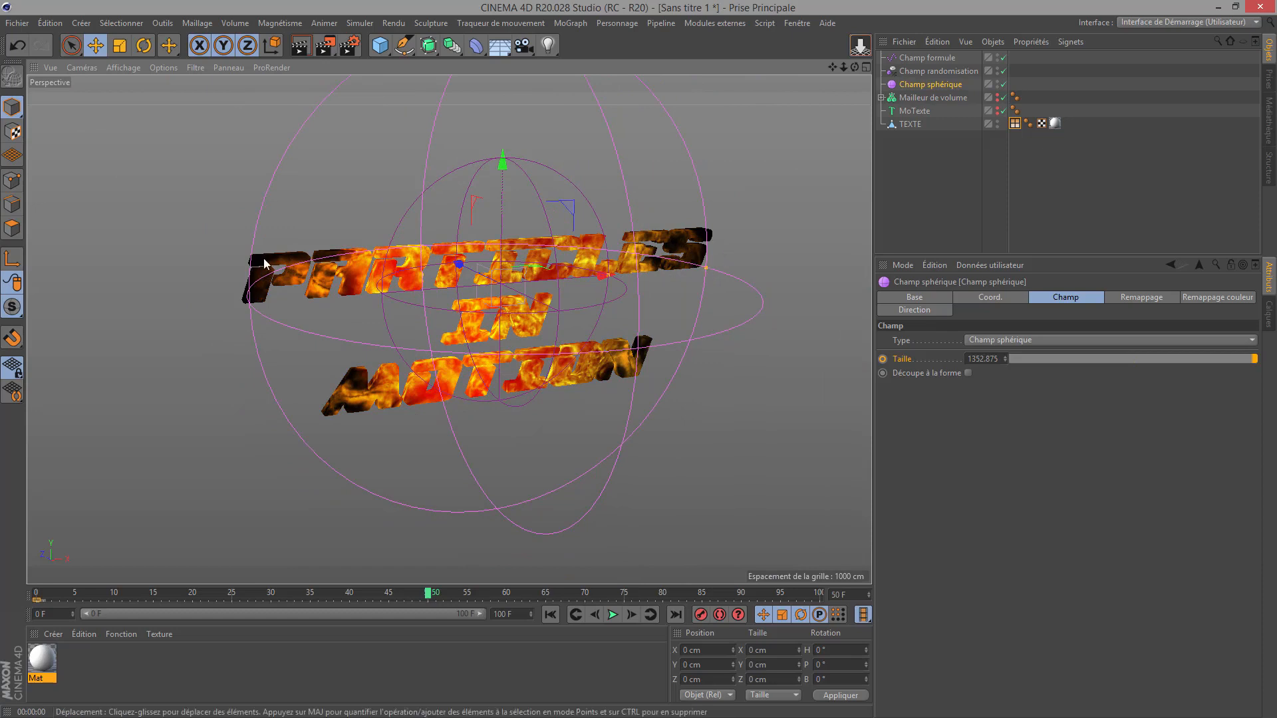
pyautogui.moveTo(706, 268); pyautogui.dragTo(742, 255)
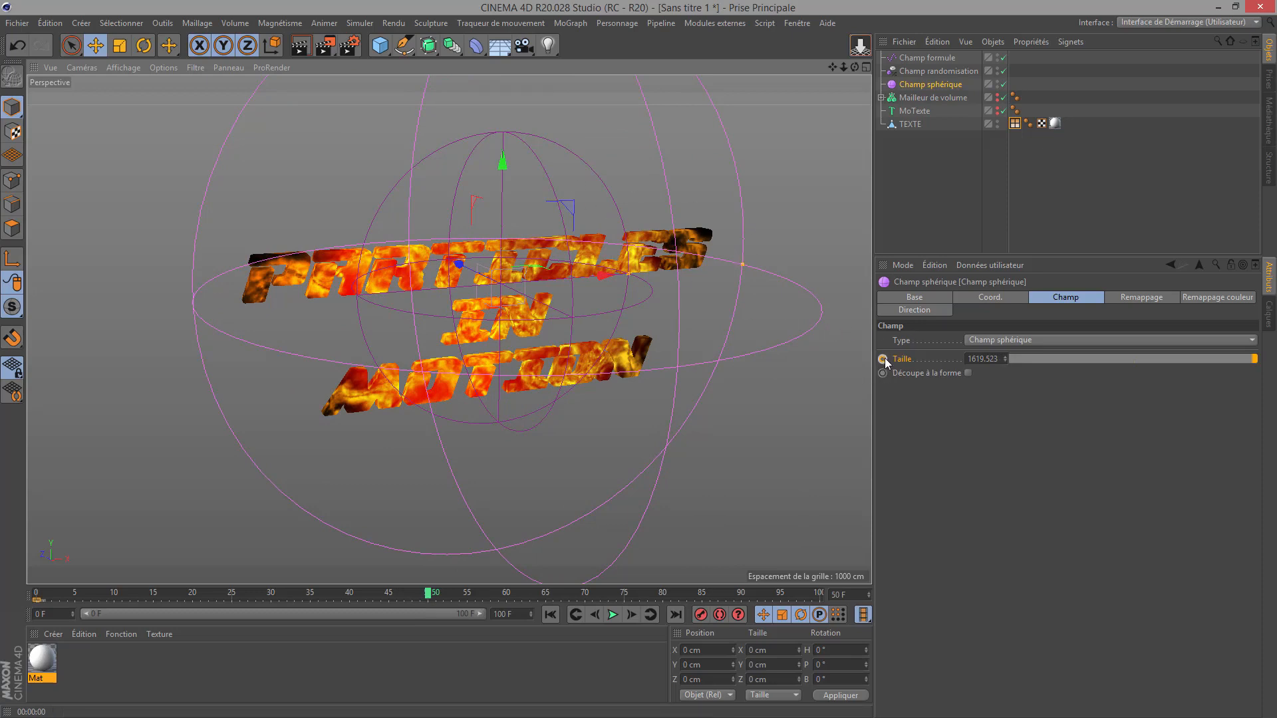
# - Play the field's growth animation from the first frame and stop it at frame 36
pyautogui.click(551, 616)
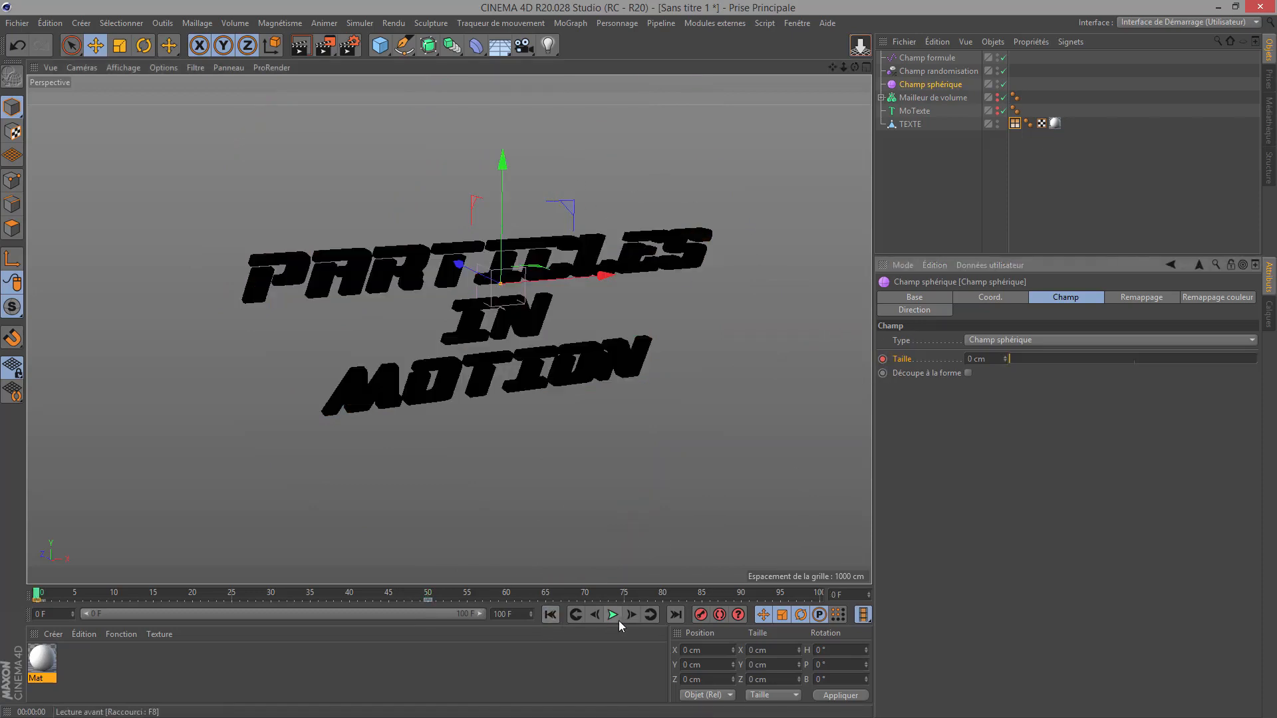
pyautogui.click(614, 617)
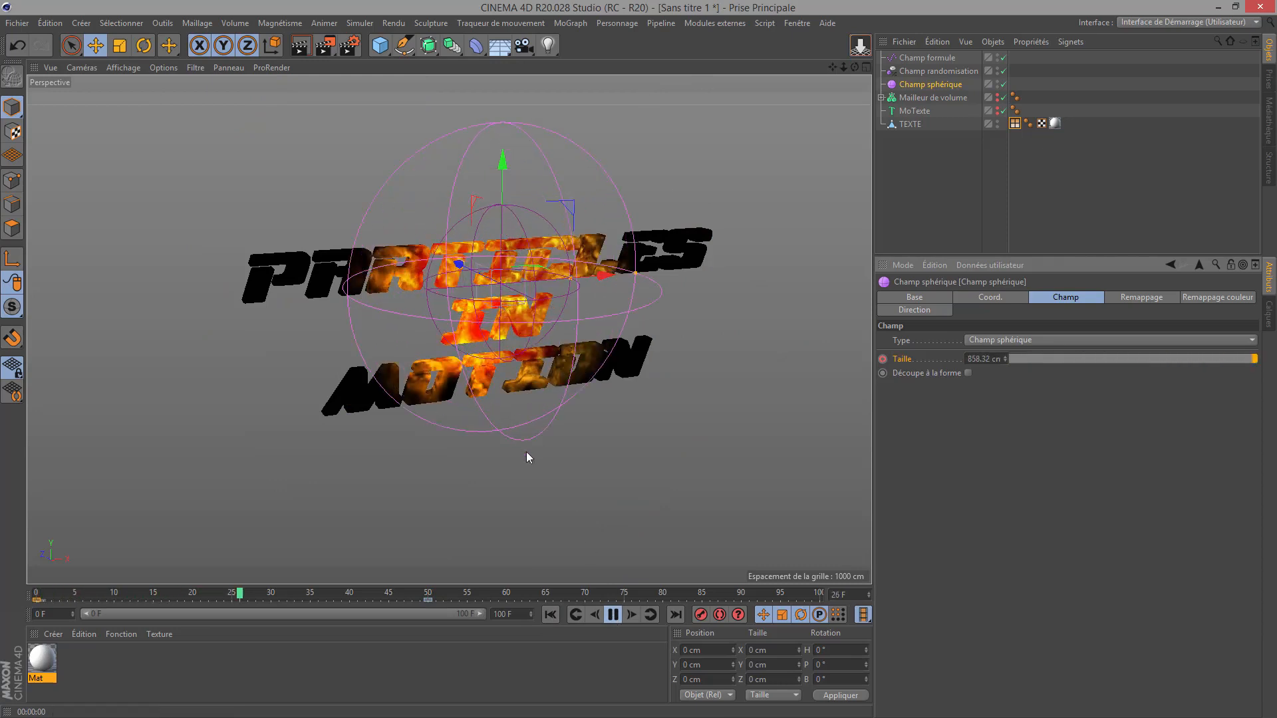
pyautogui.click(613, 614)
# - Add a Déplaceur deformer and make it a child of the TEXTE object
pyautogui.scroll(5, 422, 353)
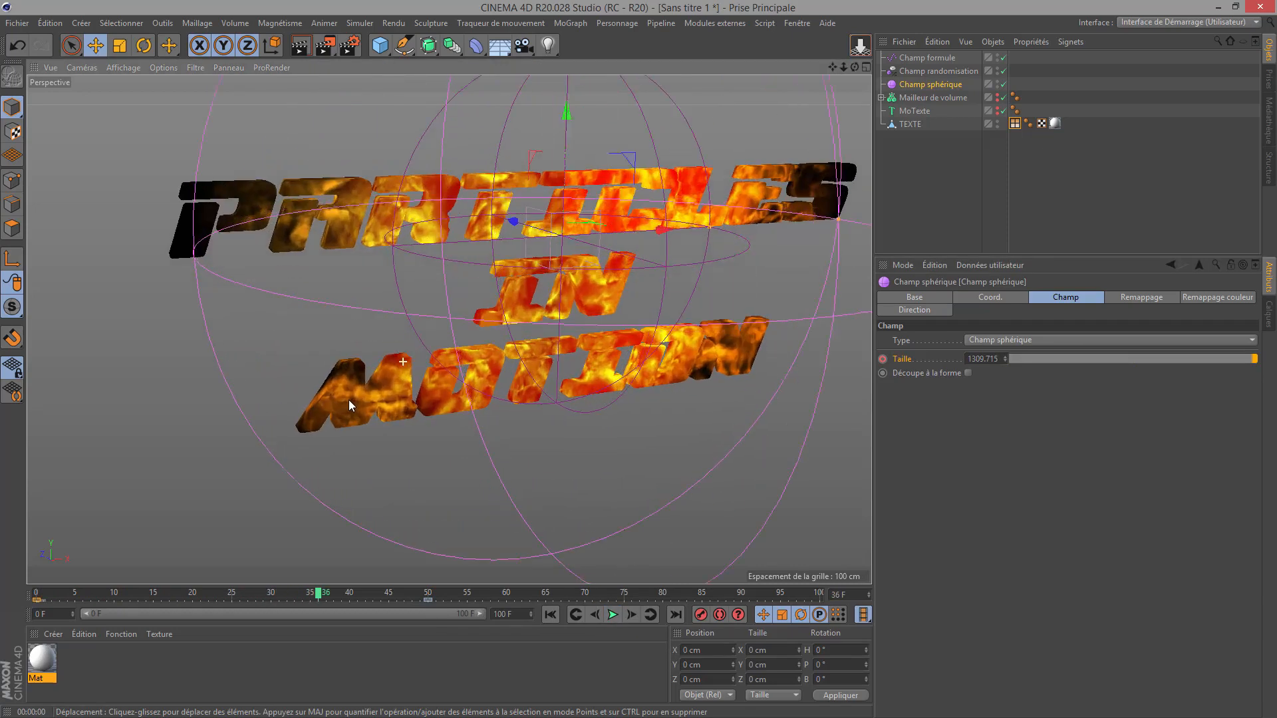
pyautogui.scroll(1, 349, 400)
pyautogui.moveTo(854, 64); pyautogui.dragTo(743, 105)
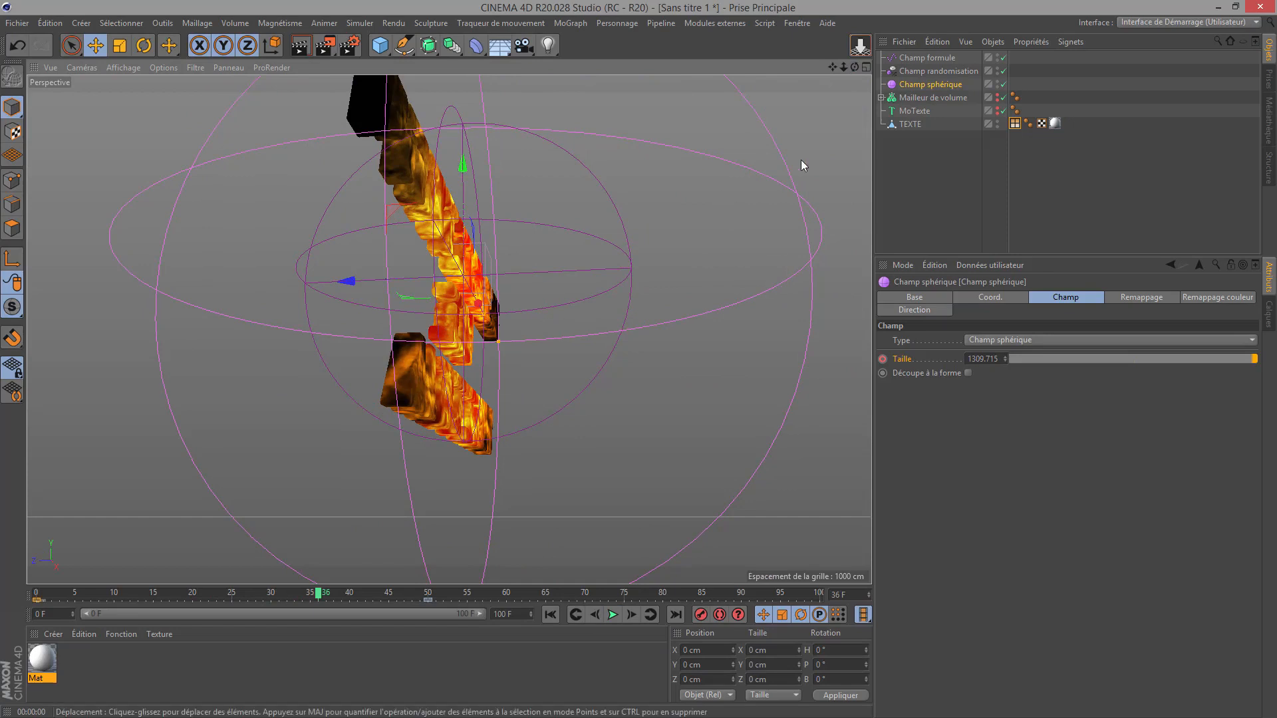
pyautogui.click(476, 48)
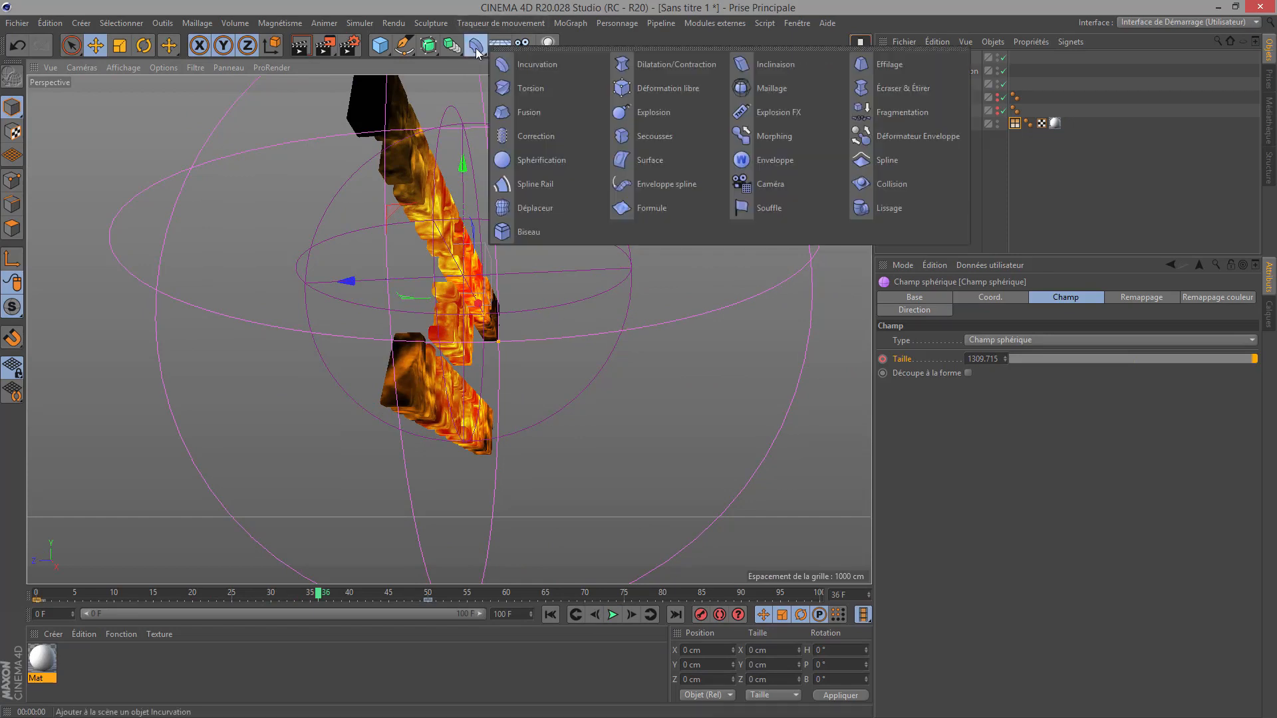
pyautogui.click(536, 207)
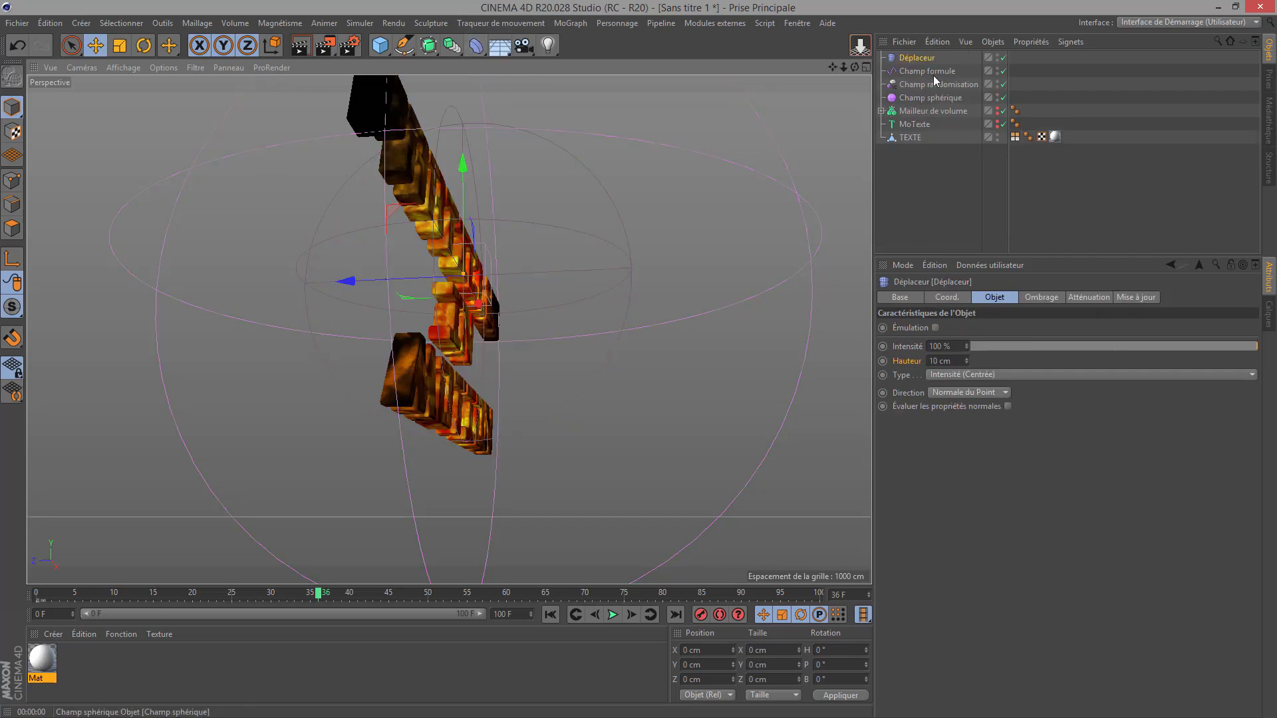
pyautogui.moveTo(918, 60); pyautogui.dragTo(911, 141)
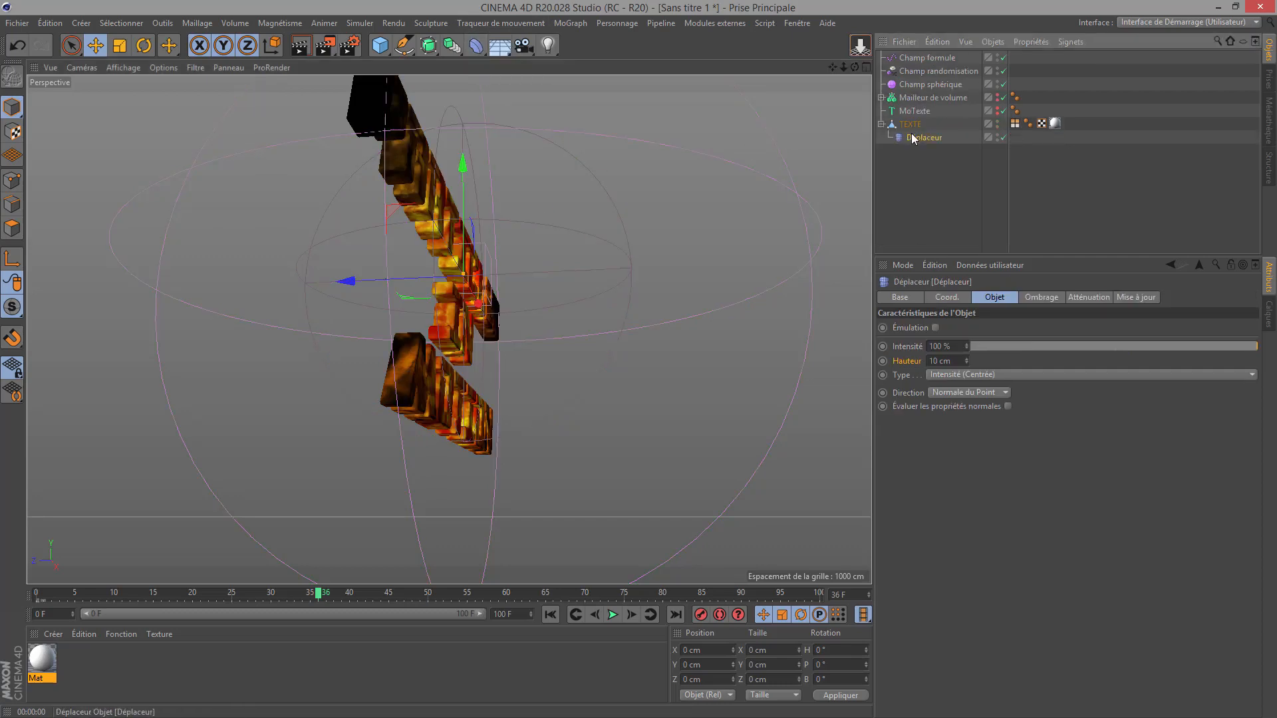
# - Load the Influence des points effect as the Déplaceur's shading Matière and link TEXTE's vertex color tag to it
pyautogui.click(1044, 297)
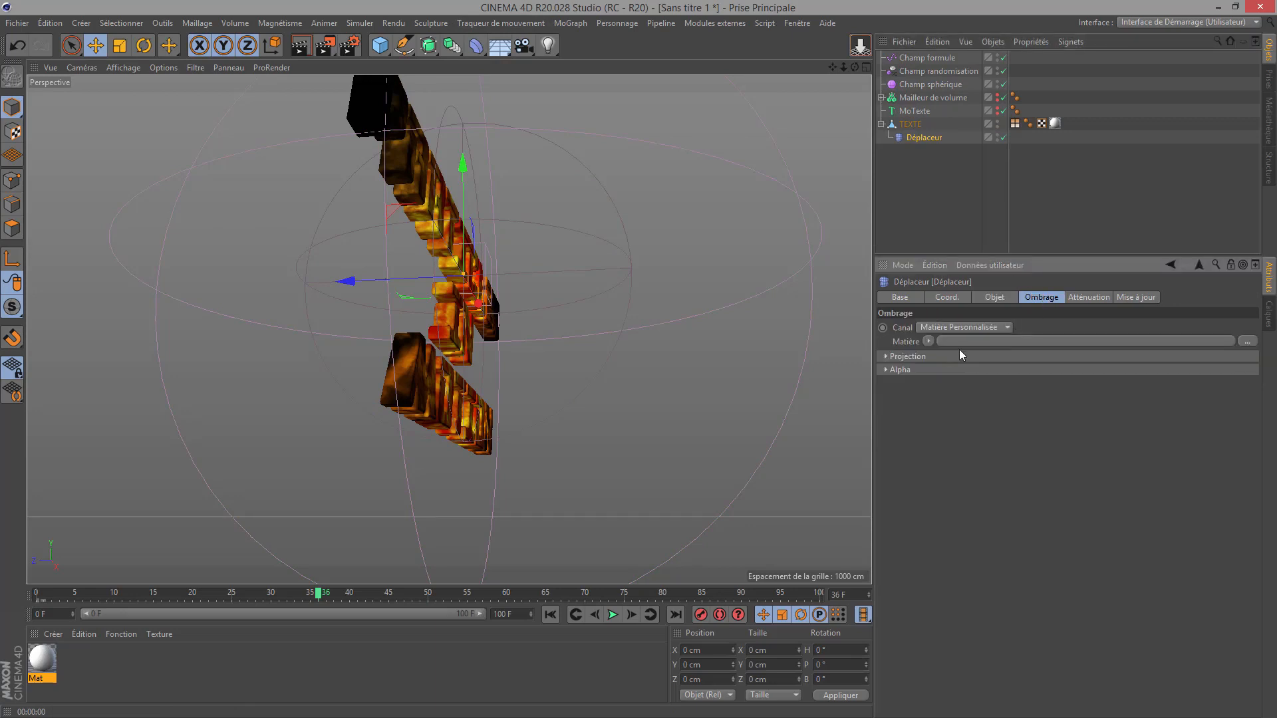
pyautogui.click(927, 341)
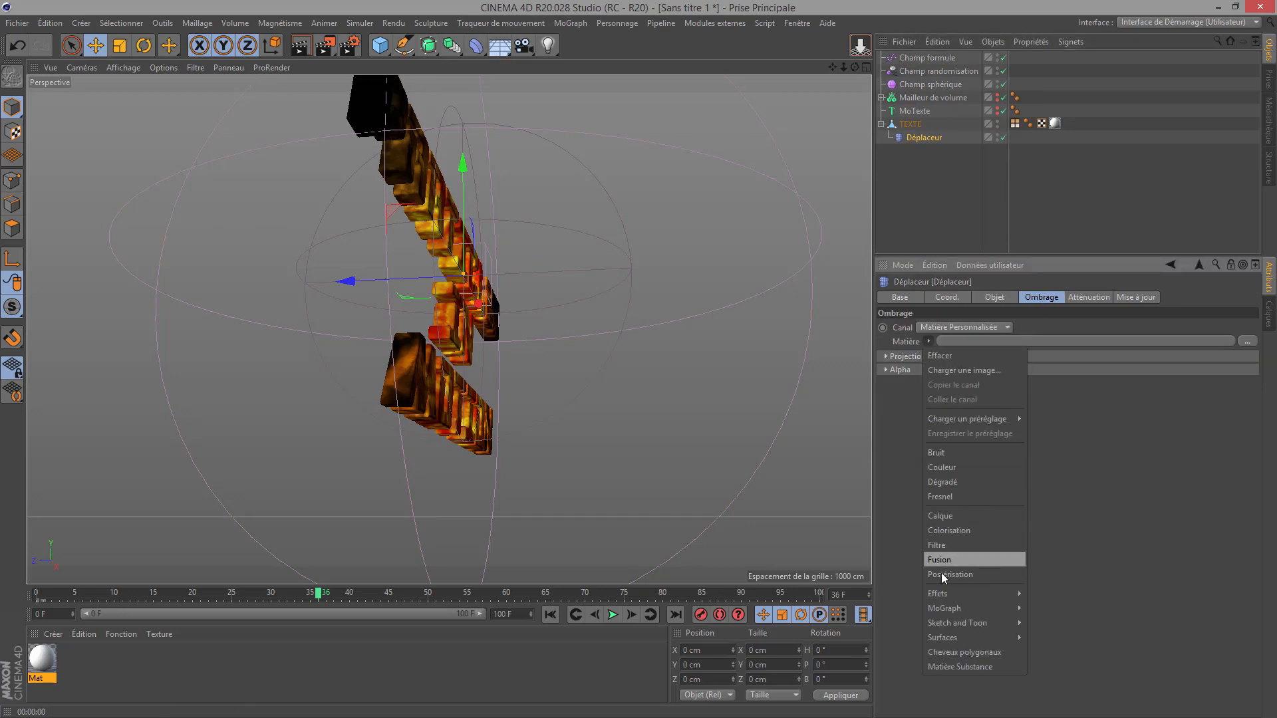
pyautogui.moveTo(940, 596)
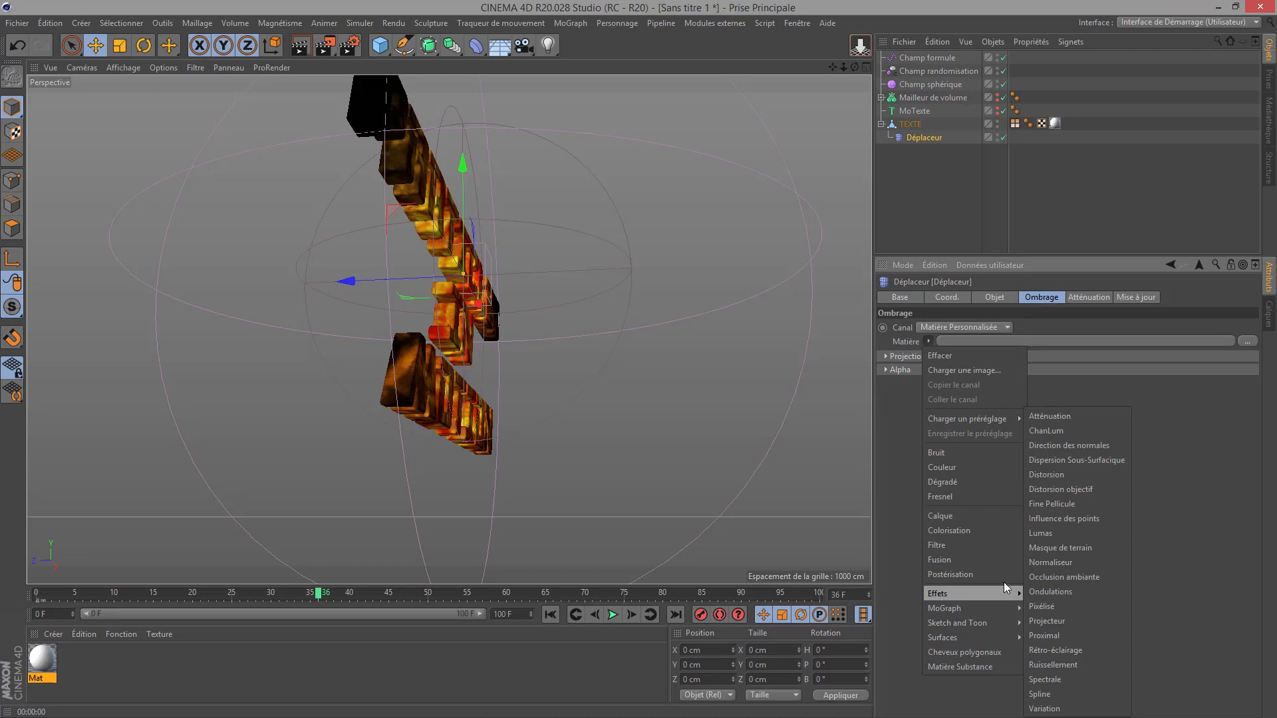
pyautogui.click(1053, 518)
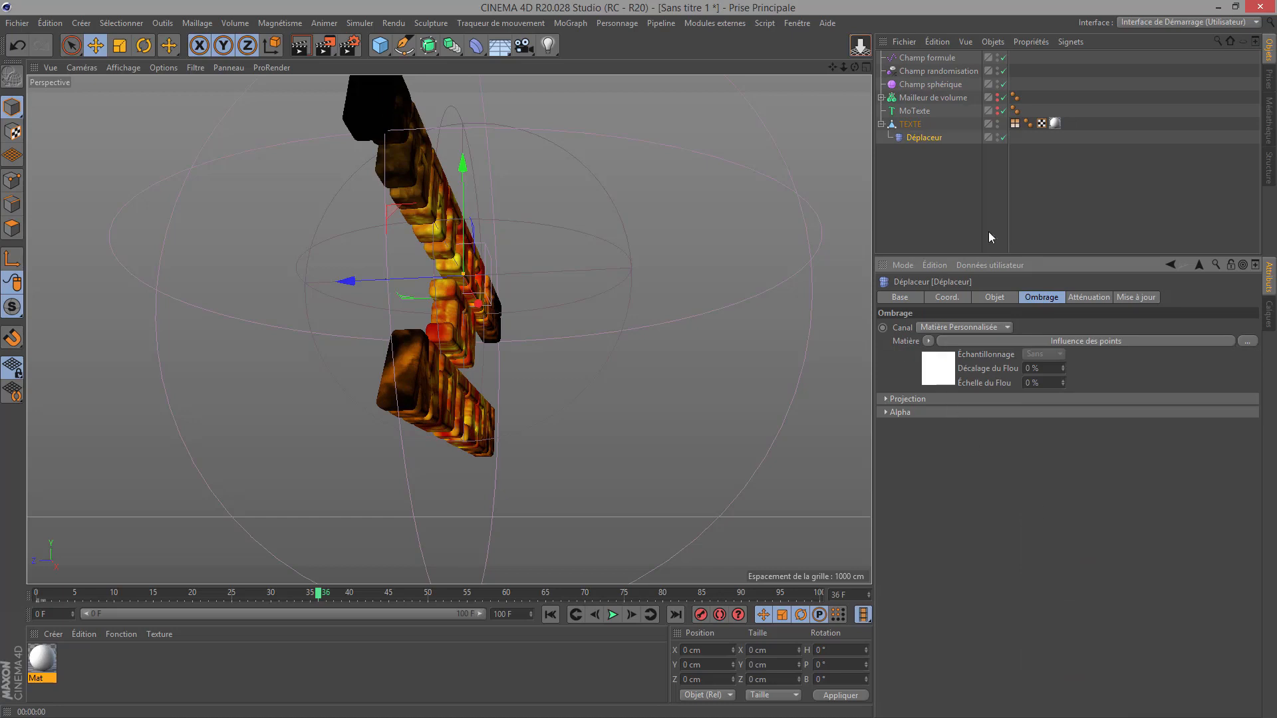
pyautogui.click(936, 375)
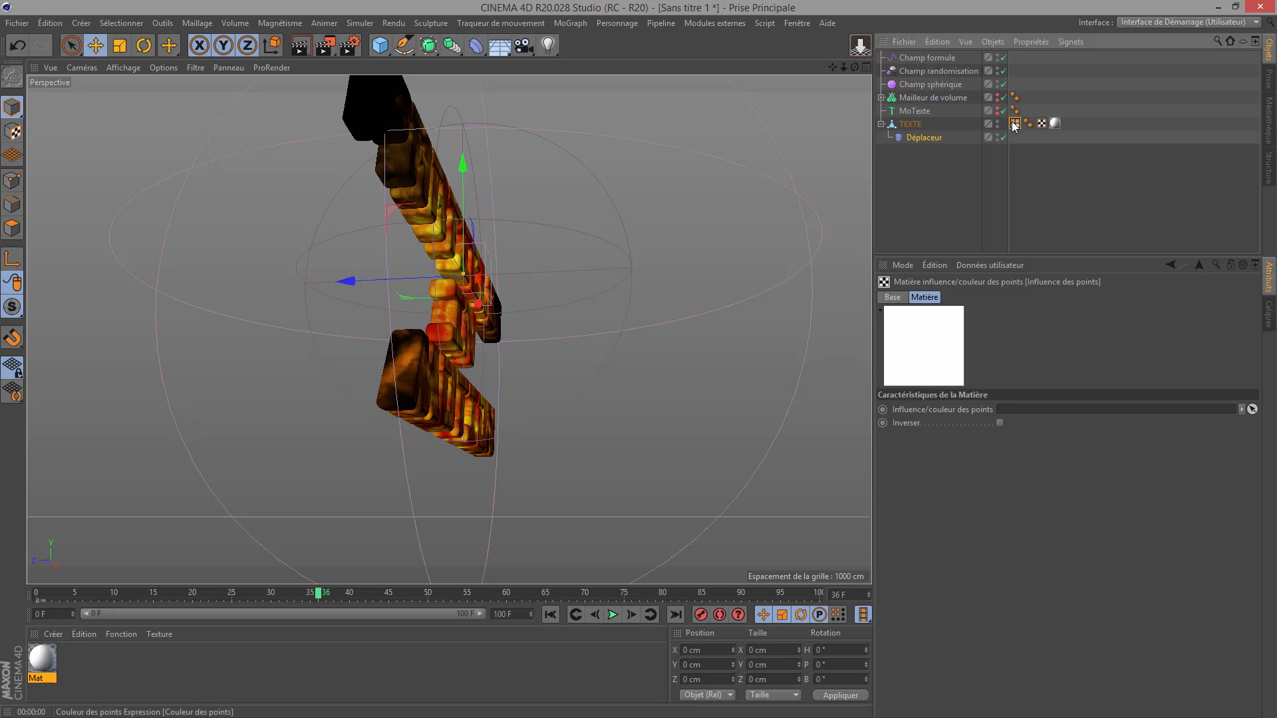
pyautogui.moveTo(1008, 391); pyautogui.dragTo(1012, 410)
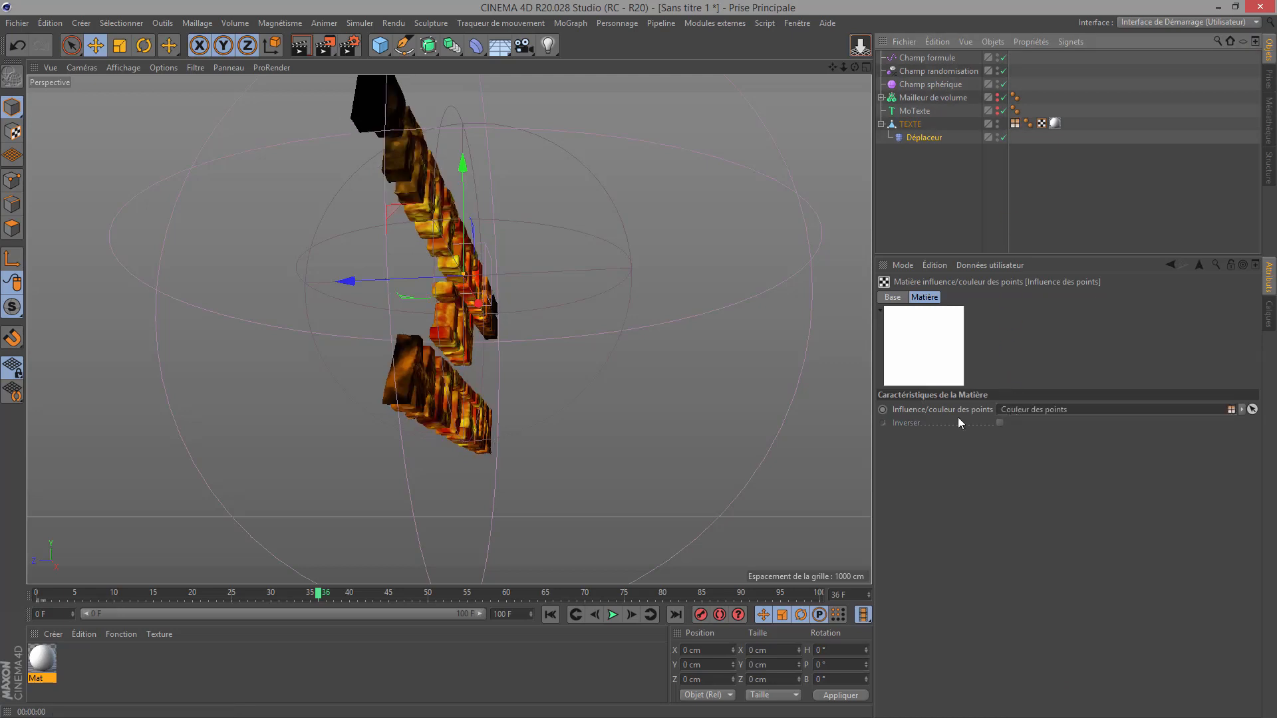
# - Set the Déplaceur's displacement Type to Intensité
pyautogui.moveTo(853, 68); pyautogui.dragTo(720, 115)
pyautogui.scroll(7, 426, 246)
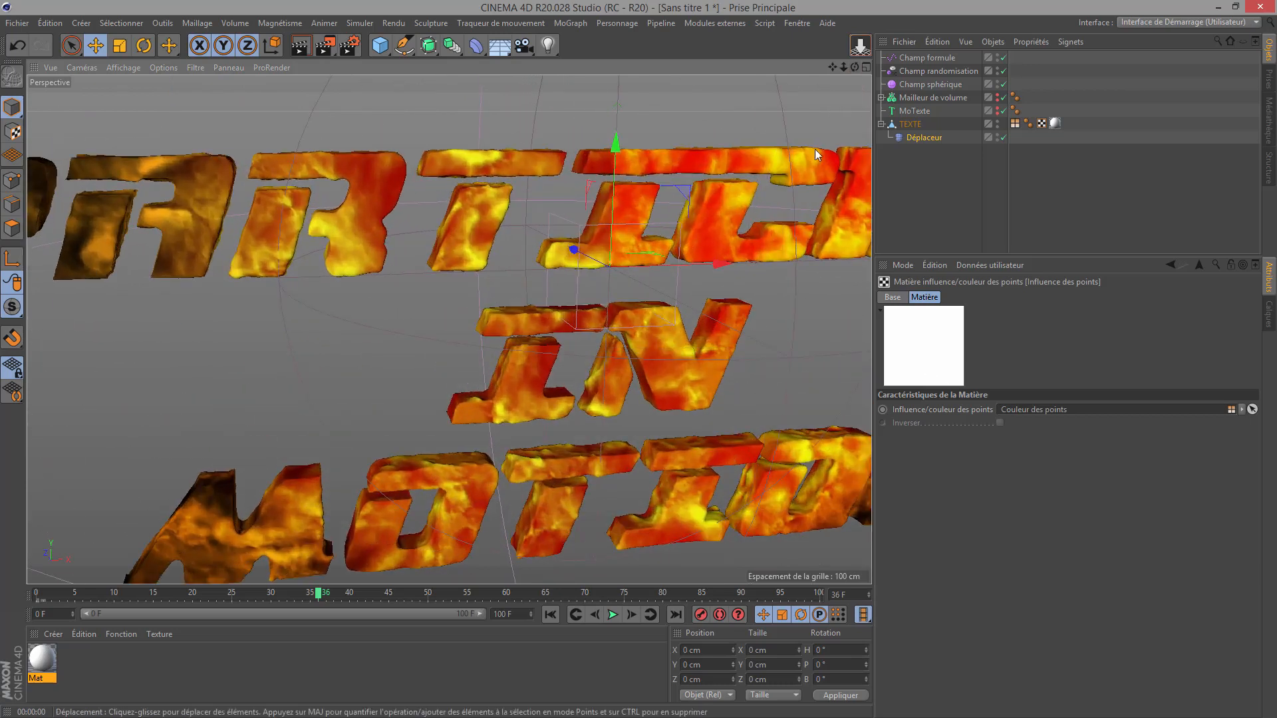
pyautogui.click(927, 137)
pyautogui.click(990, 297)
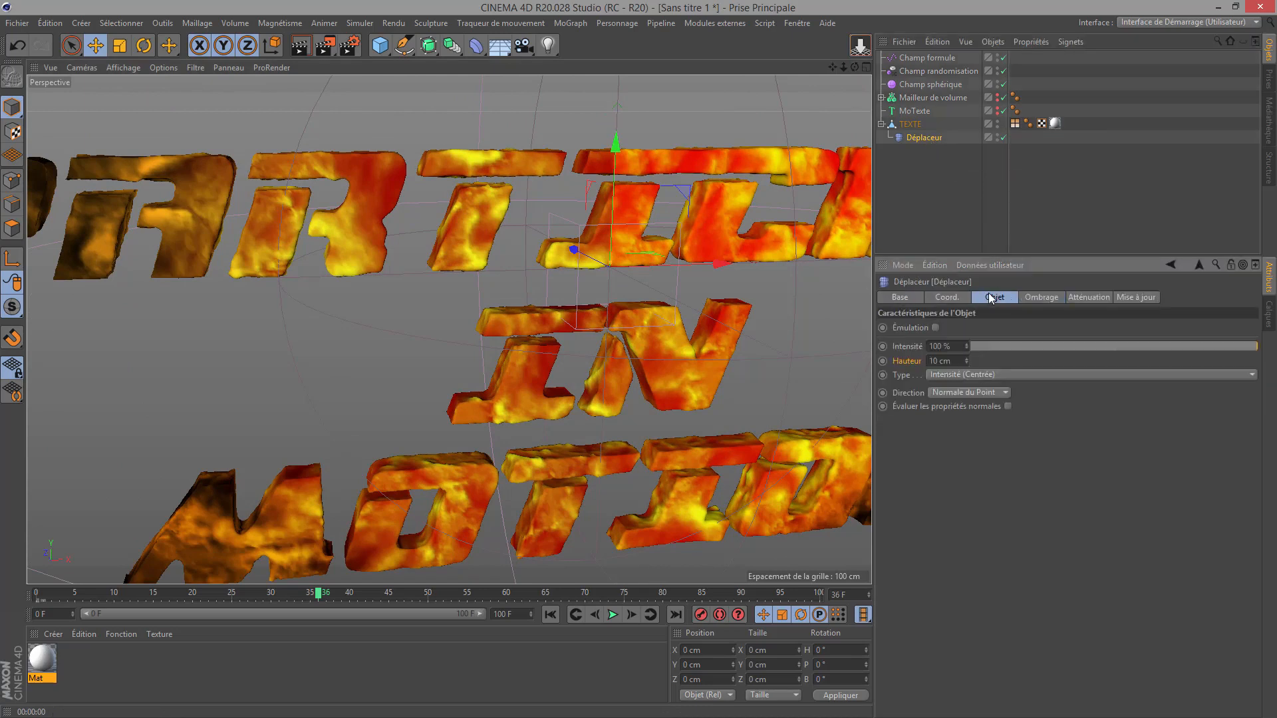
pyautogui.click(960, 375)
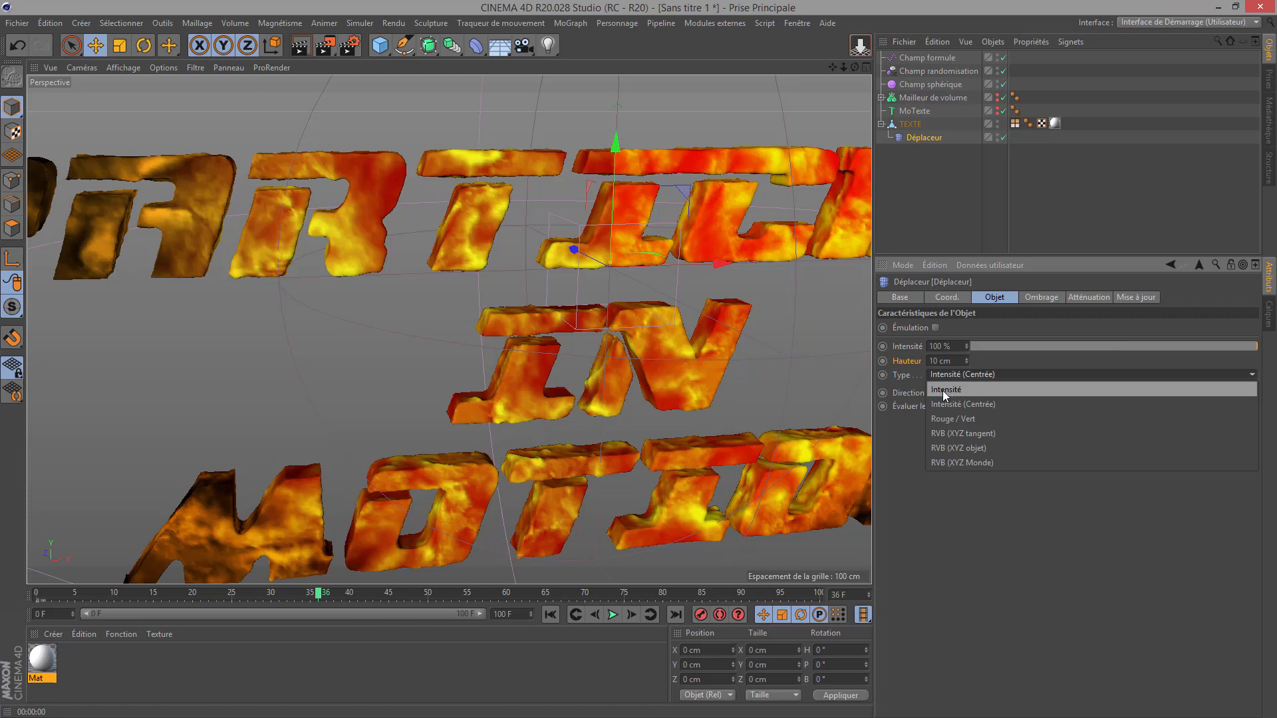
pyautogui.click(943, 389)
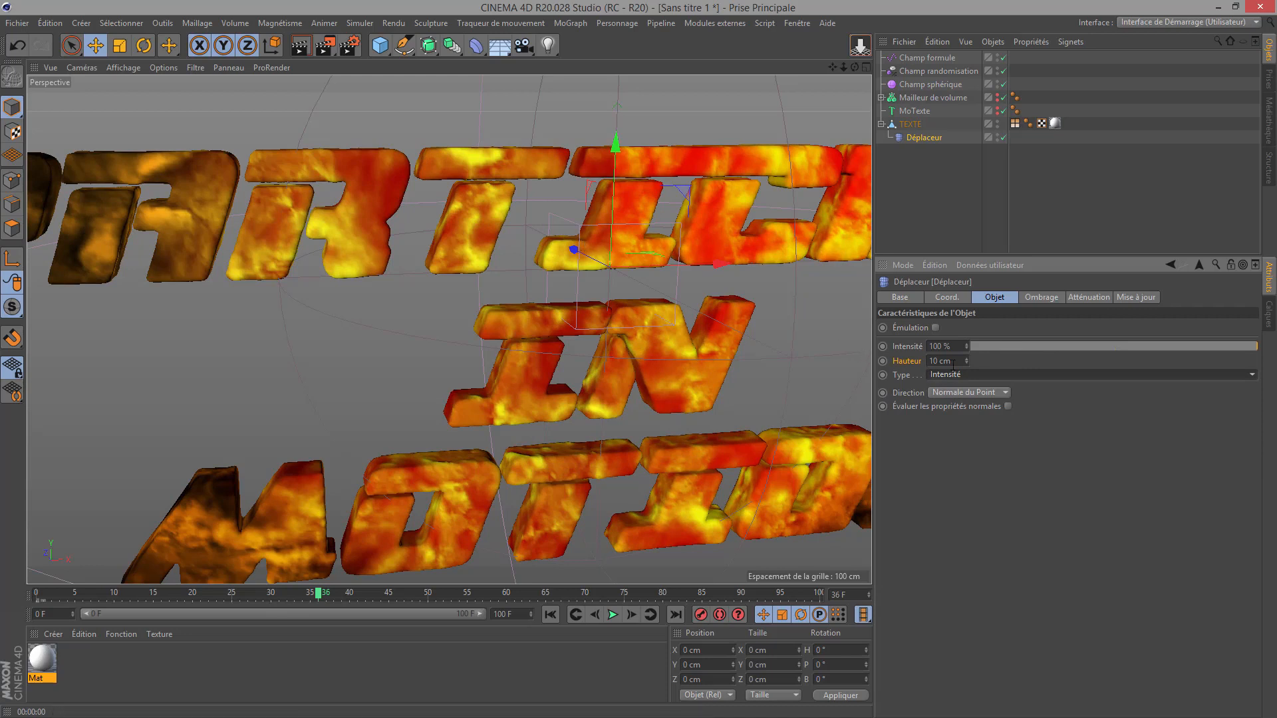
# - Set the Déplaceur's Hauteur to 25 cm and preview the text with an interactive render region
pyautogui.moveTo(966, 363)
pyautogui.mouseDown()
pyautogui.moveTo(968, 329)
pyautogui.moveTo(968, 353)
pyautogui.mouseUp()
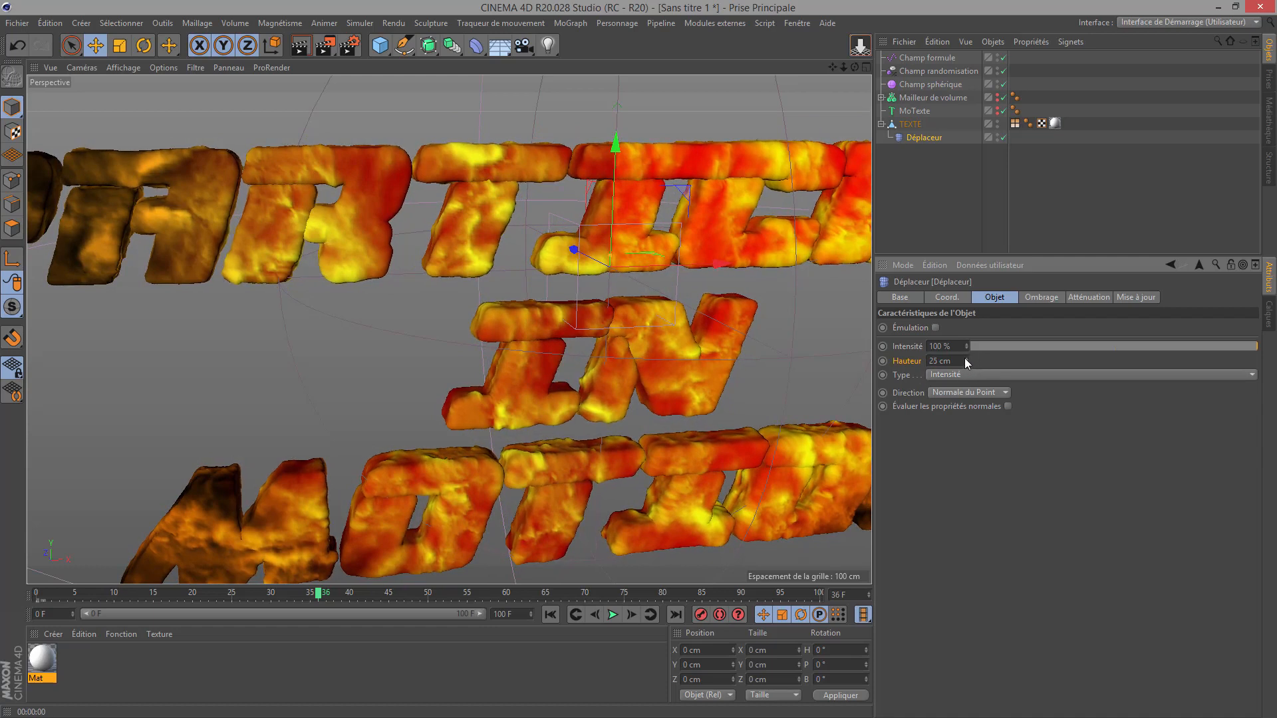
pyautogui.scroll(-5, 520, 285)
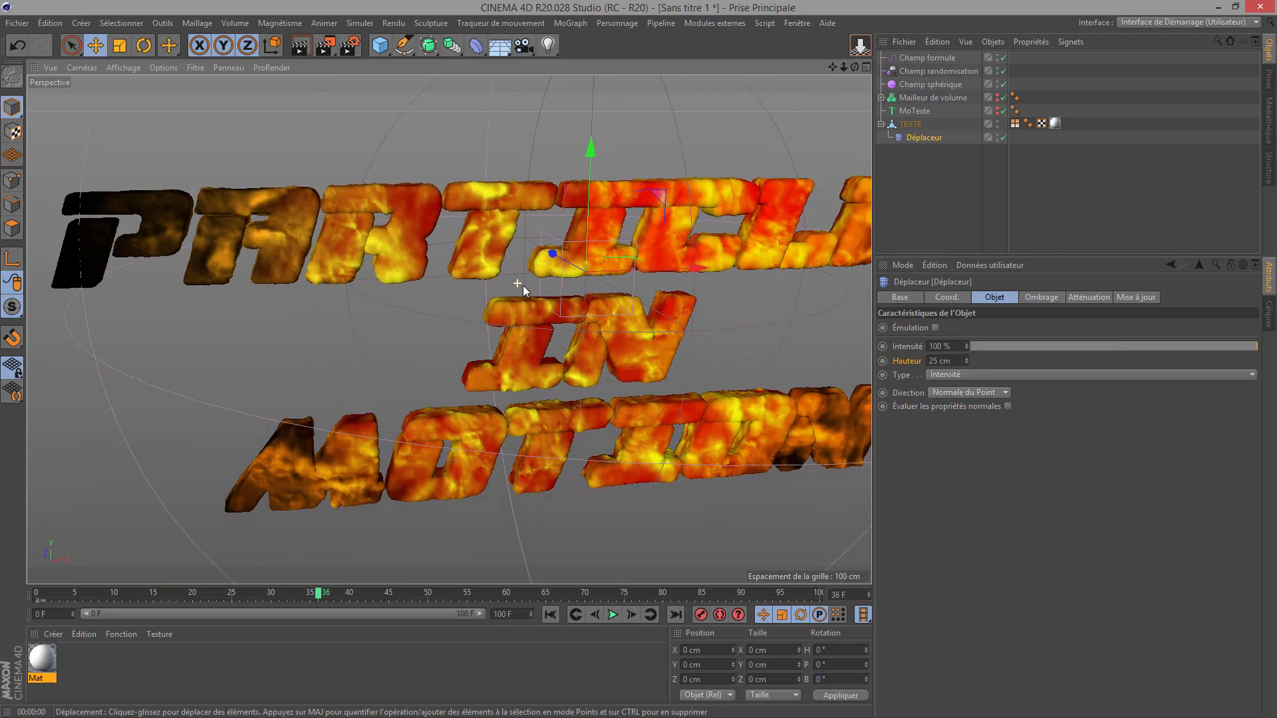
pyautogui.moveTo(833, 69); pyautogui.dragTo(716, 80)
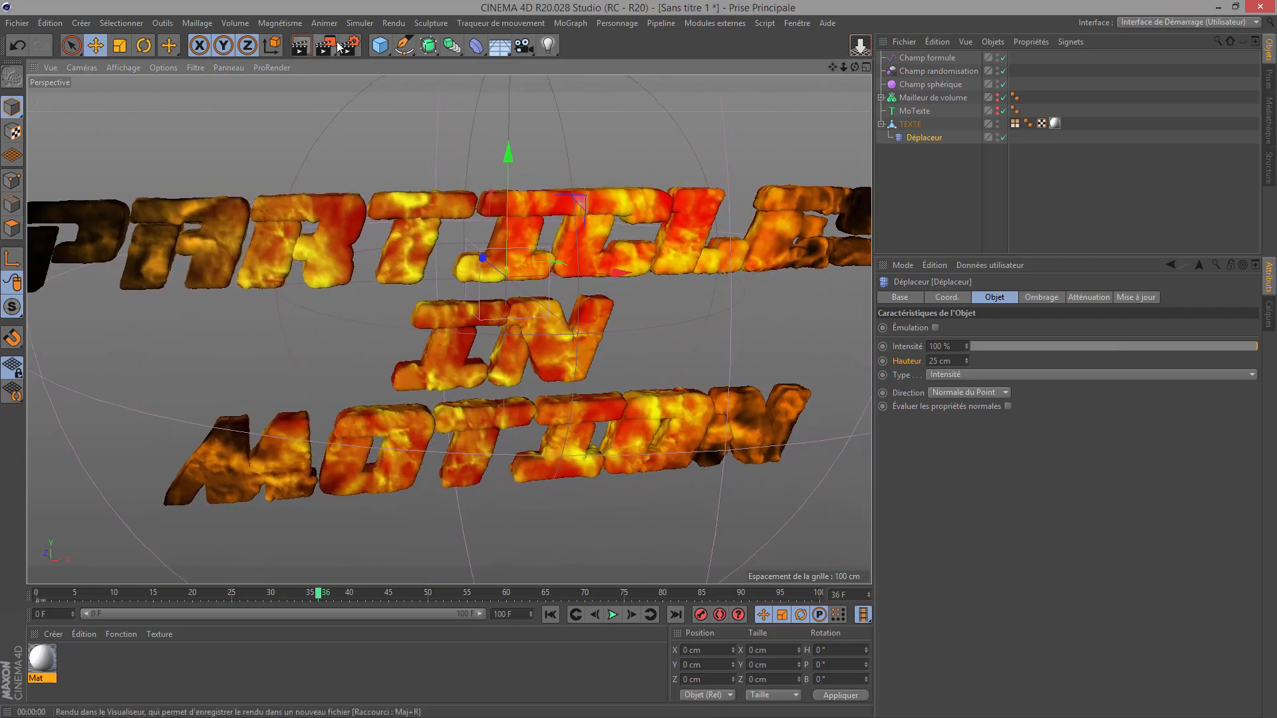
pyautogui.moveTo(328, 51); pyautogui.dragTo(455, 357)
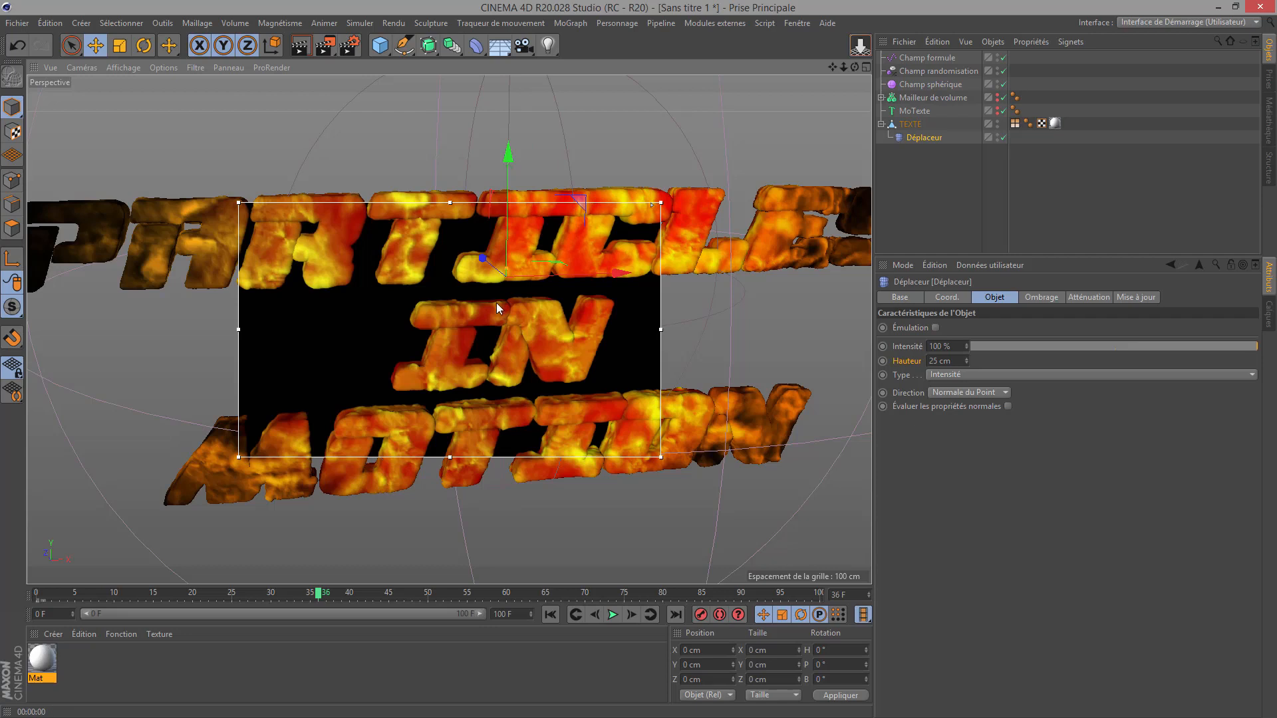
# - Add a light above and in front of the text, at about Y 549 cm and Z -462 cm, with Surfaciques shadows
pyautogui.click(551, 47)
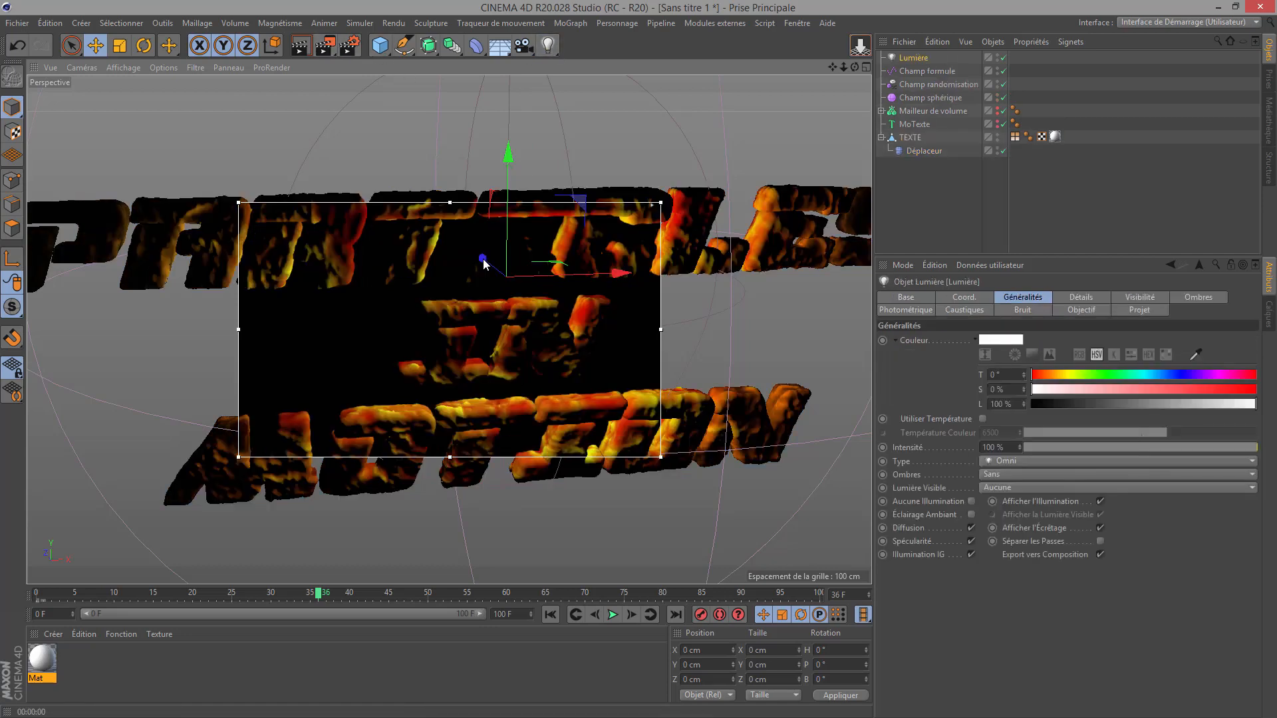
pyautogui.moveTo(482, 263); pyautogui.dragTo(685, 214)
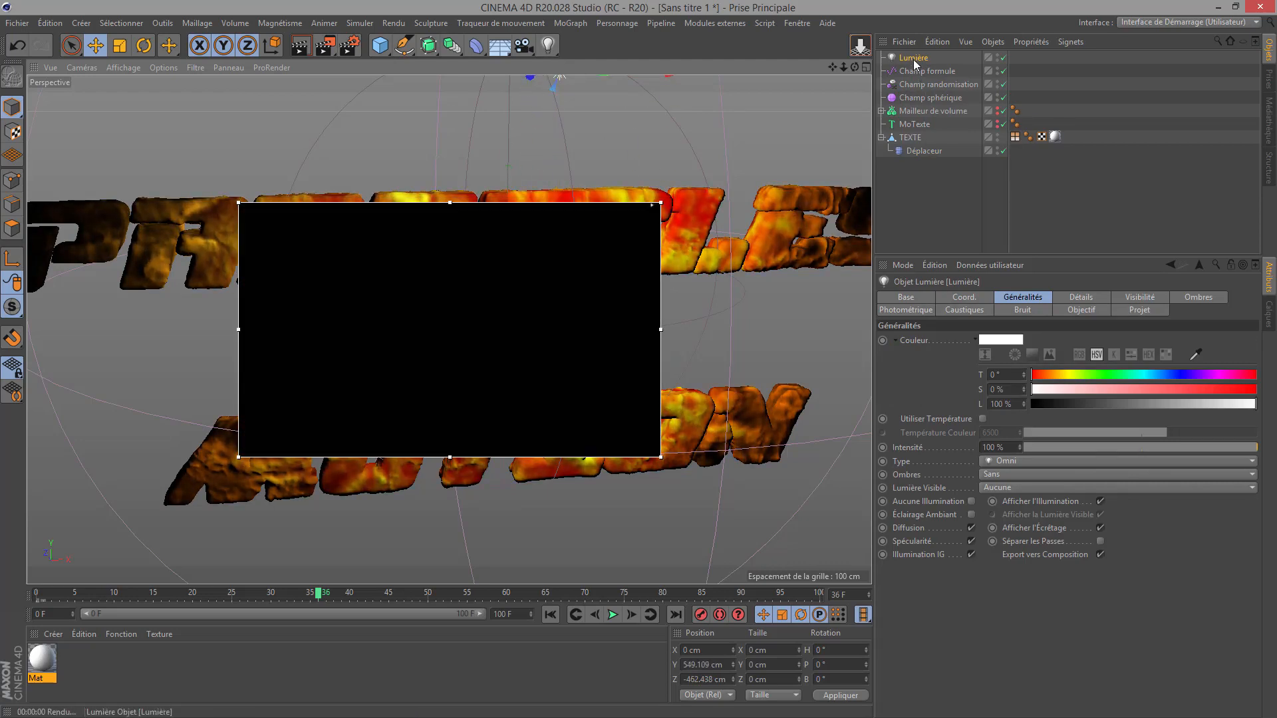
pyautogui.click(913, 59)
pyautogui.click(1008, 473)
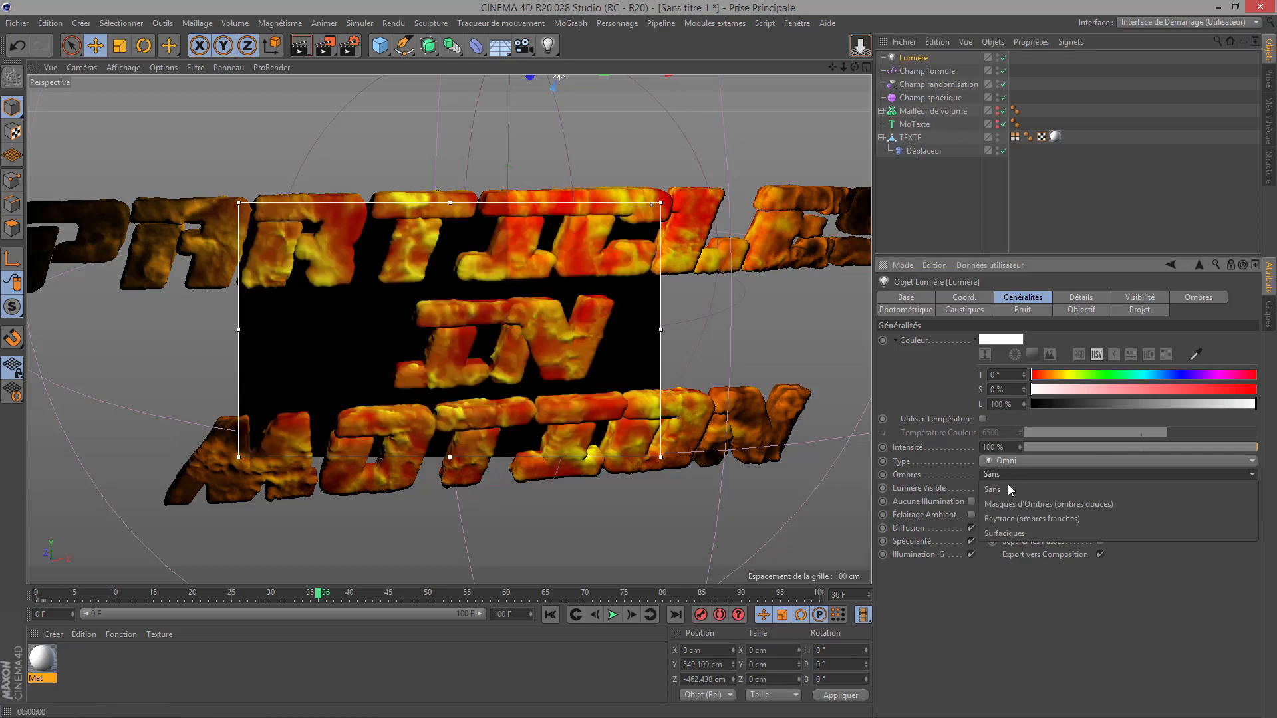
pyautogui.click(1007, 533)
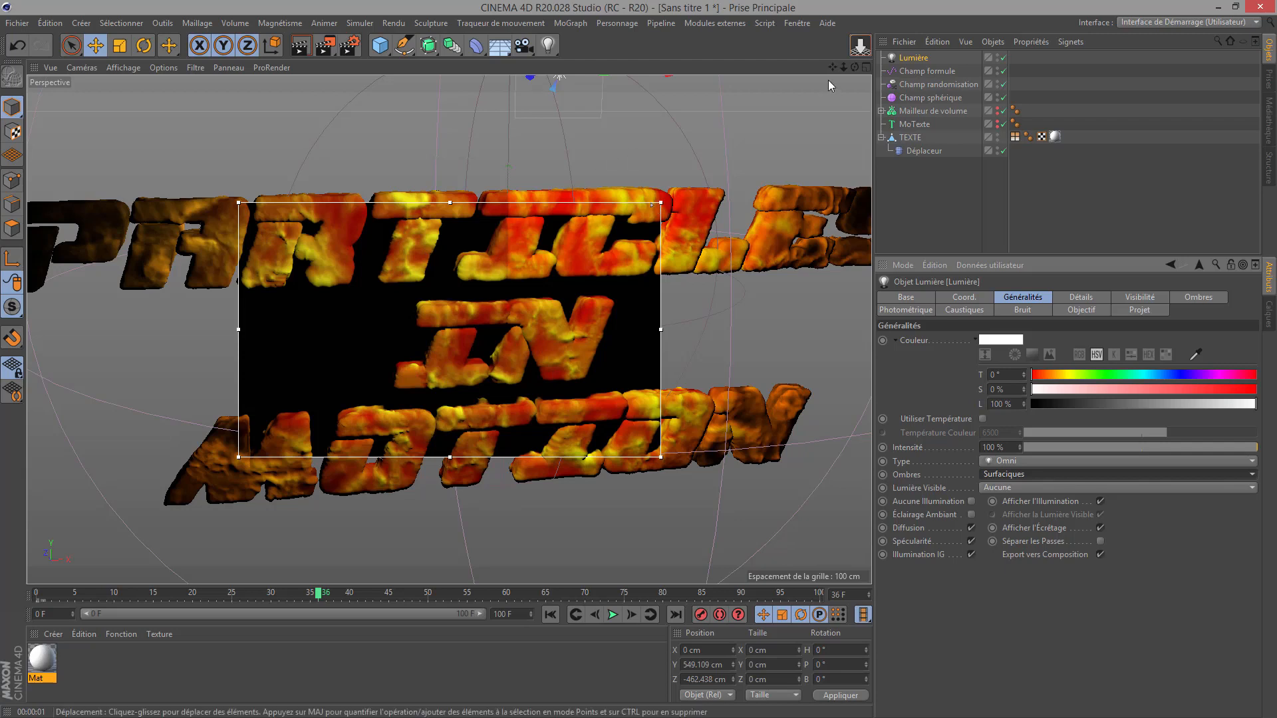
# - Turn off the interactive render region and move the light farther up and forward, to about Y 1230 cm and Z -812 cm
pyautogui.scroll(-3, 513, 300)
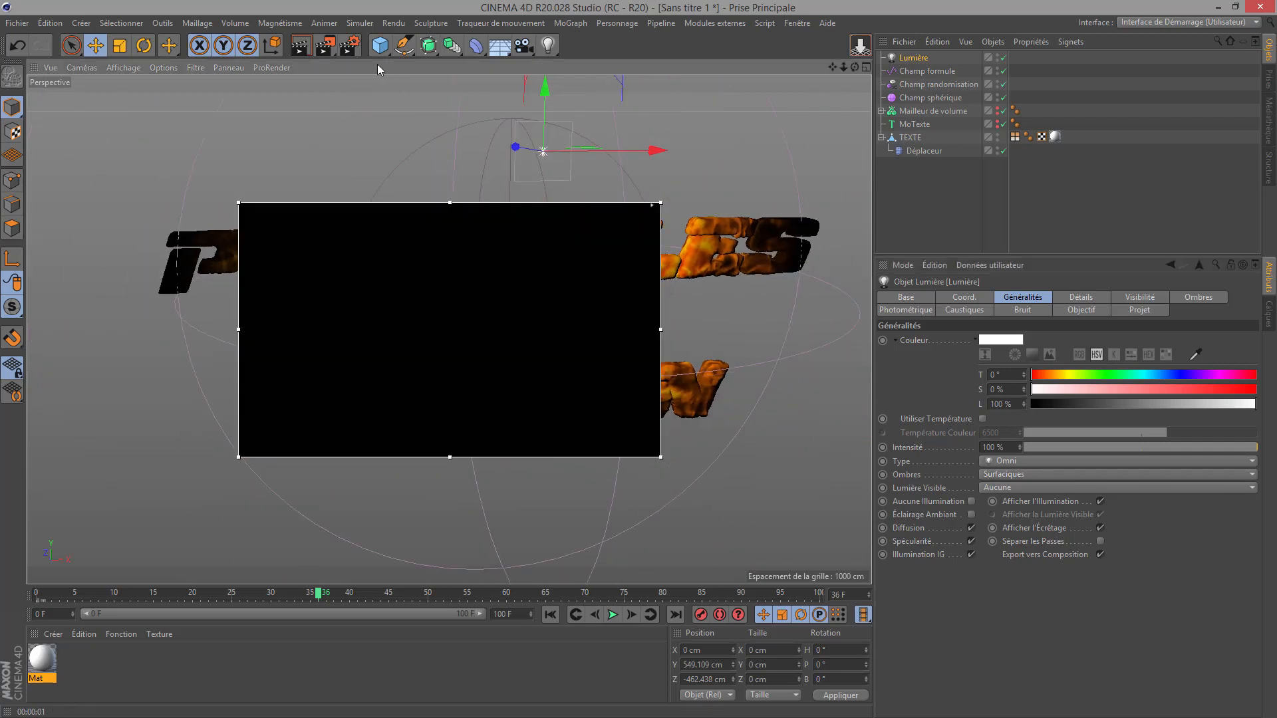
pyautogui.click(327, 52)
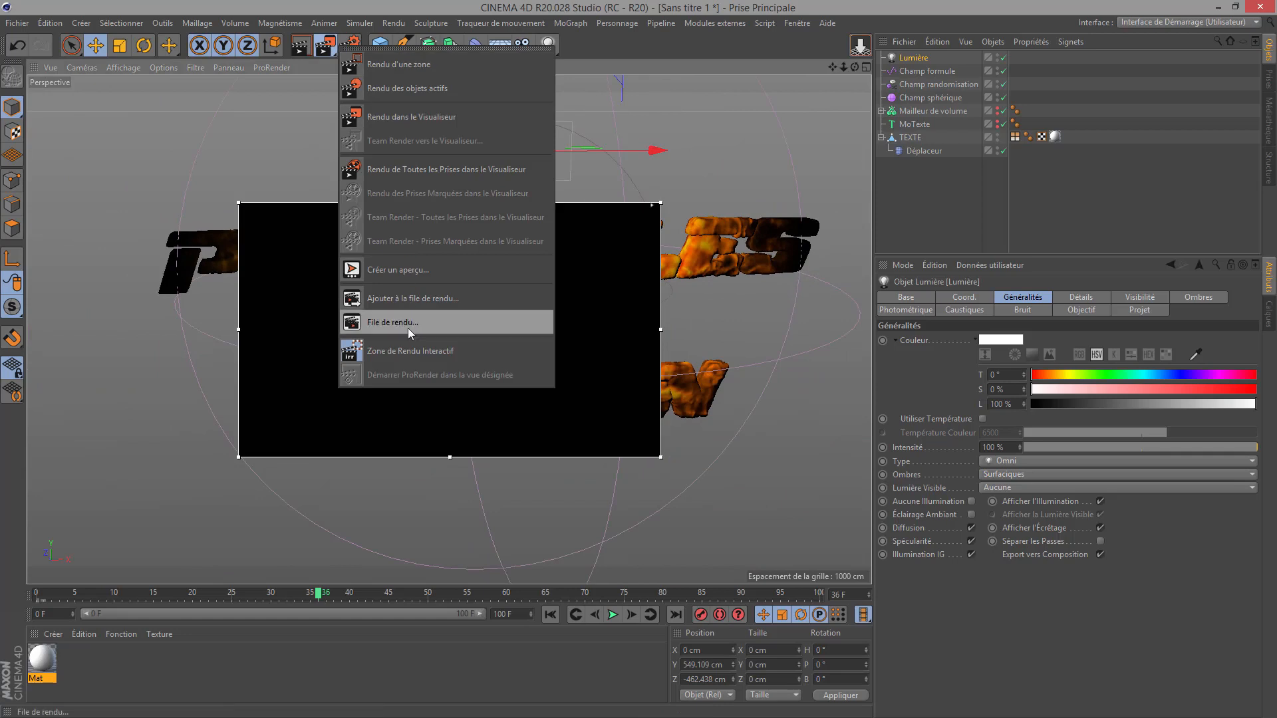
pyautogui.click(408, 350)
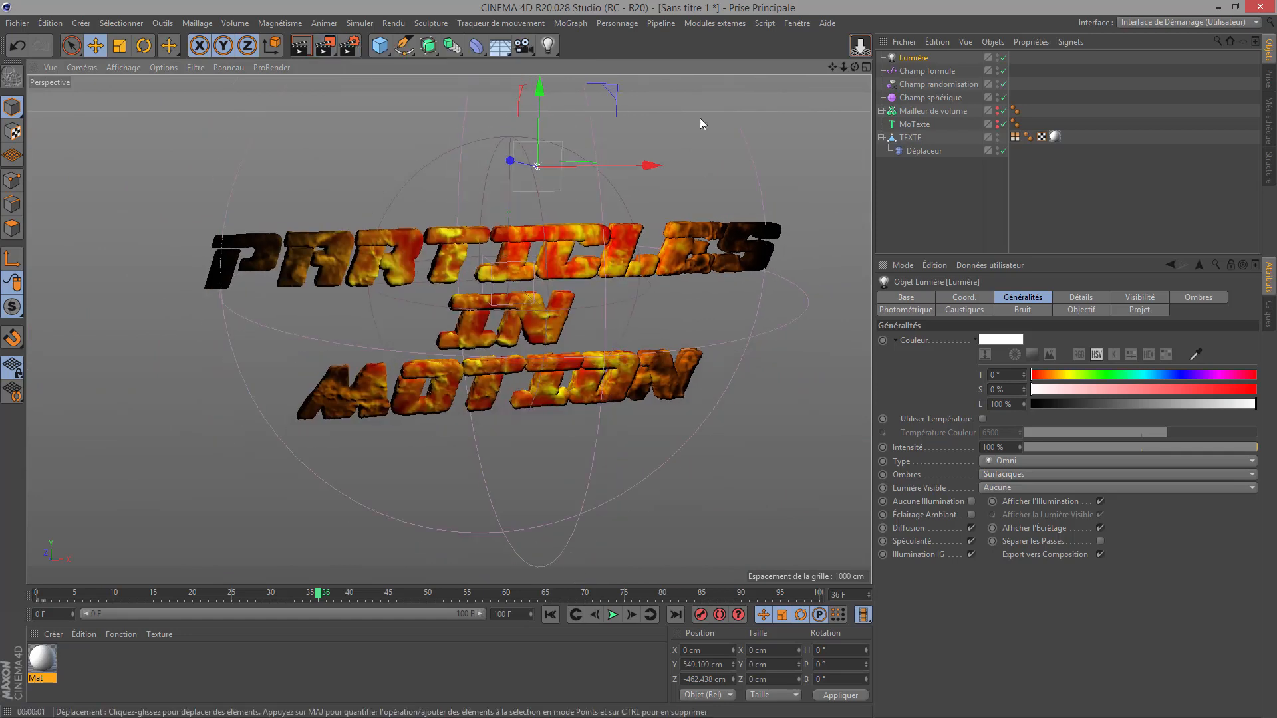
pyautogui.moveTo(856, 69); pyautogui.dragTo(715, 128)
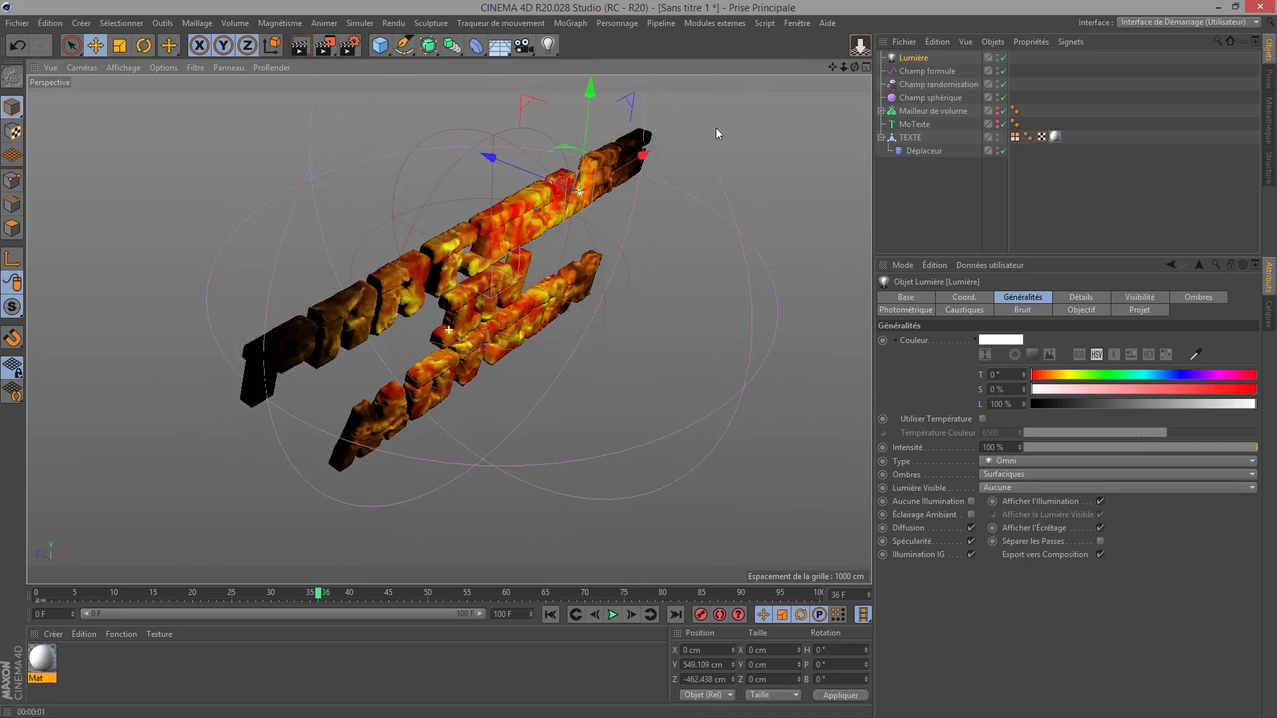
pyautogui.moveTo(524, 181); pyautogui.dragTo(666, 133)
pyautogui.moveTo(855, 67); pyautogui.dragTo(947, 21)
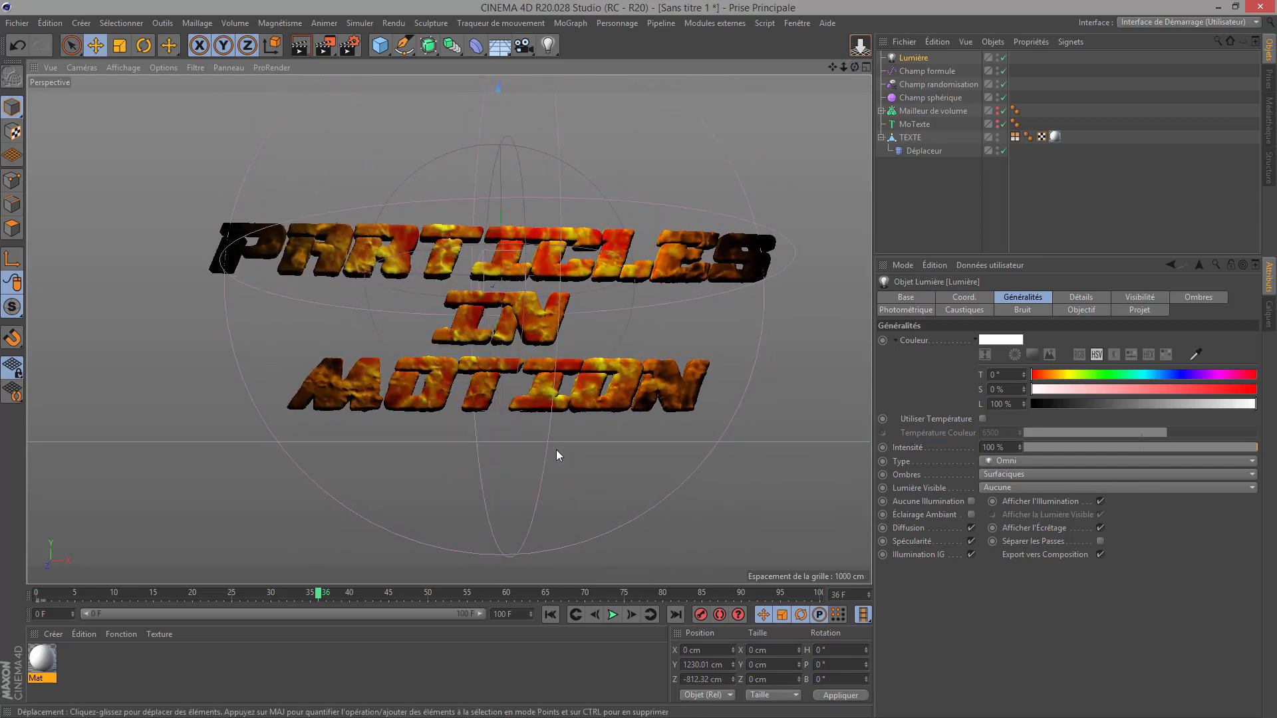
# - Add a camera, look through it, set its focal length to Objectif normal (50 mm) and frame the whole text
pyautogui.click(523, 46)
pyautogui.click(579, 65)
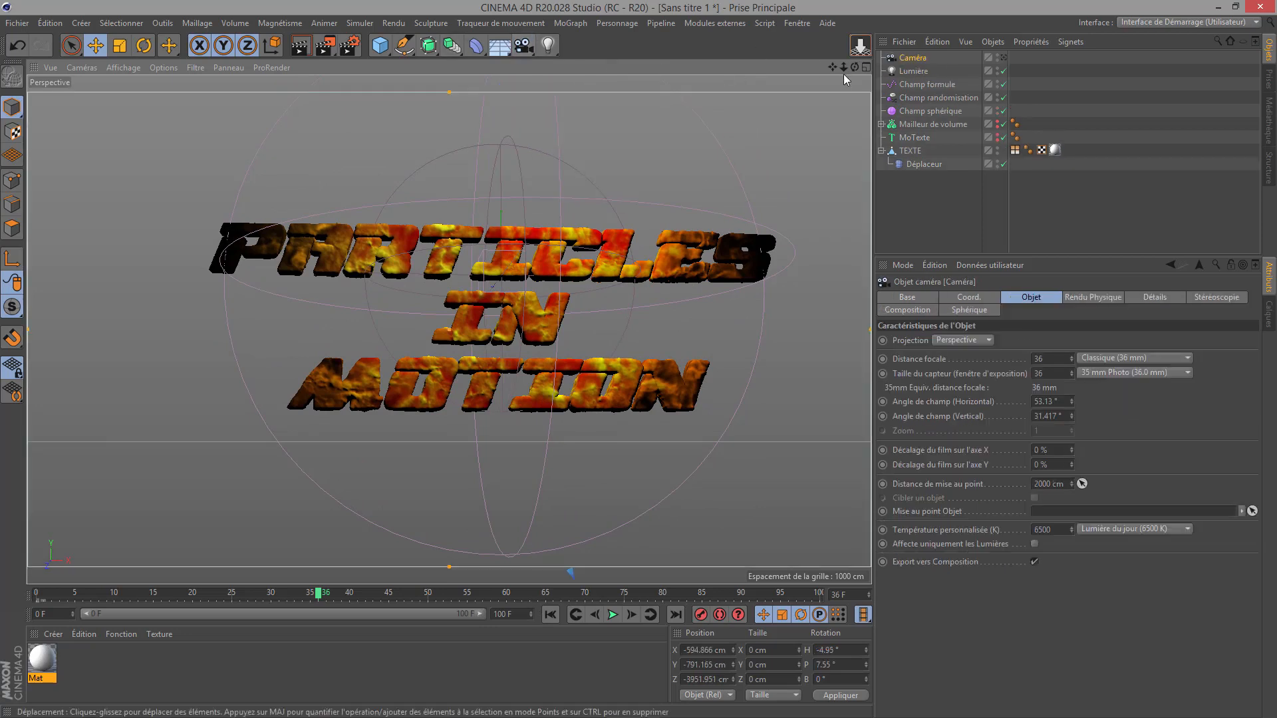
pyautogui.click(1004, 58)
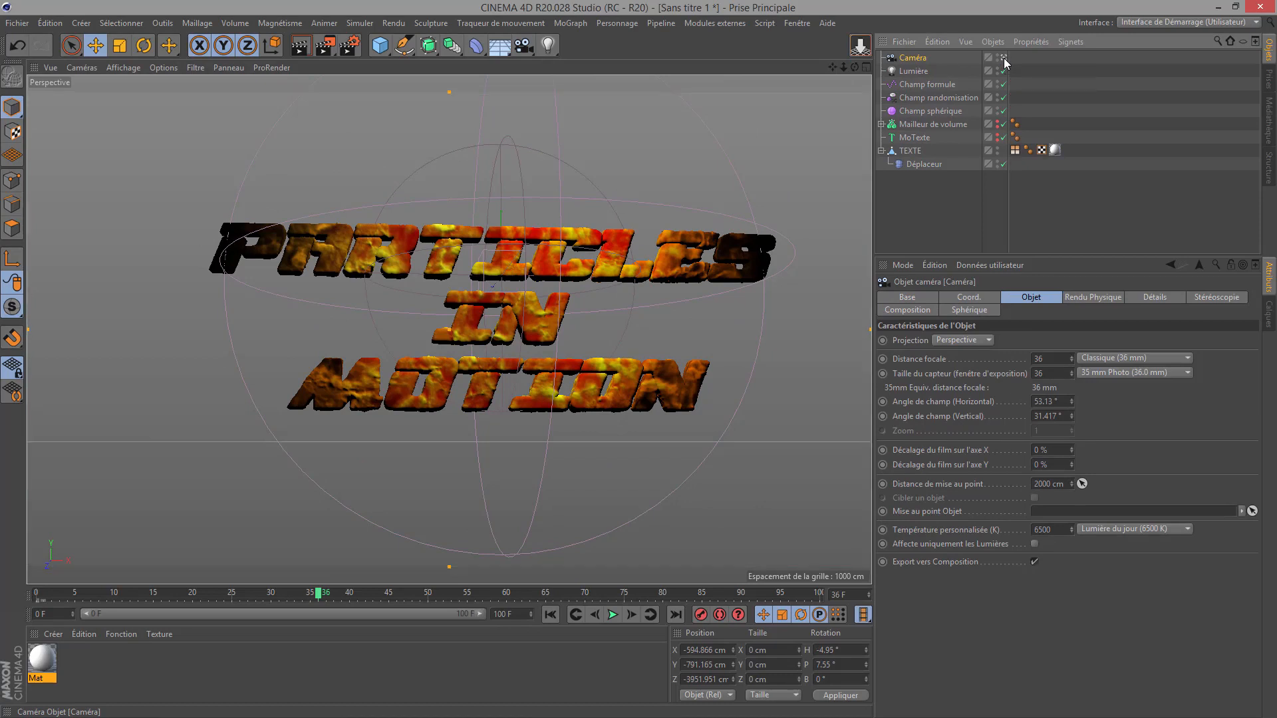
pyautogui.click(1100, 359)
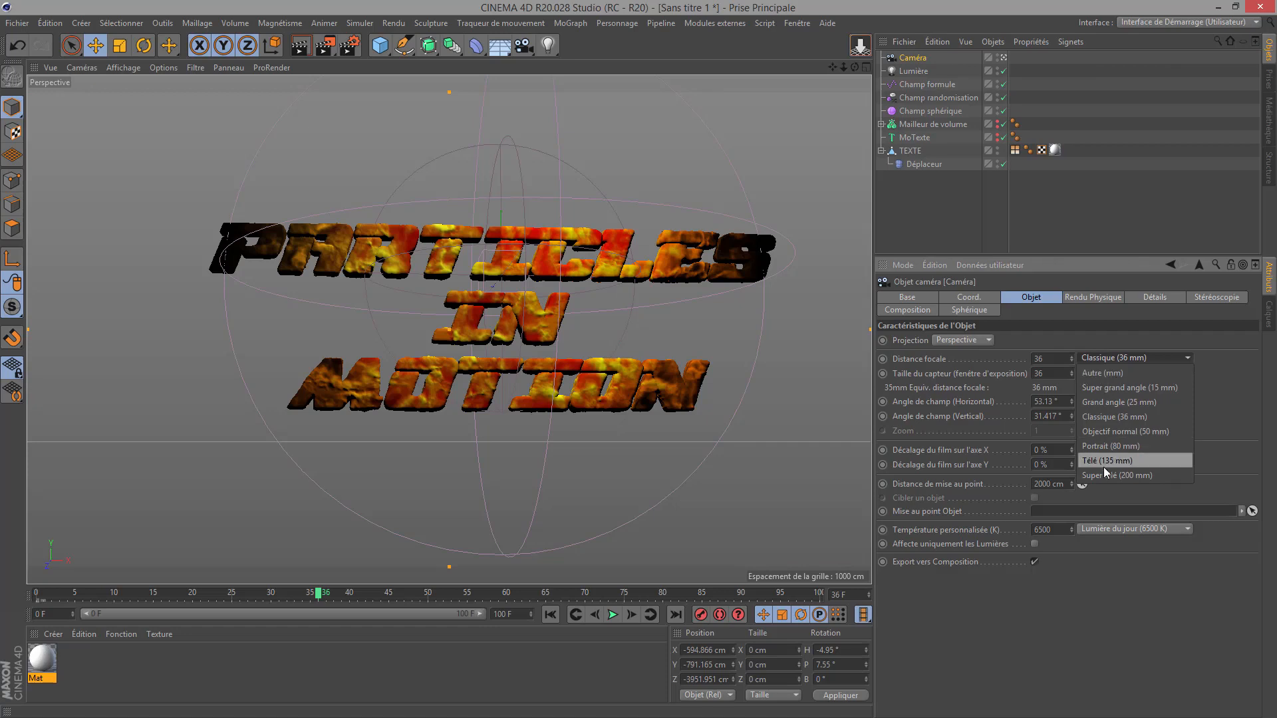
pyautogui.click(1094, 432)
pyautogui.moveTo(833, 67); pyautogui.dragTo(759, 50)
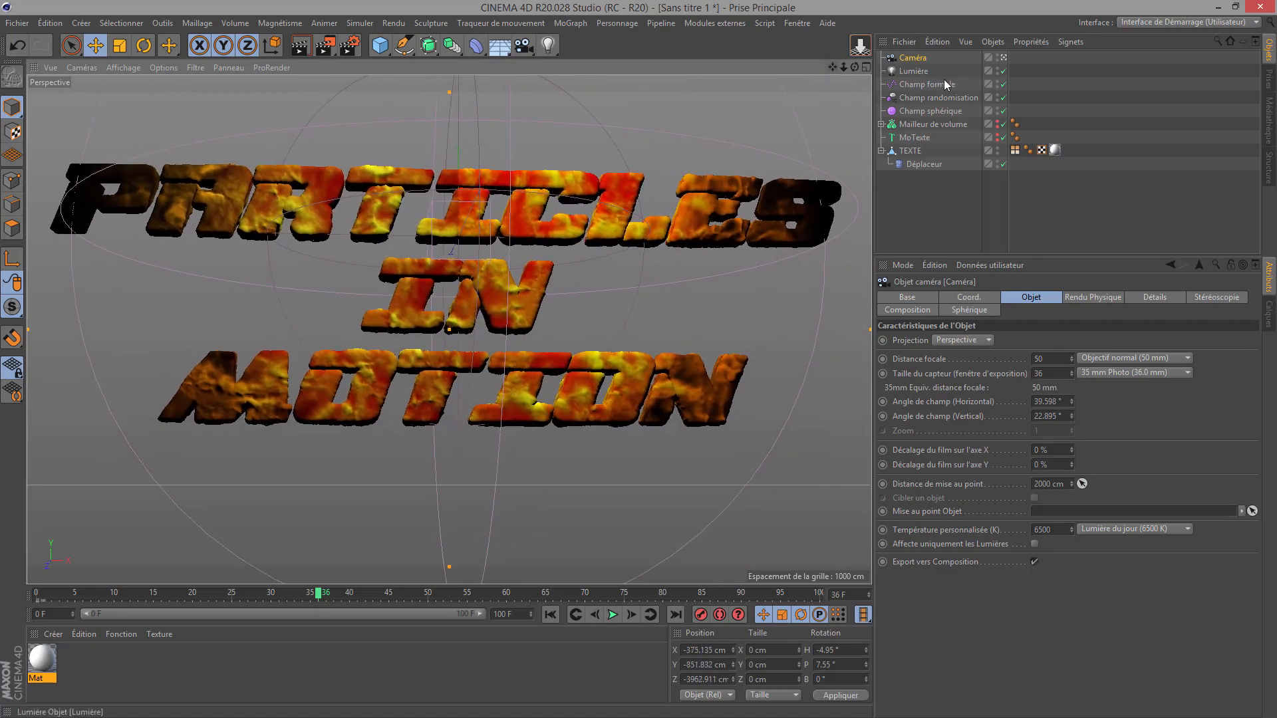
# - Zero the camera's heading, pitch and X position, and center the text by setting Y to about -271 cm and Z to about -4313 cm
pyautogui.click(972, 297)
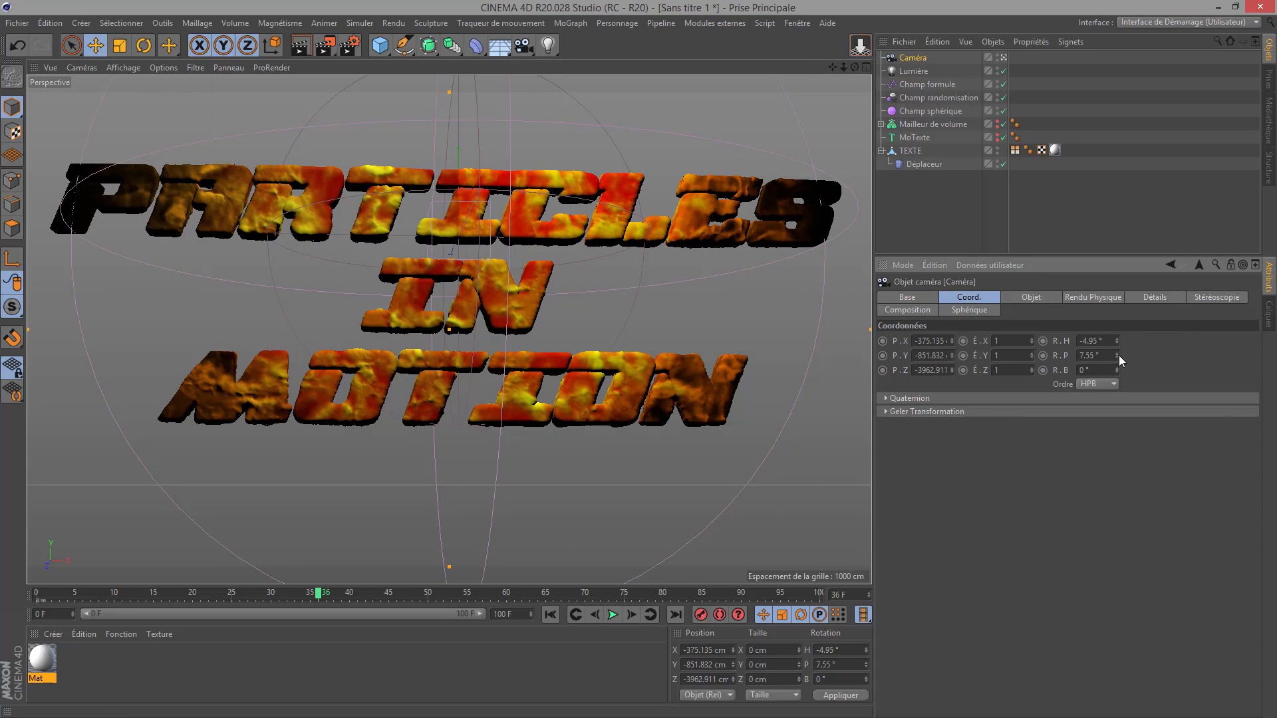
pyautogui.rightClick(1119, 355)
pyautogui.rightClick(1119, 340)
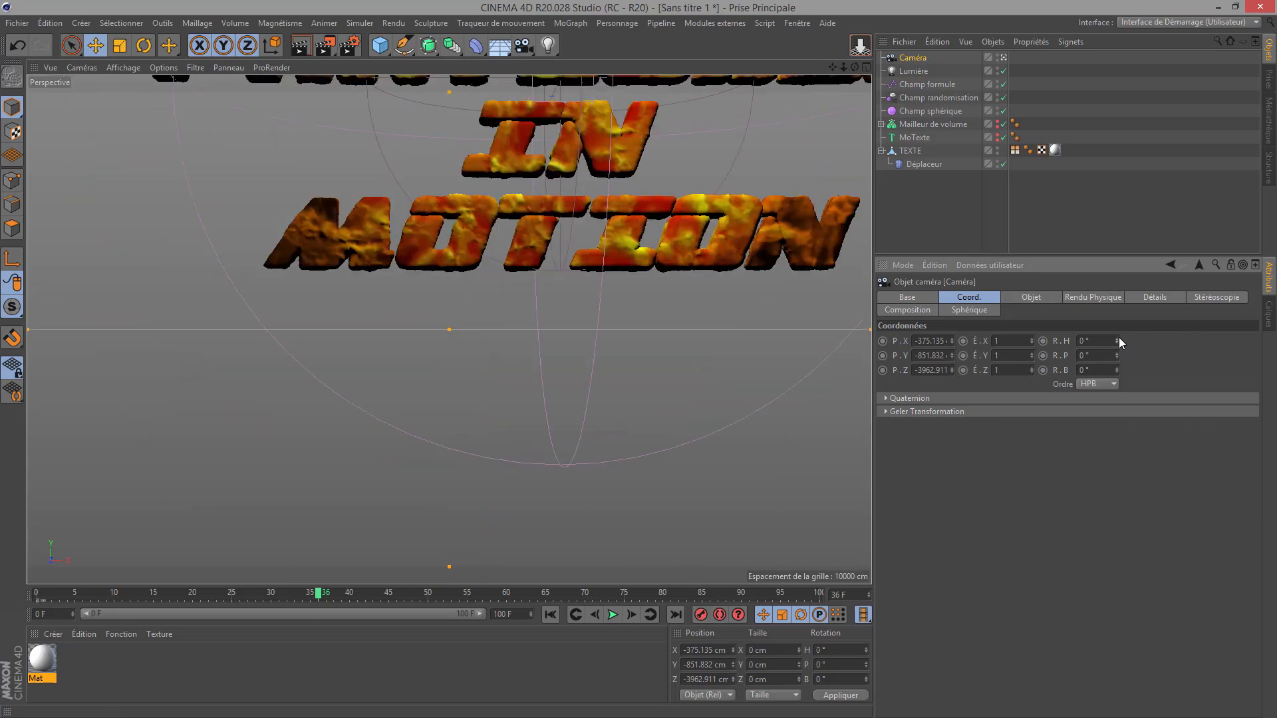
pyautogui.rightClick(955, 340)
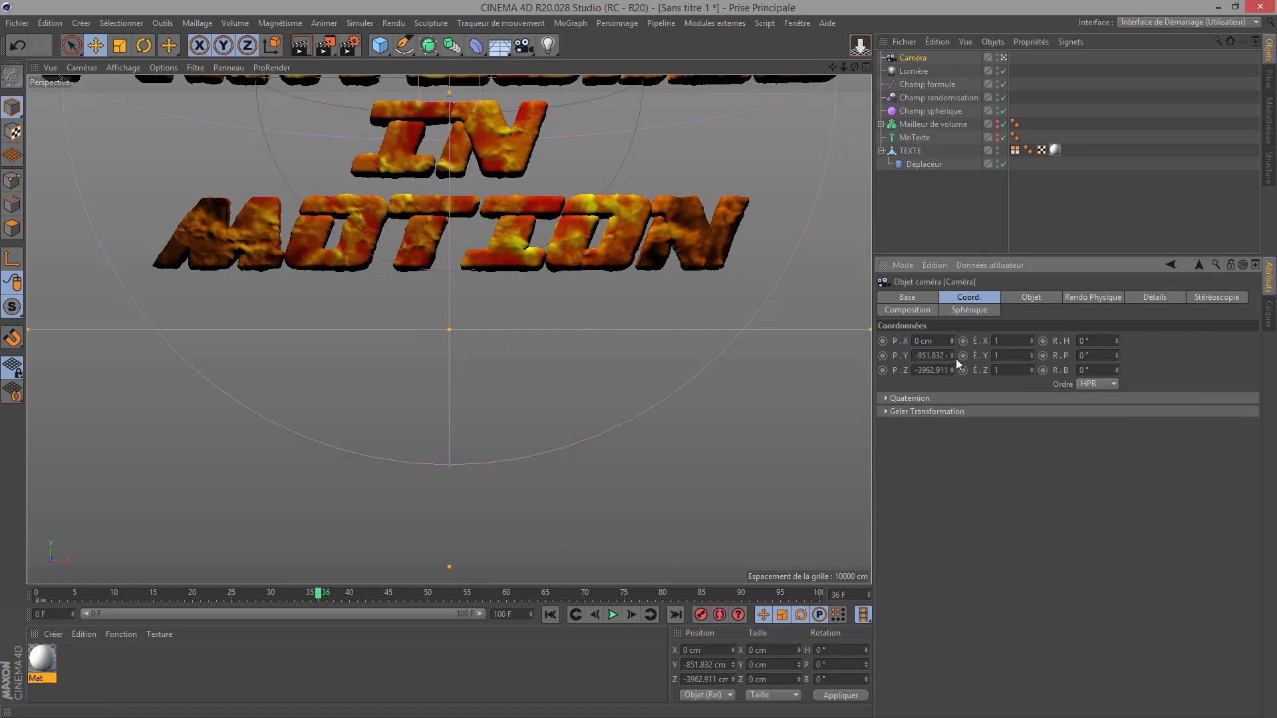
pyautogui.moveTo(952, 358); pyautogui.dragTo(951, 436)
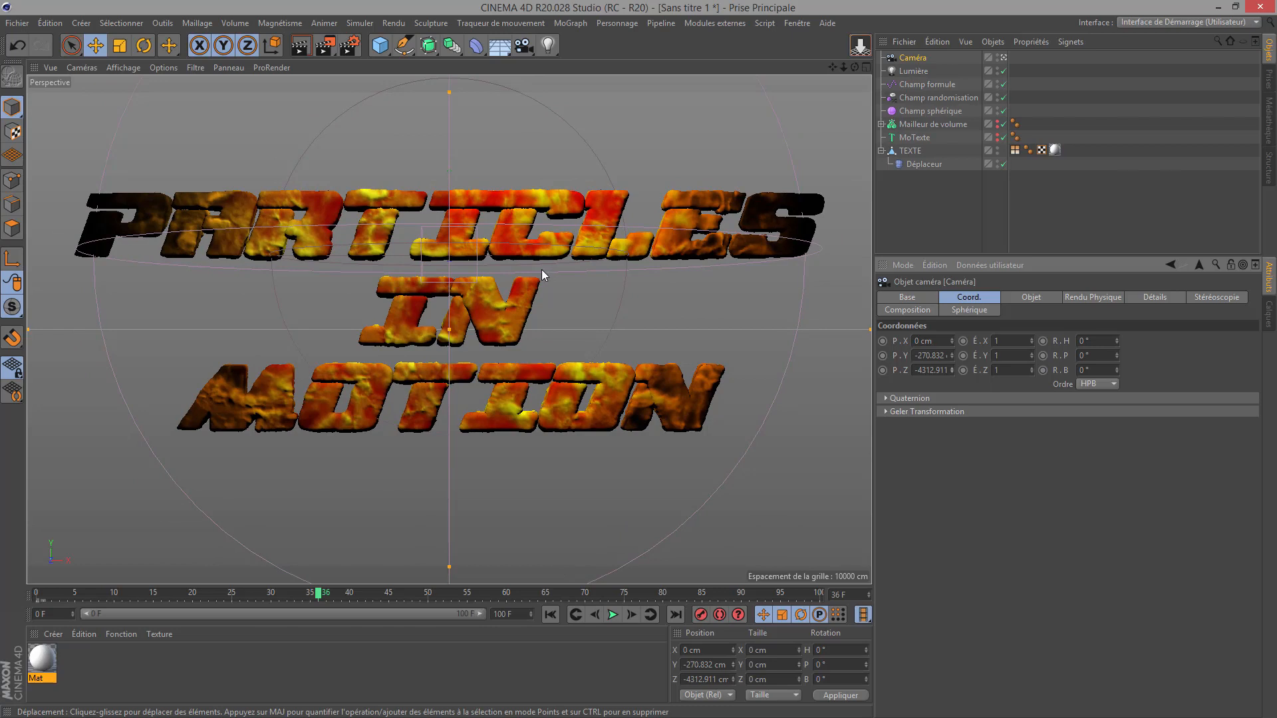
# - Go to frame 50, add a Neutre object and make the camera its child
pyautogui.click(427, 595)
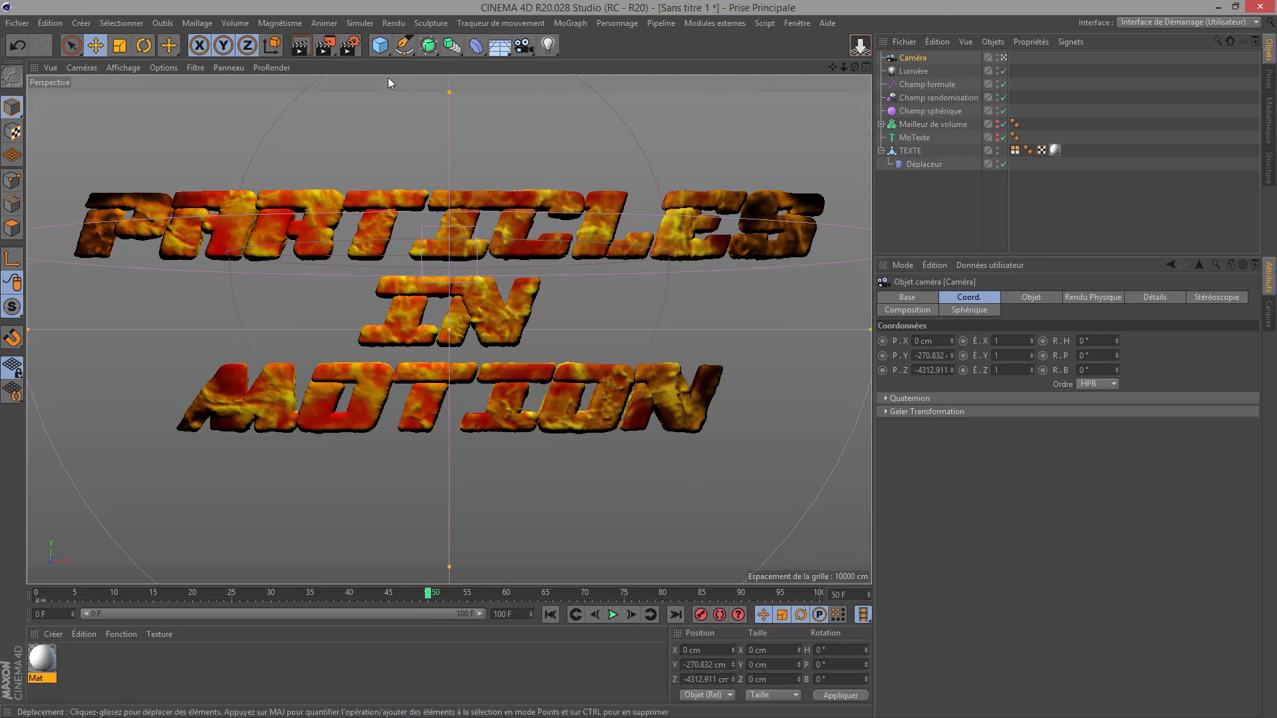
pyautogui.click(382, 47)
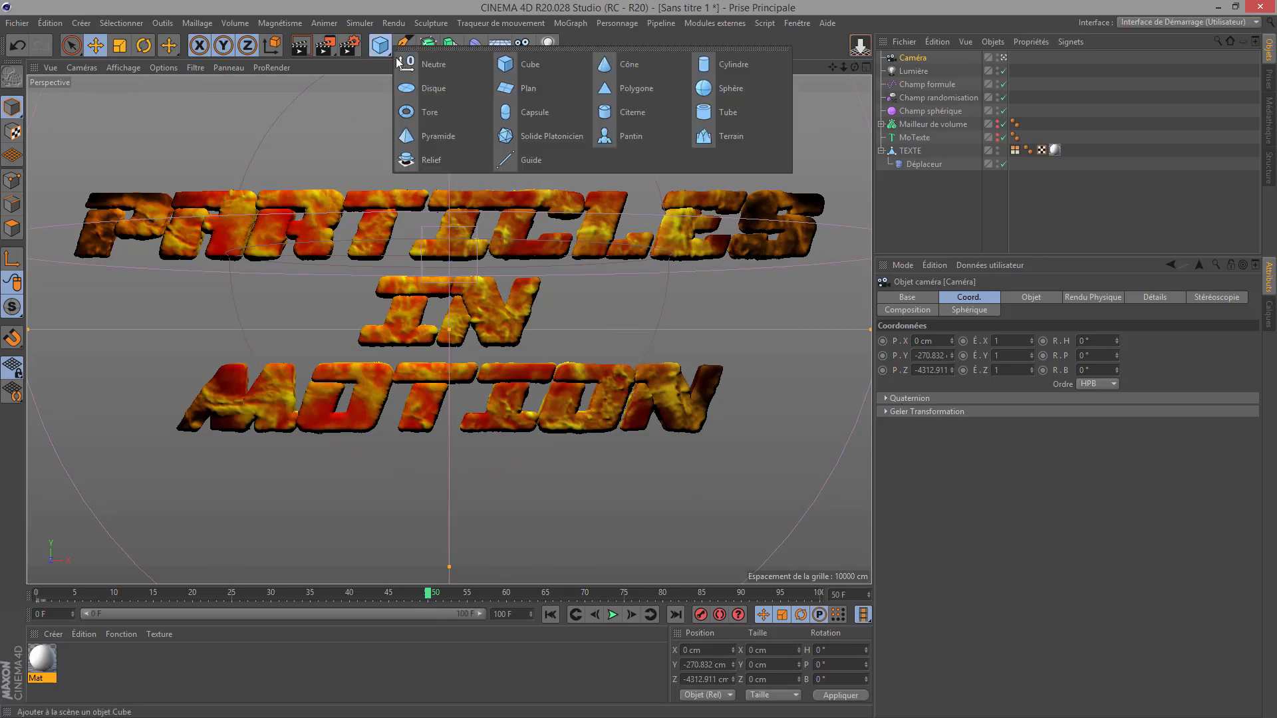
pyautogui.click(415, 68)
pyautogui.moveTo(912, 73); pyautogui.dragTo(916, 61)
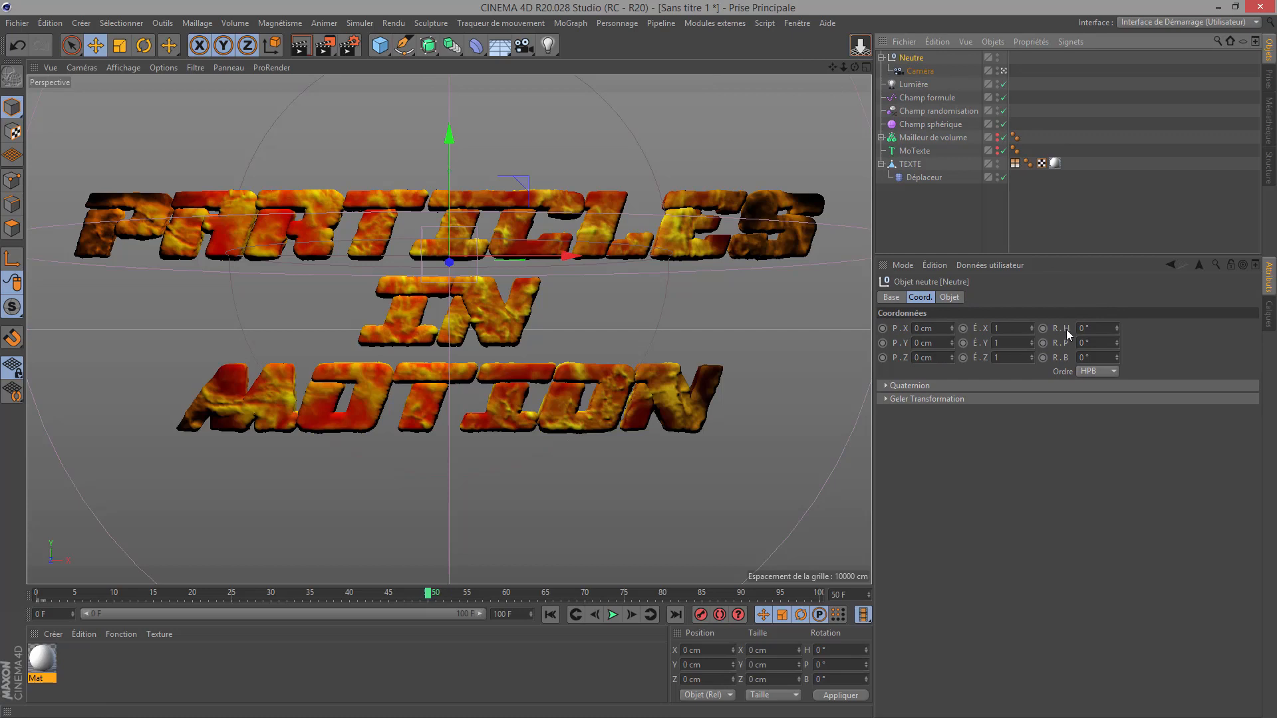
# - Keyframe the Neutre's R.H rotation at 0° on frame 50 and -70° on frame 0, and play the camera move
pyautogui.click(1043, 329)
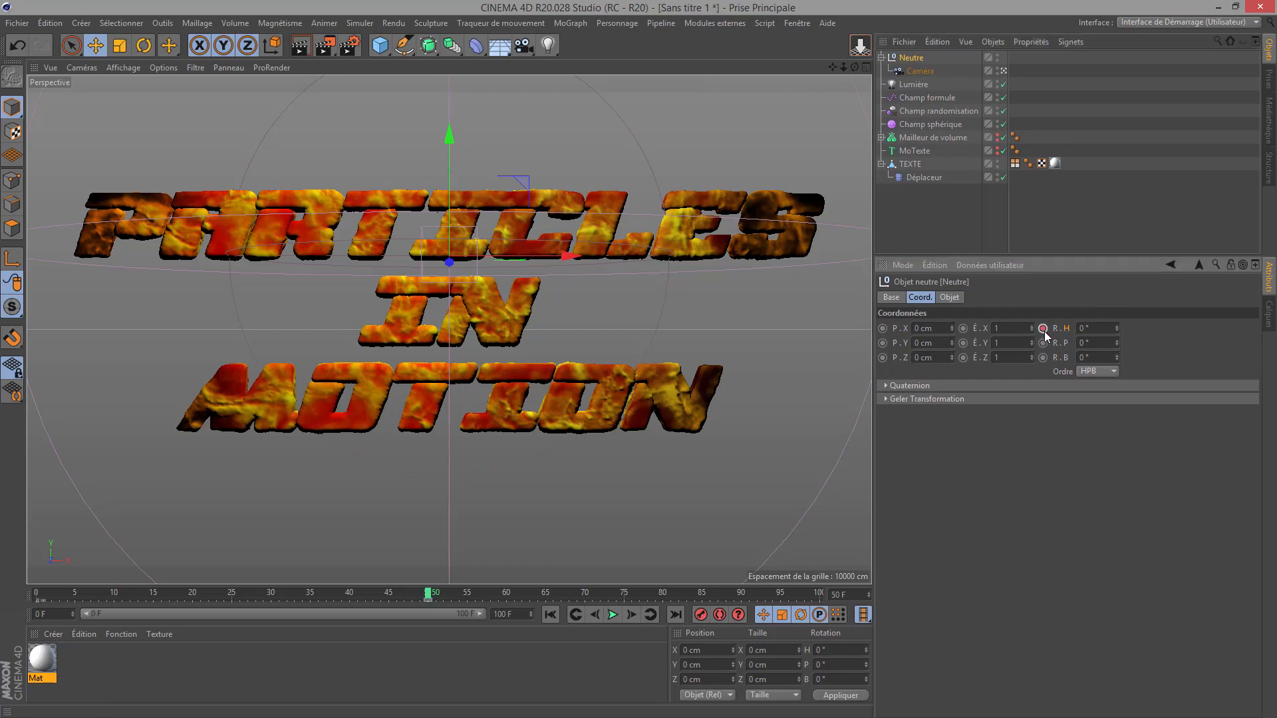
pyautogui.click(550, 615)
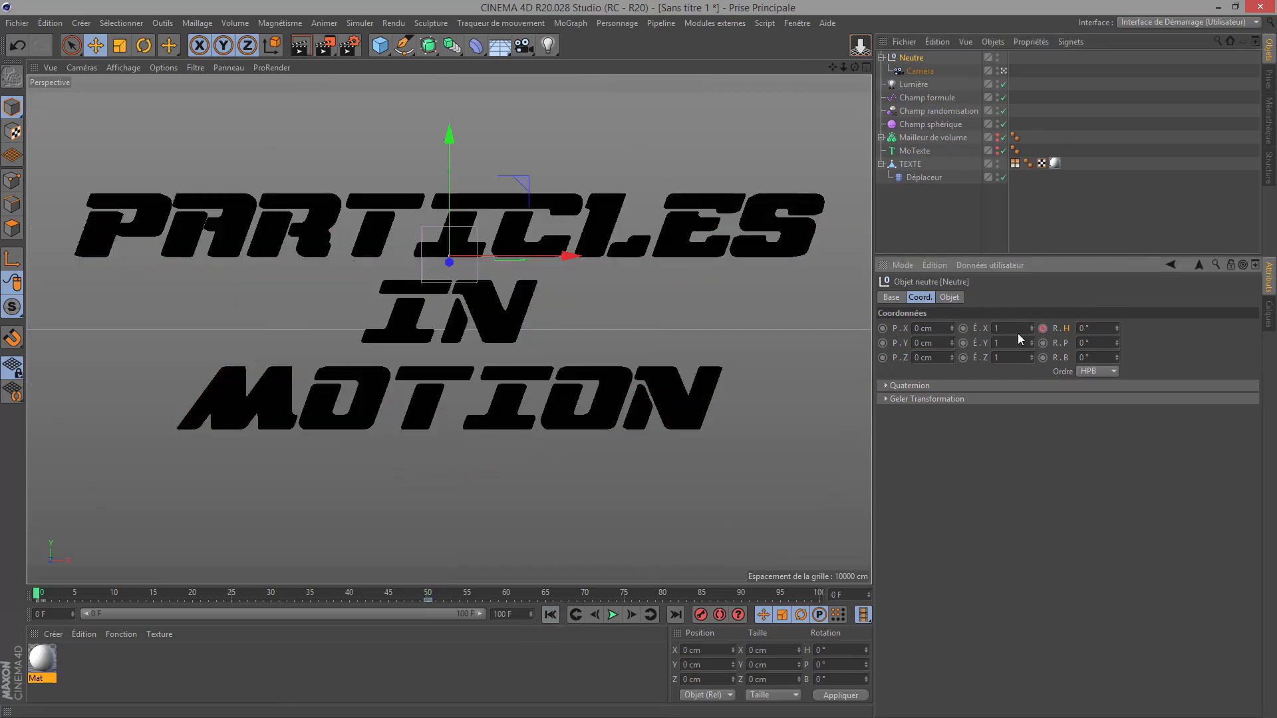
pyautogui.doubleClick(1088, 328)
pyautogui.write('-70')
pyautogui.press('Return')
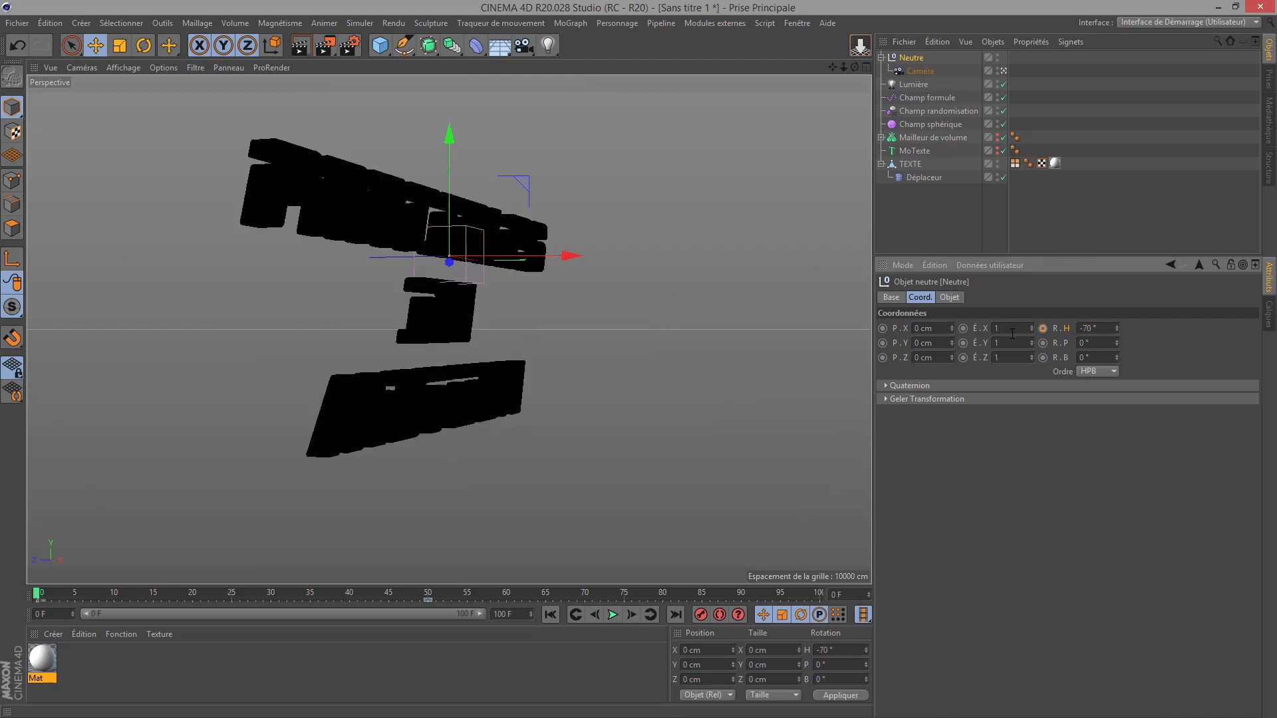
pyautogui.click(1043, 329)
pyautogui.click(612, 615)
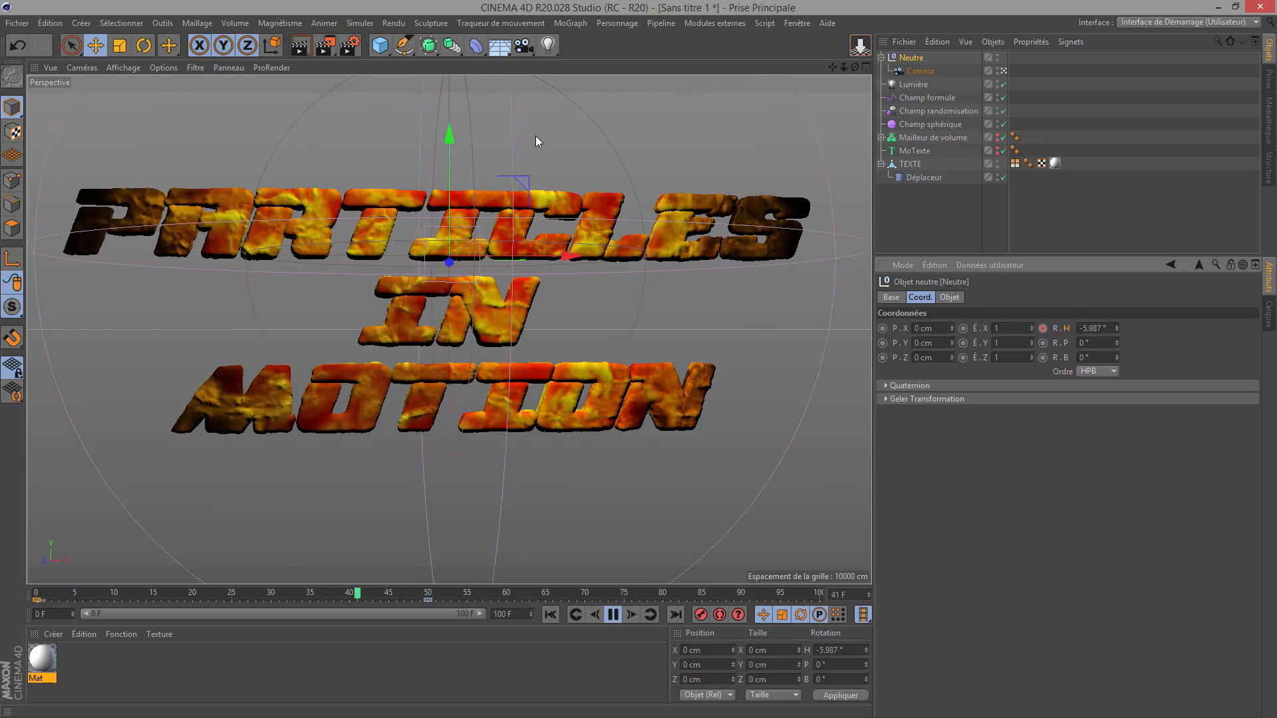
pyautogui.click(613, 613)
# - Lower the Champ sphérique toward the middle of the text, to about Y -159 cm
pyautogui.moveTo(450, 157); pyautogui.dragTo(442, 180)
pyautogui.hotkey('ctrl', 'z')
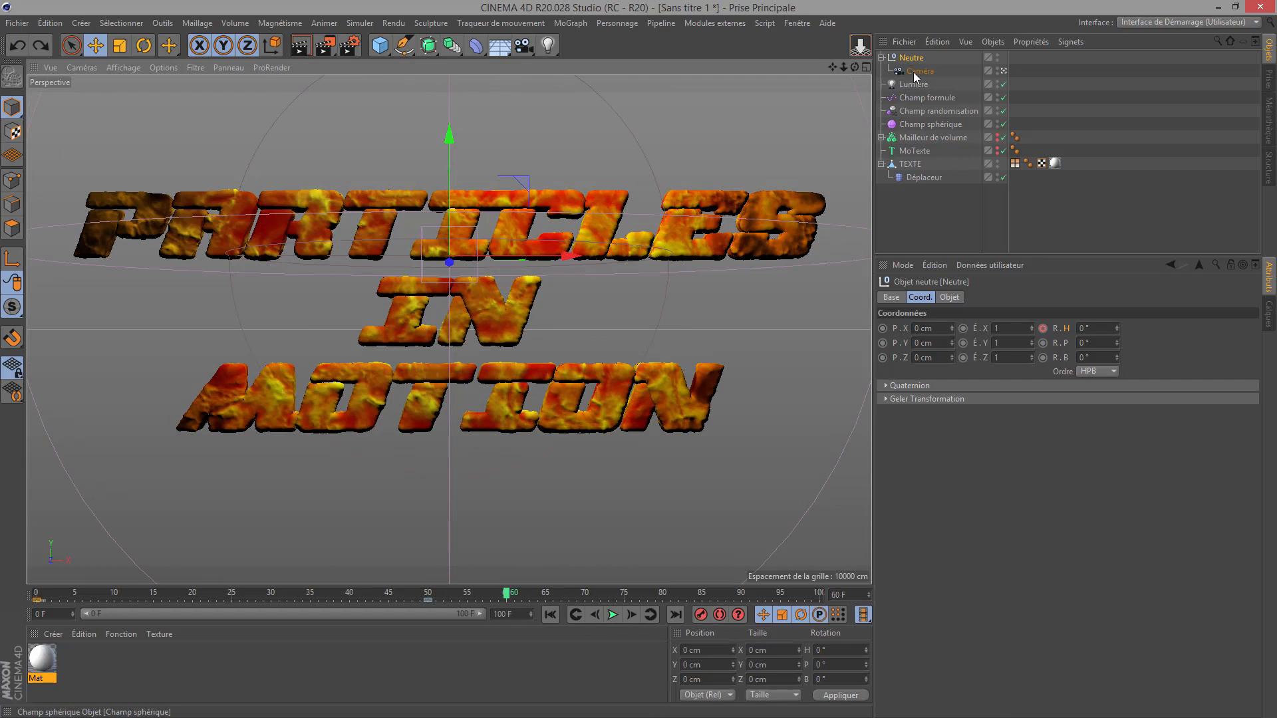
pyautogui.click(917, 125)
pyautogui.moveTo(446, 148); pyautogui.dragTo(433, 190)
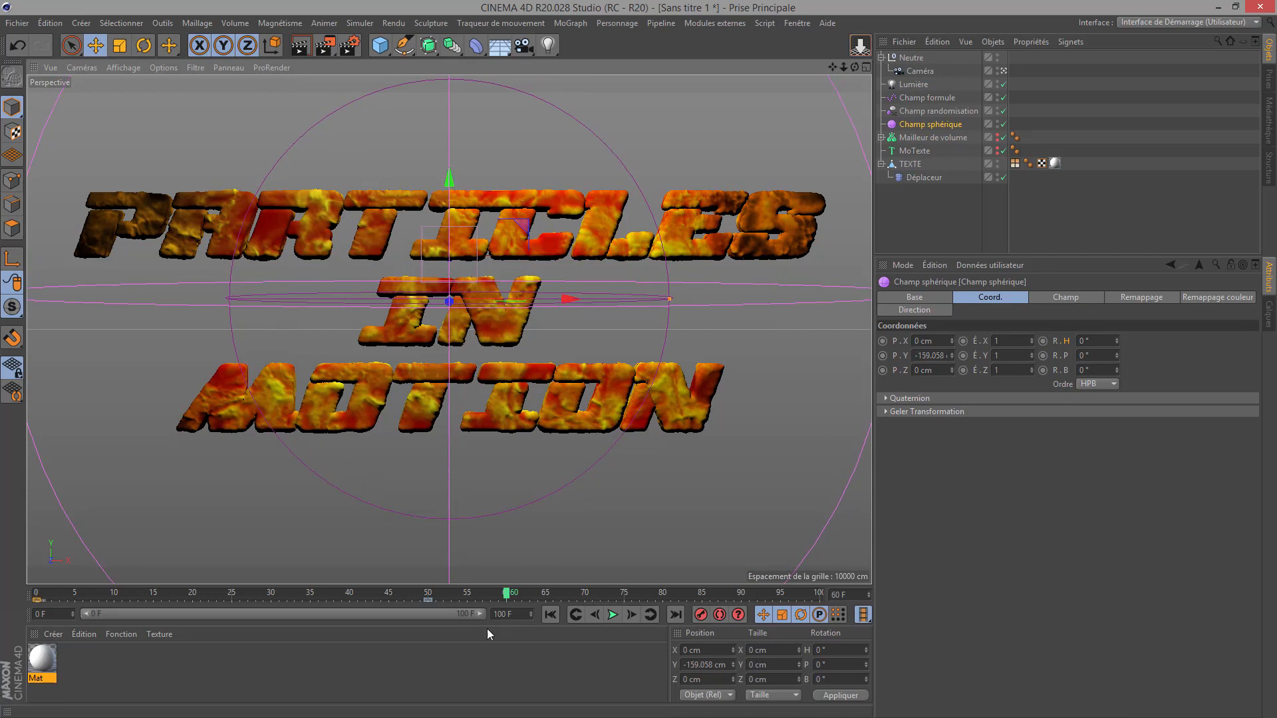
# - Play the animation from the first frame, stop it at frame 41 and render the view
pyautogui.click(553, 616)
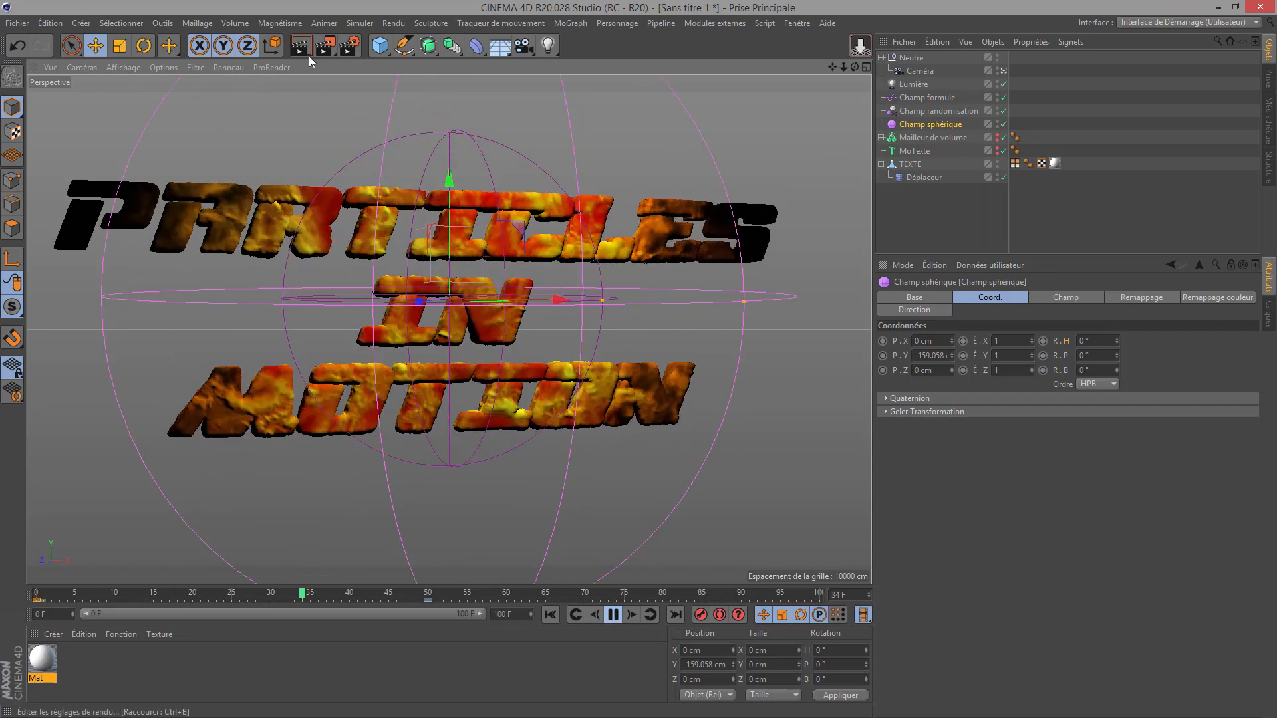
pyautogui.press('F8')
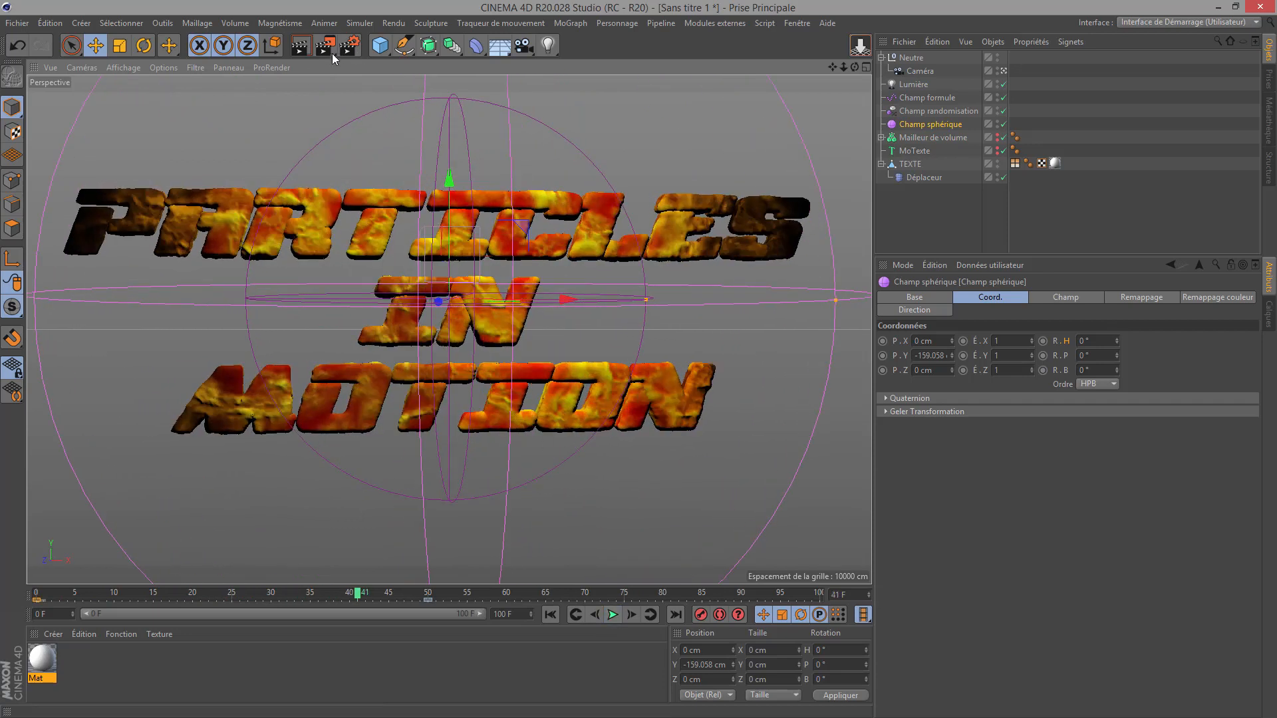
pyautogui.click(300, 45)
# - Open the object properties of the Générateur de volume inside the Mailleur de volume
pyautogui.click(881, 137)
pyautogui.click(904, 152)
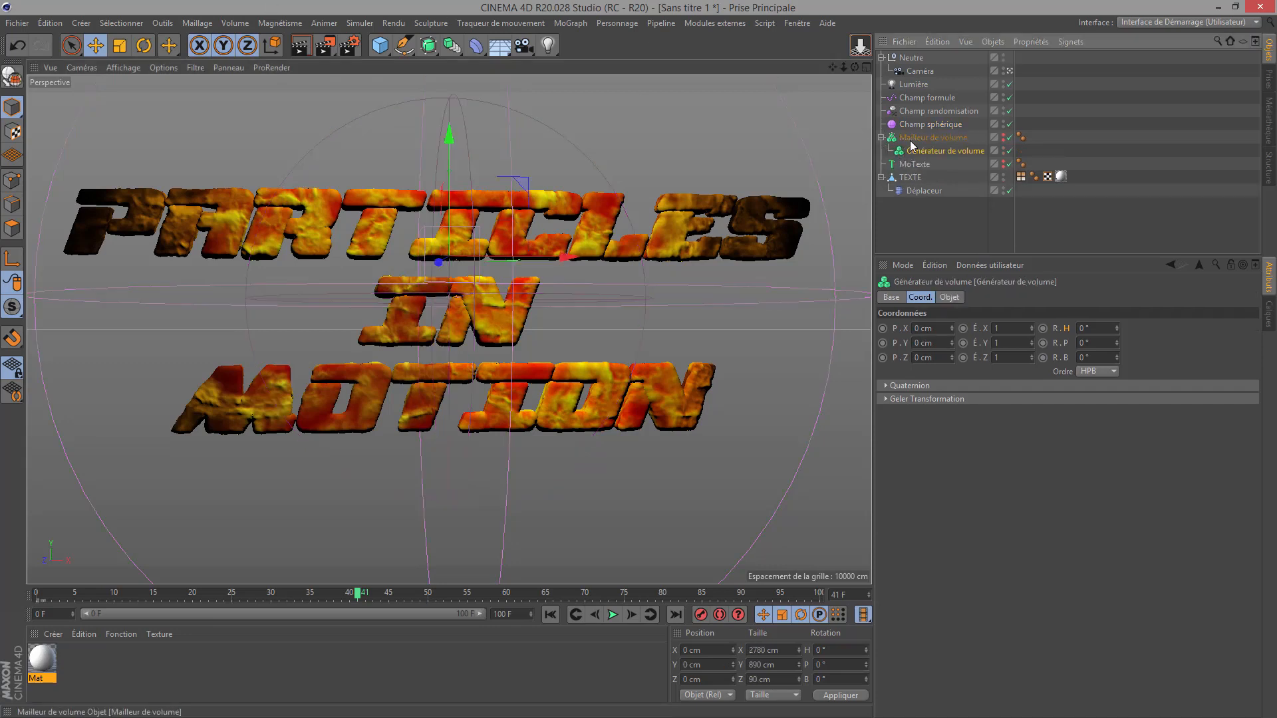
pyautogui.click(910, 138)
pyautogui.click(907, 148)
pyautogui.click(949, 297)
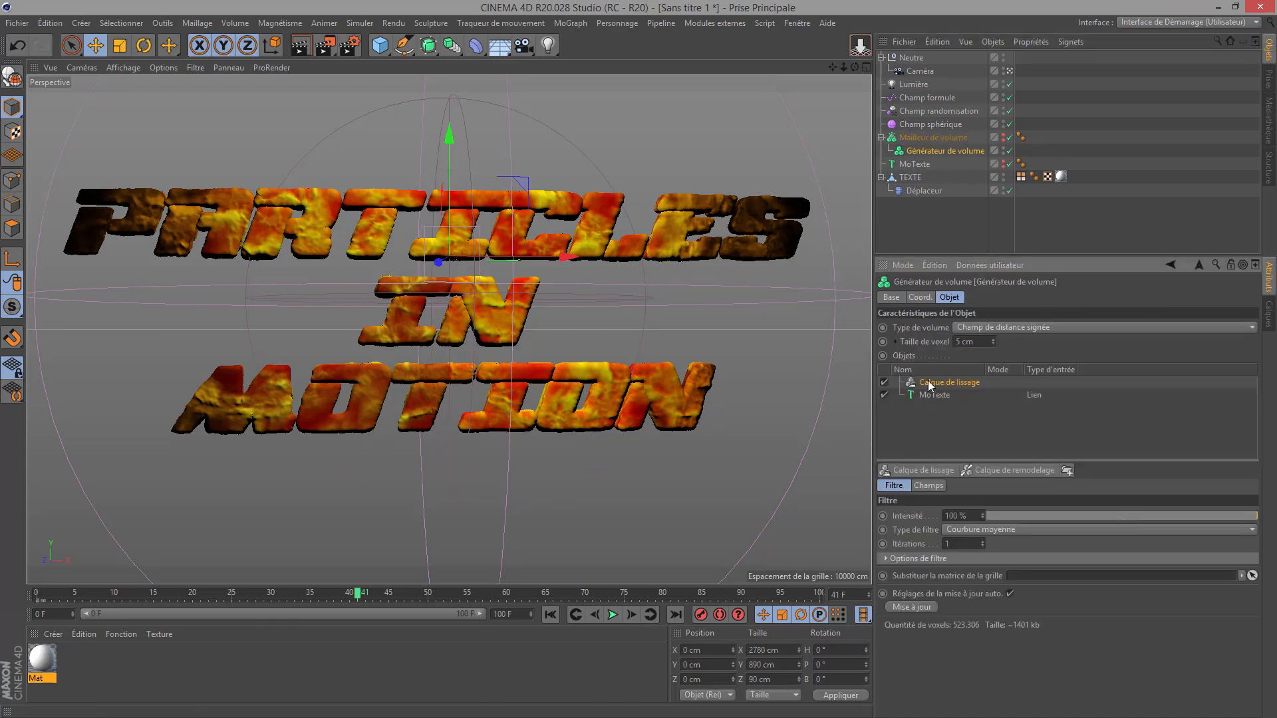